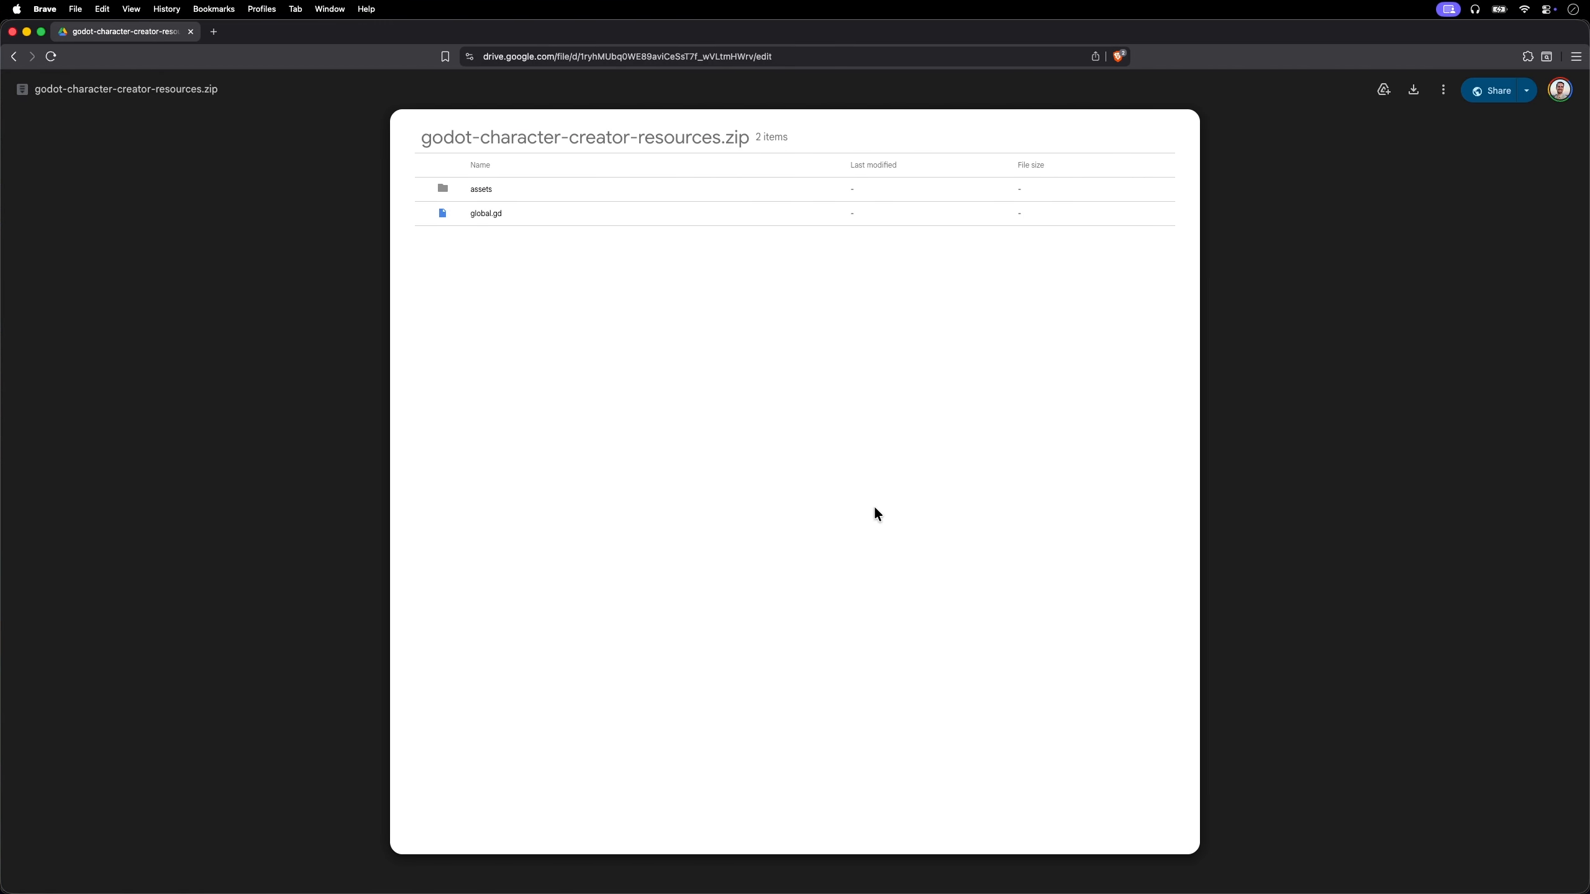
# Download godot-character-creator-resources.zip and save it to the Desktop
pyautogui.click(1413, 95)
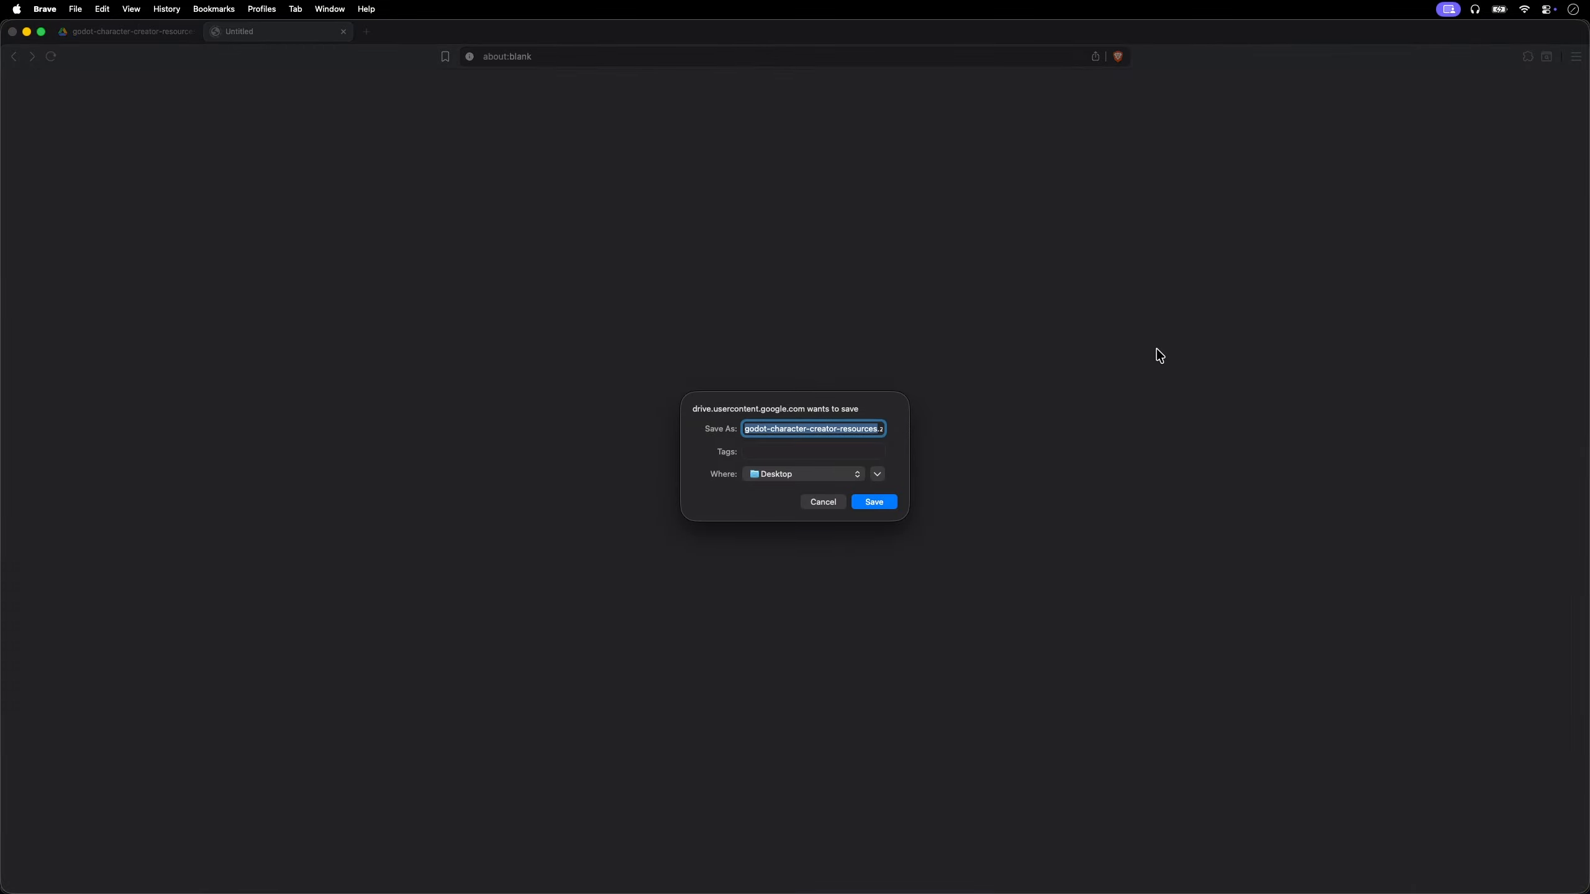
pyautogui.click(875, 504)
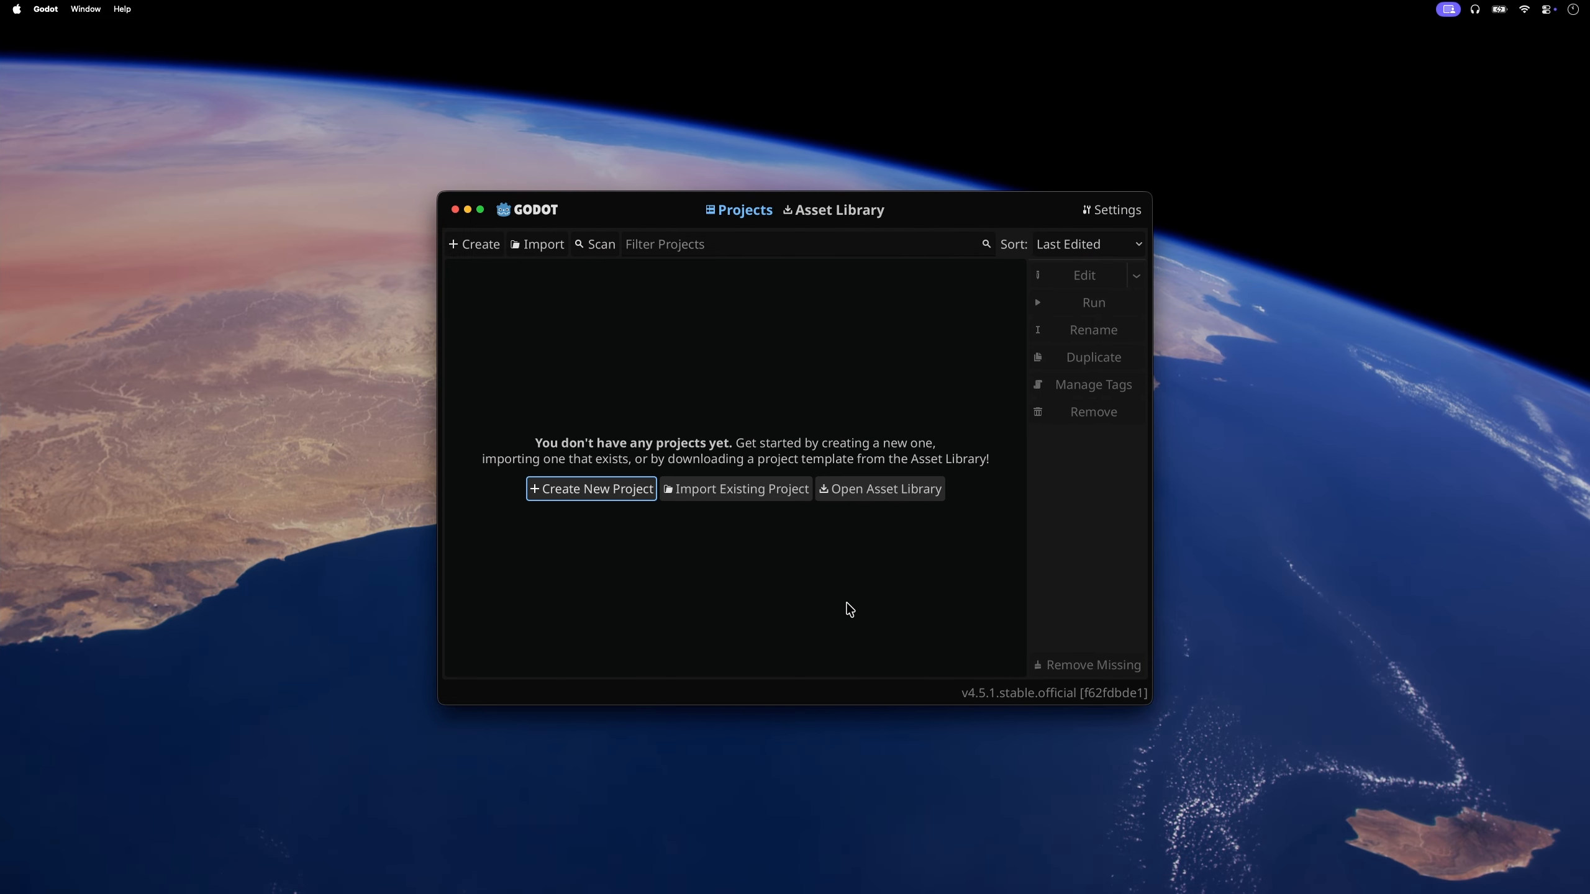
# Create a new project named "Character Creator Tutorial - Richard Game Works"
pyautogui.click(618, 489)
pyautogui.write('Character')
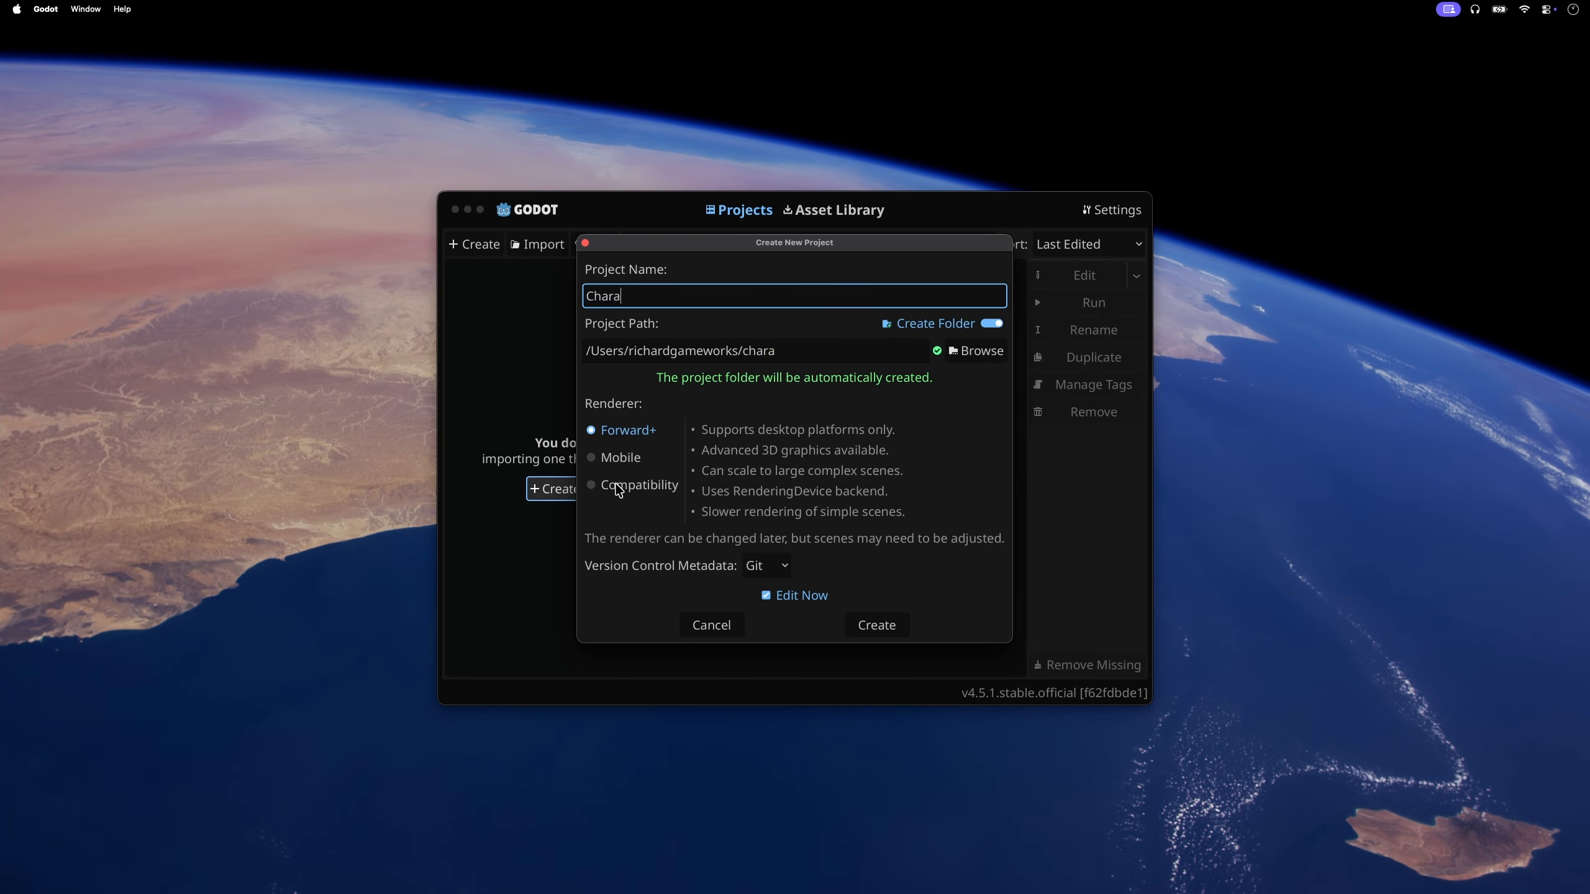
pyautogui.write(' Creator')
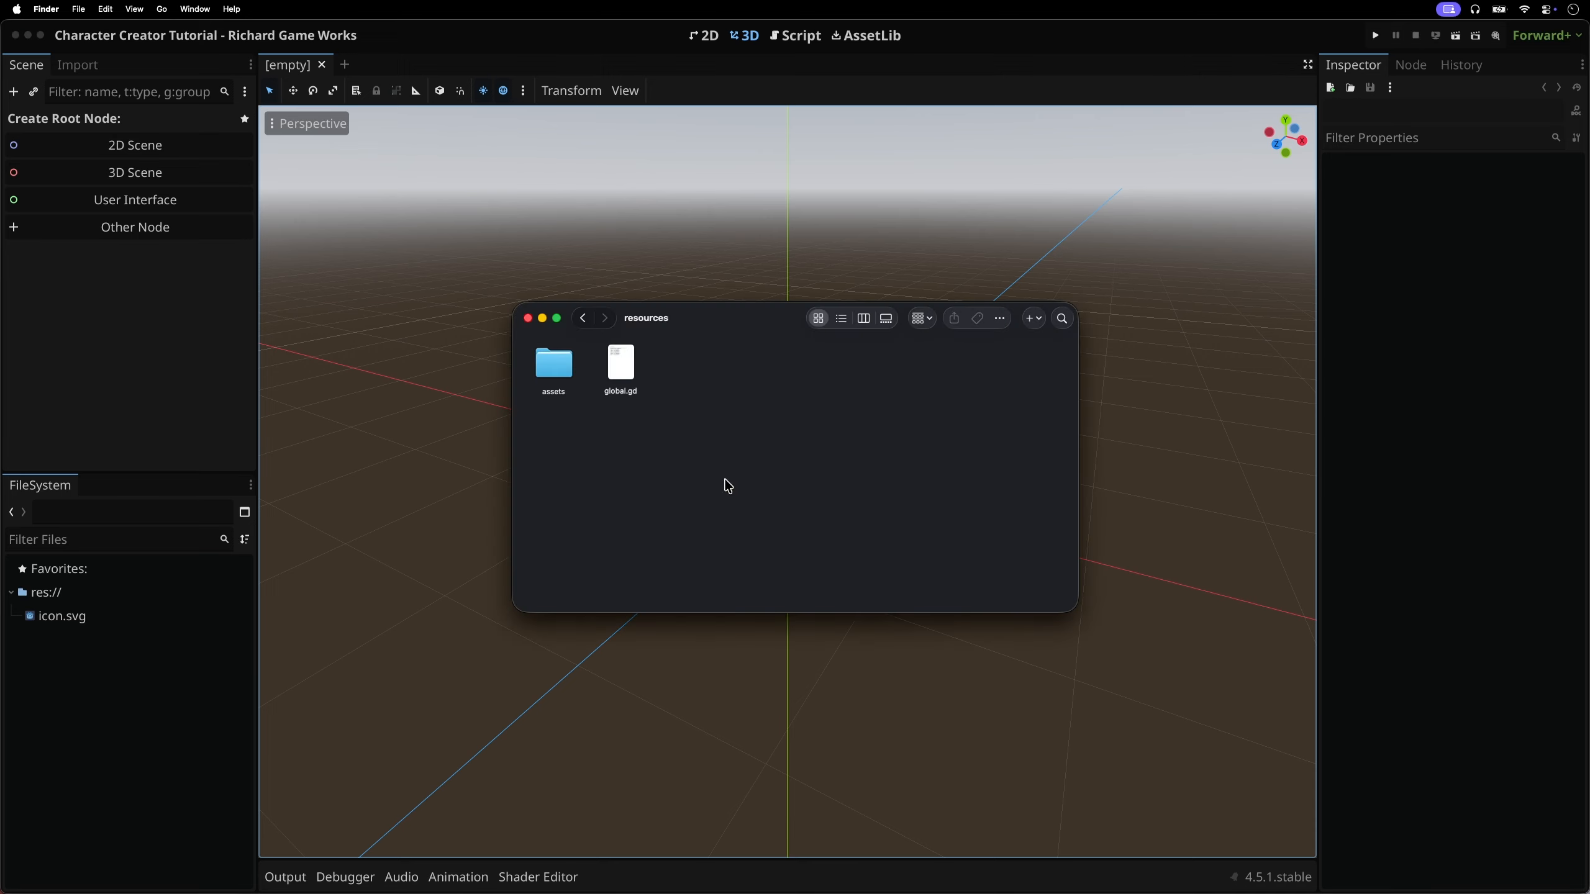
# Import the downloaded assets folder into the project root and look through its fonts, spritesheets, sprite_frames and background.jpg entries
pyautogui.moveTo(554, 369); pyautogui.dragTo(117, 759)
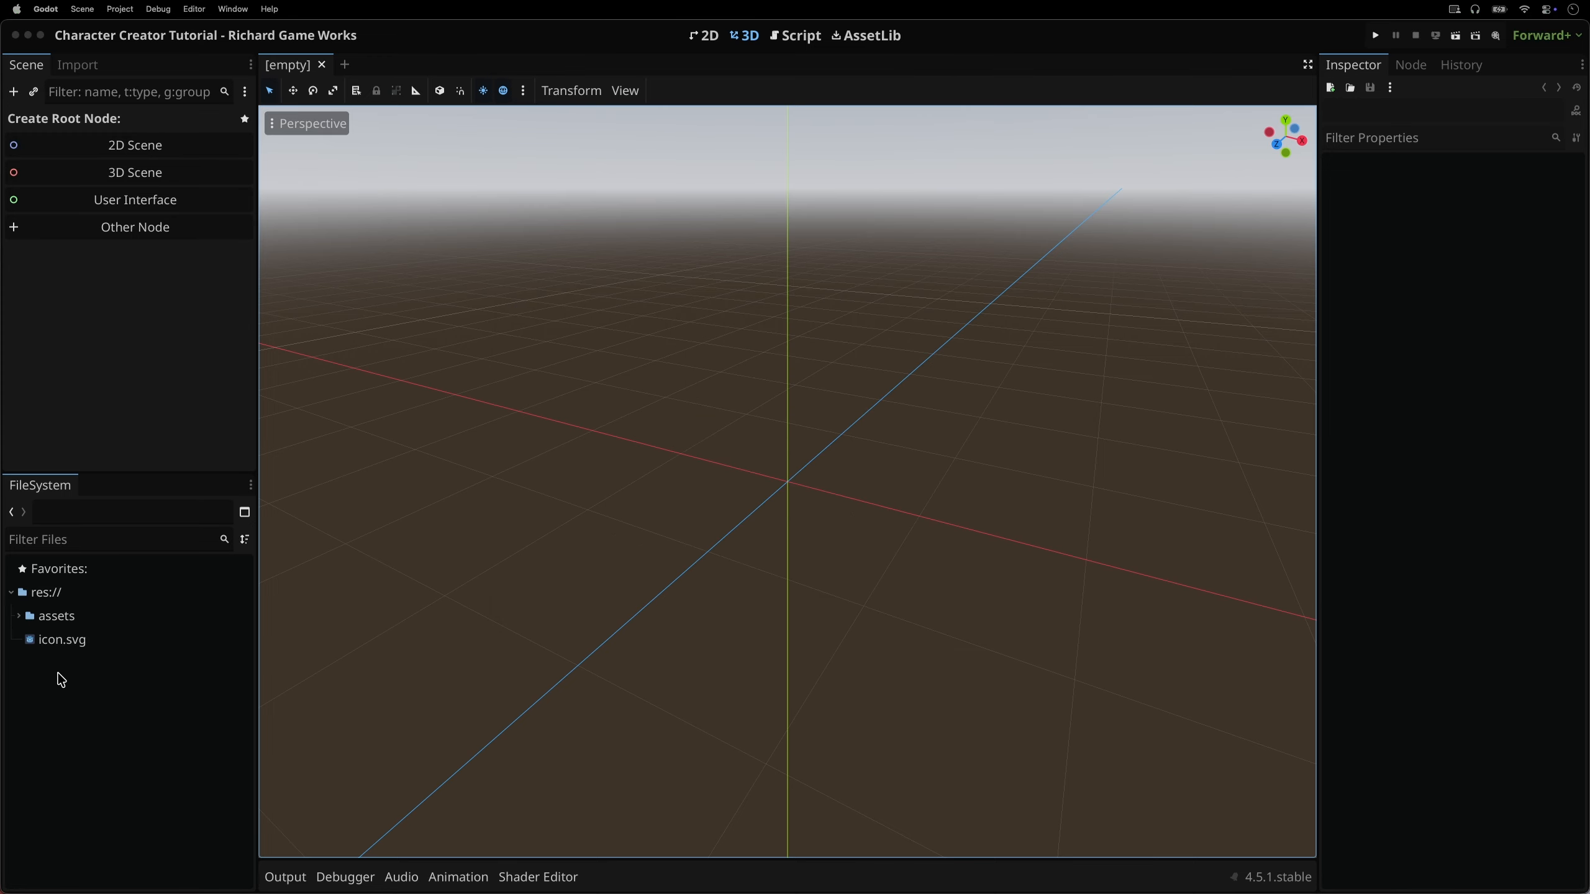
pyautogui.click(20, 614)
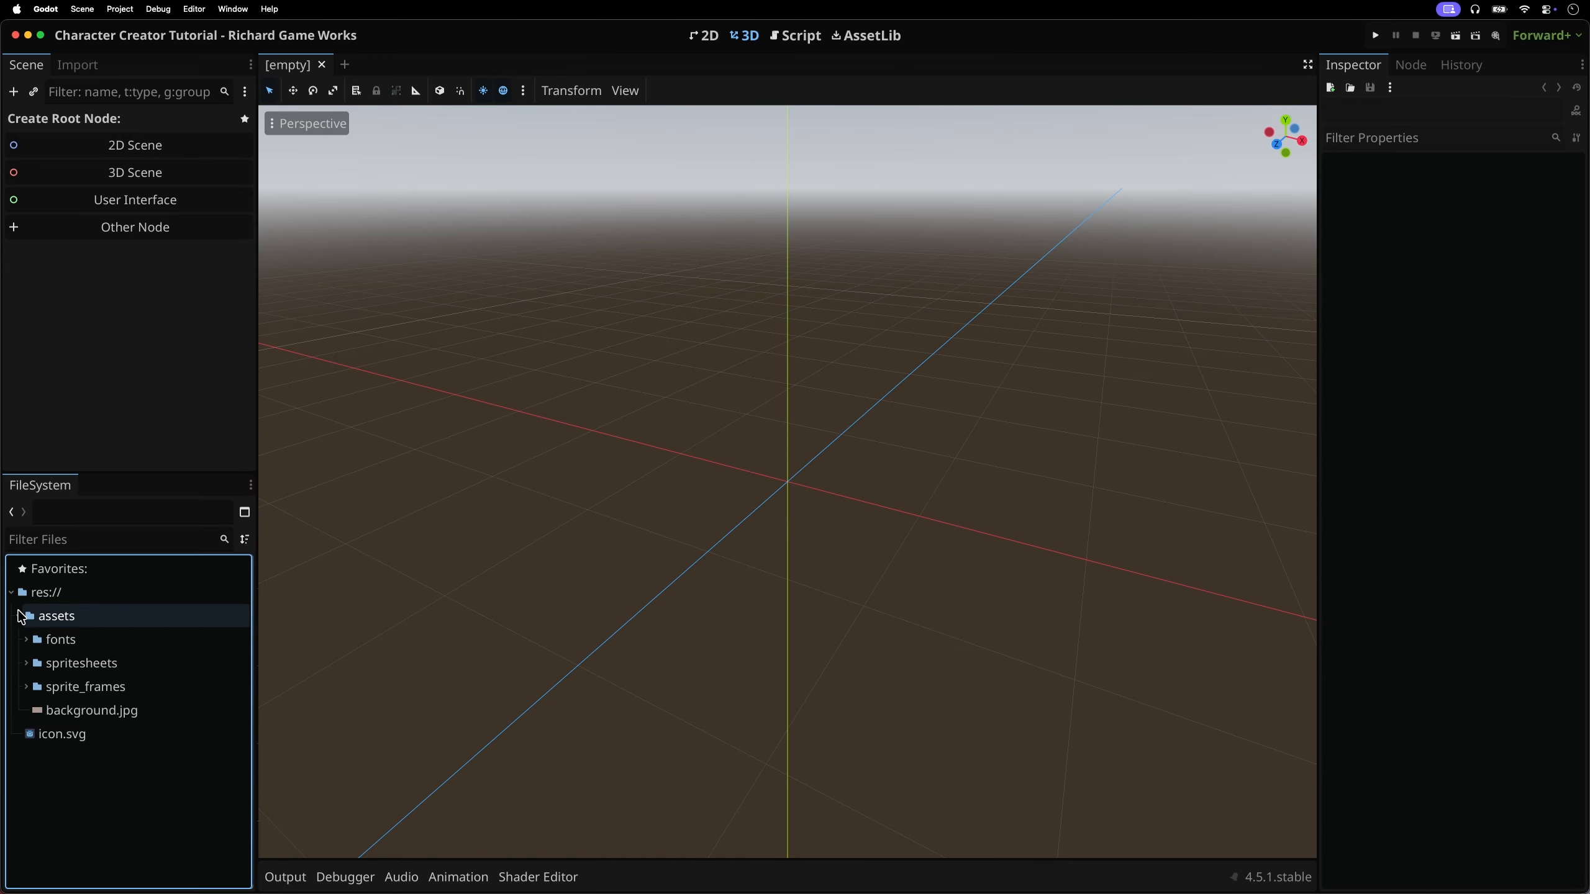
pyautogui.click(69, 640)
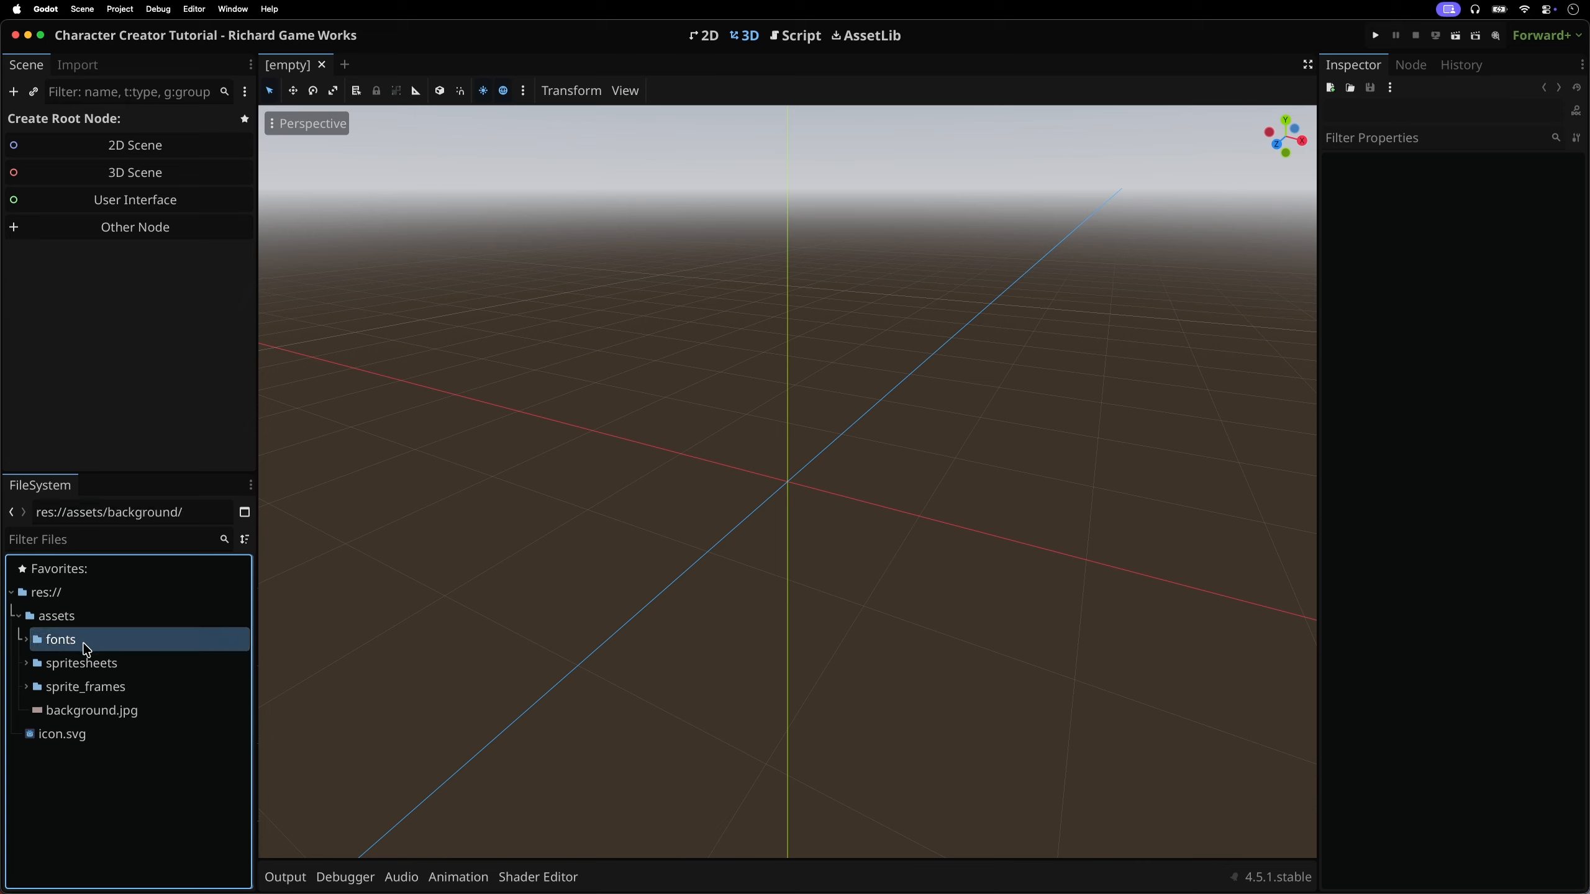
pyautogui.click(97, 662)
pyautogui.click(108, 686)
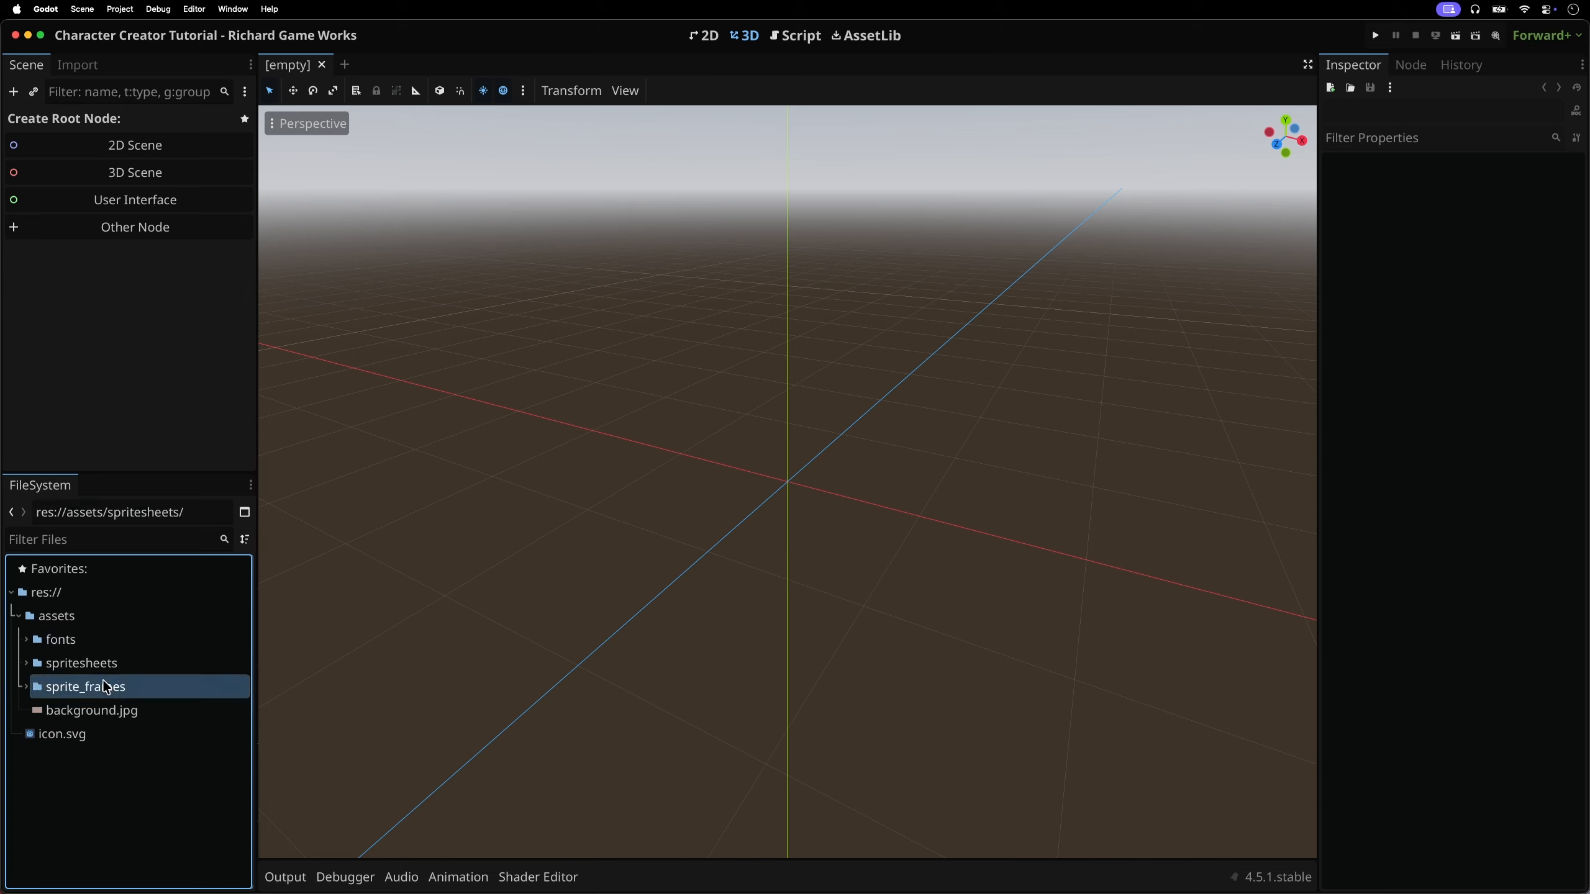
pyautogui.click(116, 711)
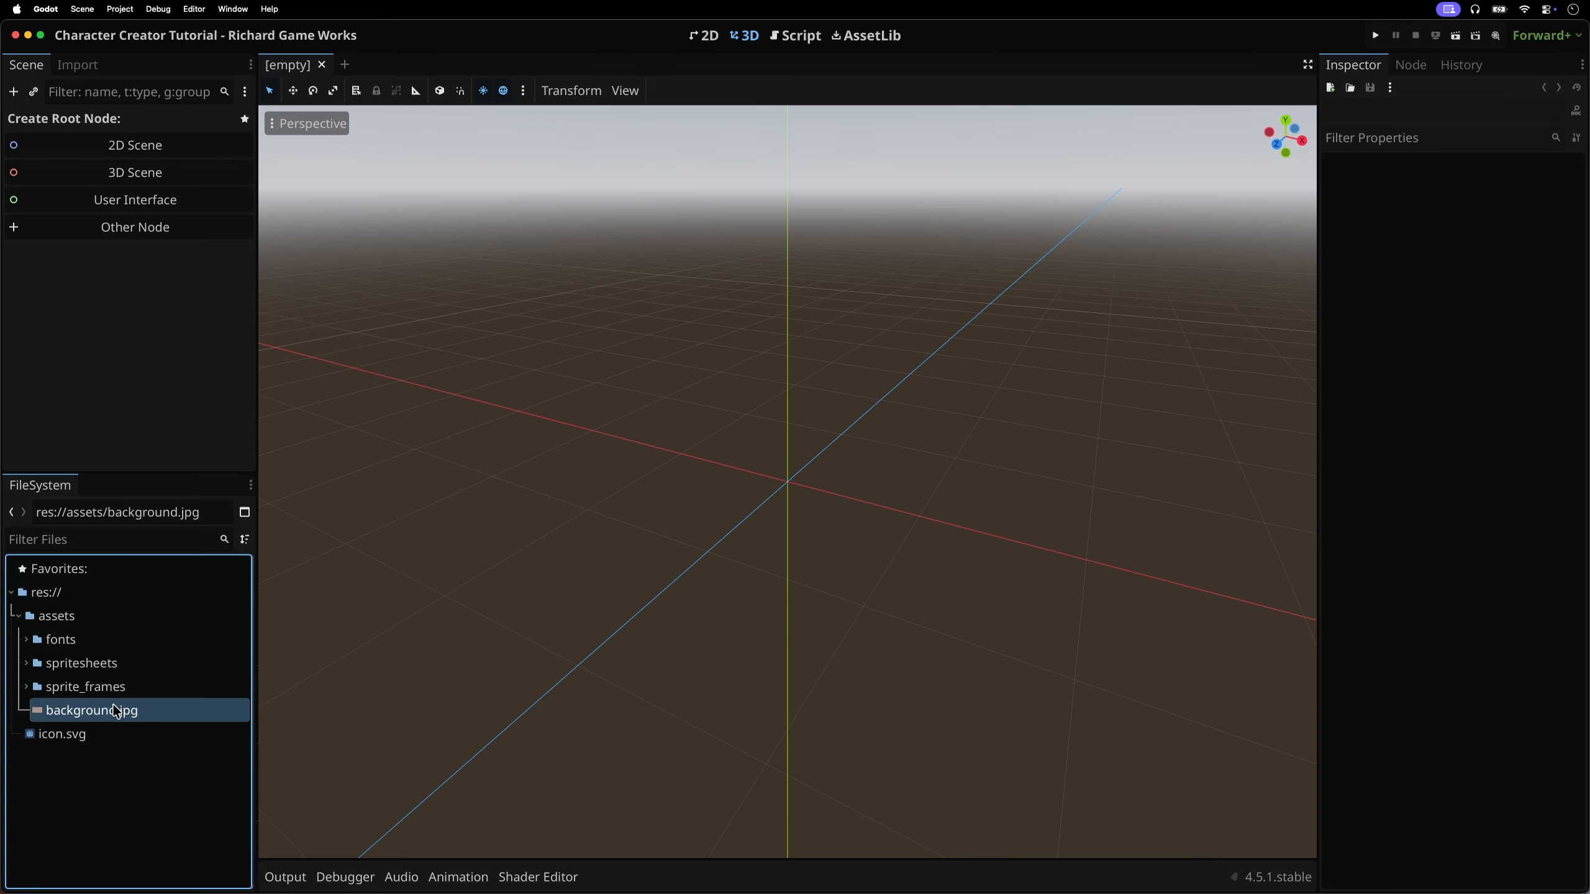
pyautogui.click(106, 616)
# Set the project's viewport size to 1920 by 1080 and change the window mode
pyautogui.click(124, 9)
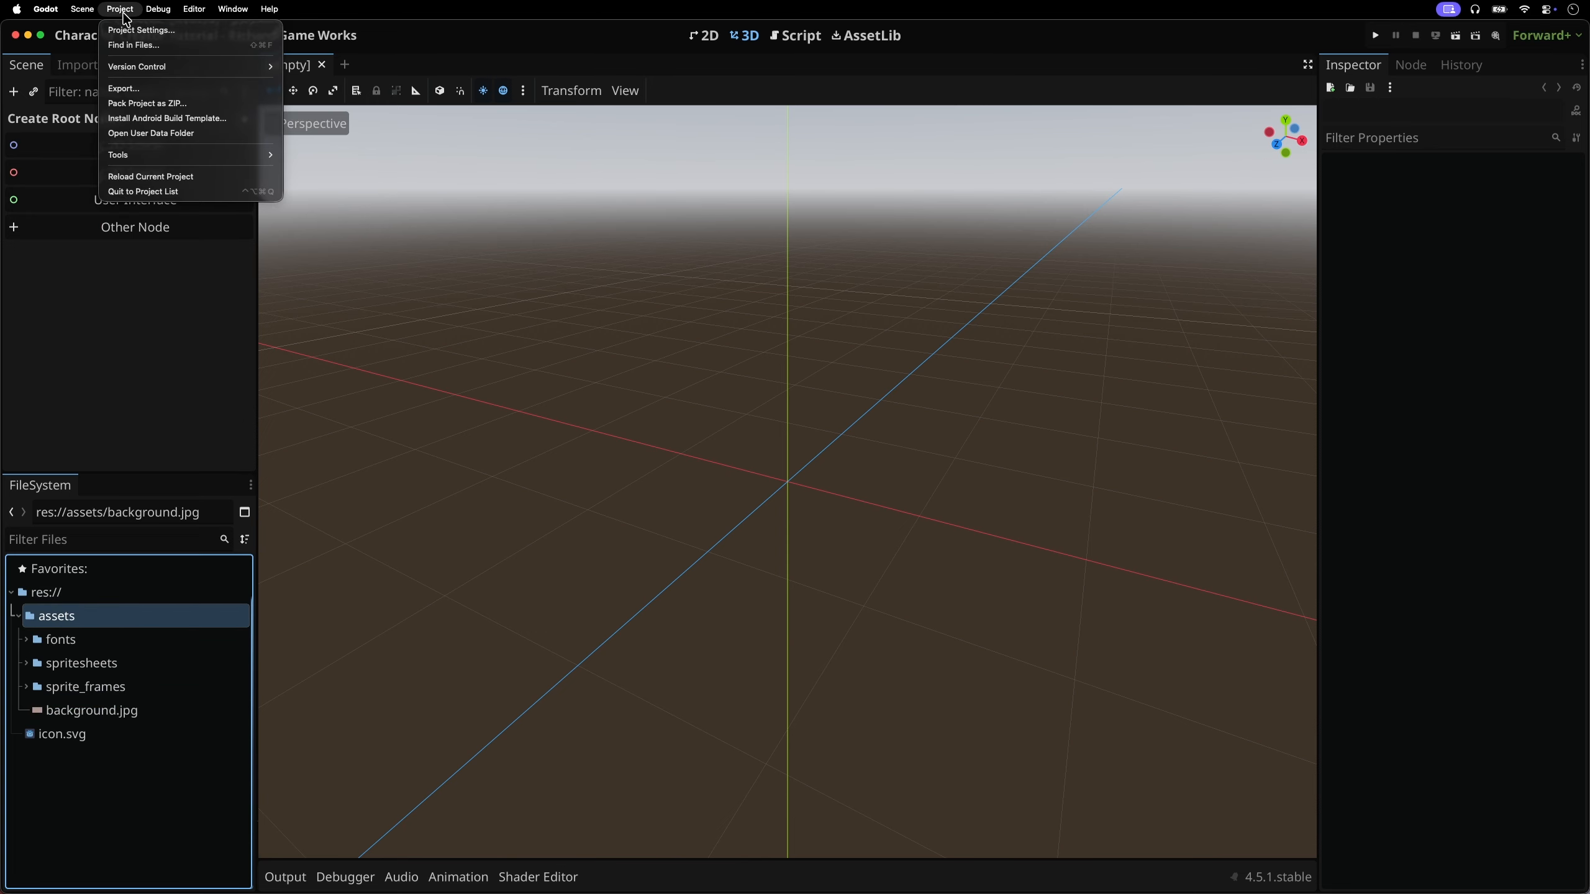
pyautogui.click(129, 29)
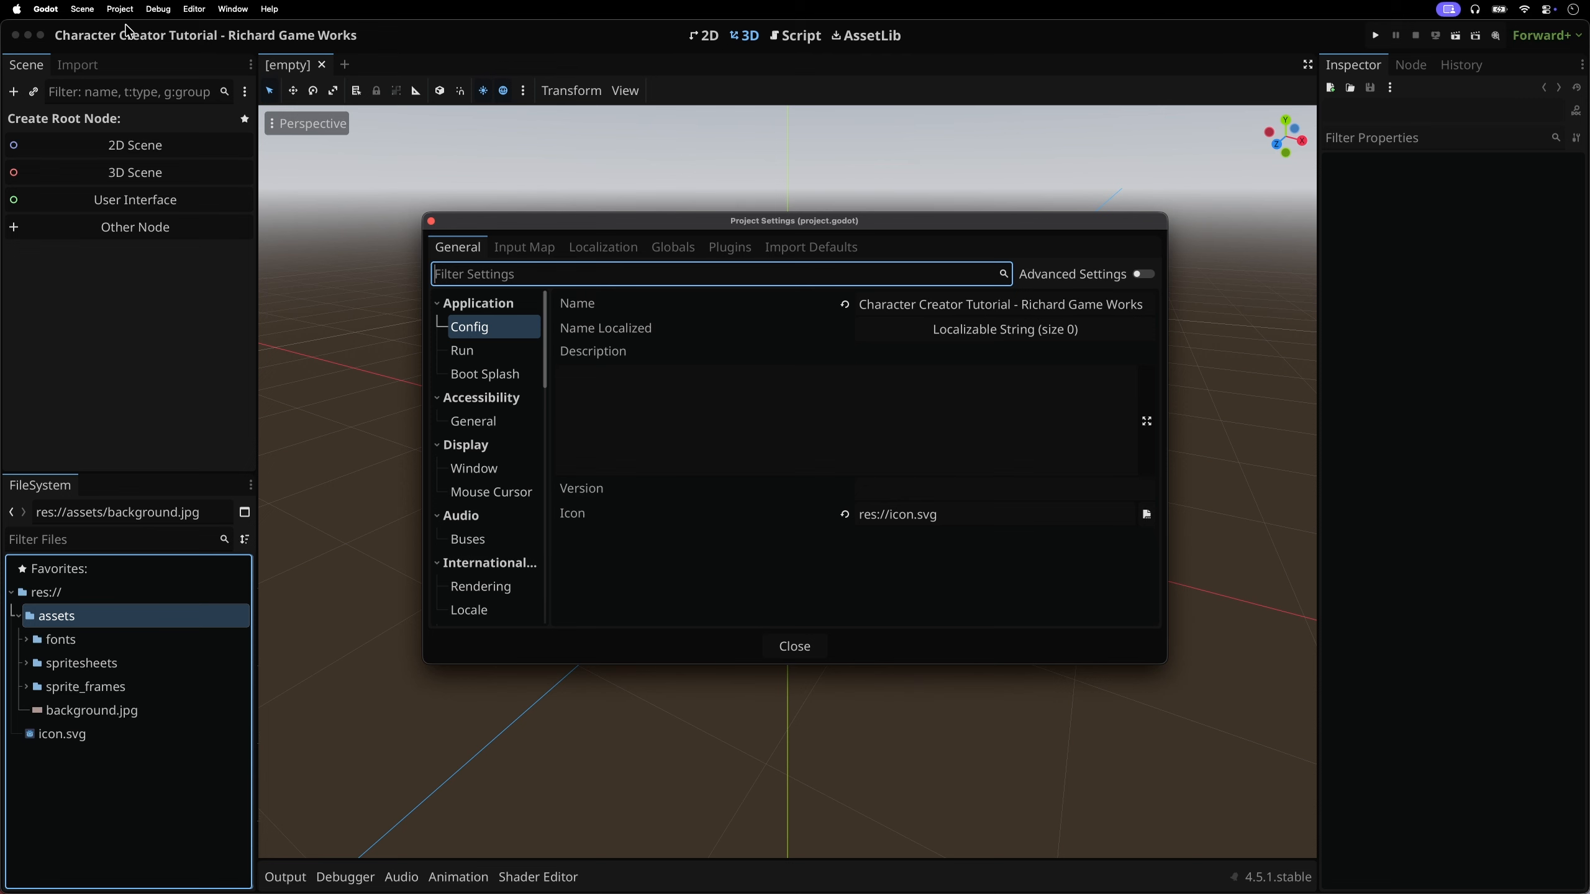
pyautogui.click(490, 472)
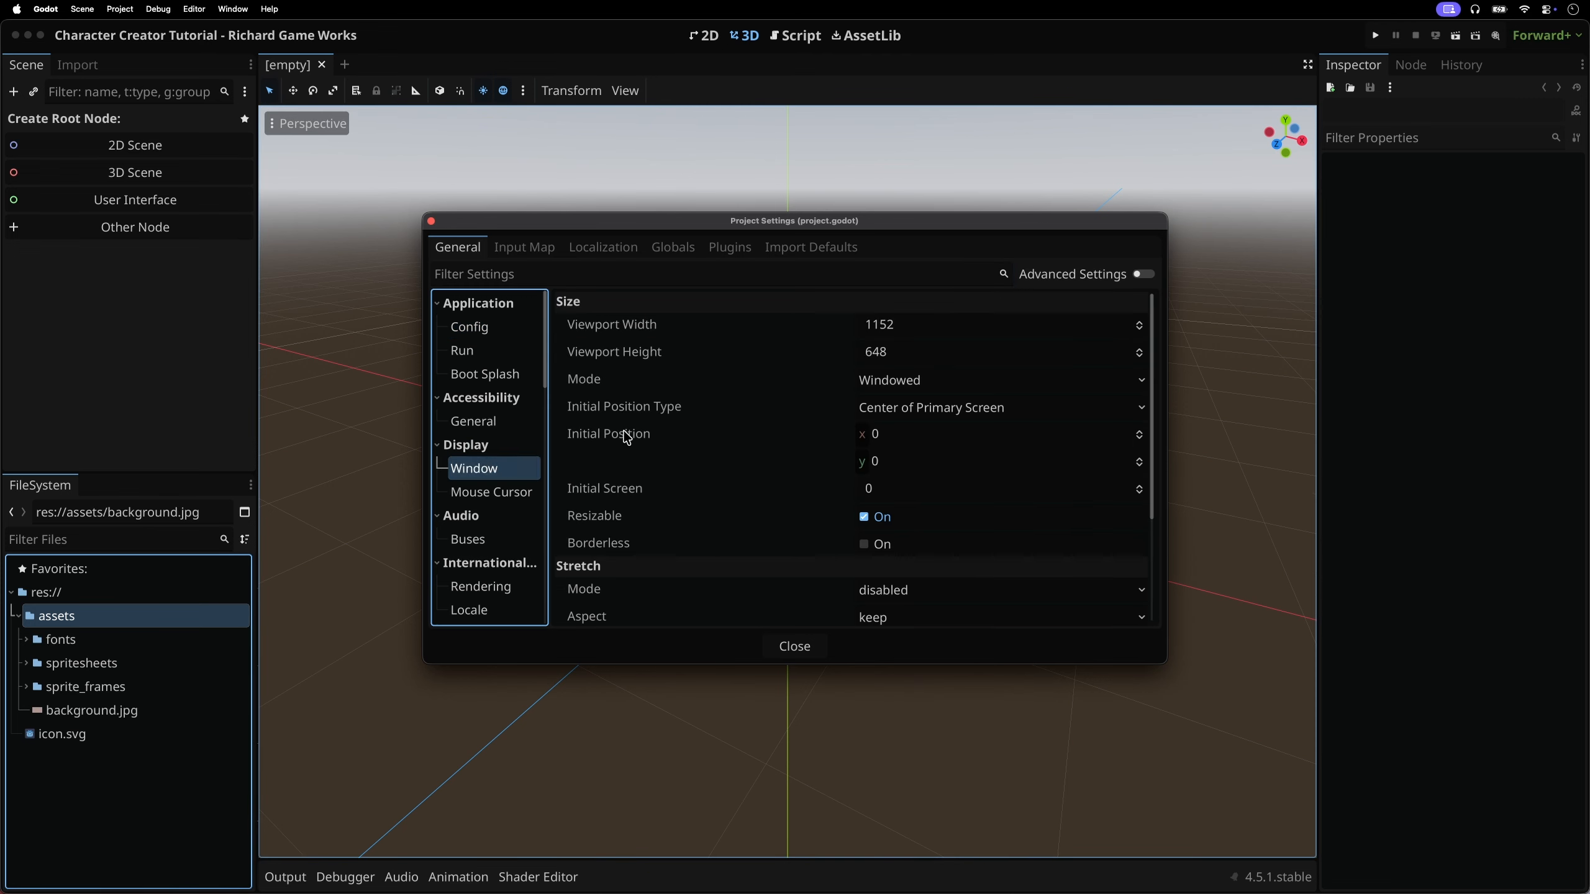
pyautogui.click(884, 328)
pyautogui.write('1920')
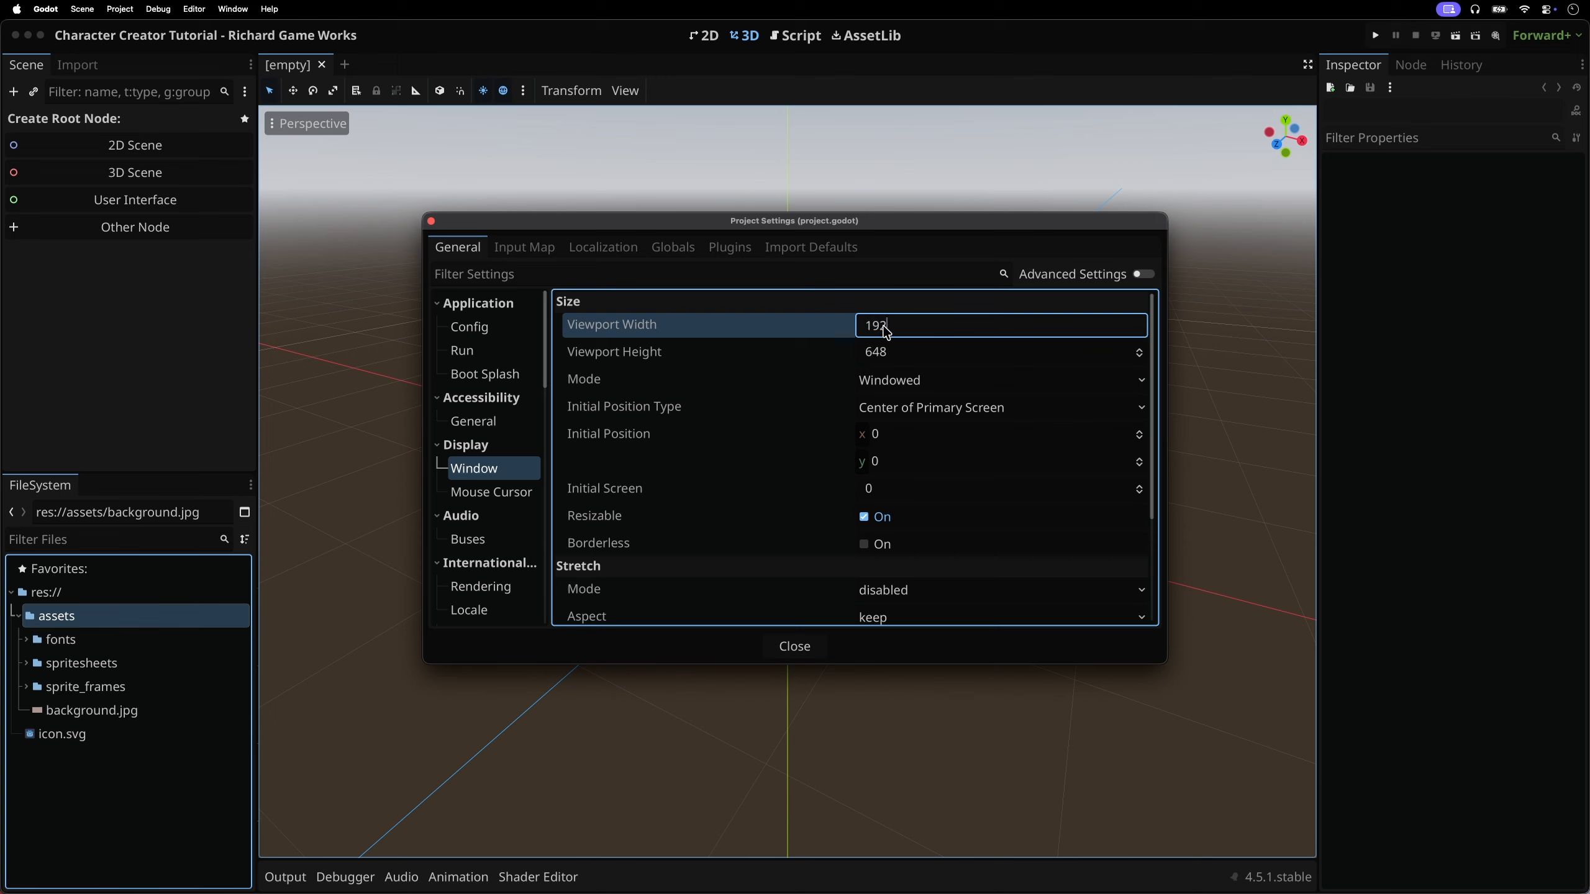
pyautogui.press('Tab')
pyautogui.write('1080')
pyautogui.press('Return')
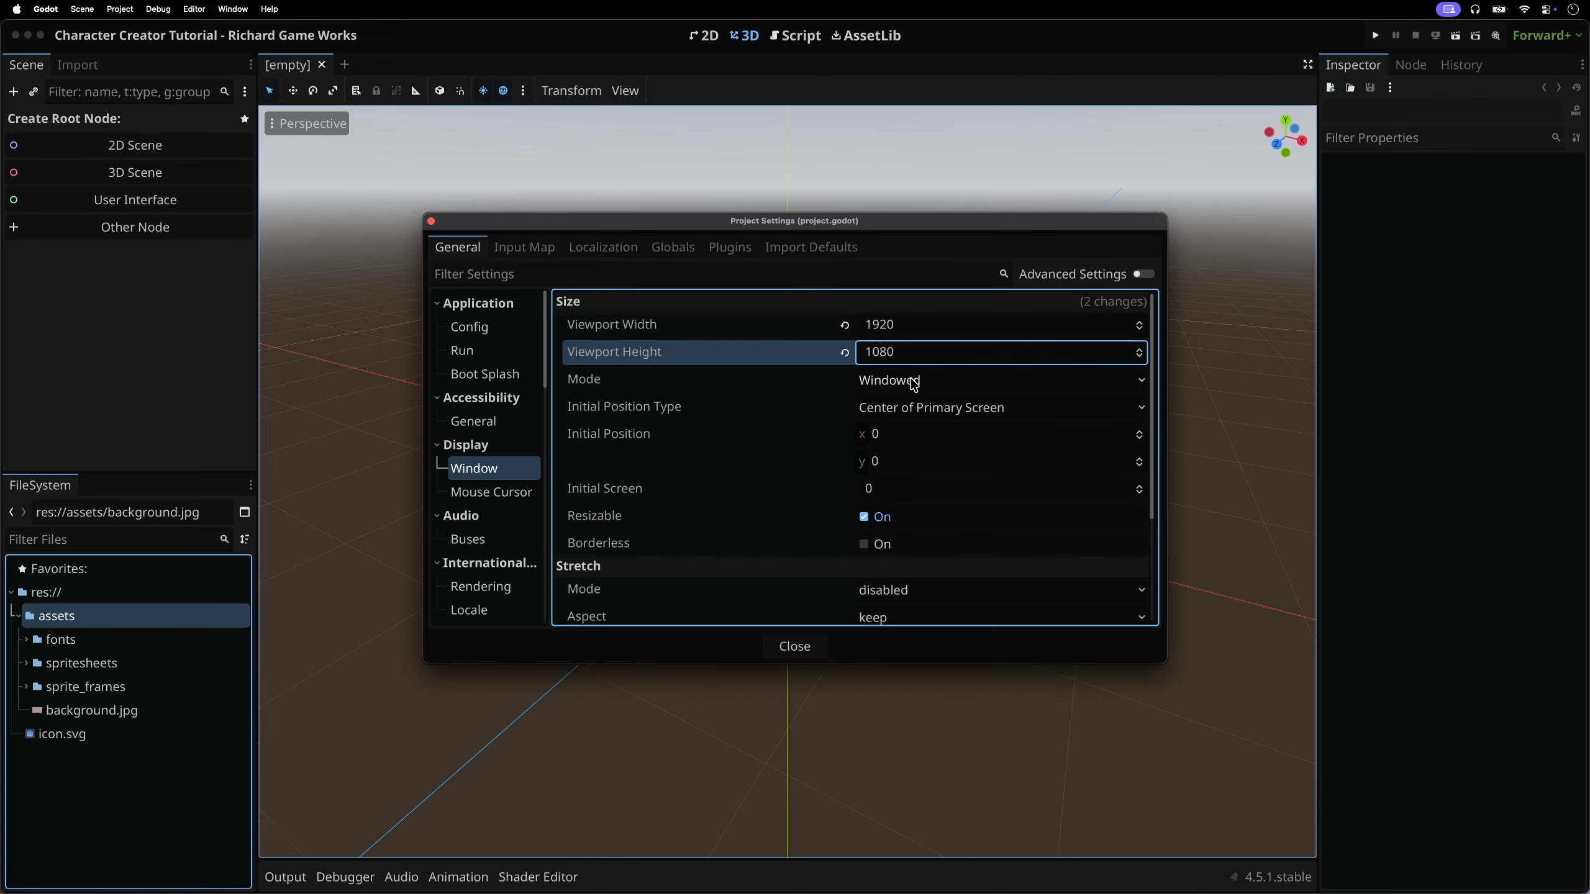
pyautogui.click(914, 380)
pyautogui.click(903, 447)
# Set the window stretch mode to canvas_items and the stretch aspect to expand
pyautogui.scroll(-5, 903, 447)
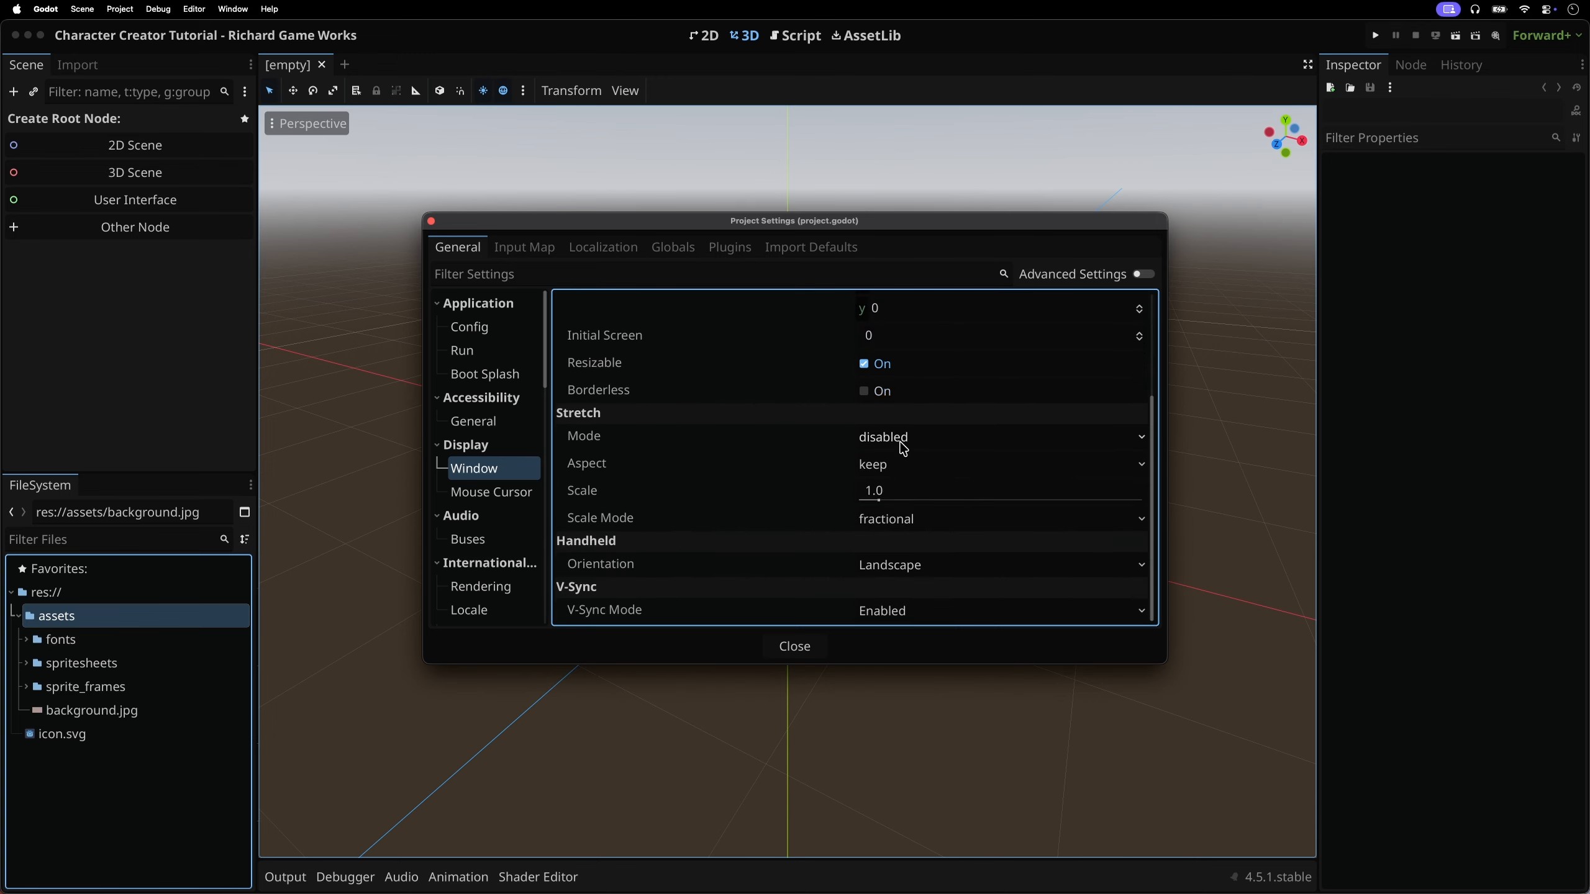
pyautogui.click(903, 445)
pyautogui.click(906, 484)
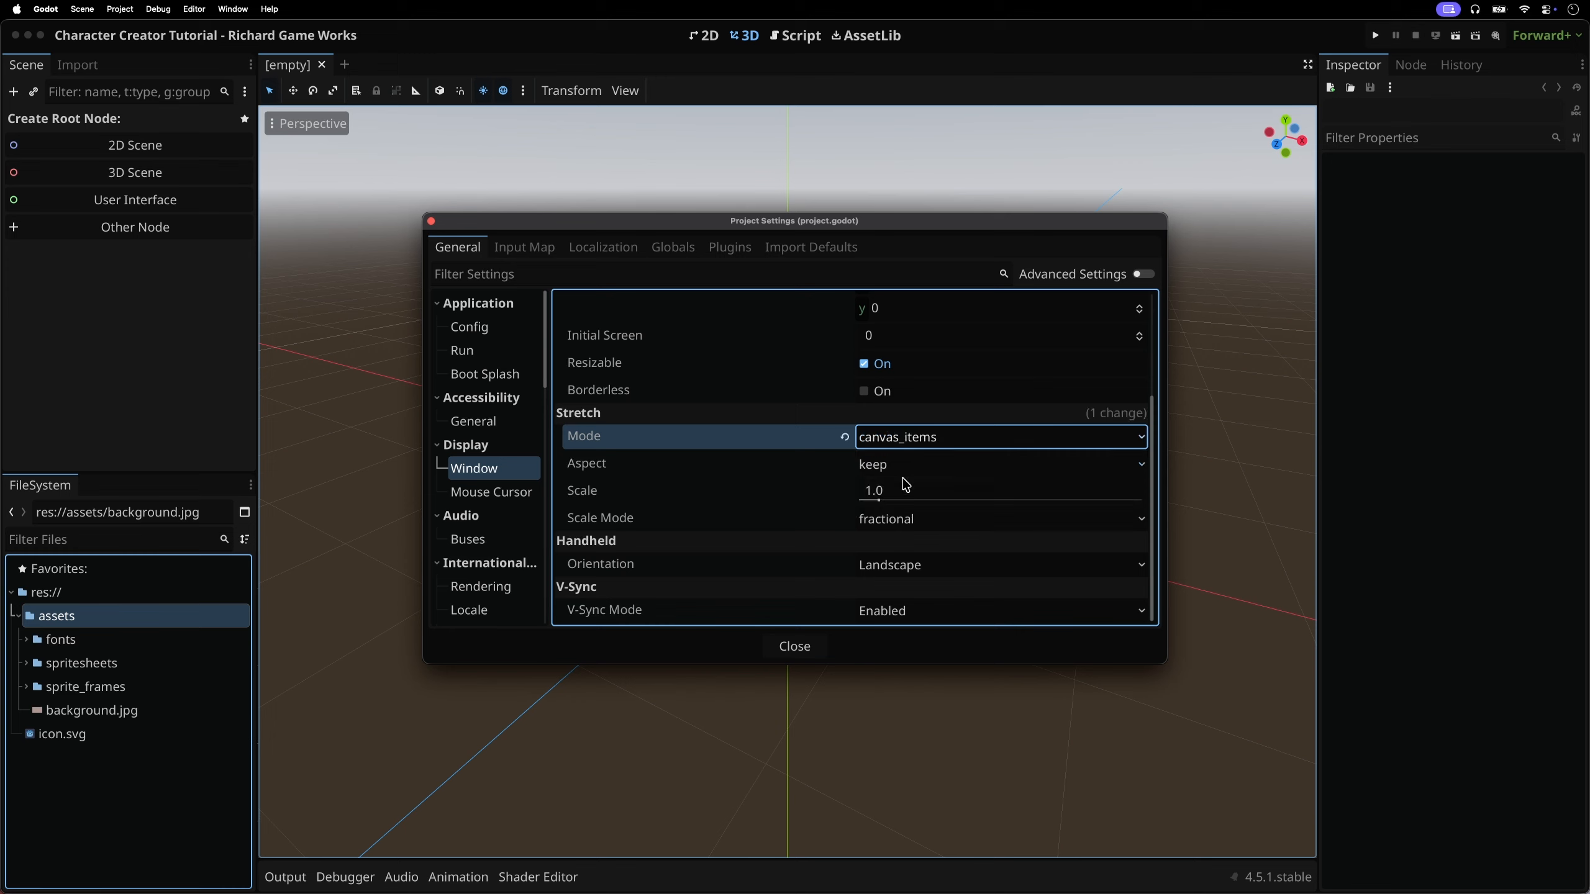
pyautogui.click(901, 469)
pyautogui.click(911, 578)
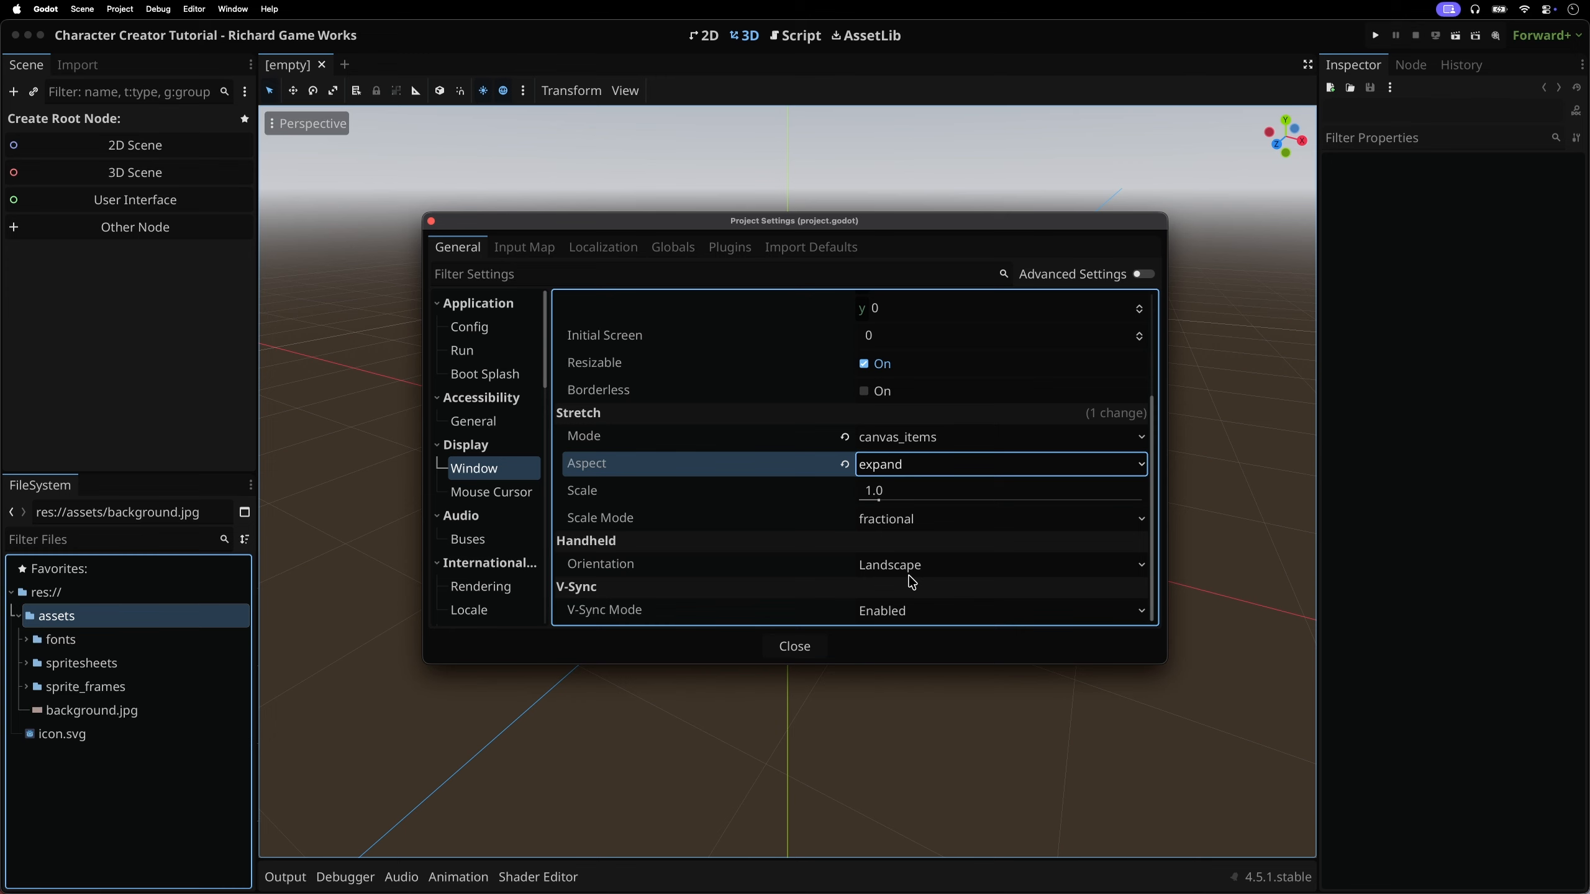
# Set the default canvas texture filter to Nearest and close the project settings
pyautogui.scroll(-5, 501, 545)
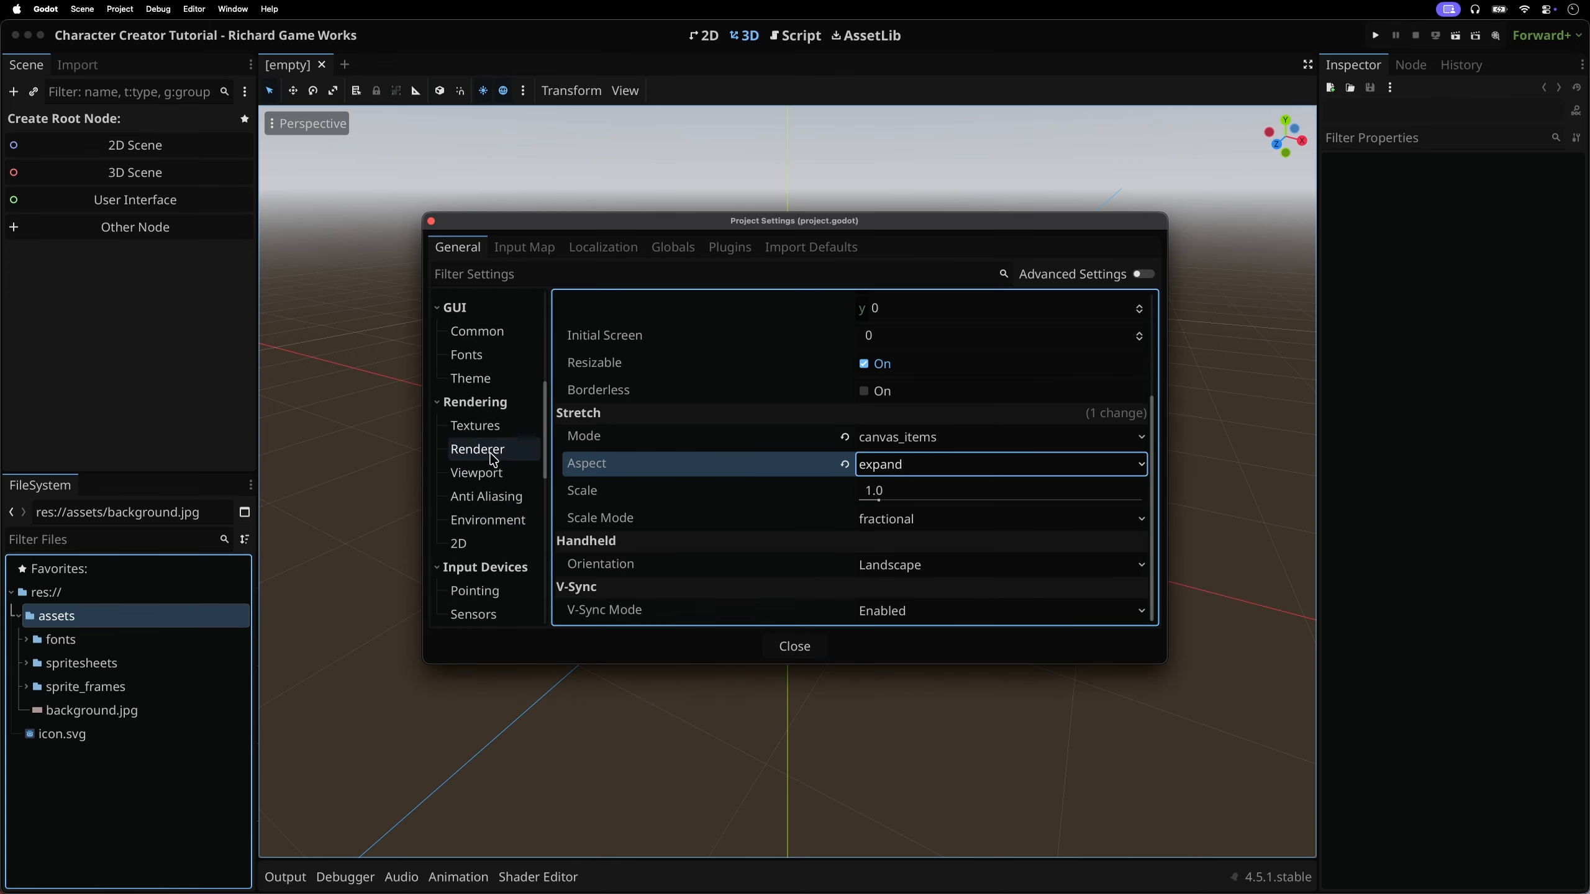
pyautogui.click(493, 434)
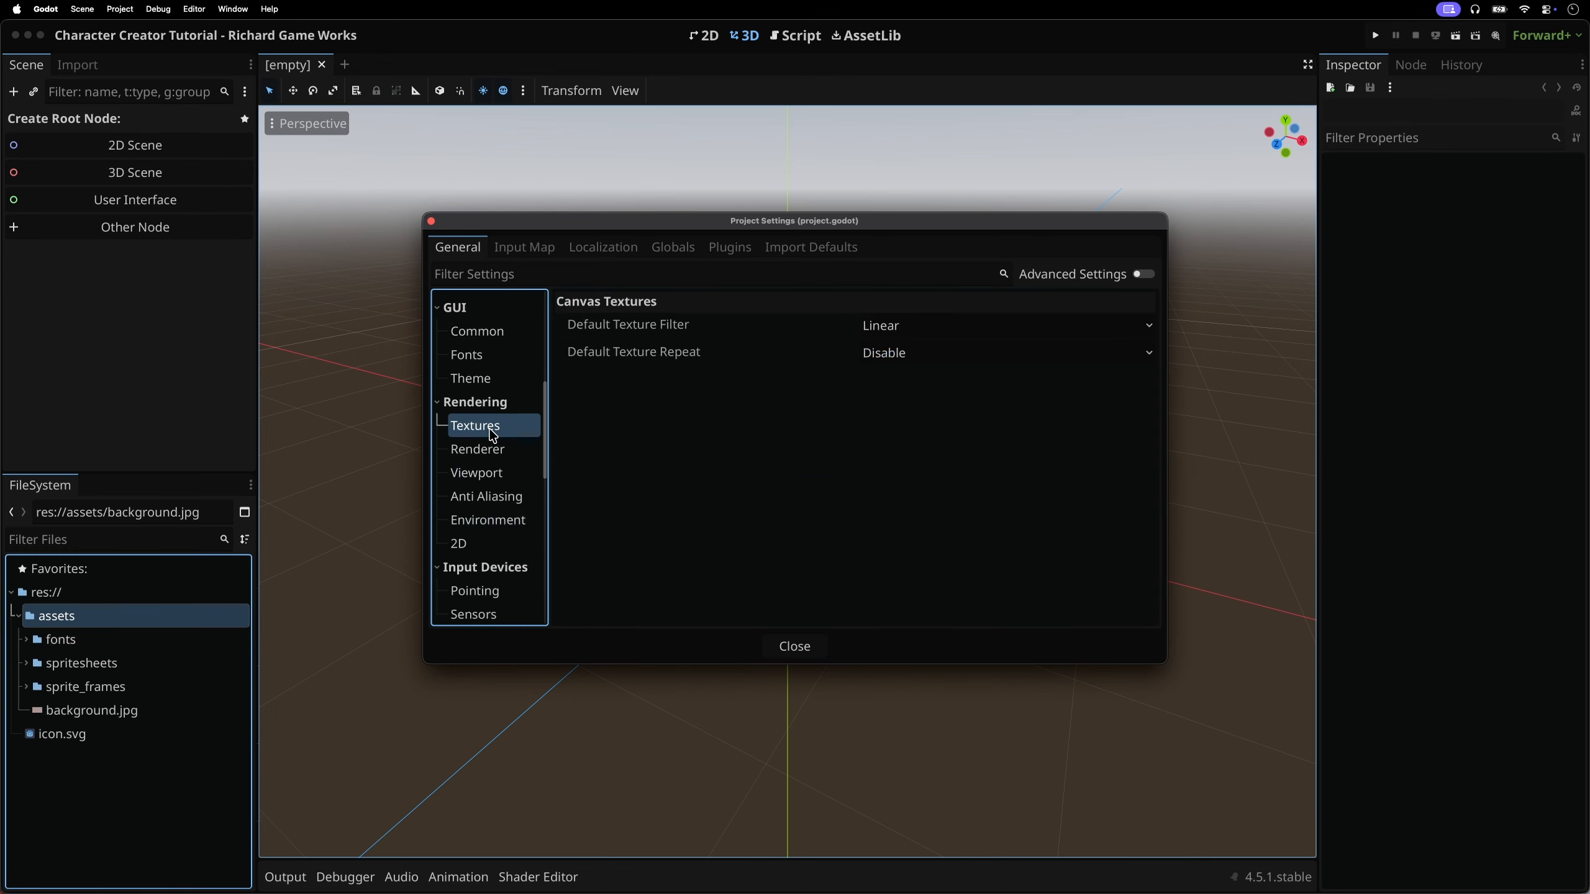
pyautogui.click(942, 331)
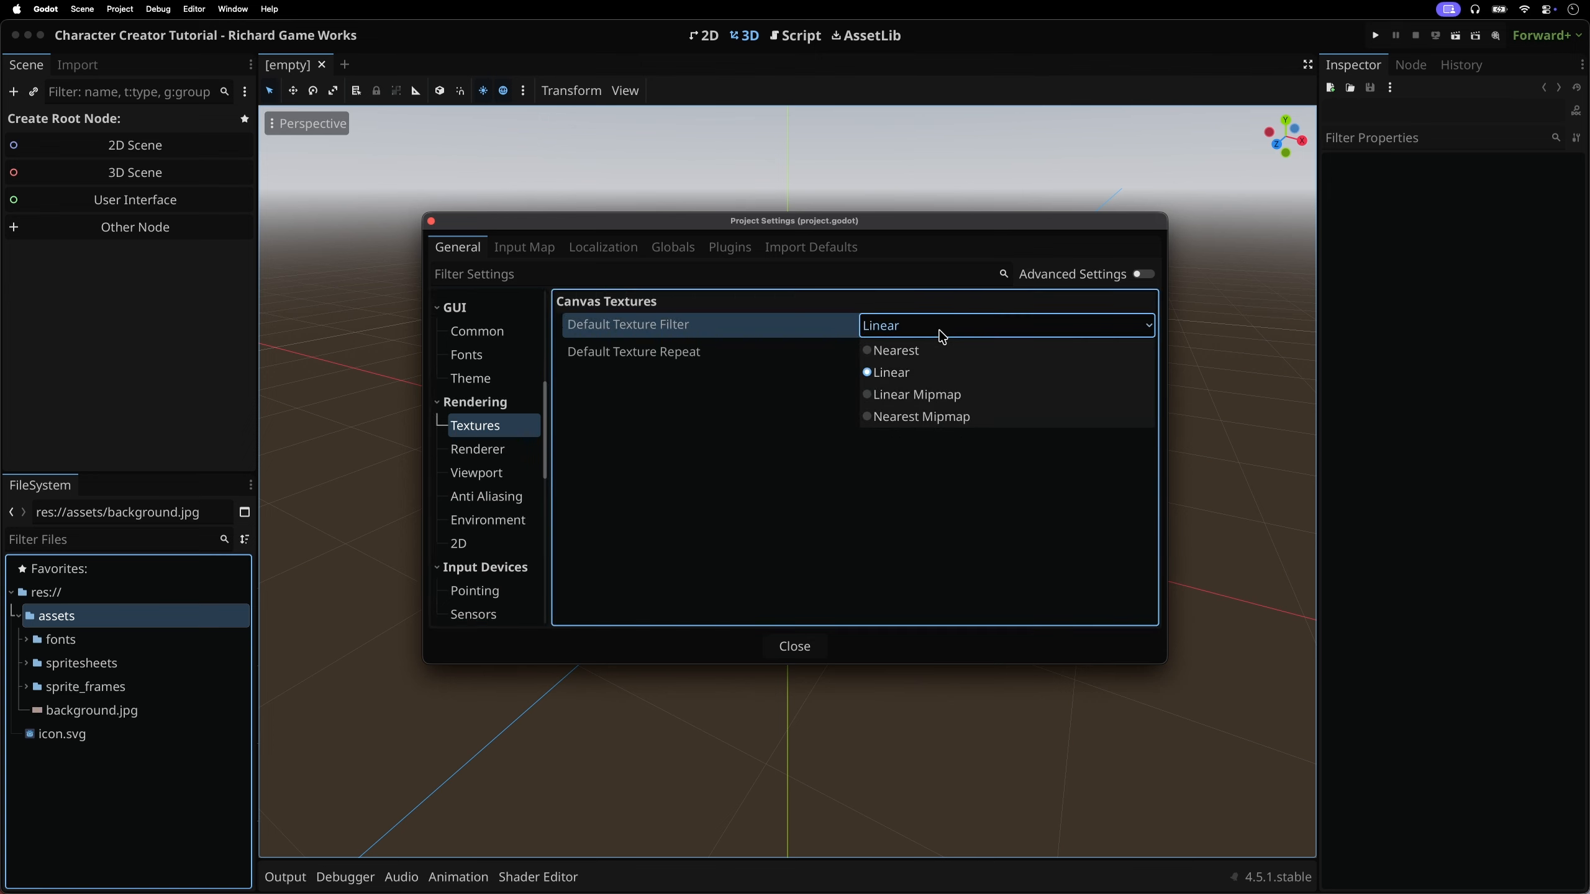
pyautogui.click(933, 351)
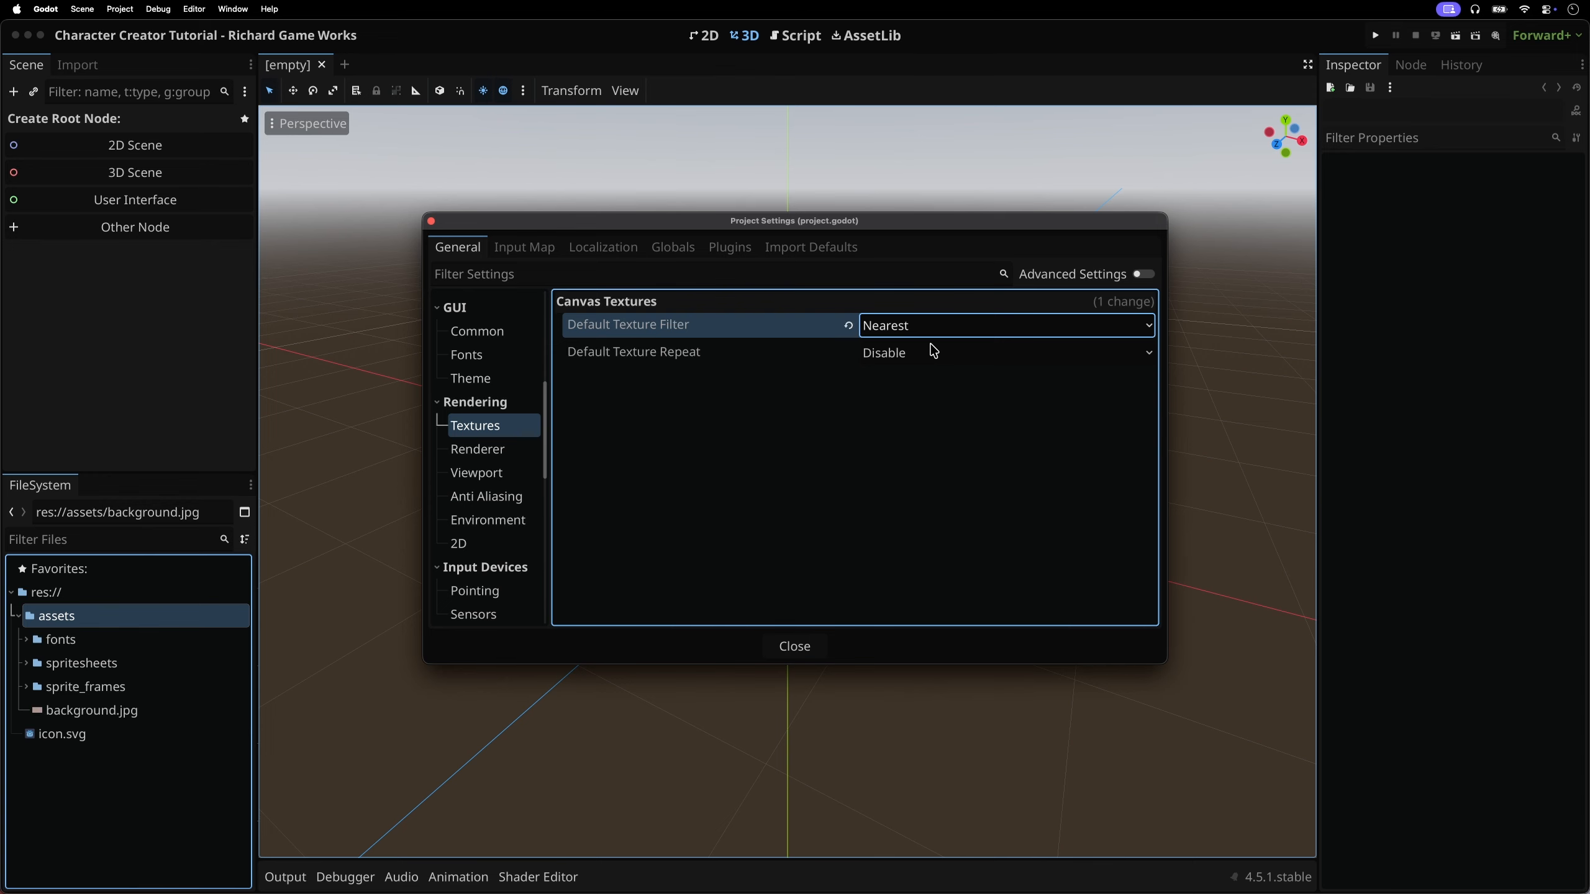
pyautogui.click(795, 647)
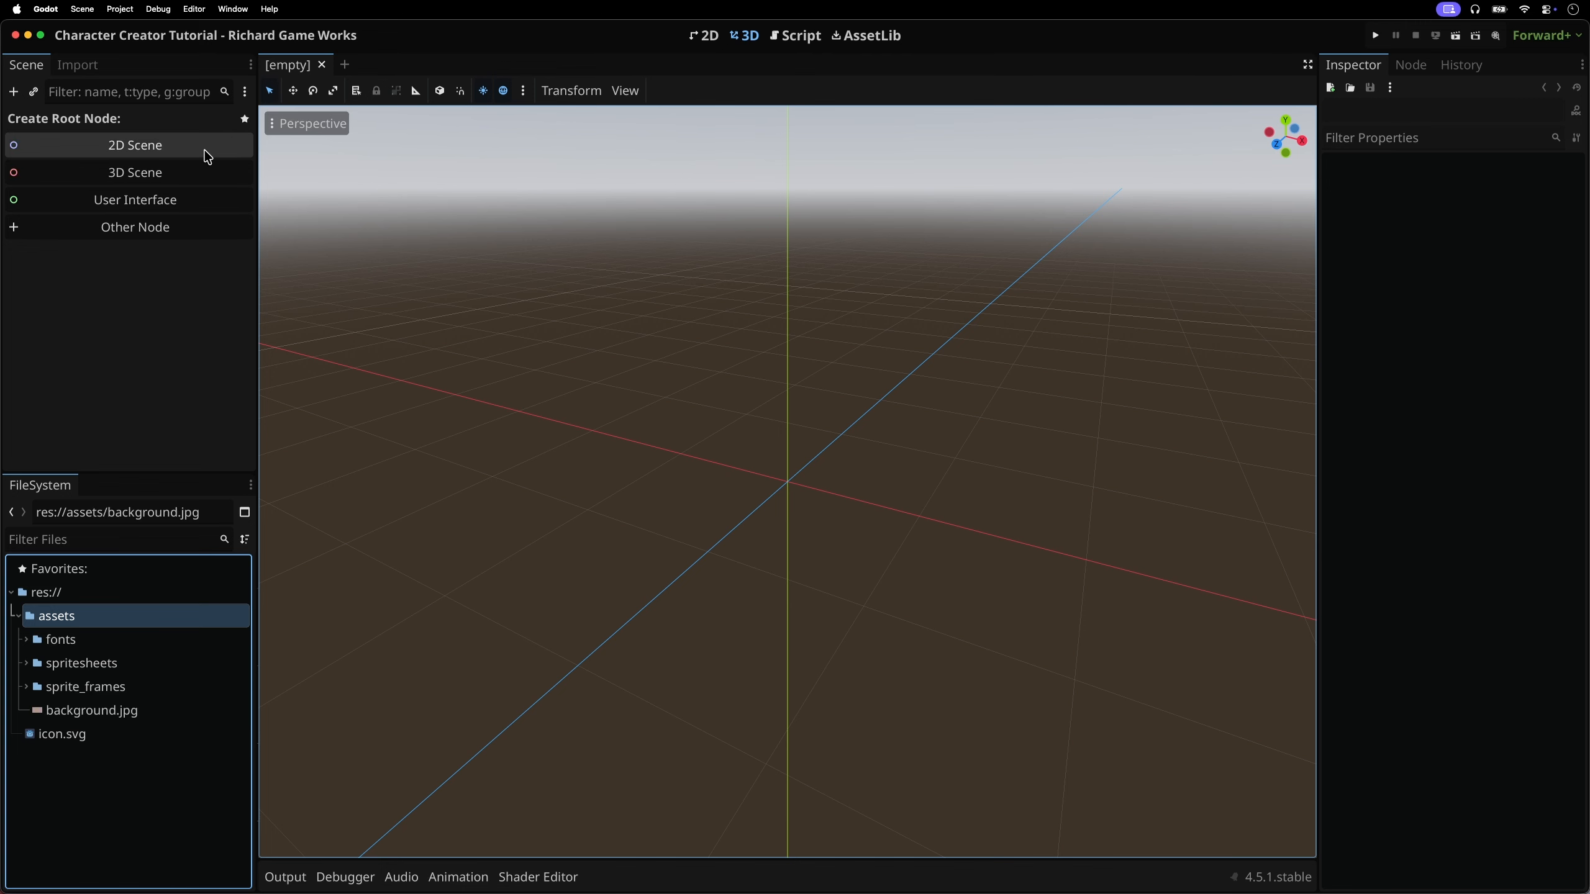
# Create a 2D scene and name its root node Main
pyautogui.click(185, 149)
pyautogui.press('Return')
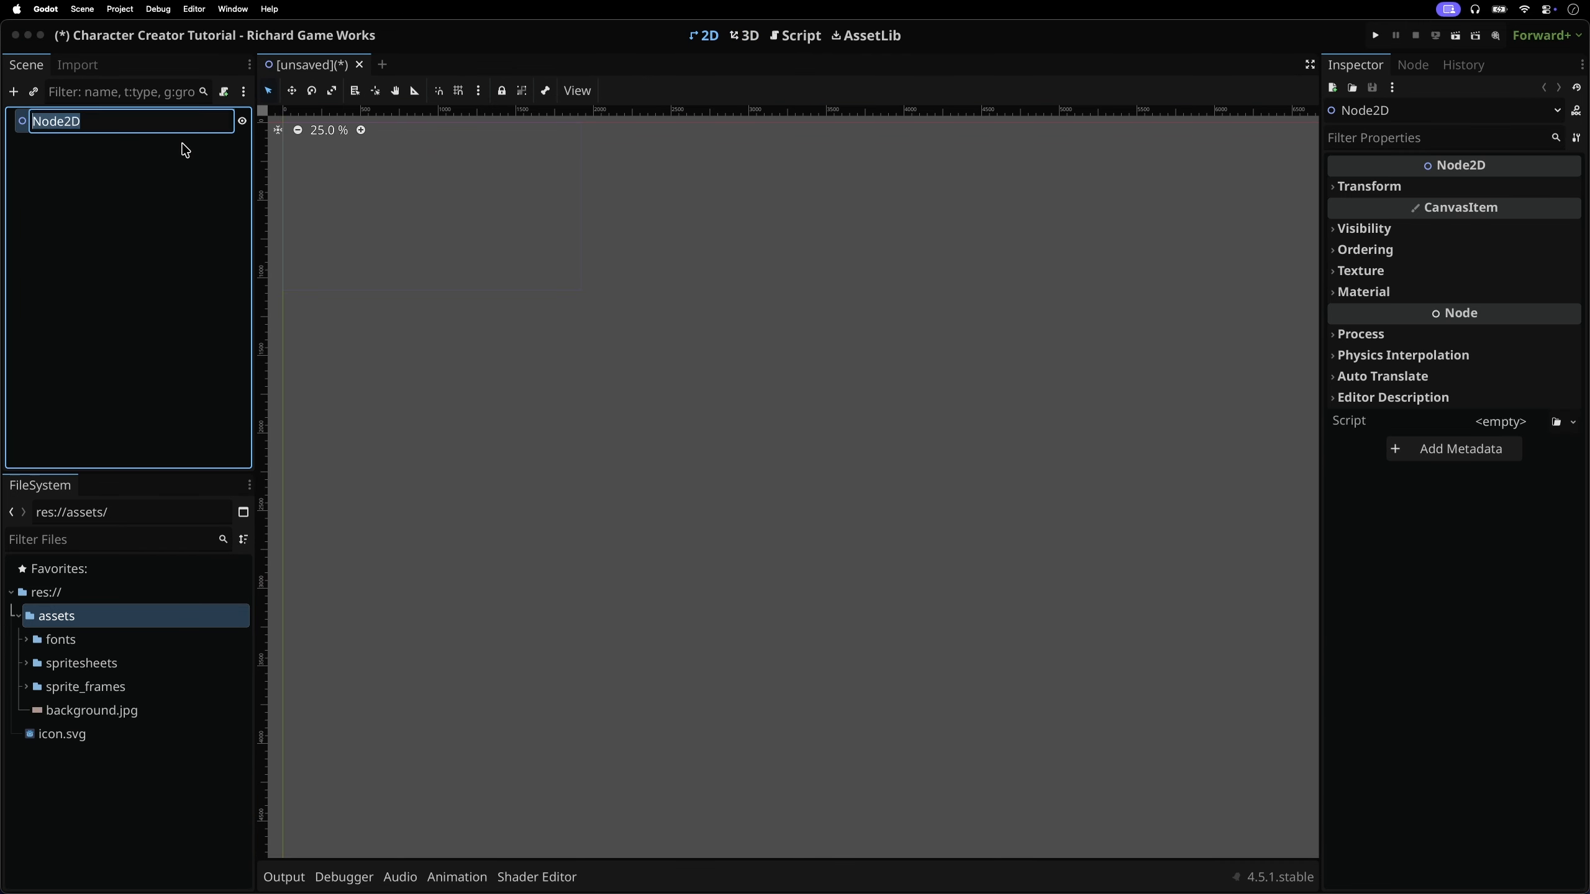
pyautogui.write('Main')
pyautogui.press('Return')
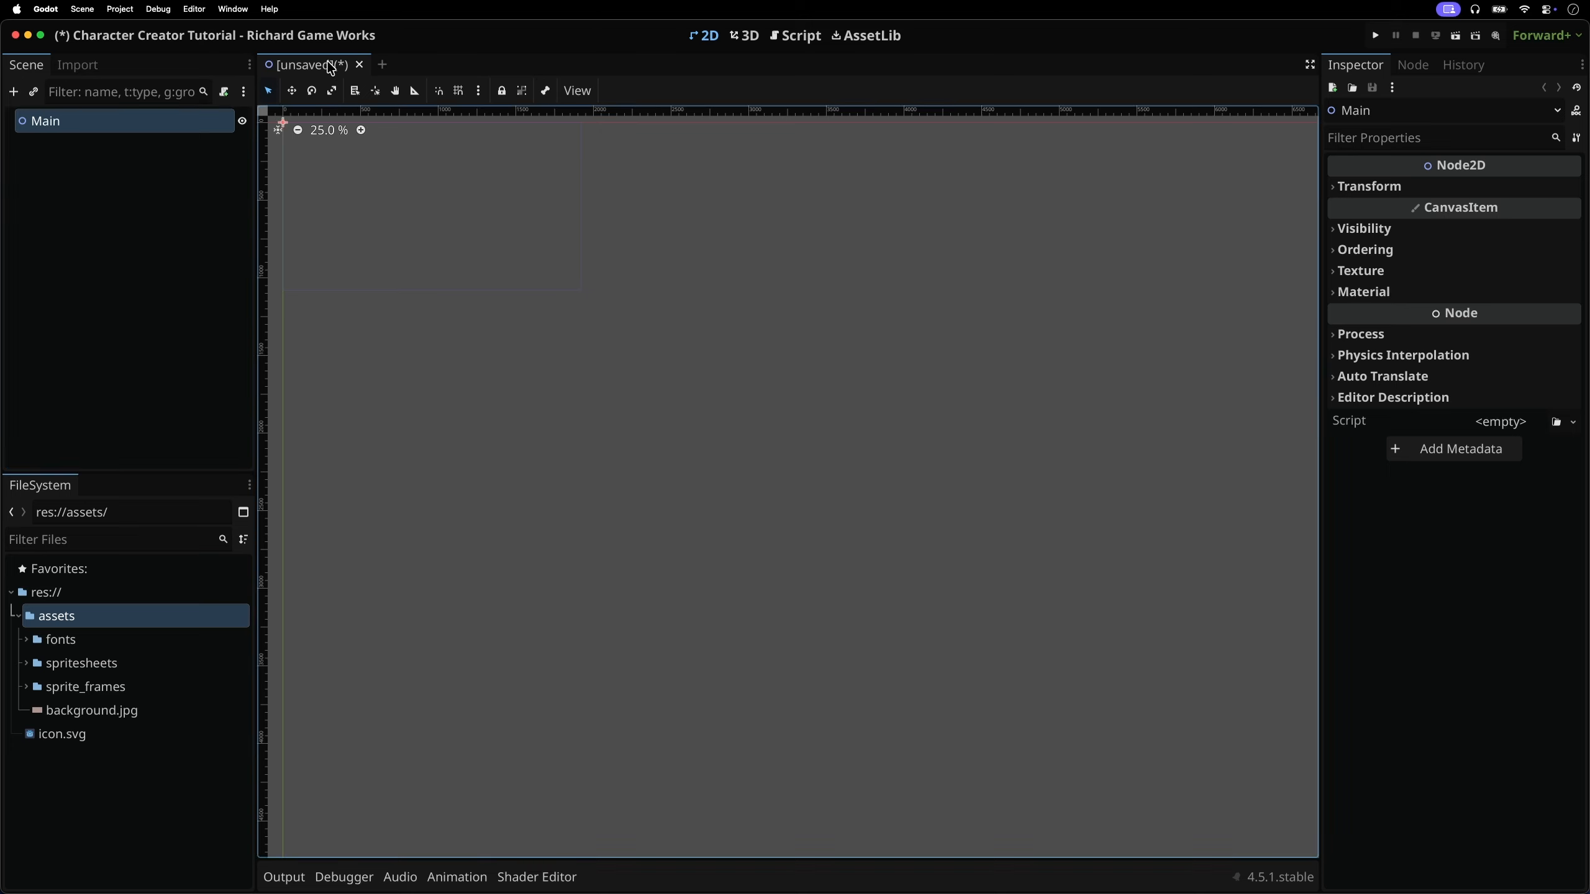
# Save the scene as main.tscn inside a new folder named main
pyautogui.press('super+s')
pyautogui.rightClick(798, 435)
pyautogui.click(846, 443)
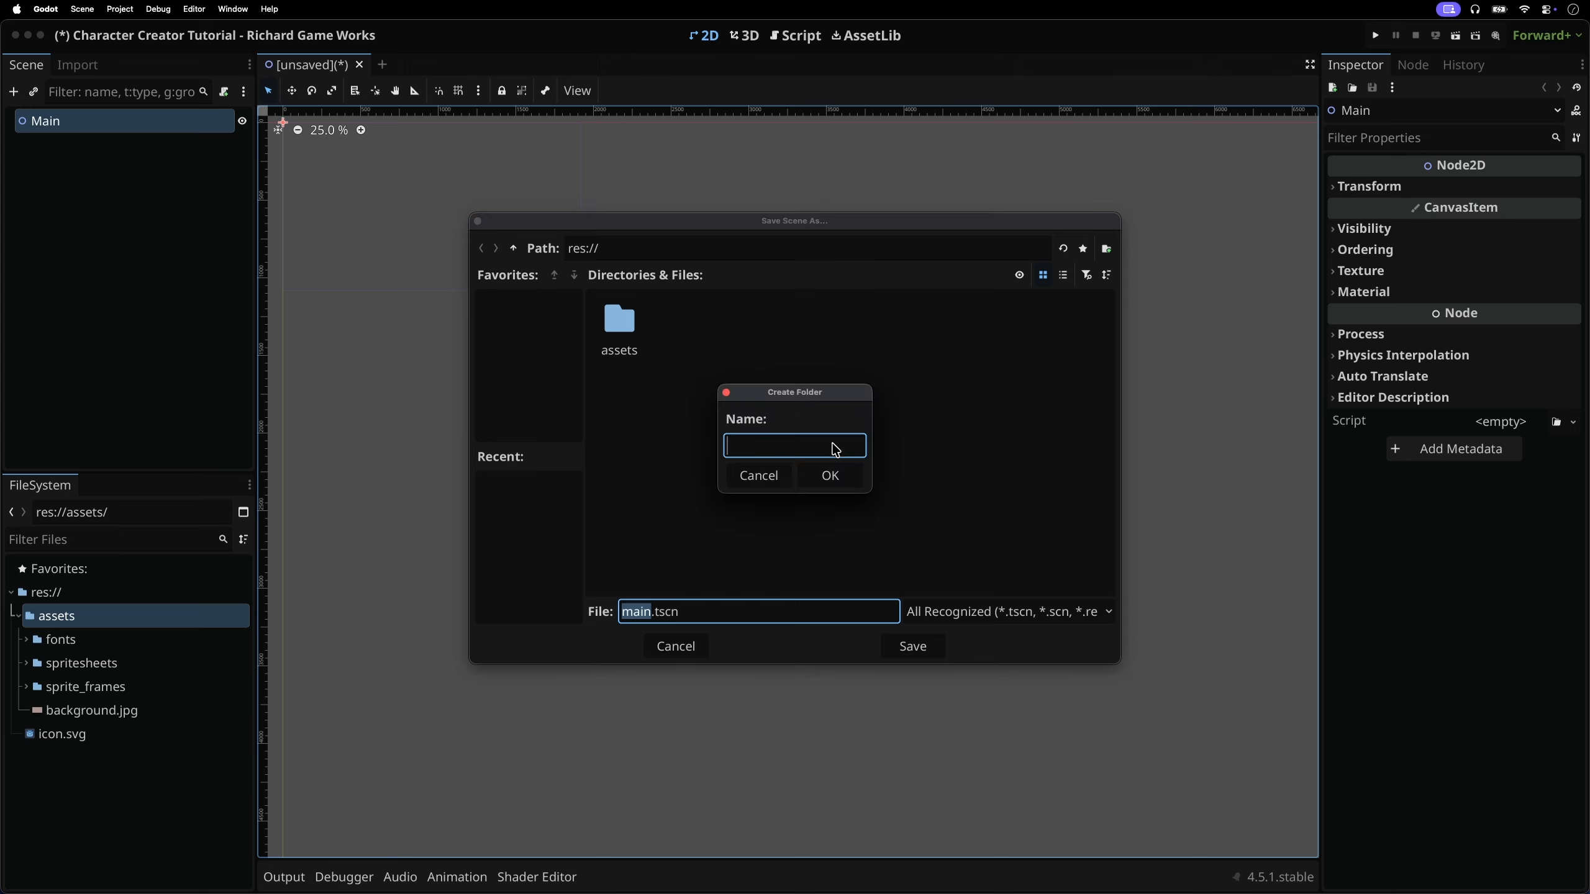
pyautogui.write('main')
pyautogui.press('Return')
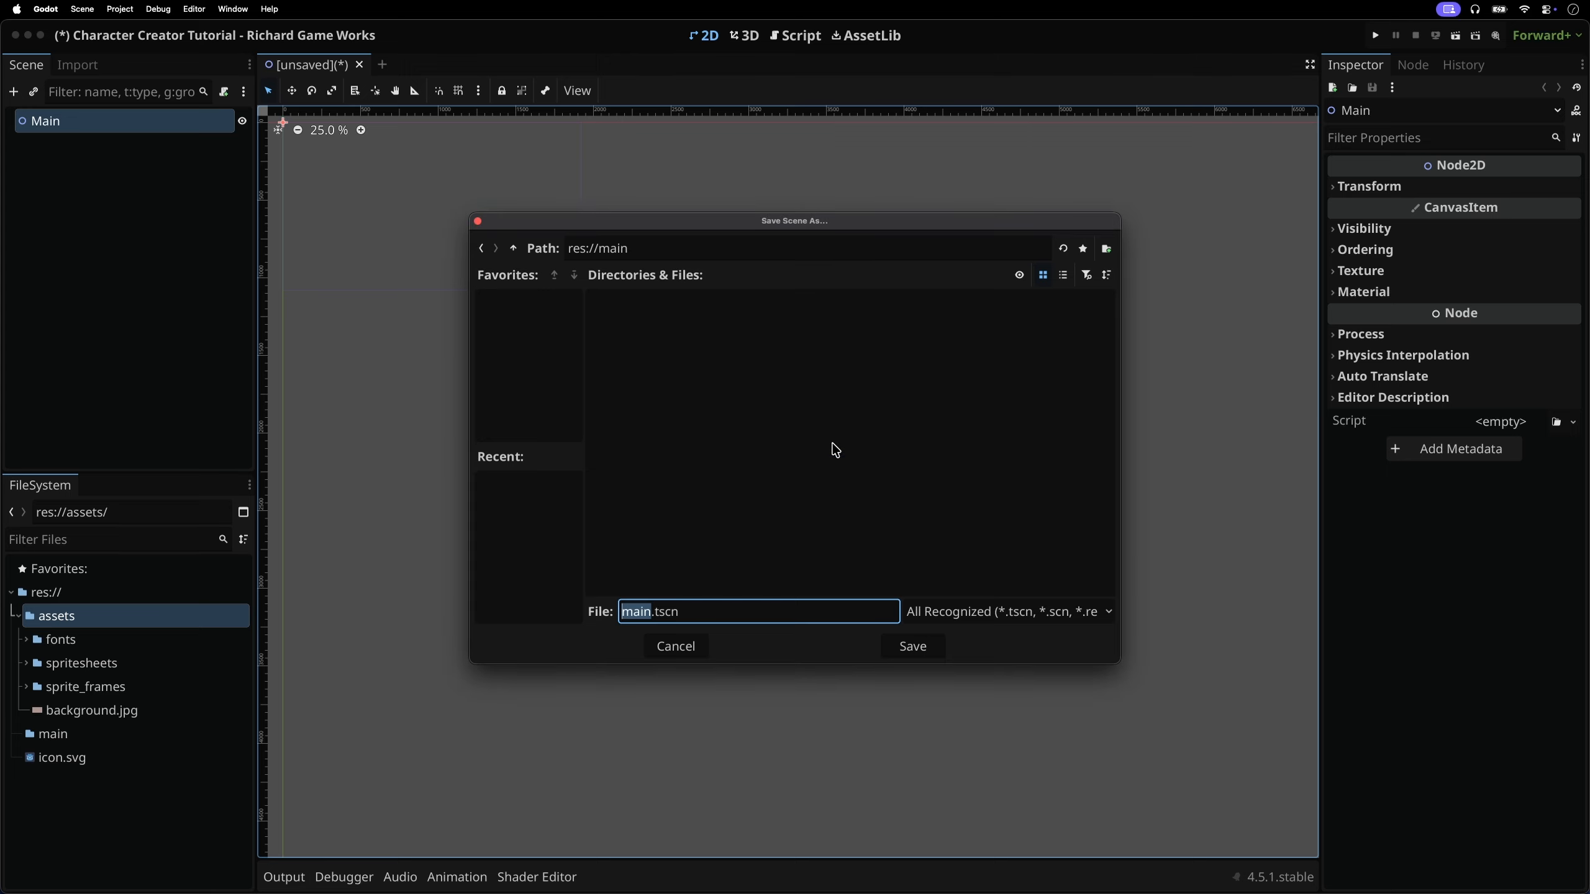
pyautogui.click(913, 647)
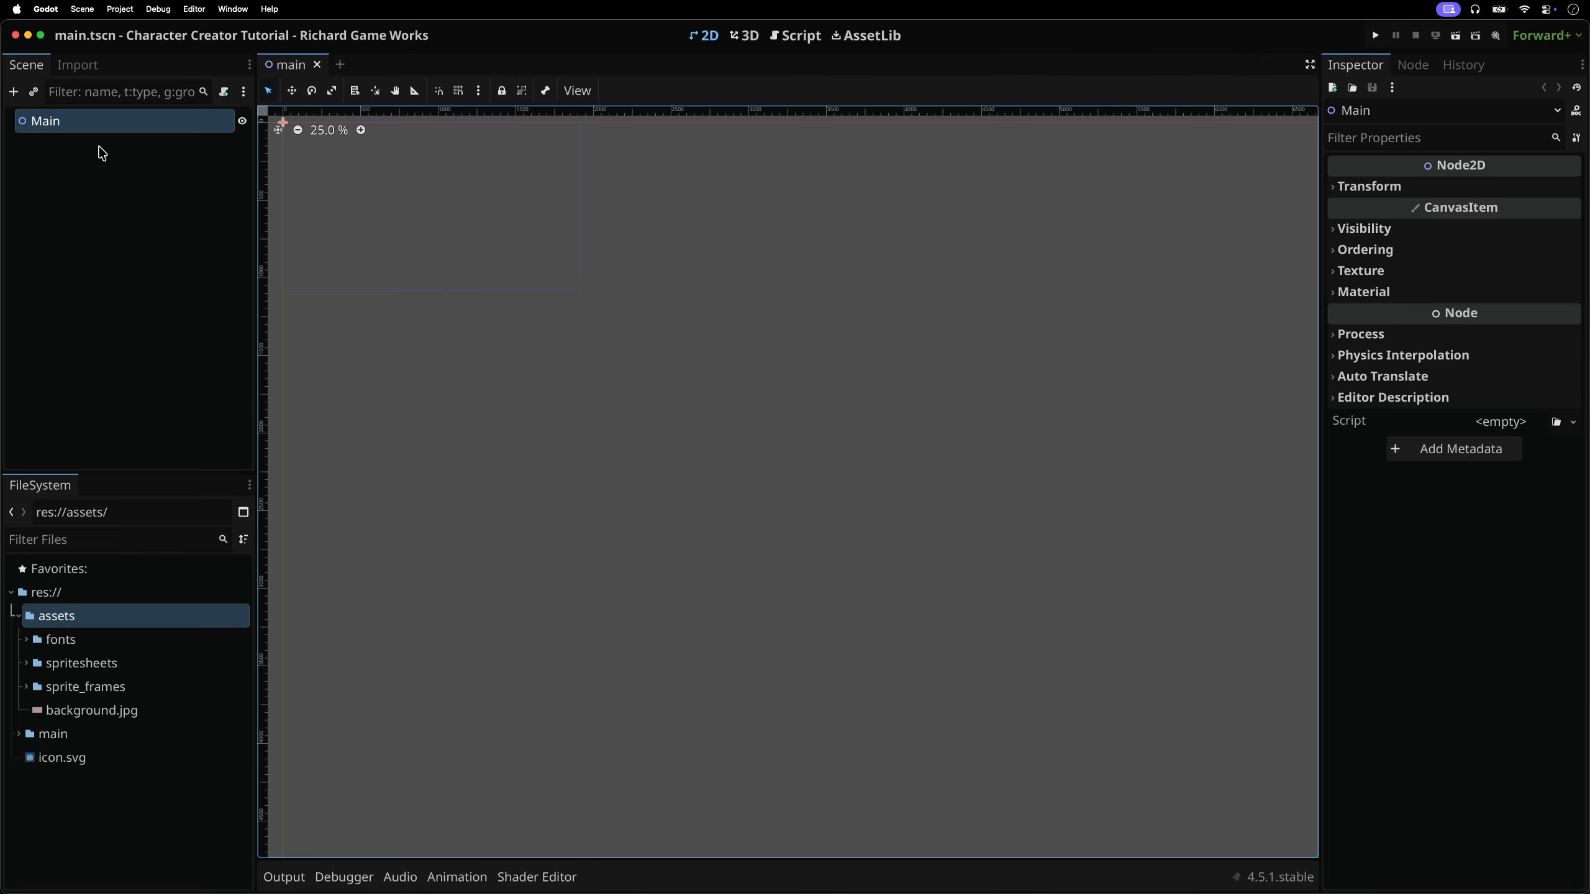
# Add a CharacterBody2D child to the Main node and name it Player
pyautogui.rightClick(79, 126)
pyautogui.click(94, 137)
pyautogui.write('Charact')
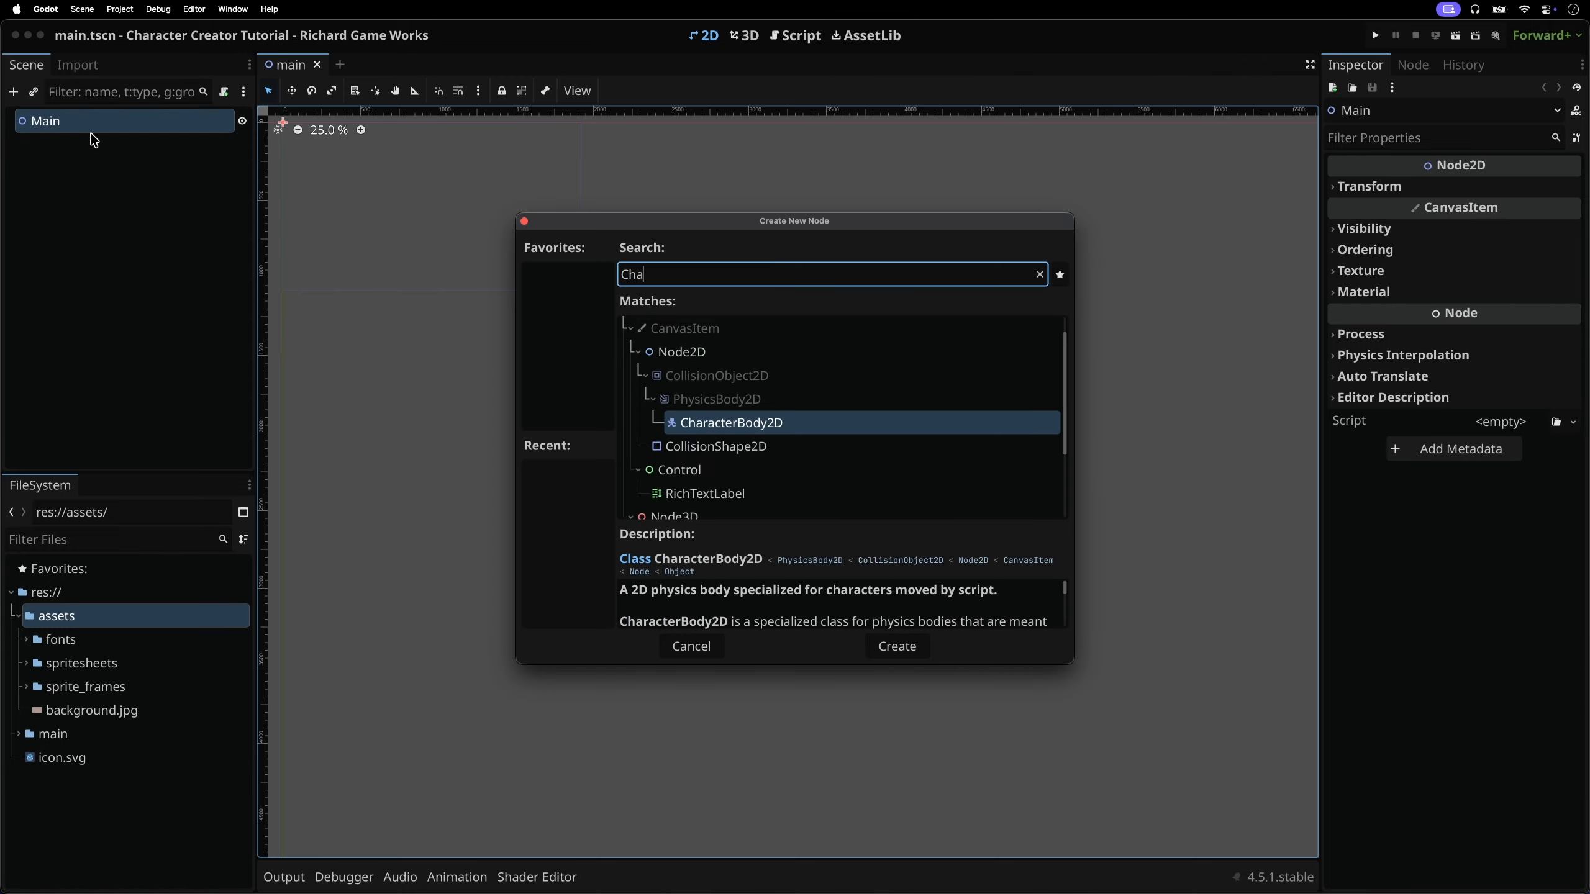
pyautogui.press('Return')
pyautogui.write('Player')
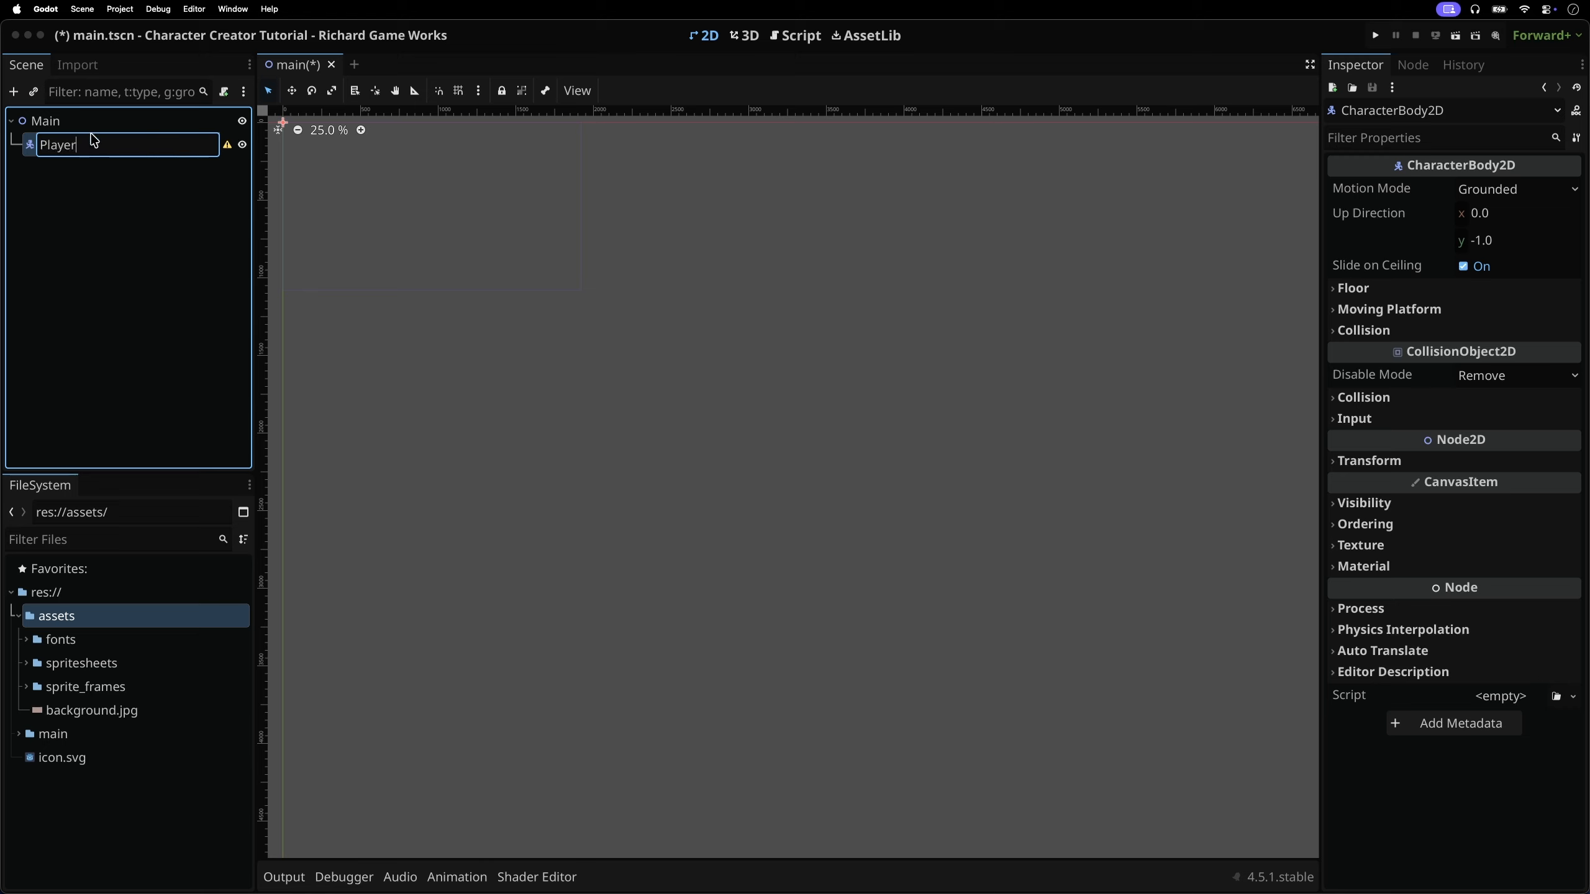
pyautogui.press('Return')
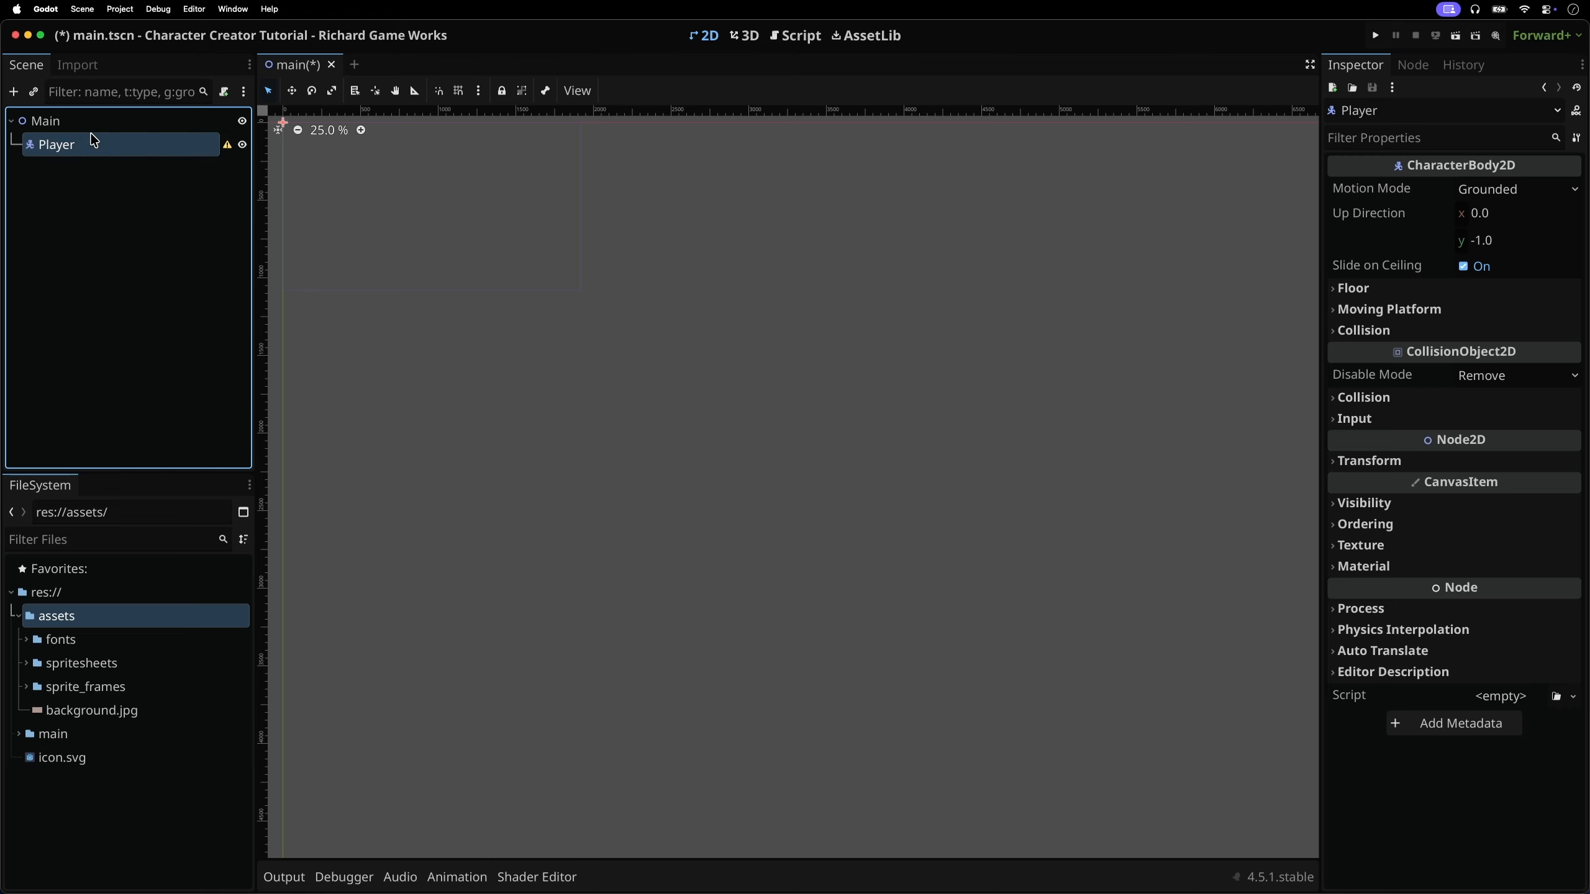
# Add a CollisionShape2D child to the Player node
pyautogui.moveTo(228, 147)
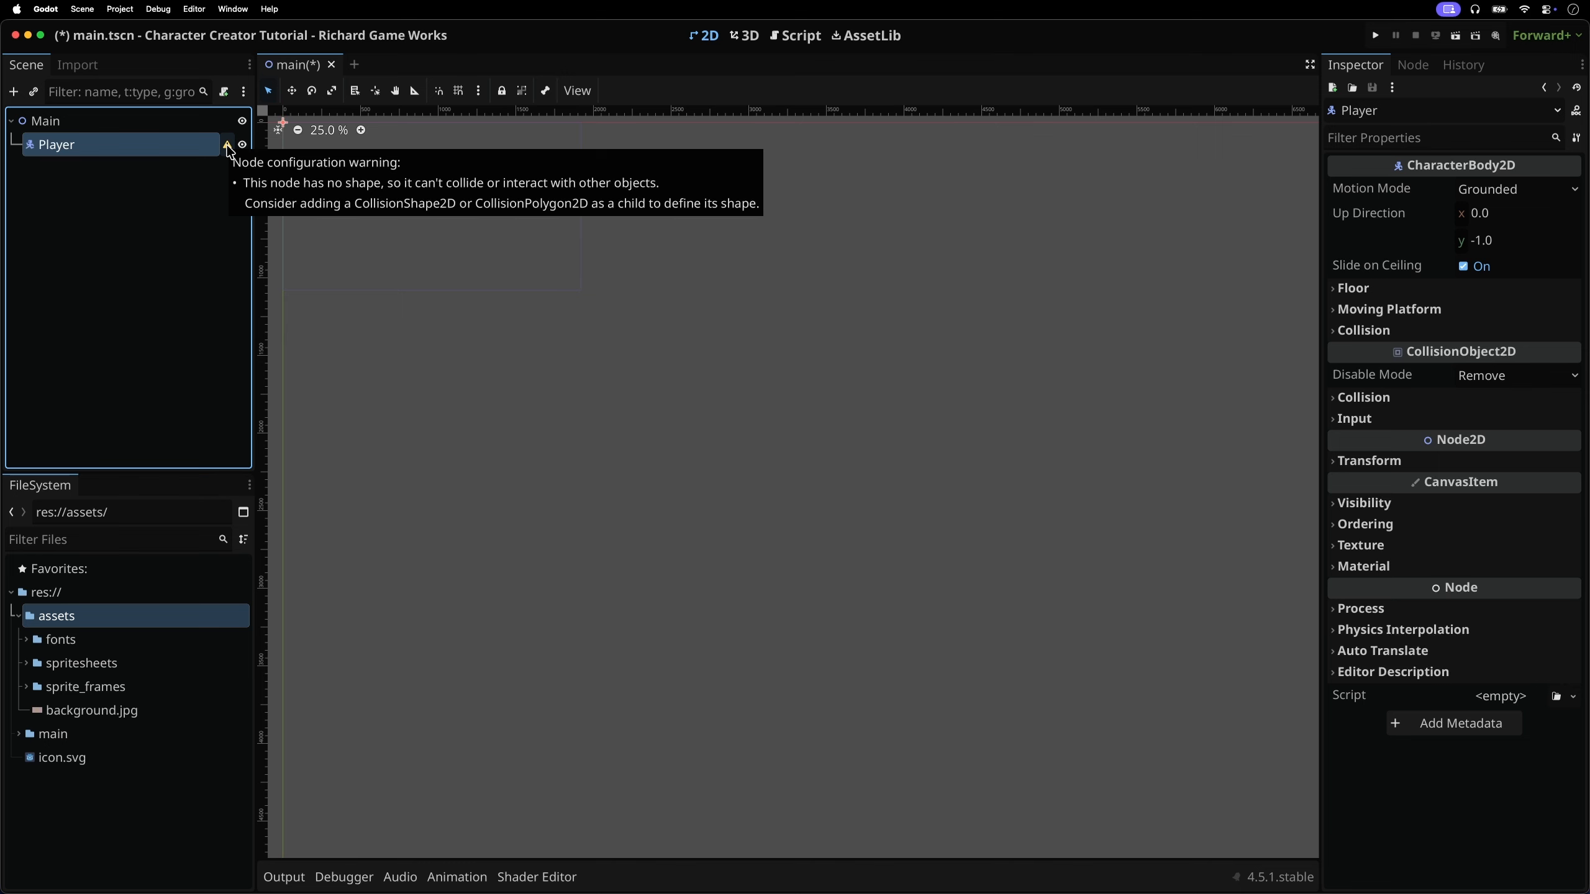
pyautogui.rightClick(133, 144)
pyautogui.click(150, 157)
pyautogui.write('Collision')
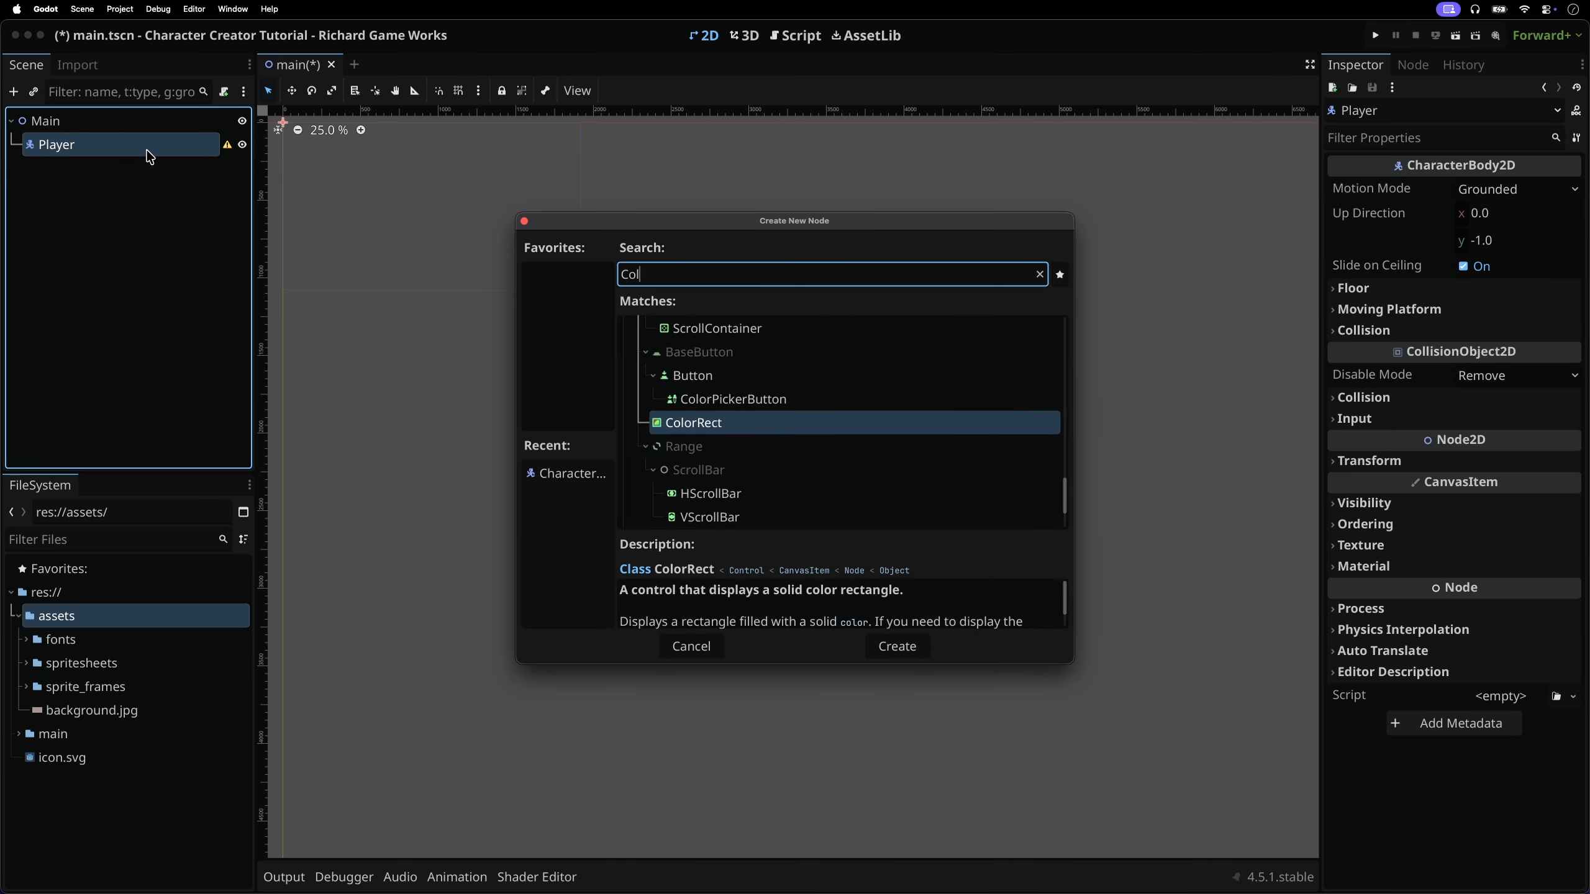
pyautogui.press('Return')
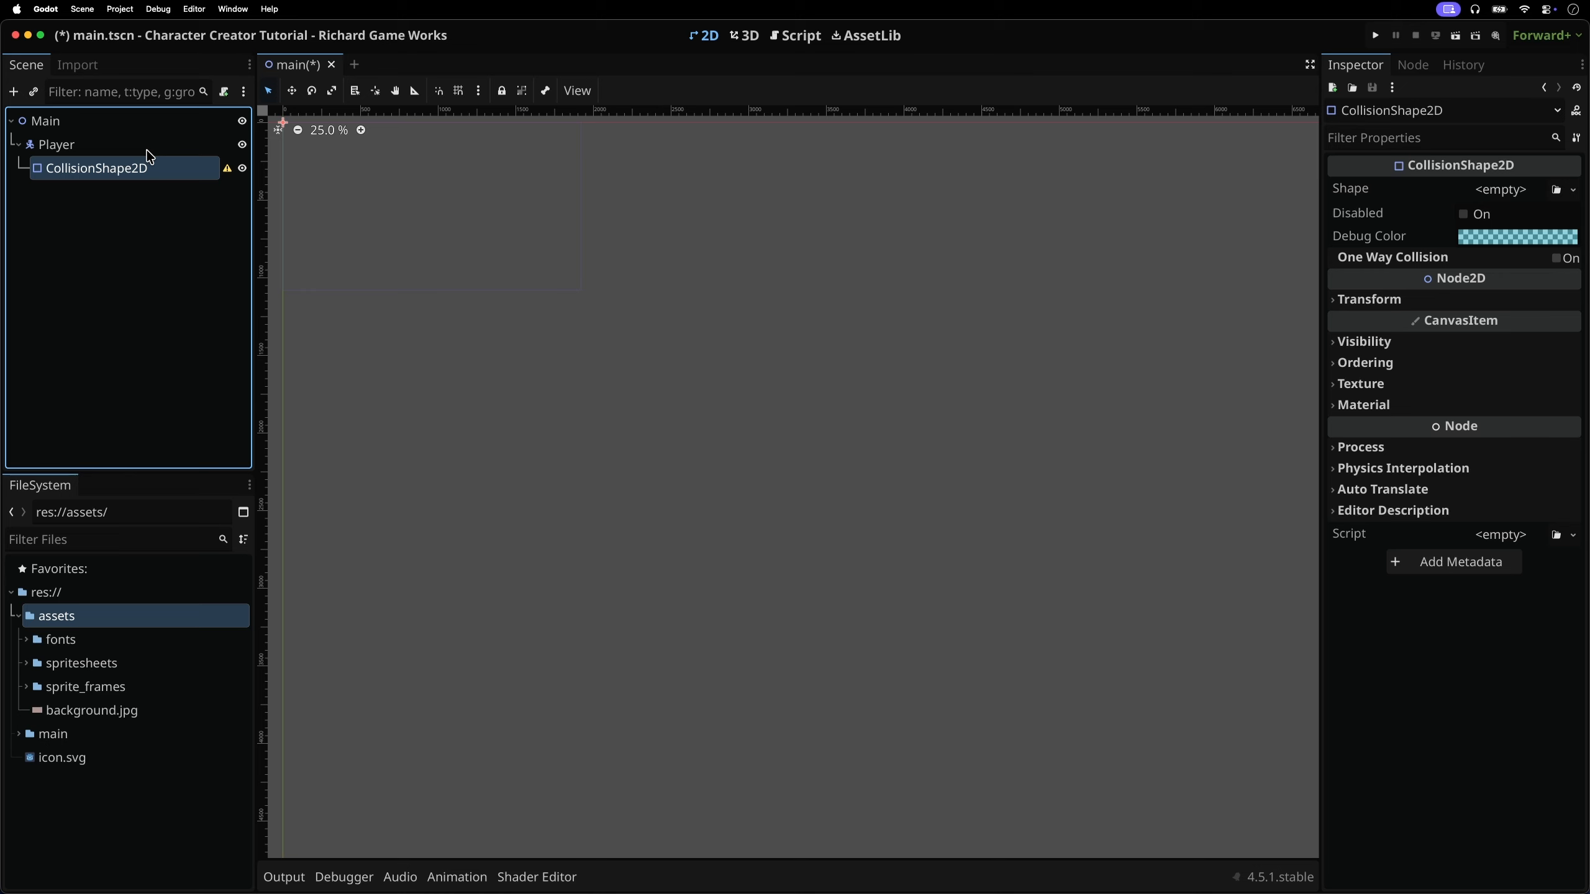
# Assign a new CircleShape2D as the shape of the Player's CollisionShape2D
pyautogui.moveTo(226, 169)
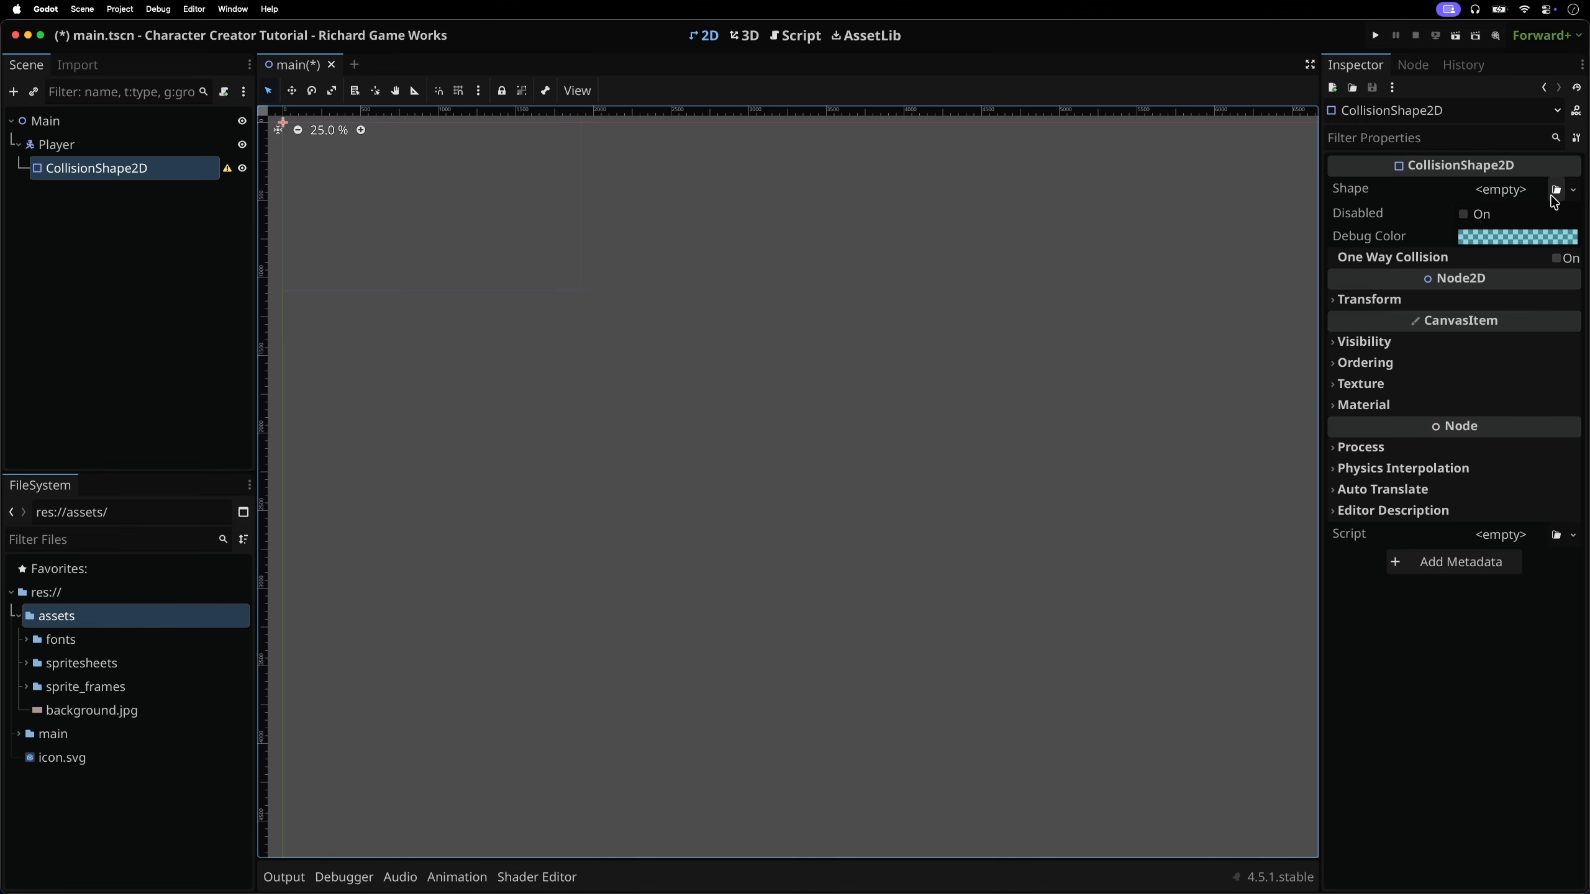
pyautogui.click(1573, 193)
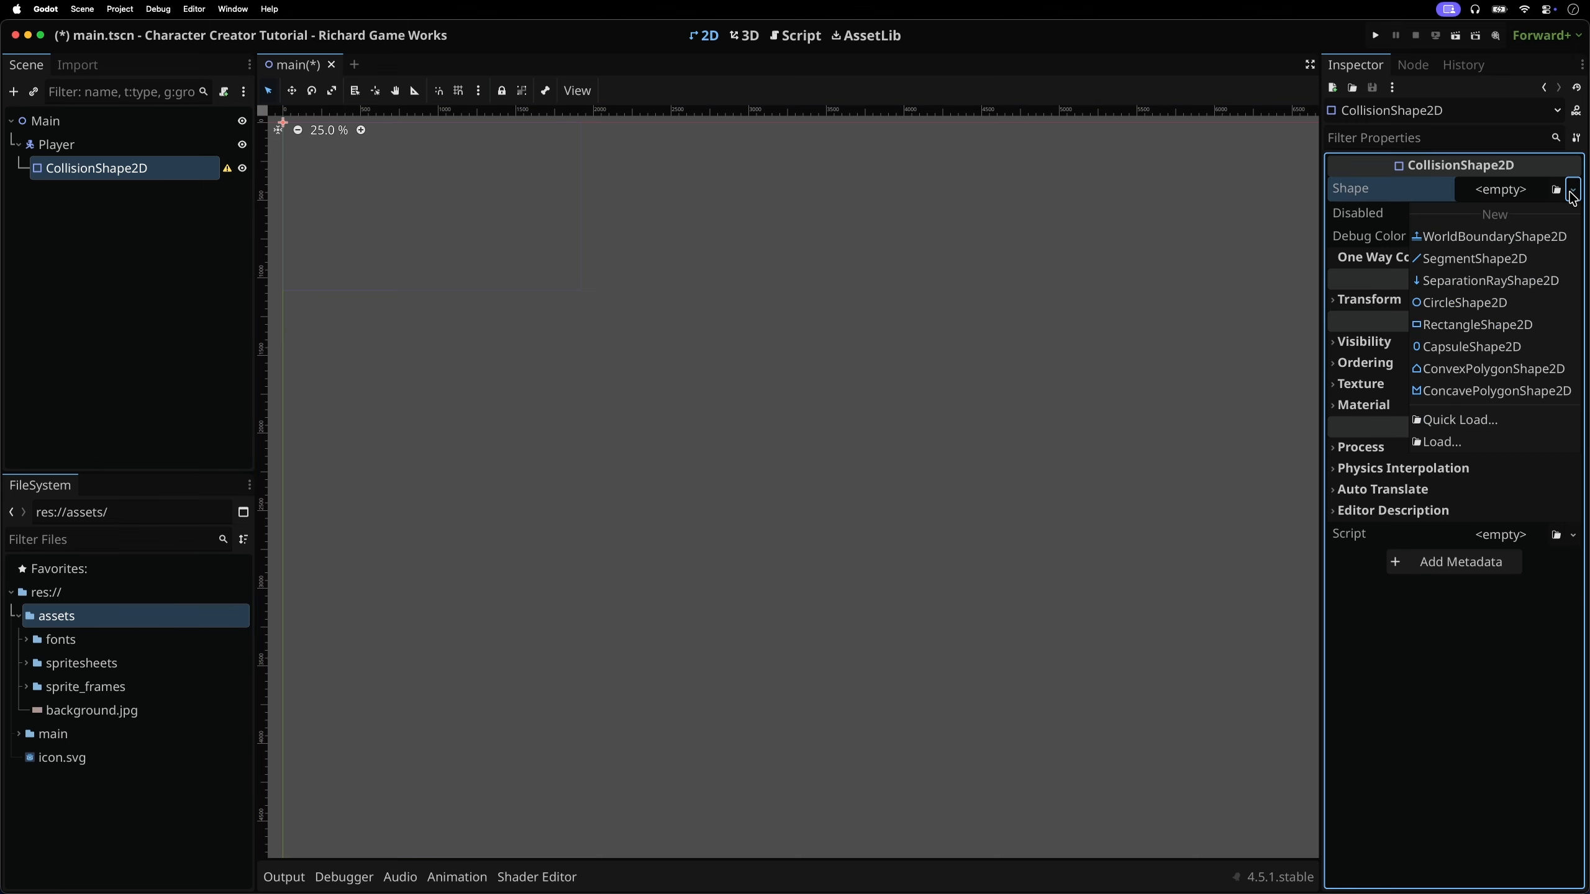
pyautogui.click(1482, 306)
pyautogui.click(277, 133)
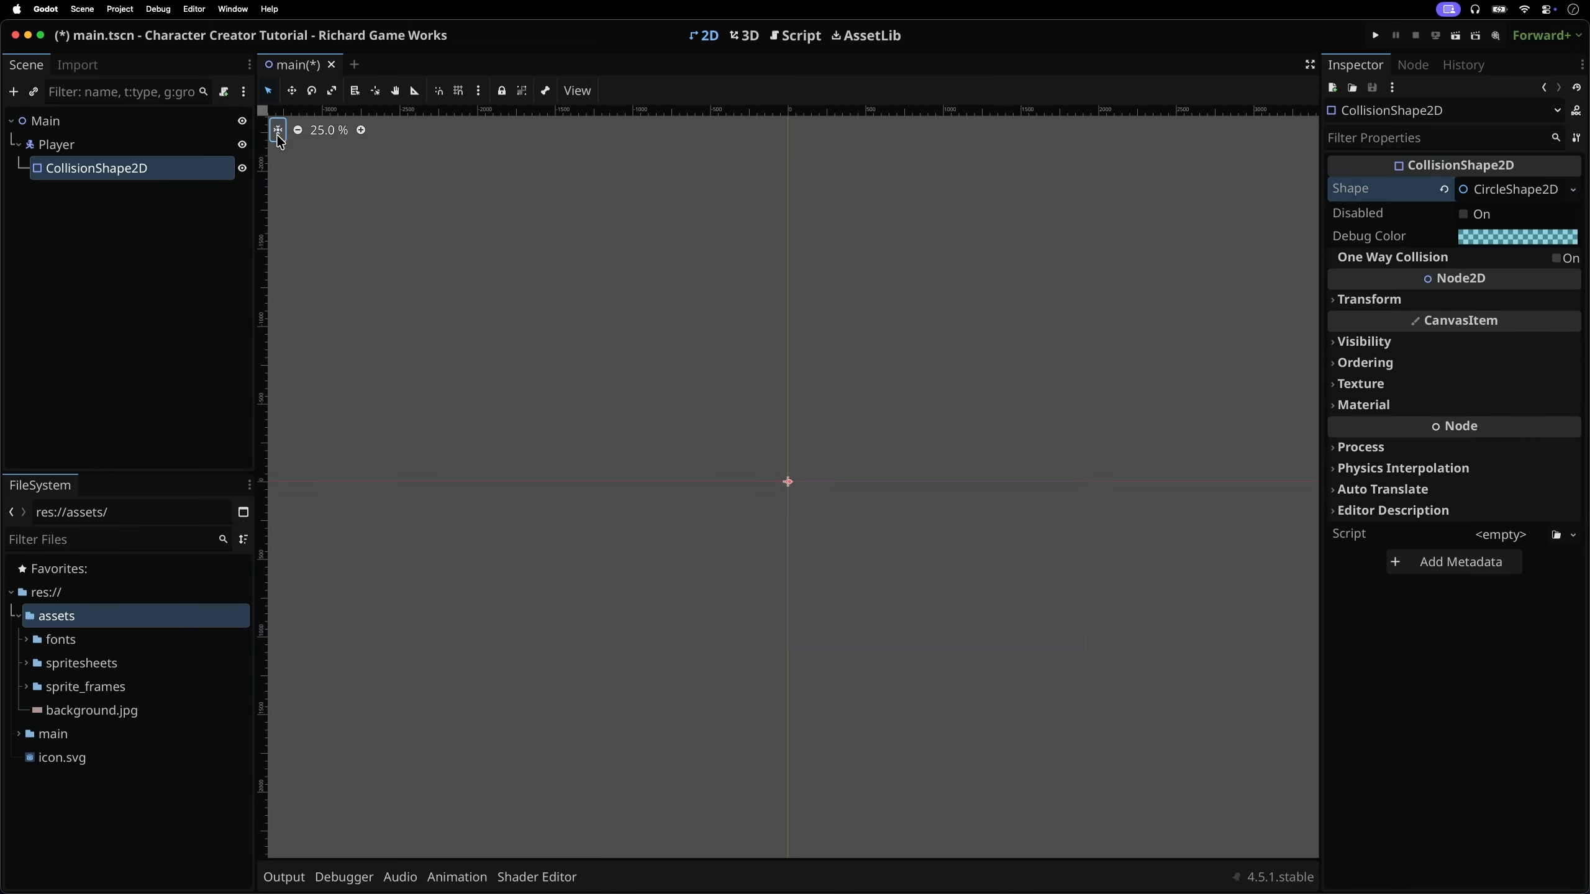
pyautogui.keyDown('super'); pyautogui.scroll(20, 792, 480); pyautogui.keyUp('super')
pyautogui.keyDown('super'); pyautogui.scroll(5, 739, 508); pyautogui.keyUp('super')
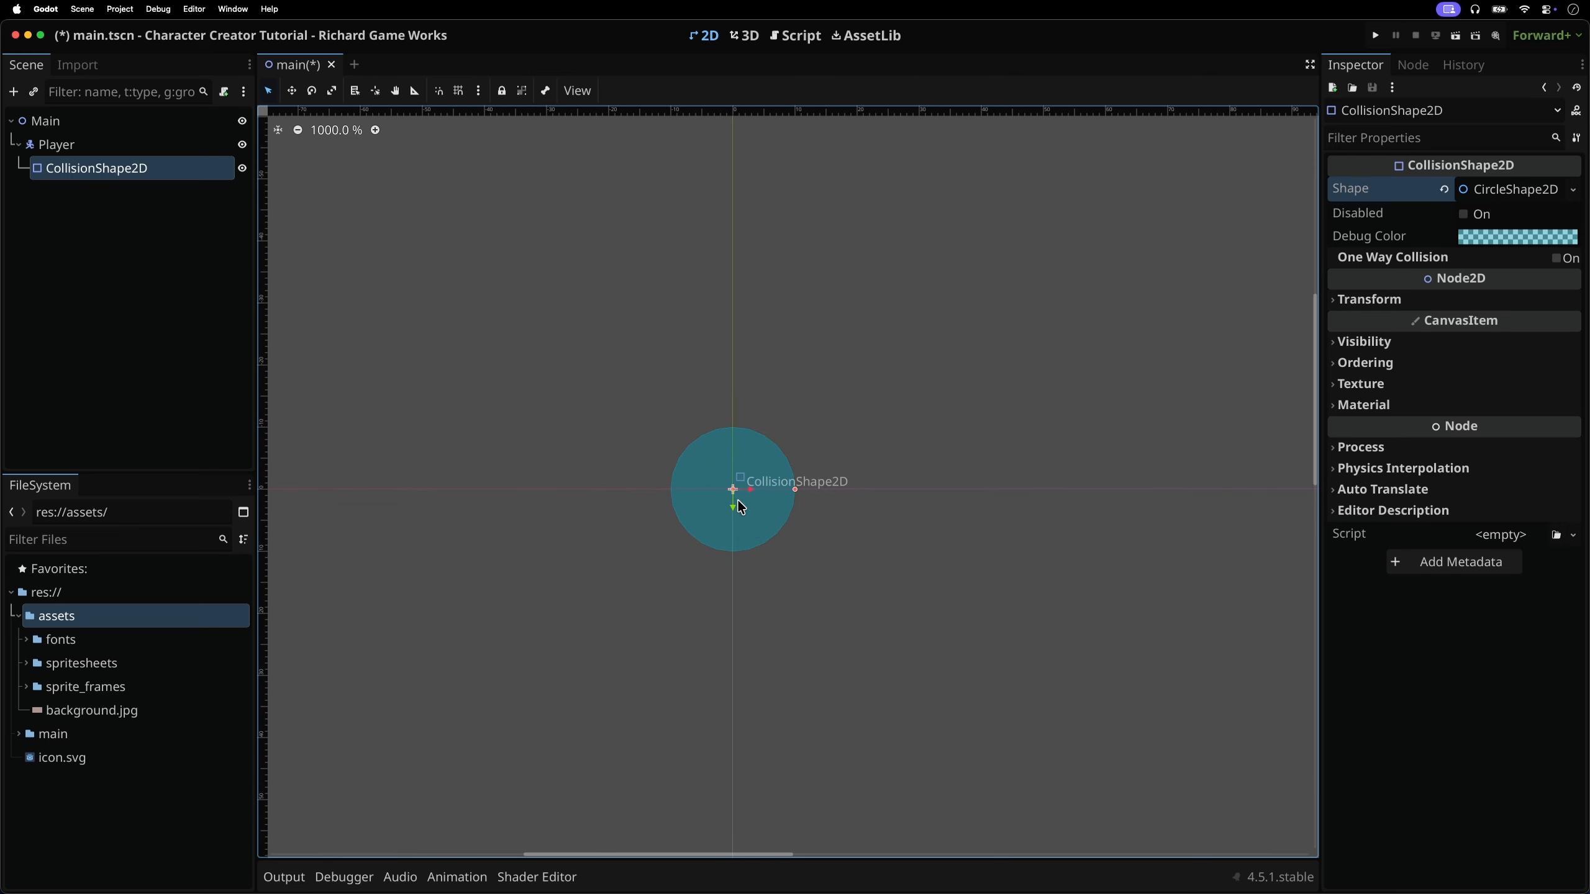
# Add a Node2D child to the Player node and name it Skeleton
pyautogui.rightClick(60, 145)
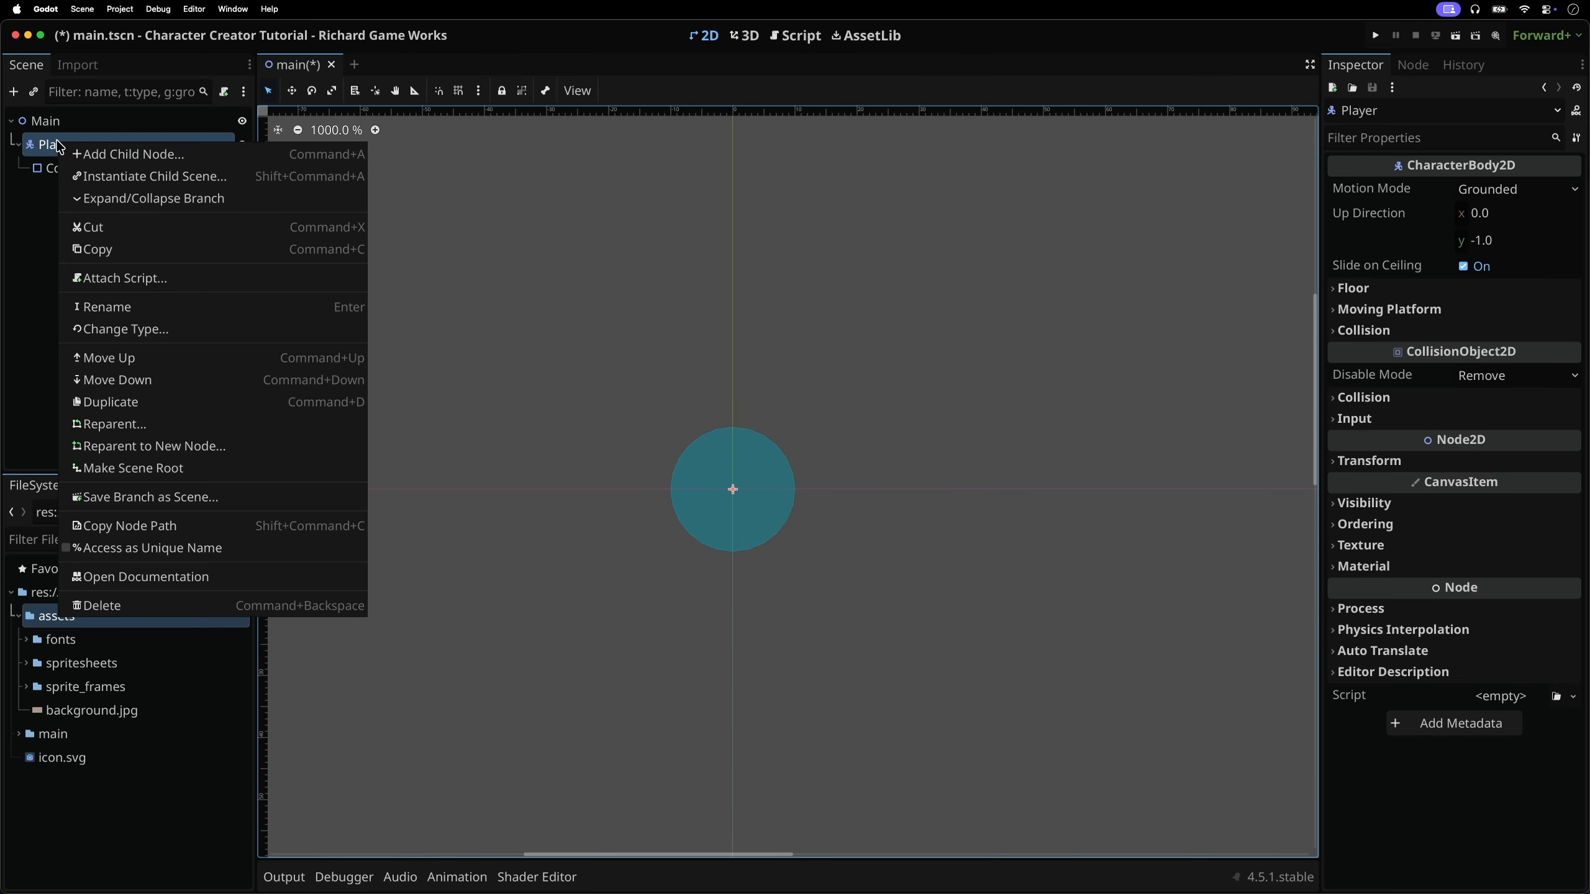
pyautogui.click(78, 153)
pyautogui.write('Node2D')
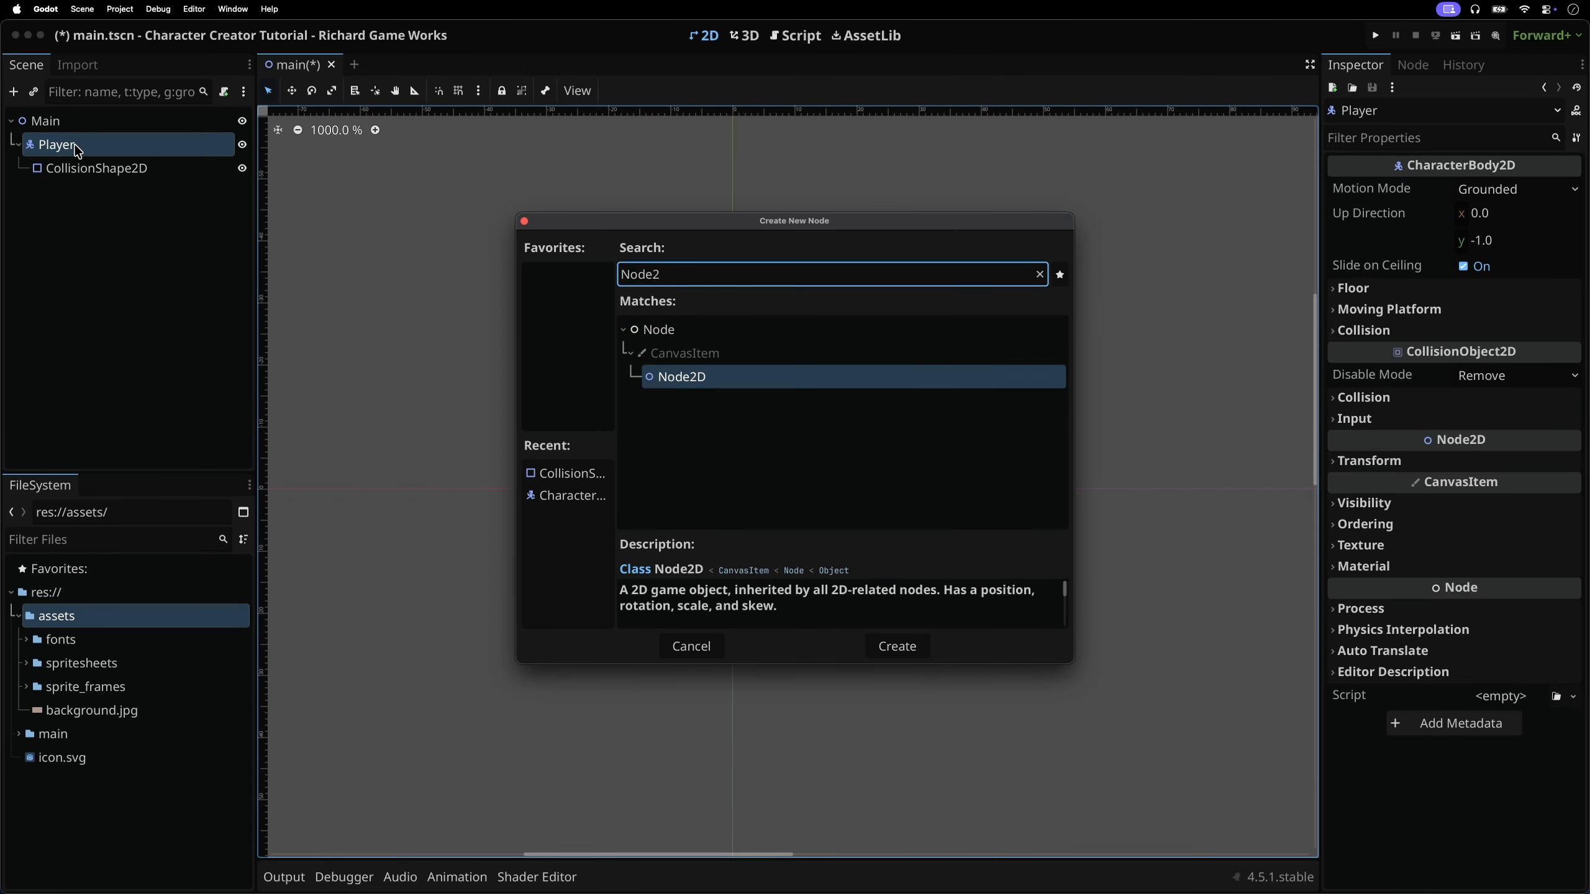
pyautogui.press('Return')
pyautogui.press('F2')
pyautogui.write('Skele')
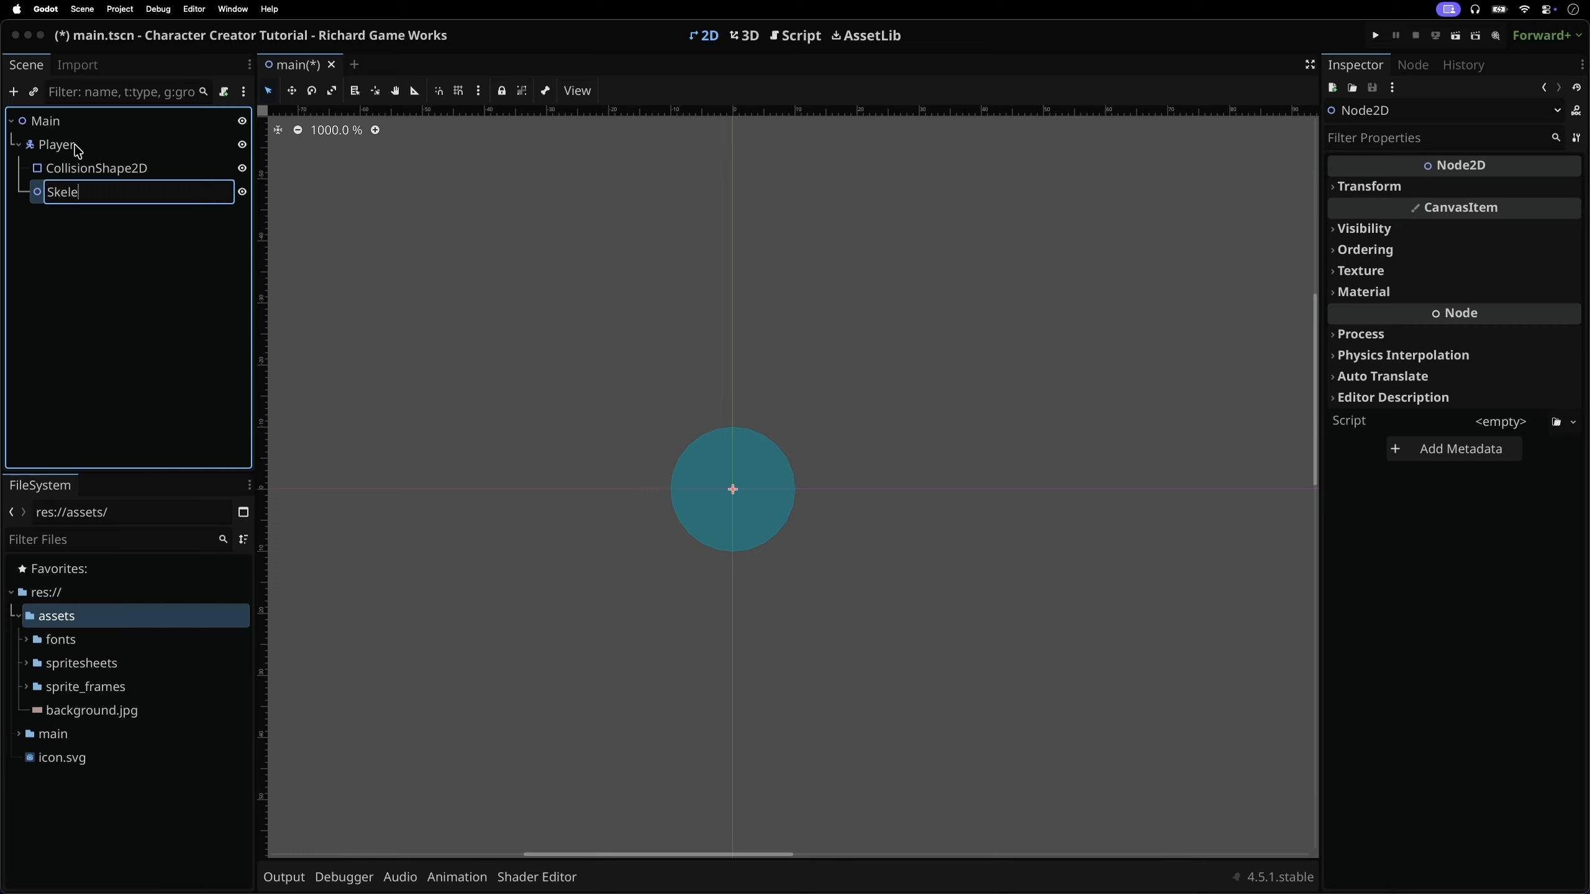
pyautogui.write('ton')
pyautogui.press('Return')
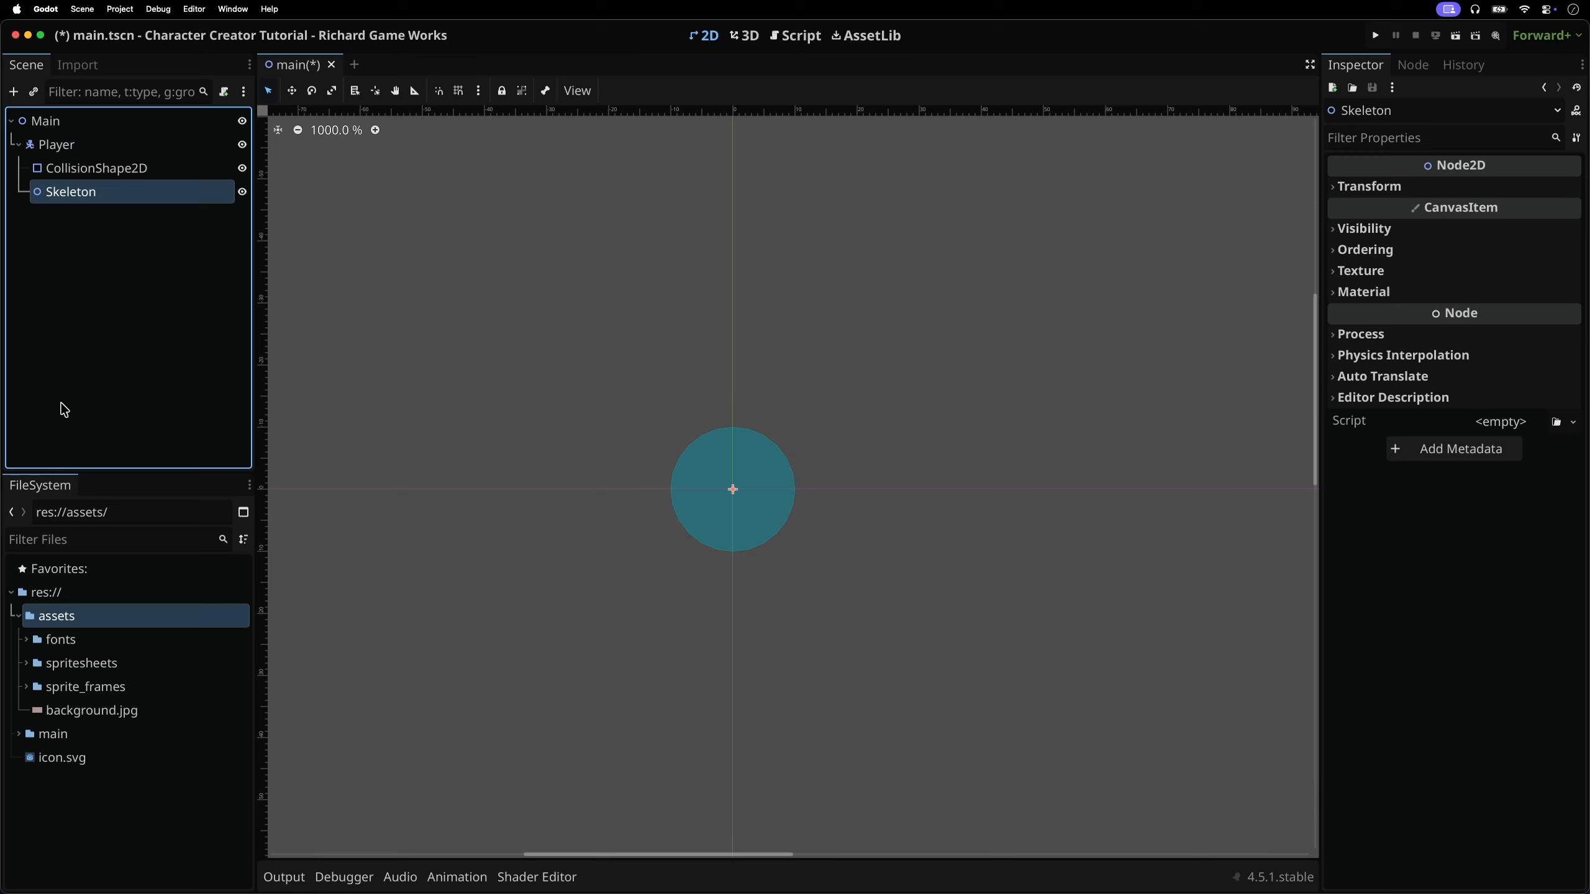
# Examine the armor, body, eyes, hair, head and weapon folders inside the player spritesheets folder
pyautogui.click(34, 669)
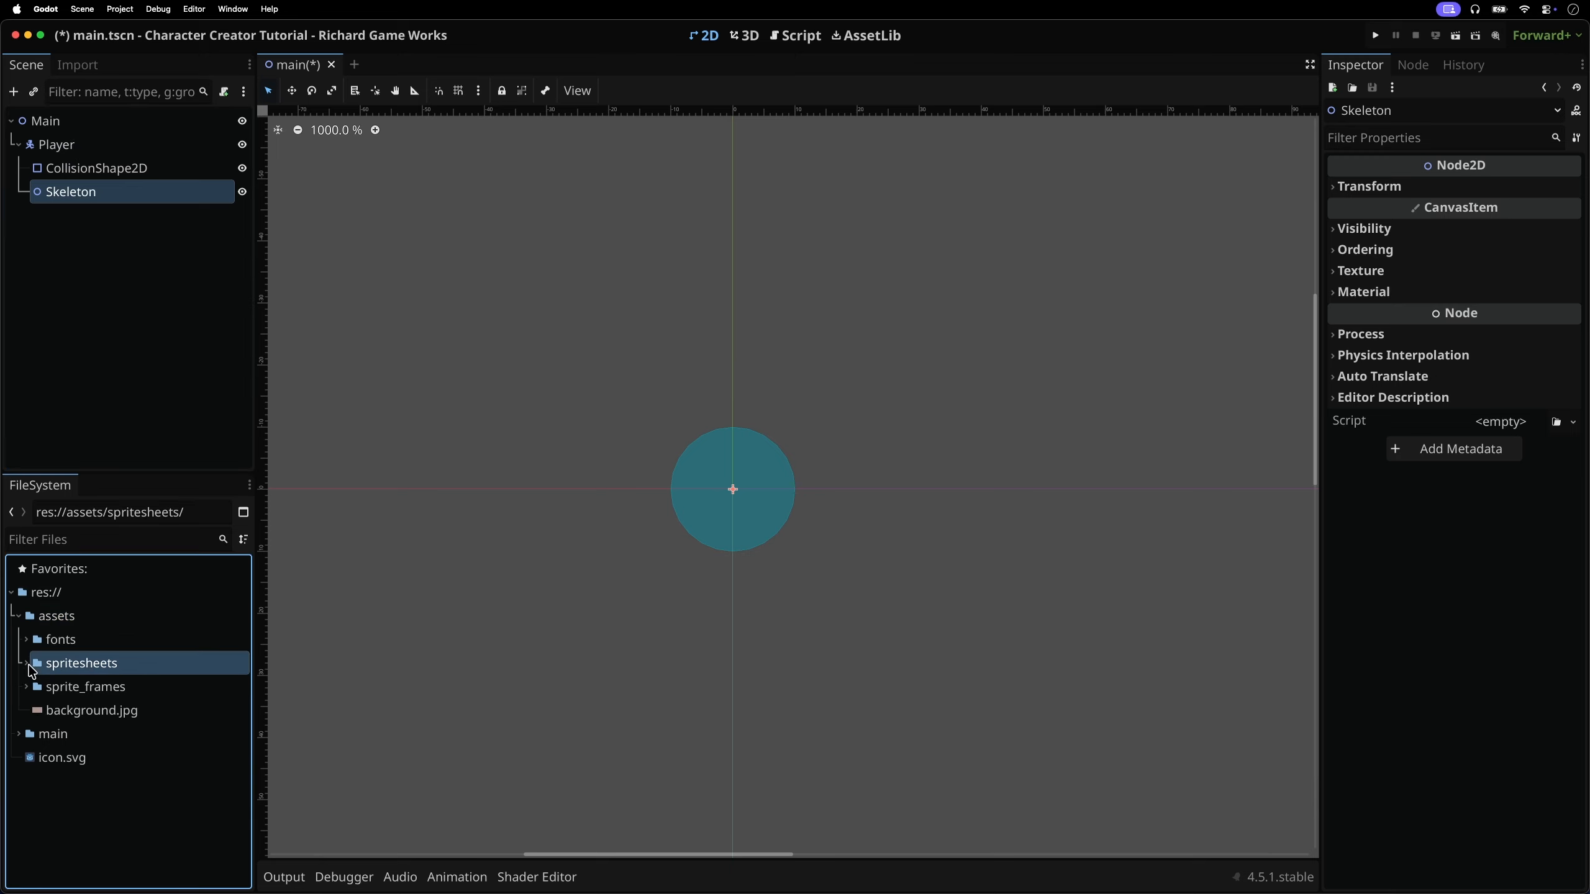
pyautogui.click(26, 664)
pyautogui.click(33, 686)
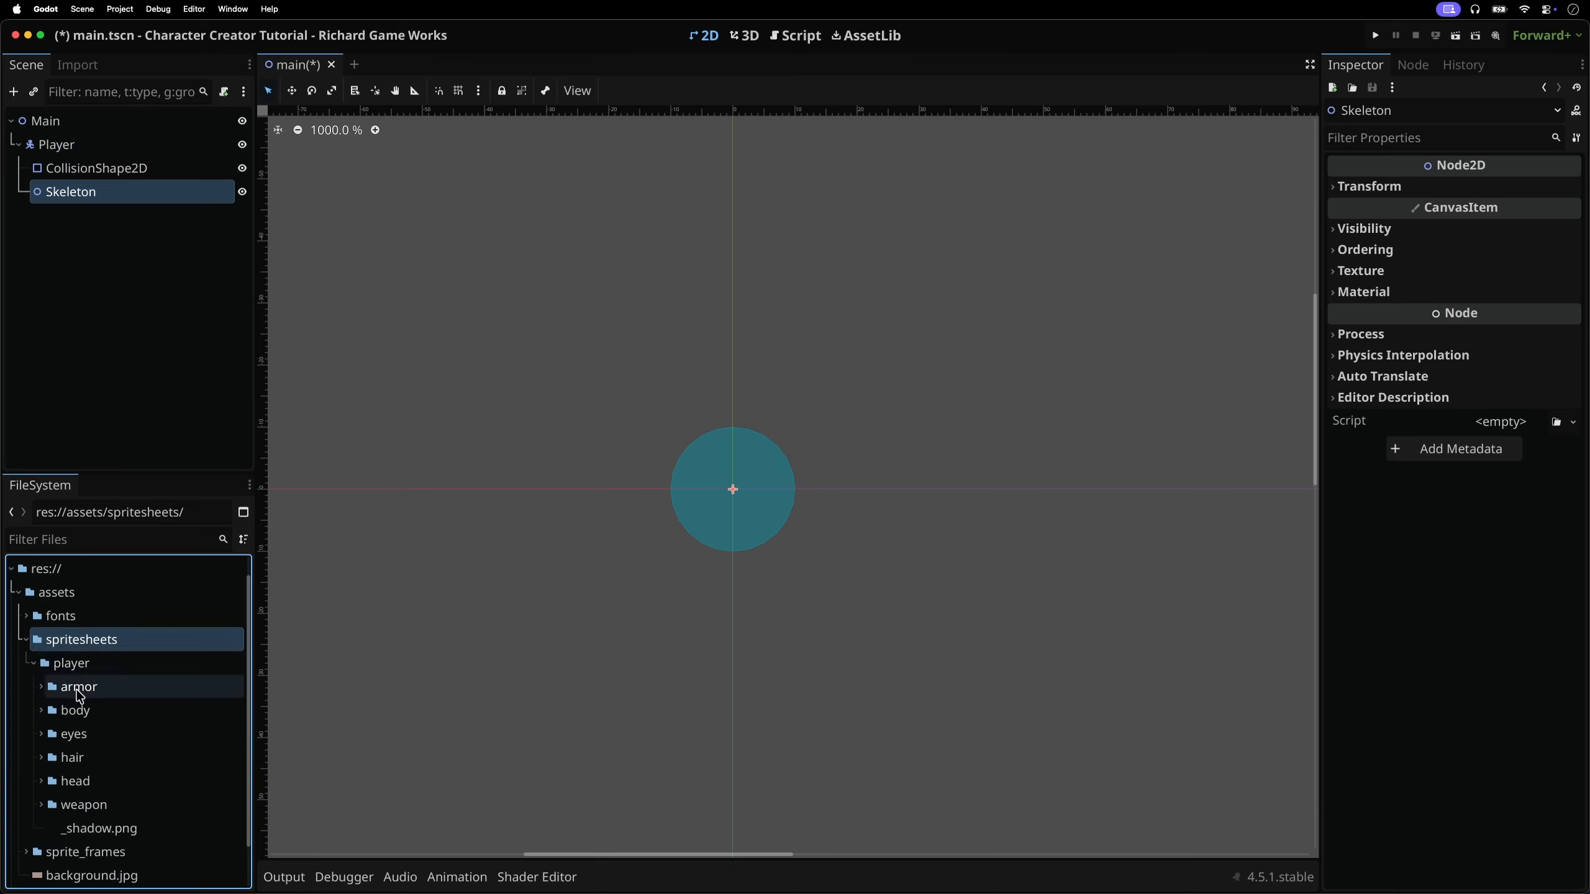
pyautogui.click(77, 691)
pyautogui.click(83, 712)
pyautogui.click(85, 736)
pyautogui.click(85, 759)
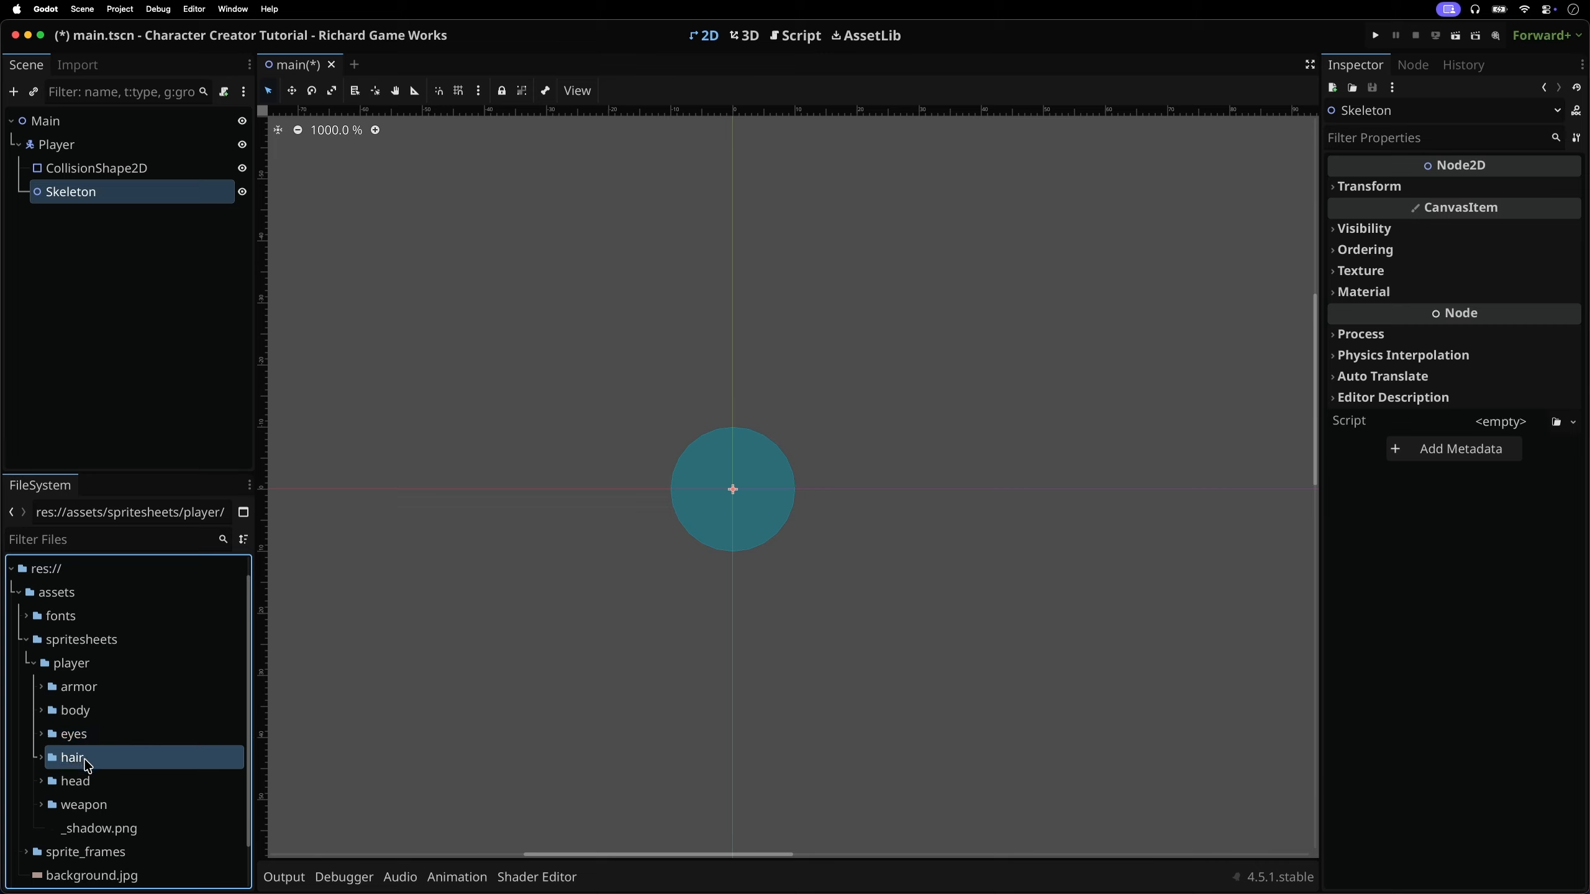
pyautogui.click(91, 784)
pyautogui.click(95, 804)
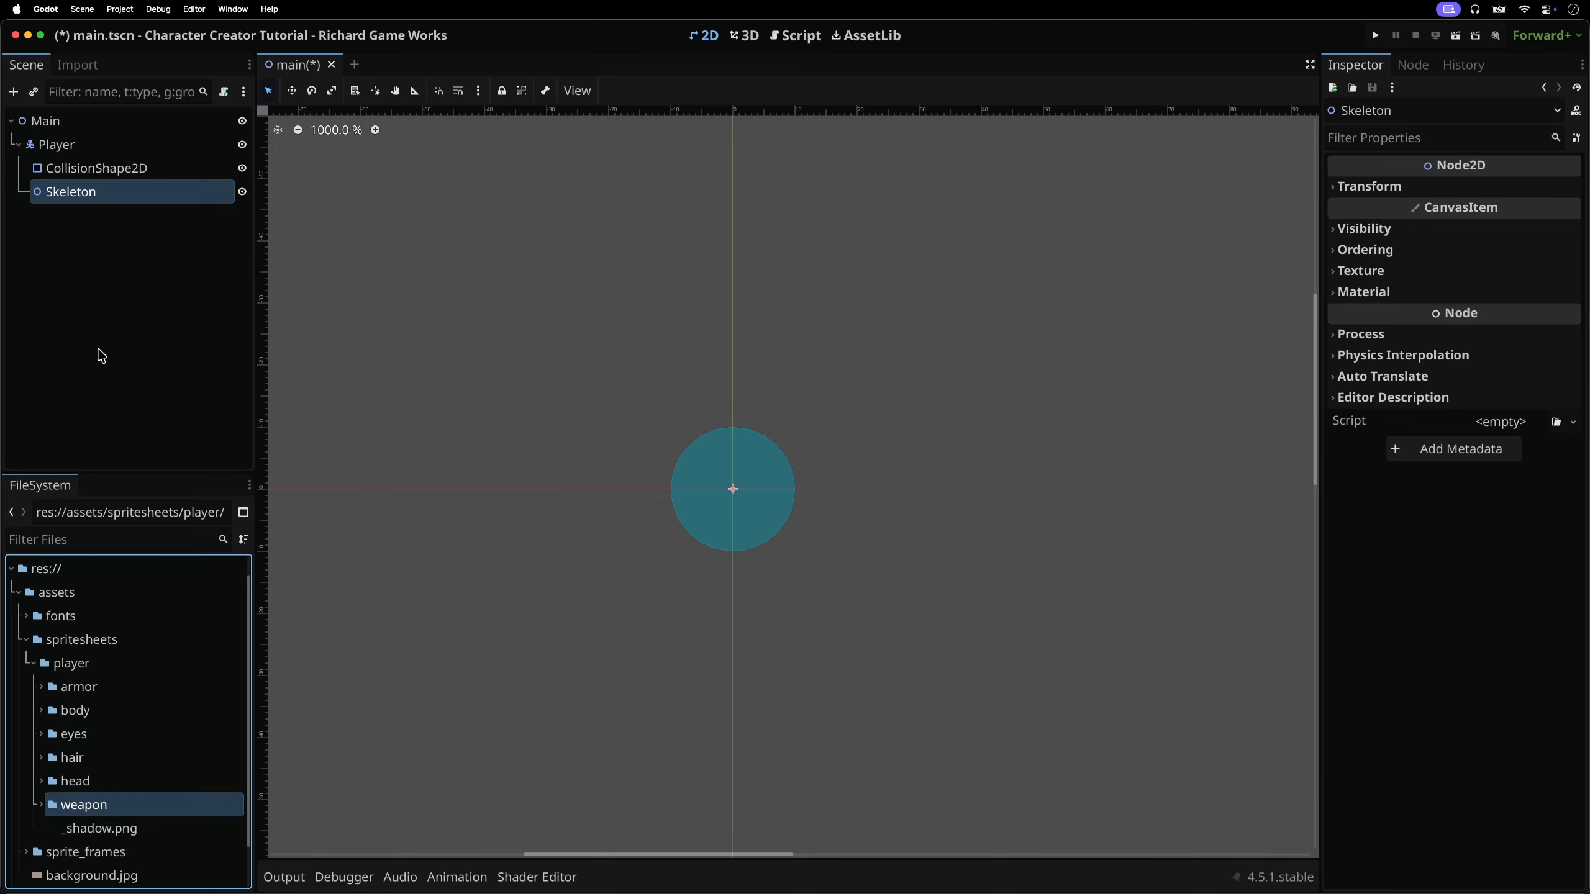
# Add an AnimatedSprite2D child to the Skeleton node
pyautogui.rightClick(93, 200)
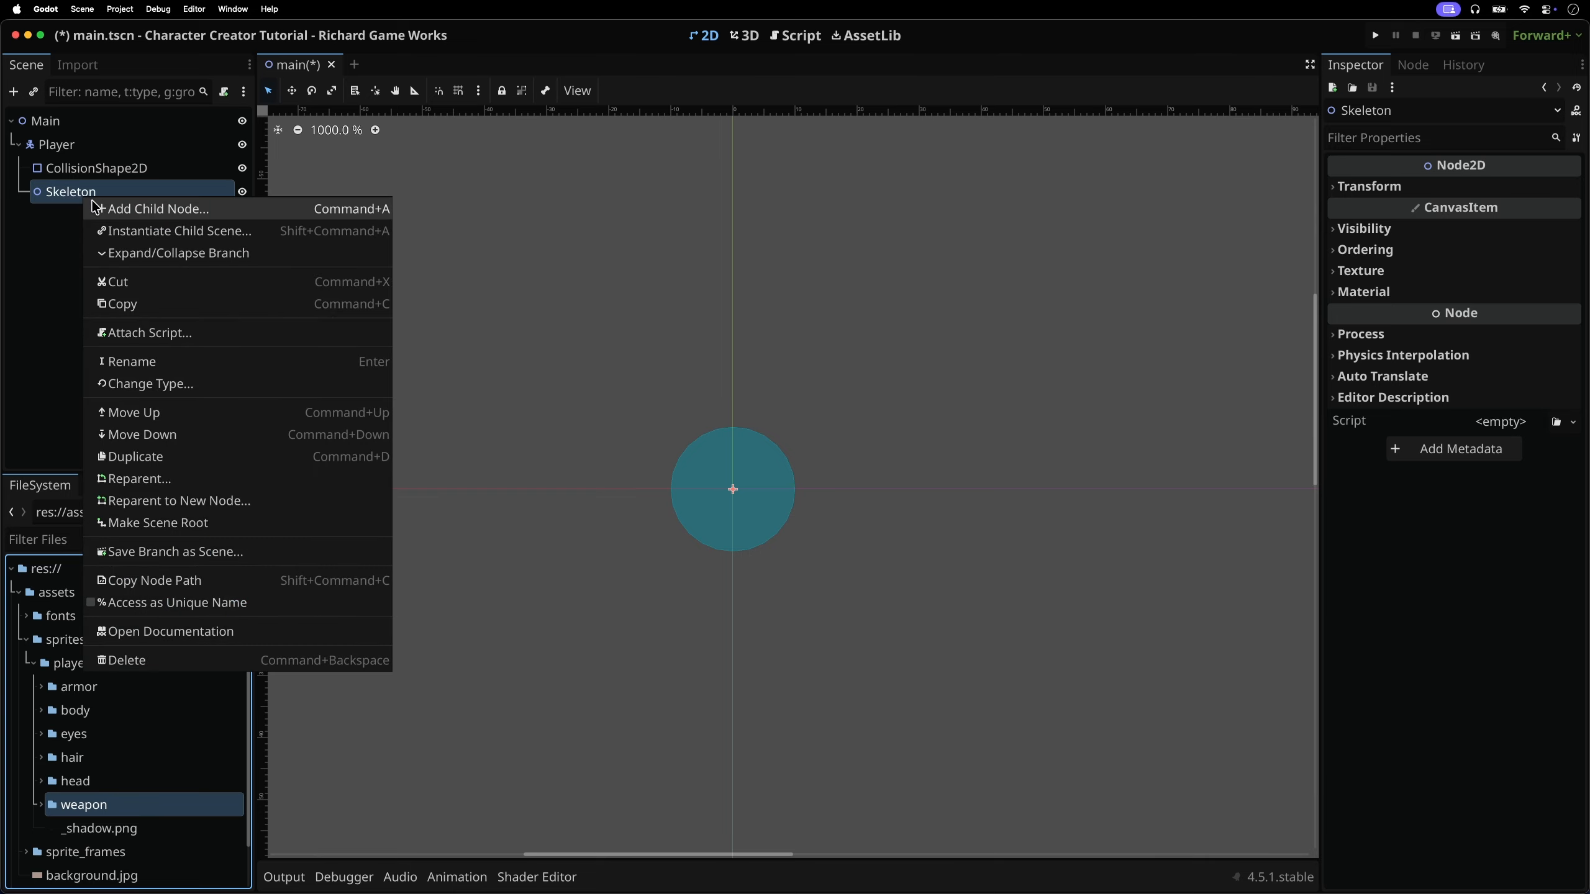
pyautogui.click(97, 208)
pyautogui.write('Animated')
pyautogui.press('Return')
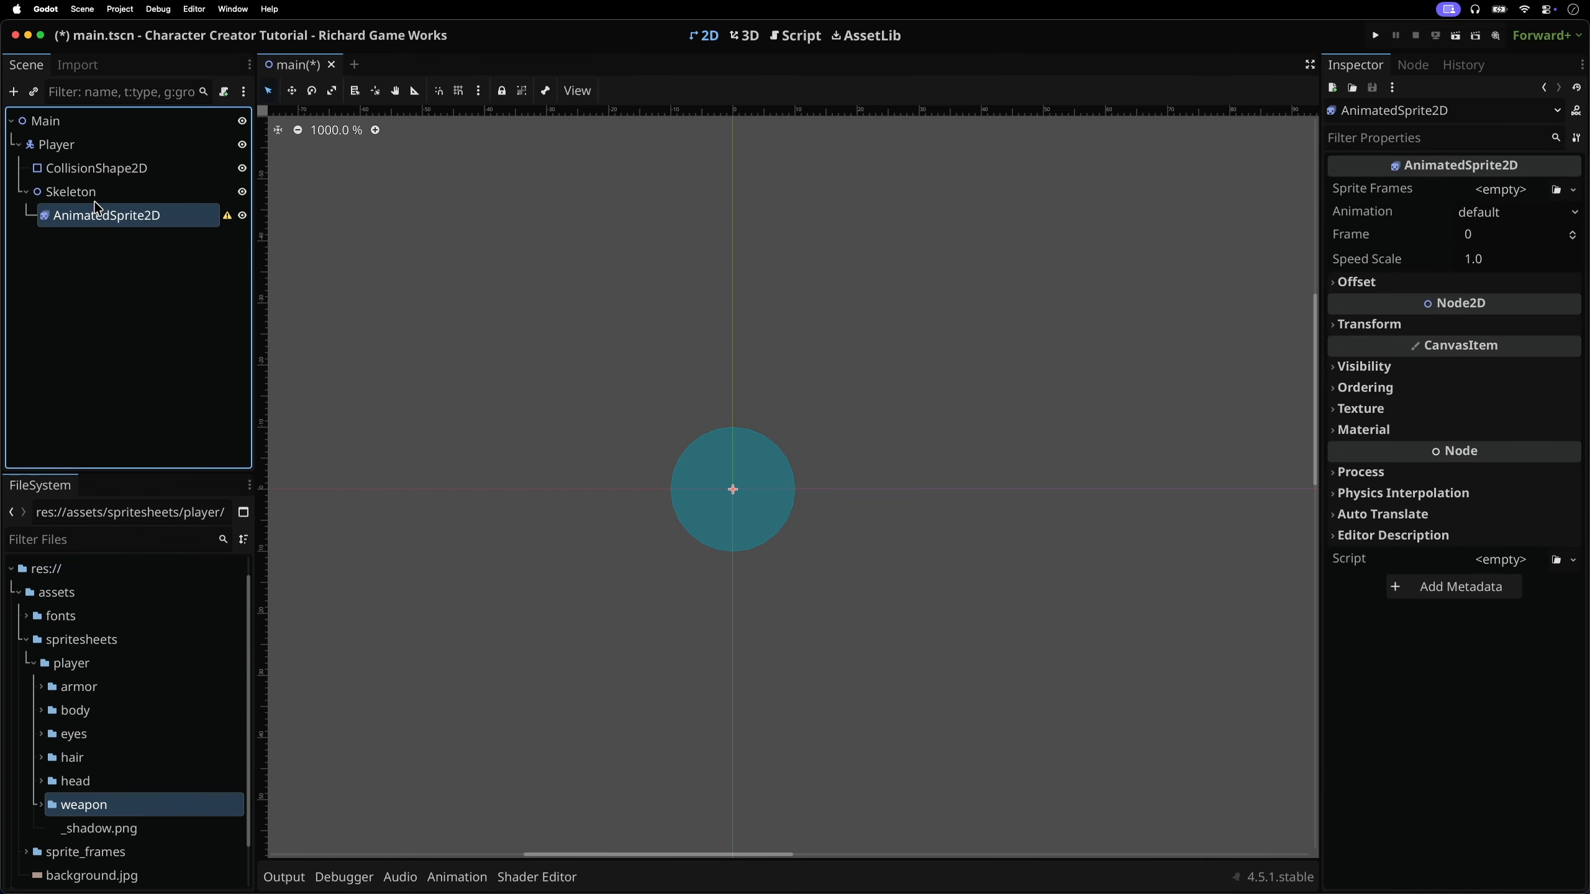
# Duplicate the AnimatedSprite2D under Skeleton five times
pyautogui.rightClick(97, 215)
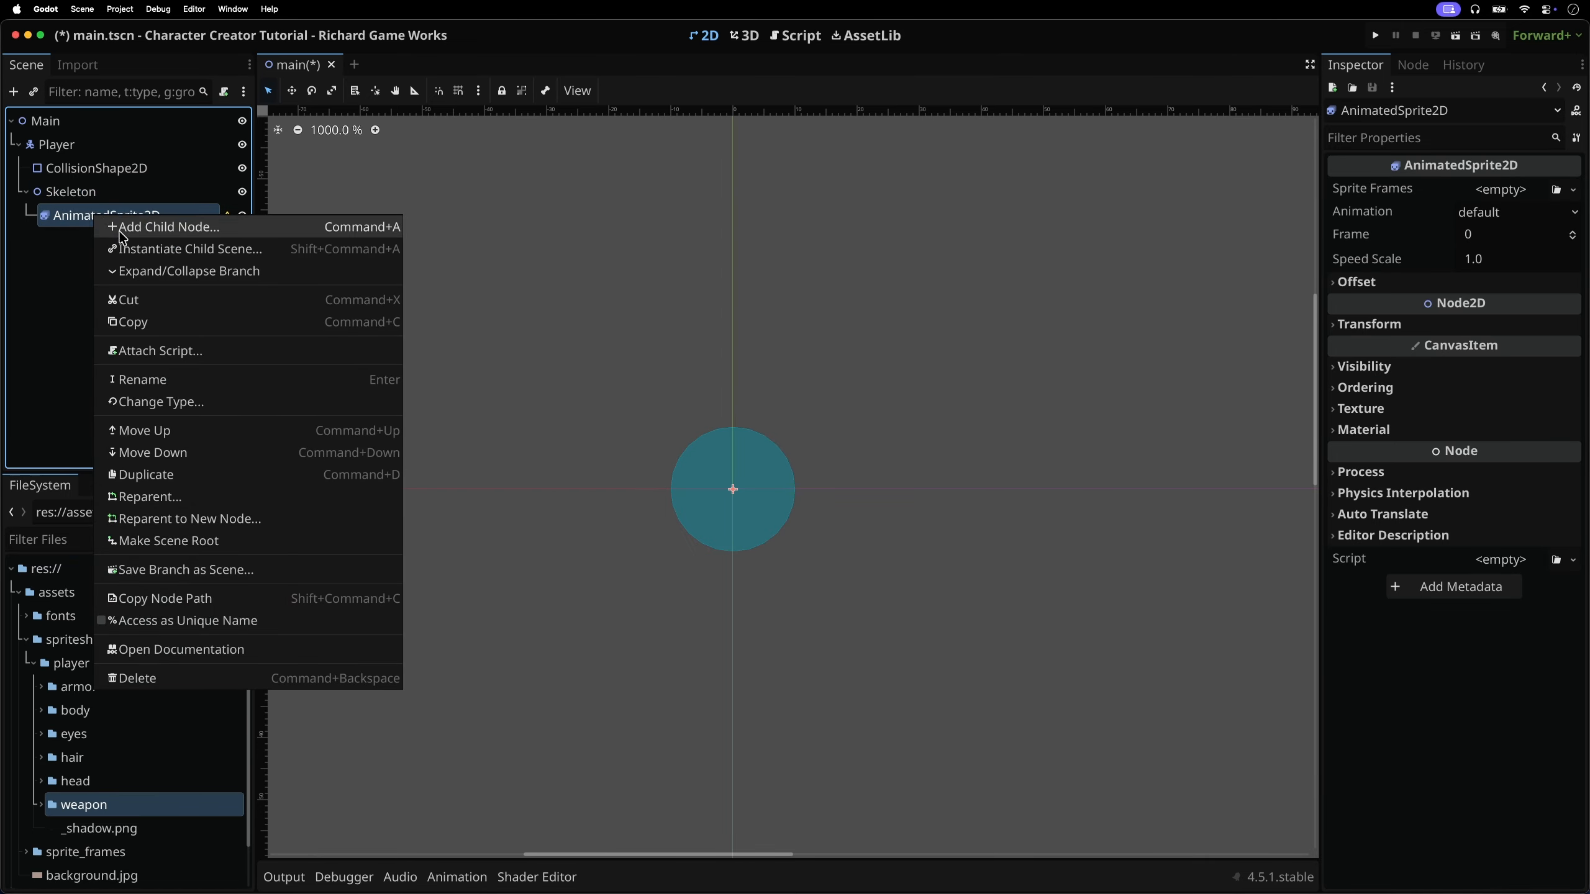
pyautogui.click(181, 474)
pyautogui.press('super+d')
pyautogui.press('super+d')
pyautogui.press('super+d')
pyautogui.press('super+d')
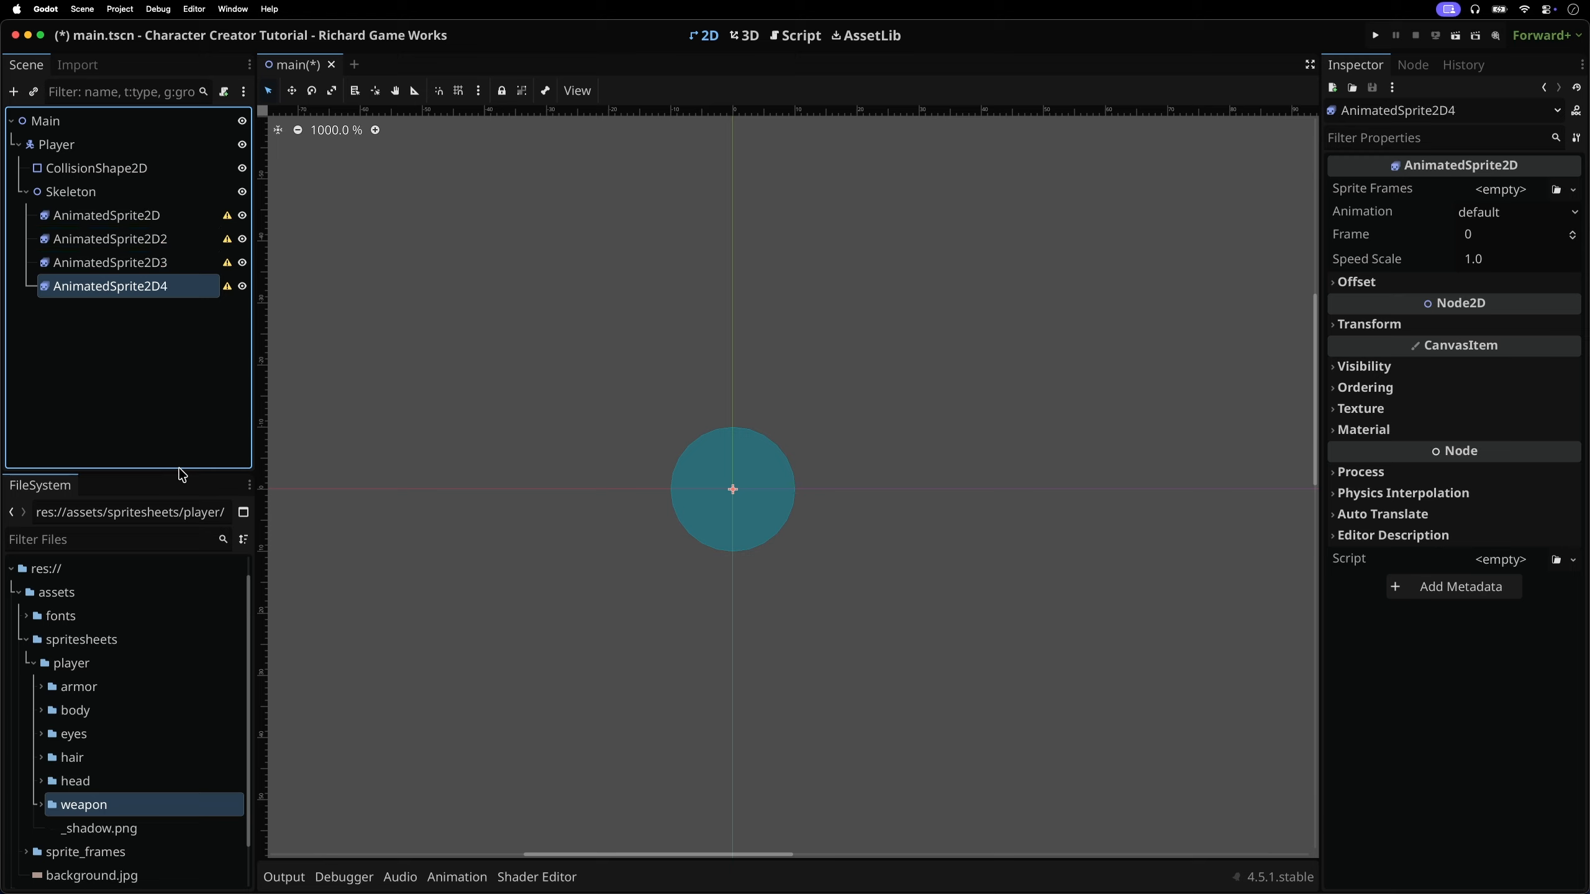
# Rename the six animated sprites under Skeleton, in order, as Body, Armor, Head, Hair, Eyes and Weapon
pyautogui.doubleClick(111, 222)
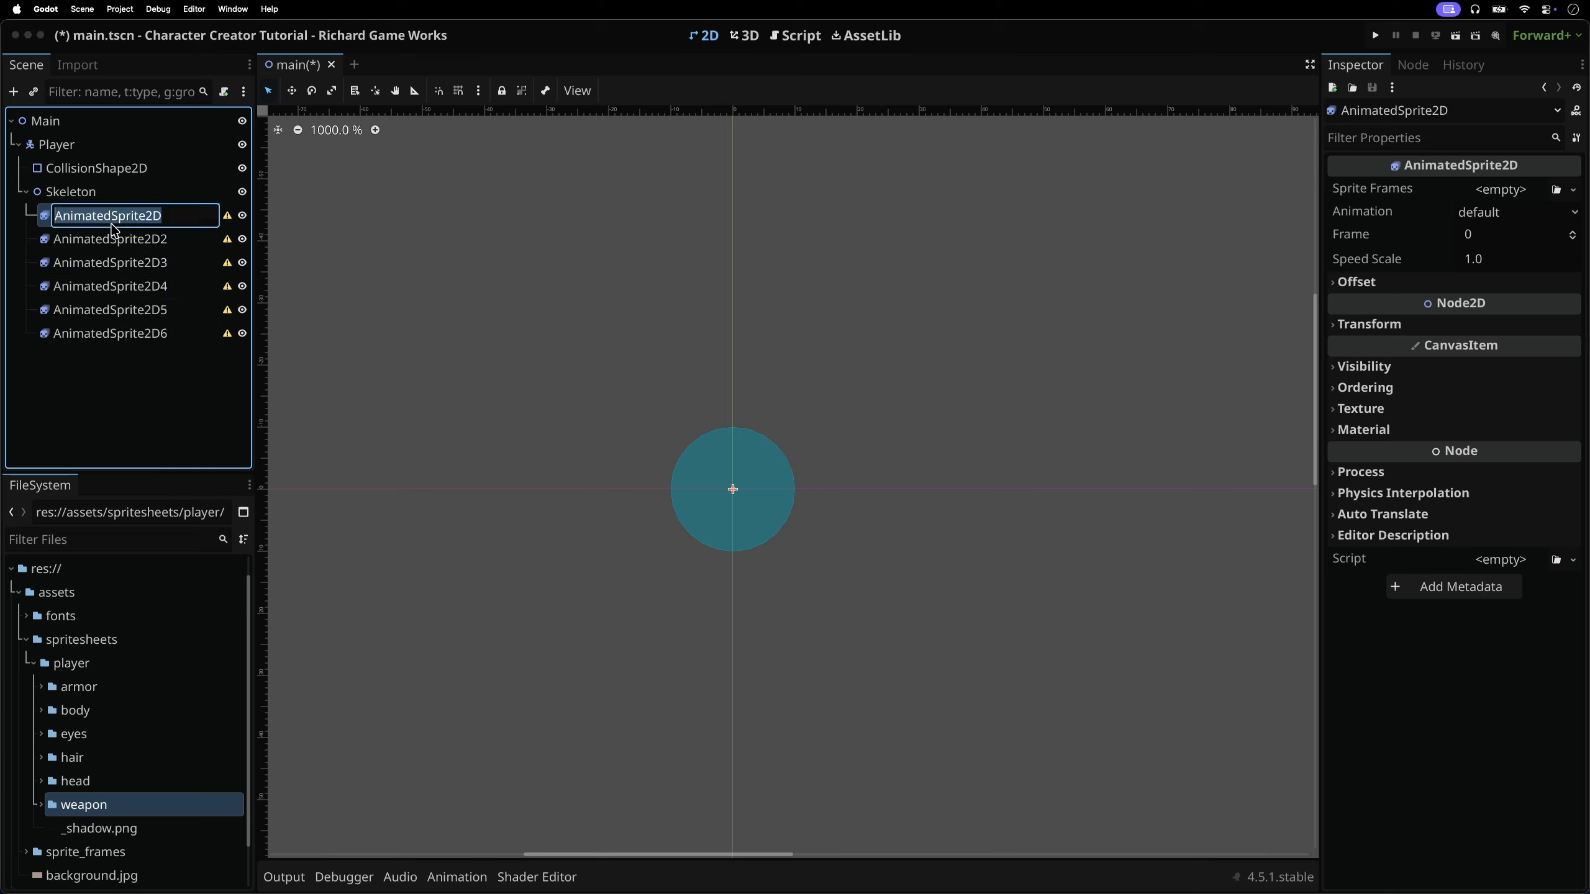
pyautogui.write('Body')
pyautogui.press('Tab')
pyautogui.write('Armor')
pyautogui.press('Tab')
pyautogui.write('Head')
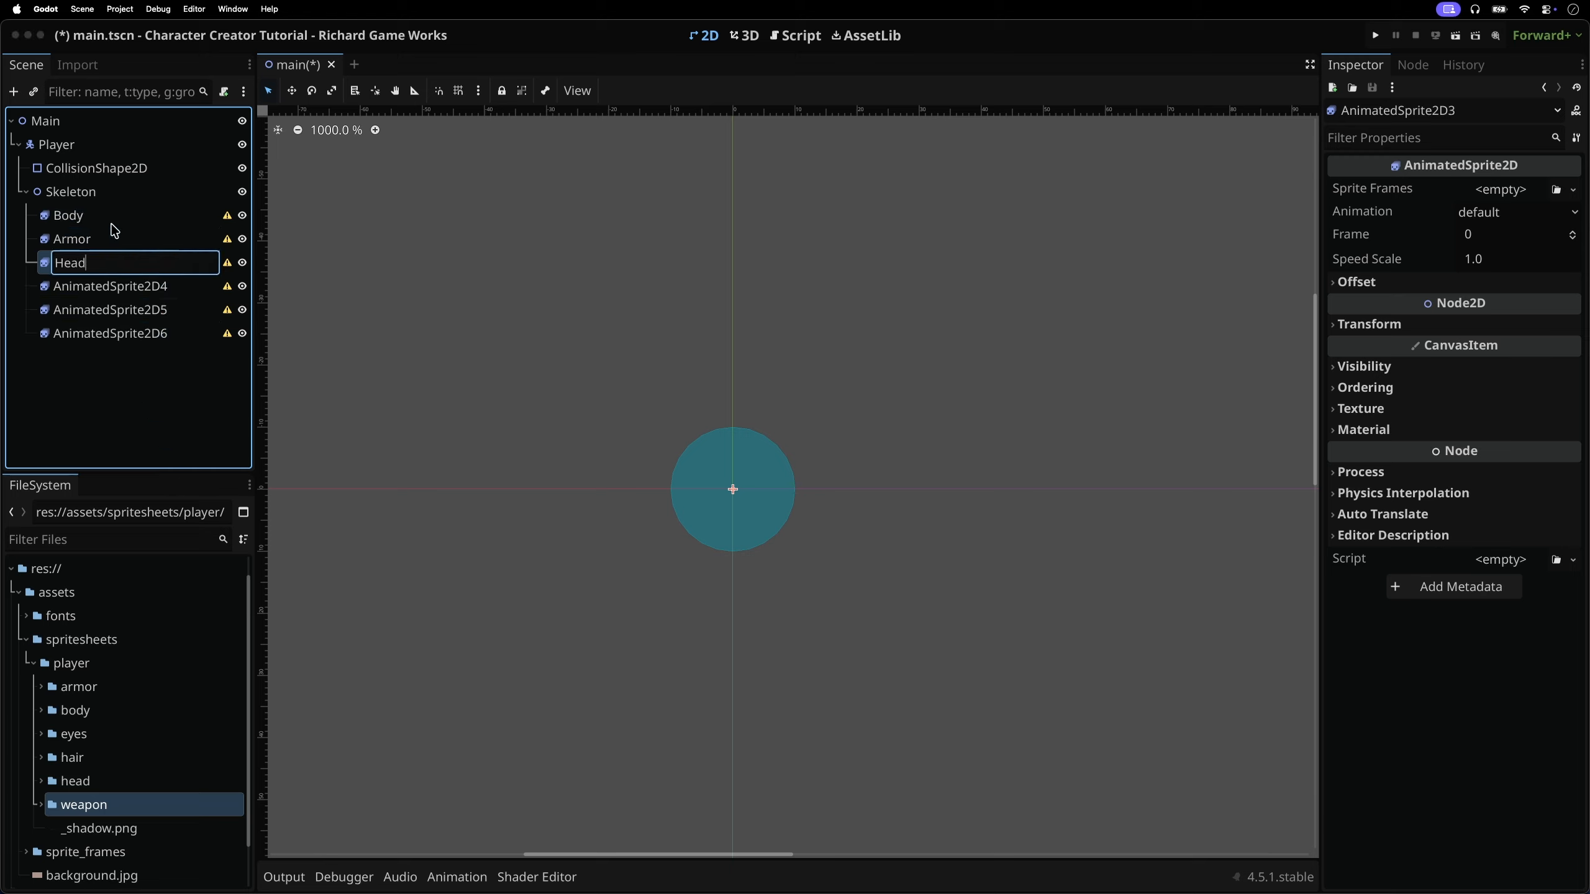
pyautogui.press('Tab')
pyautogui.write('Hair')
pyautogui.press('Tab')
pyautogui.write('Eyes')
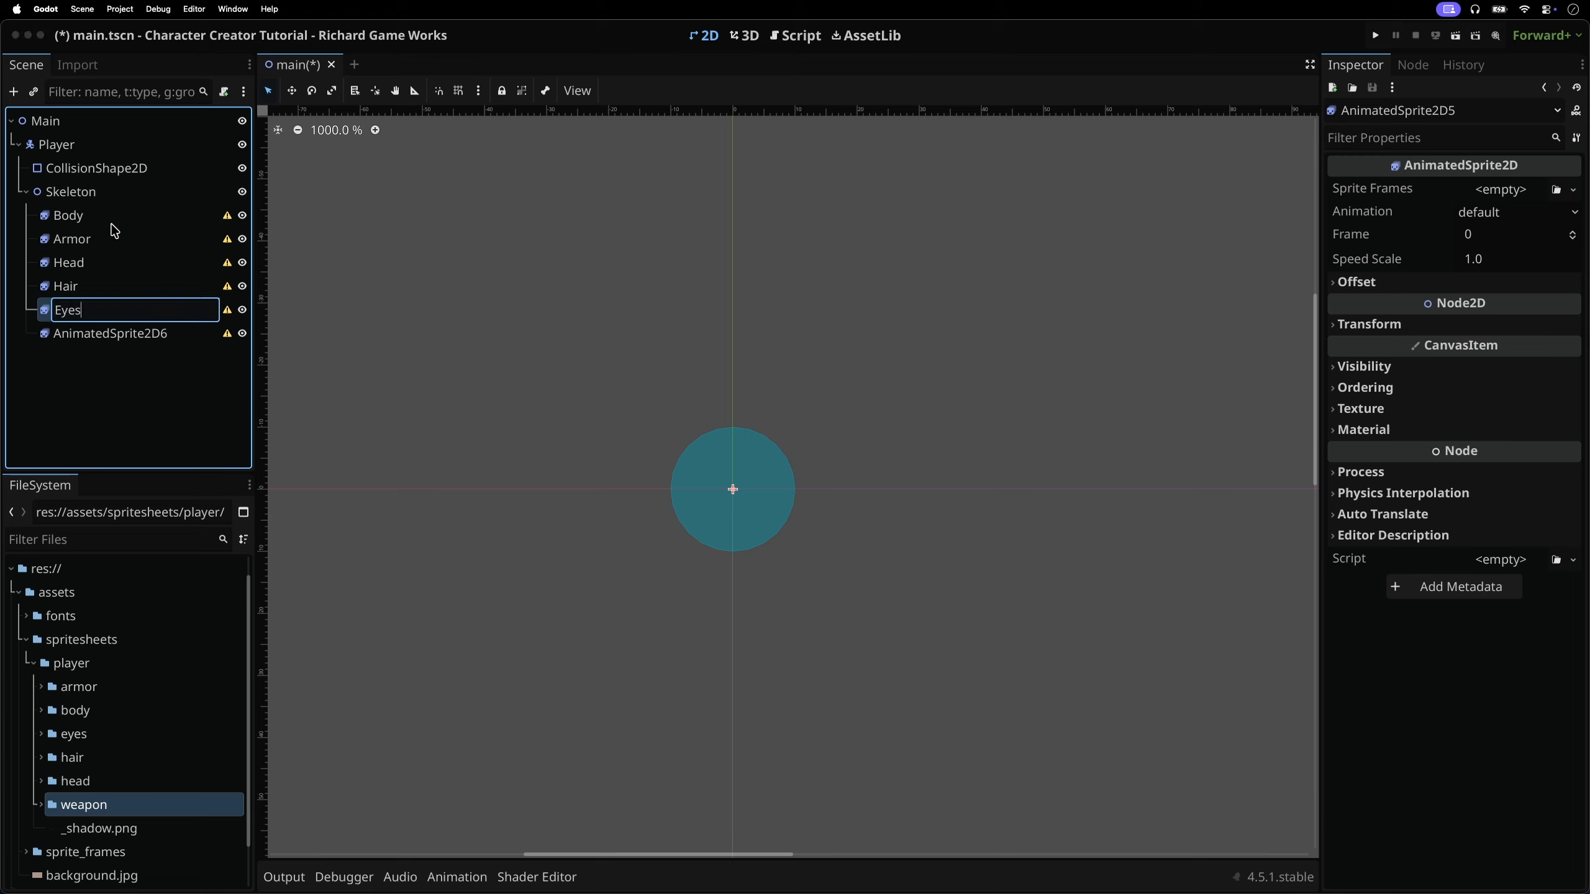
pyautogui.press('Tab')
pyautogui.write('Weapon')
pyautogui.press('Return')
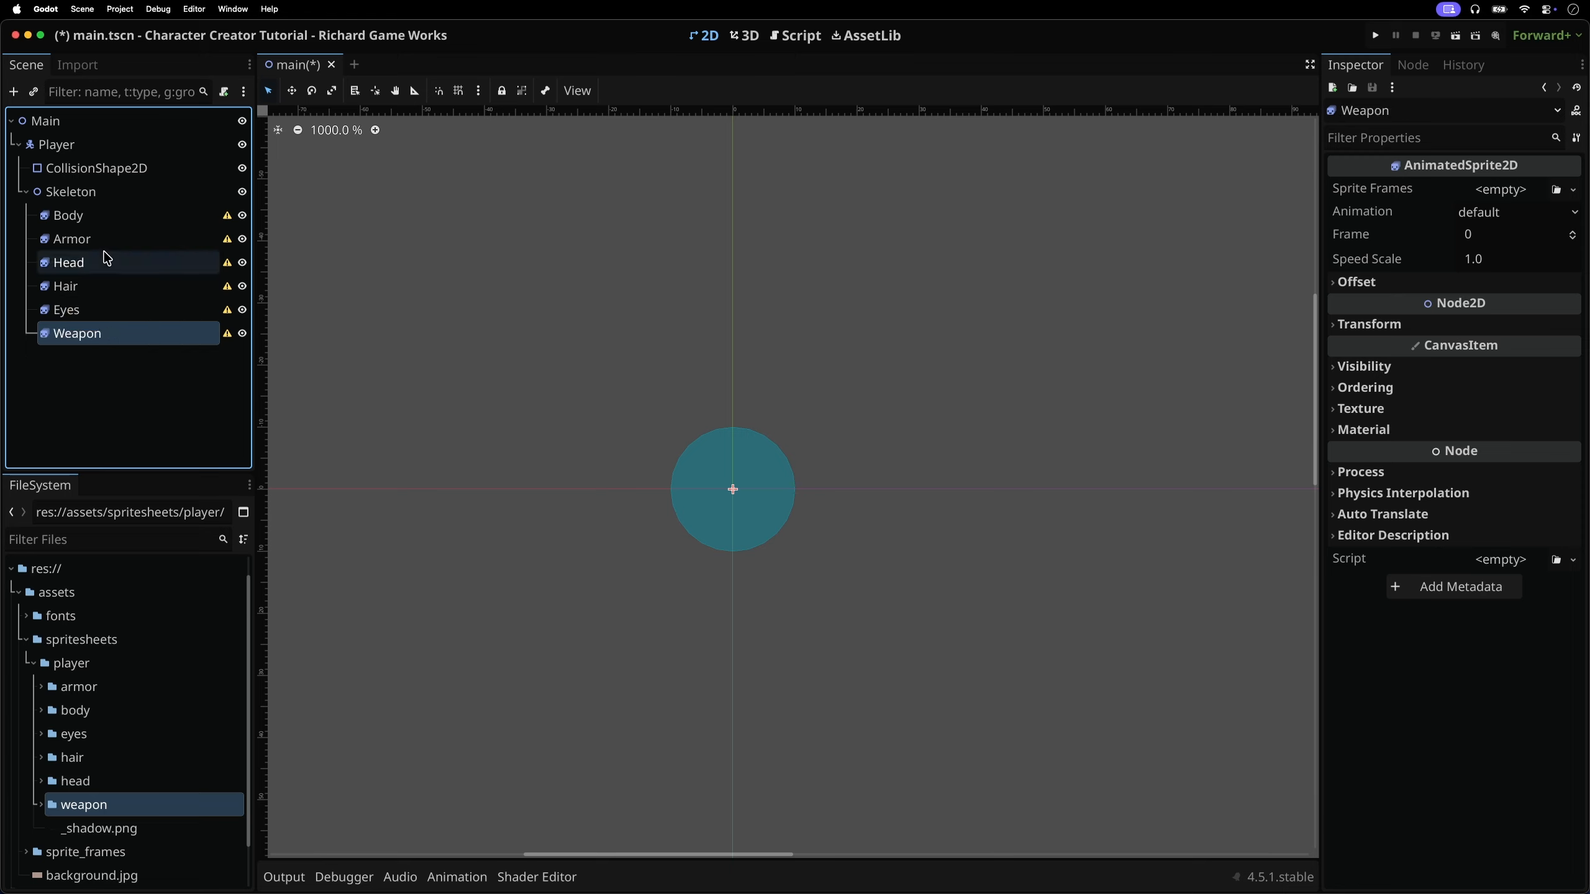
# Create a new SpriteFrames resource for the Eyes sprite and open it in an enlarged frames editor
pyautogui.click(88, 310)
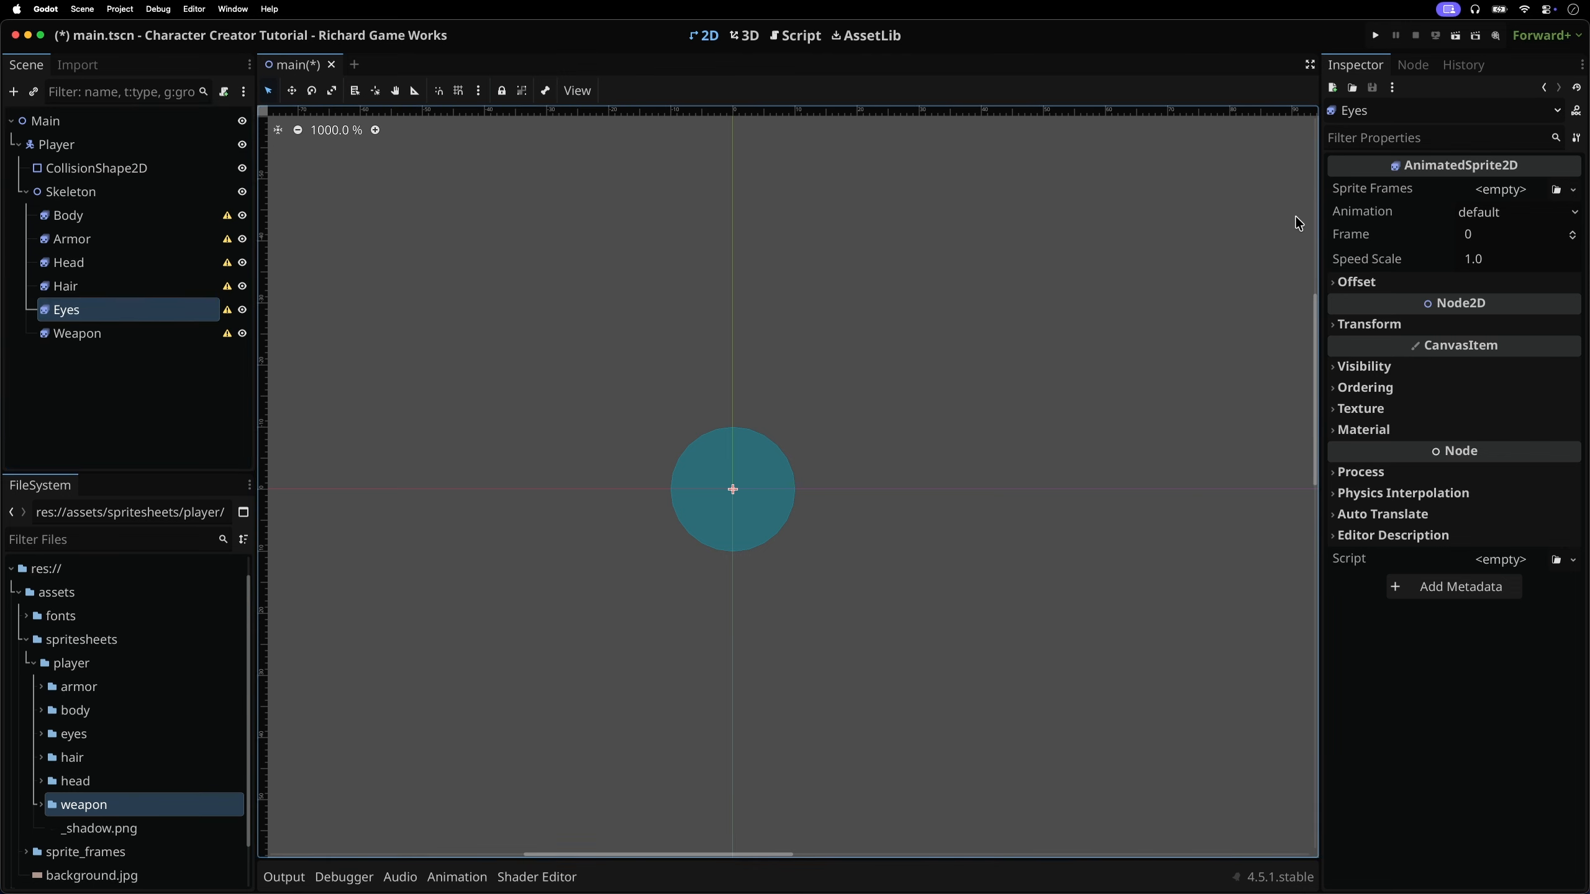
pyautogui.click(1500, 190)
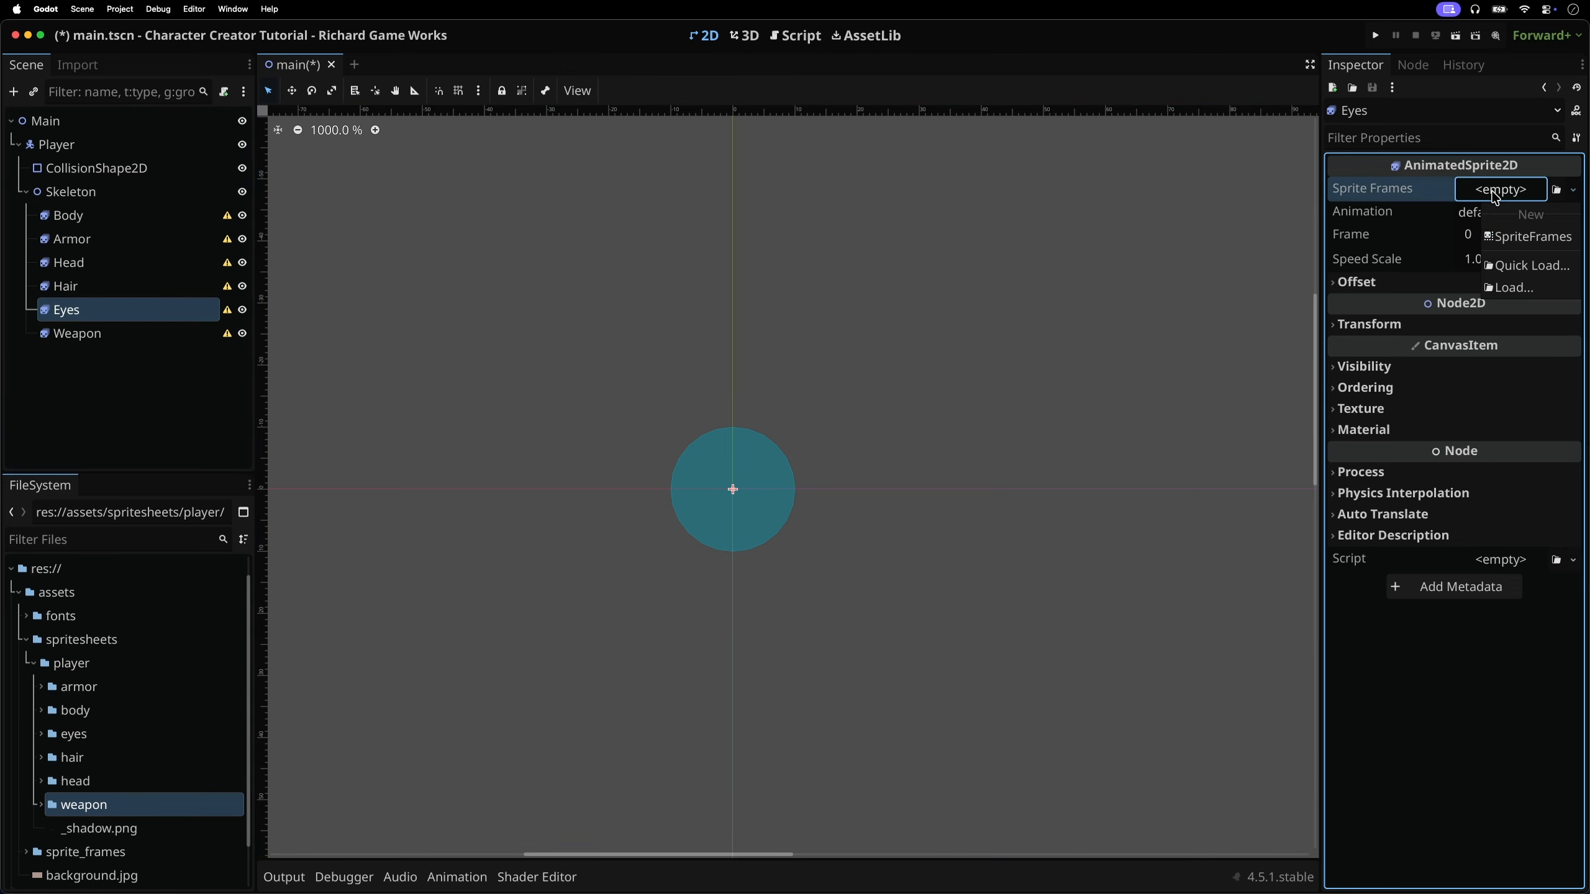
pyautogui.click(1510, 234)
pyautogui.click(1515, 198)
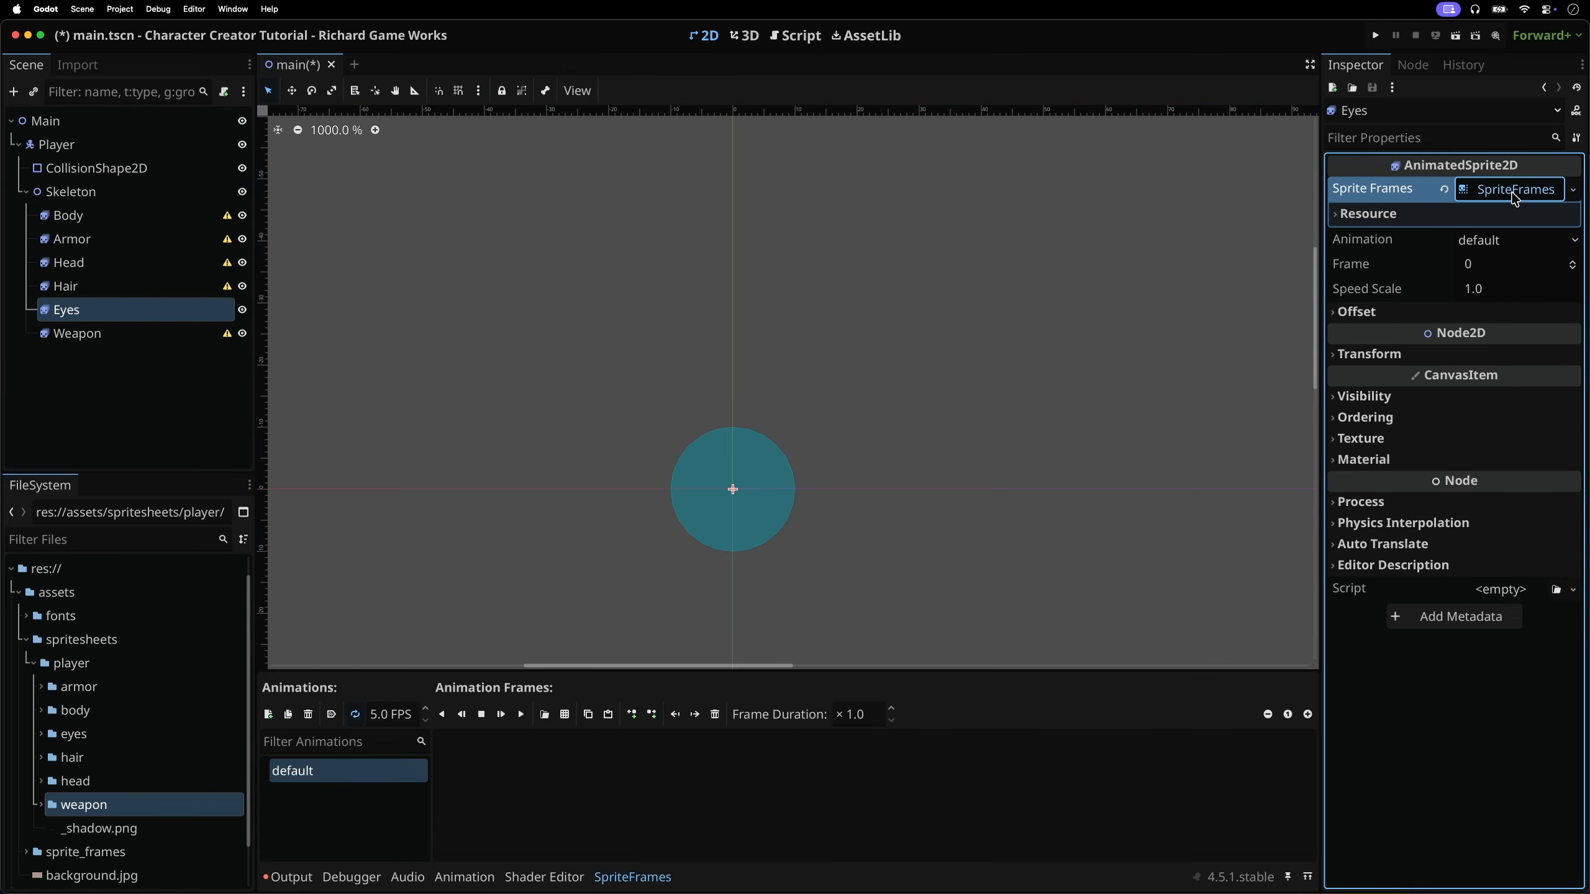
pyautogui.moveTo(749, 668); pyautogui.dragTo(748, 593)
pyautogui.moveTo(743, 538); pyautogui.dragTo(778, 396, button='middle')
# Rename the default animation of the Eyes sprite as idle_down
pyautogui.click(305, 696)
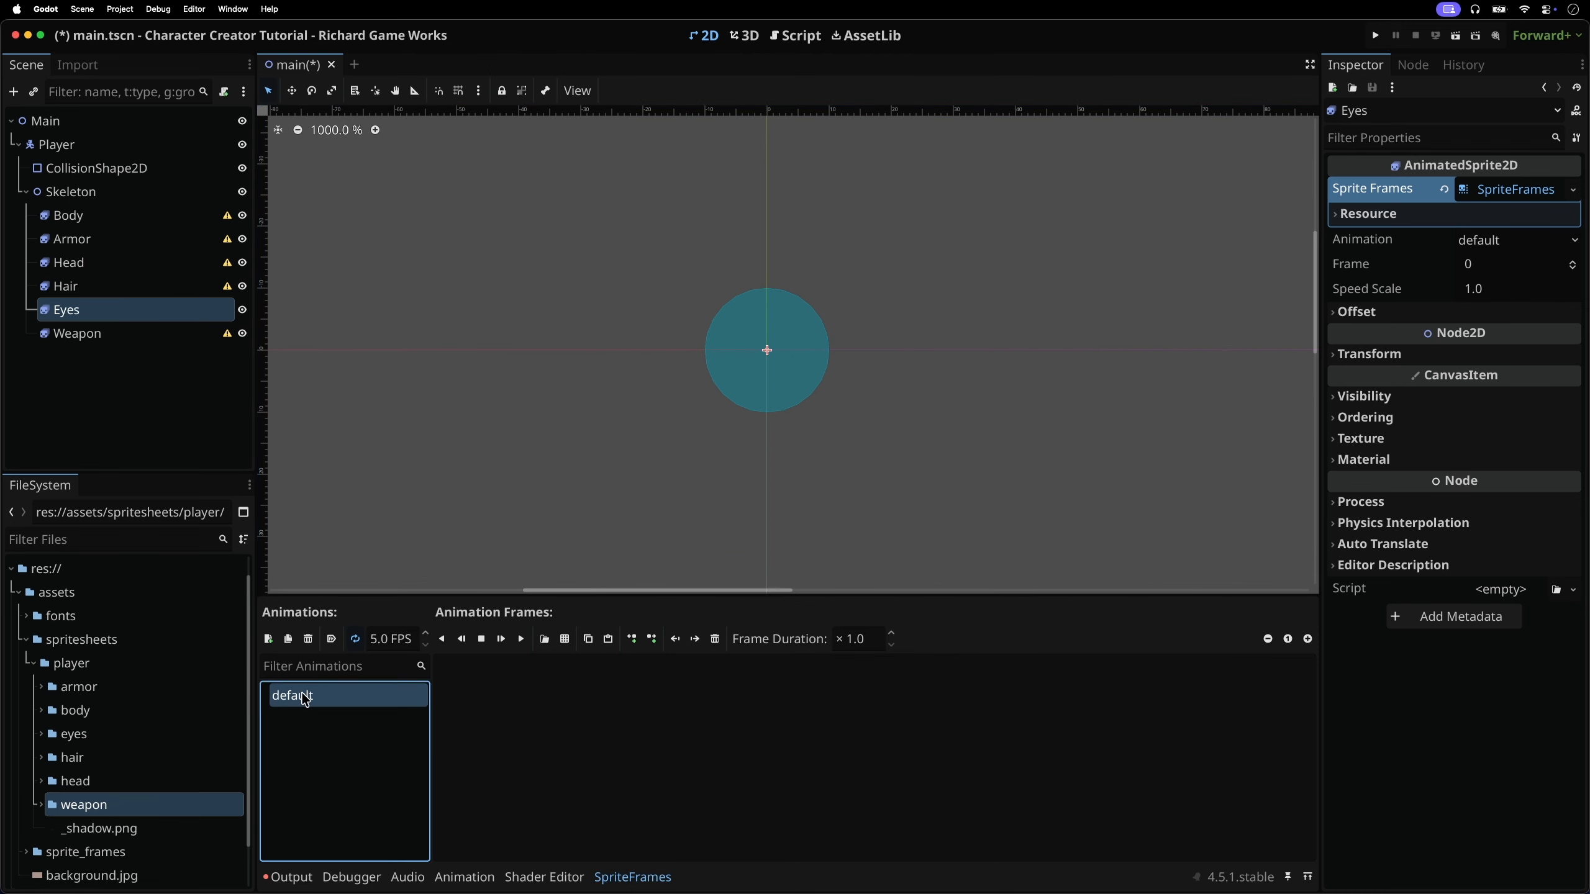
pyautogui.click(305, 696)
pyautogui.write('idle_down')
pyautogui.press('Return')
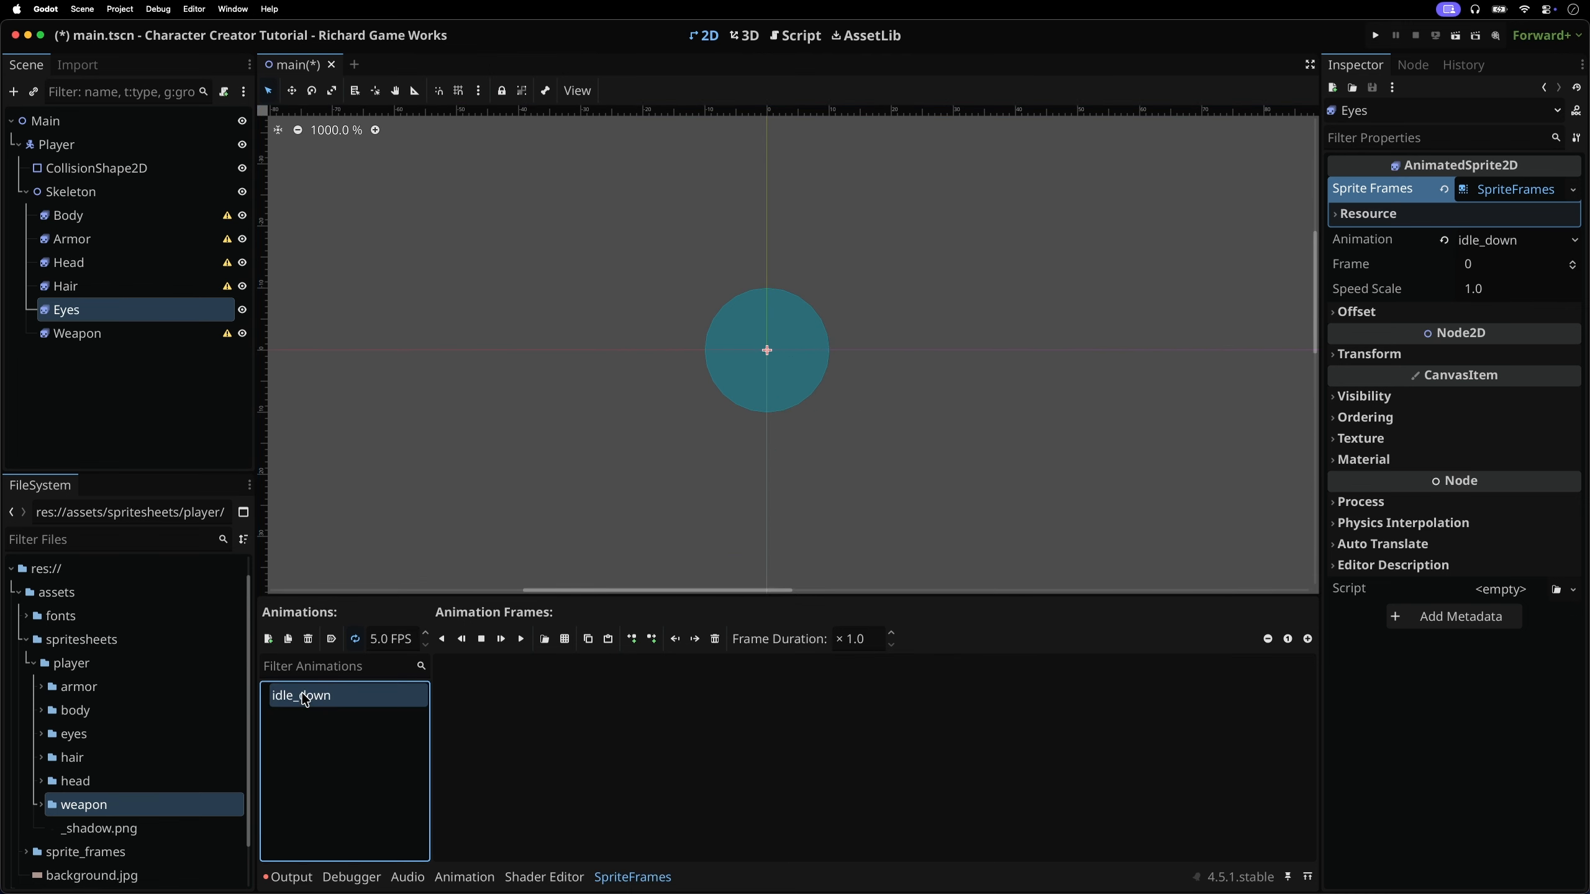
# Load eyes_idle.png from assets/spritesheets/player/eyes as the sprite sheet for the idle_down animation
pyautogui.click(563, 640)
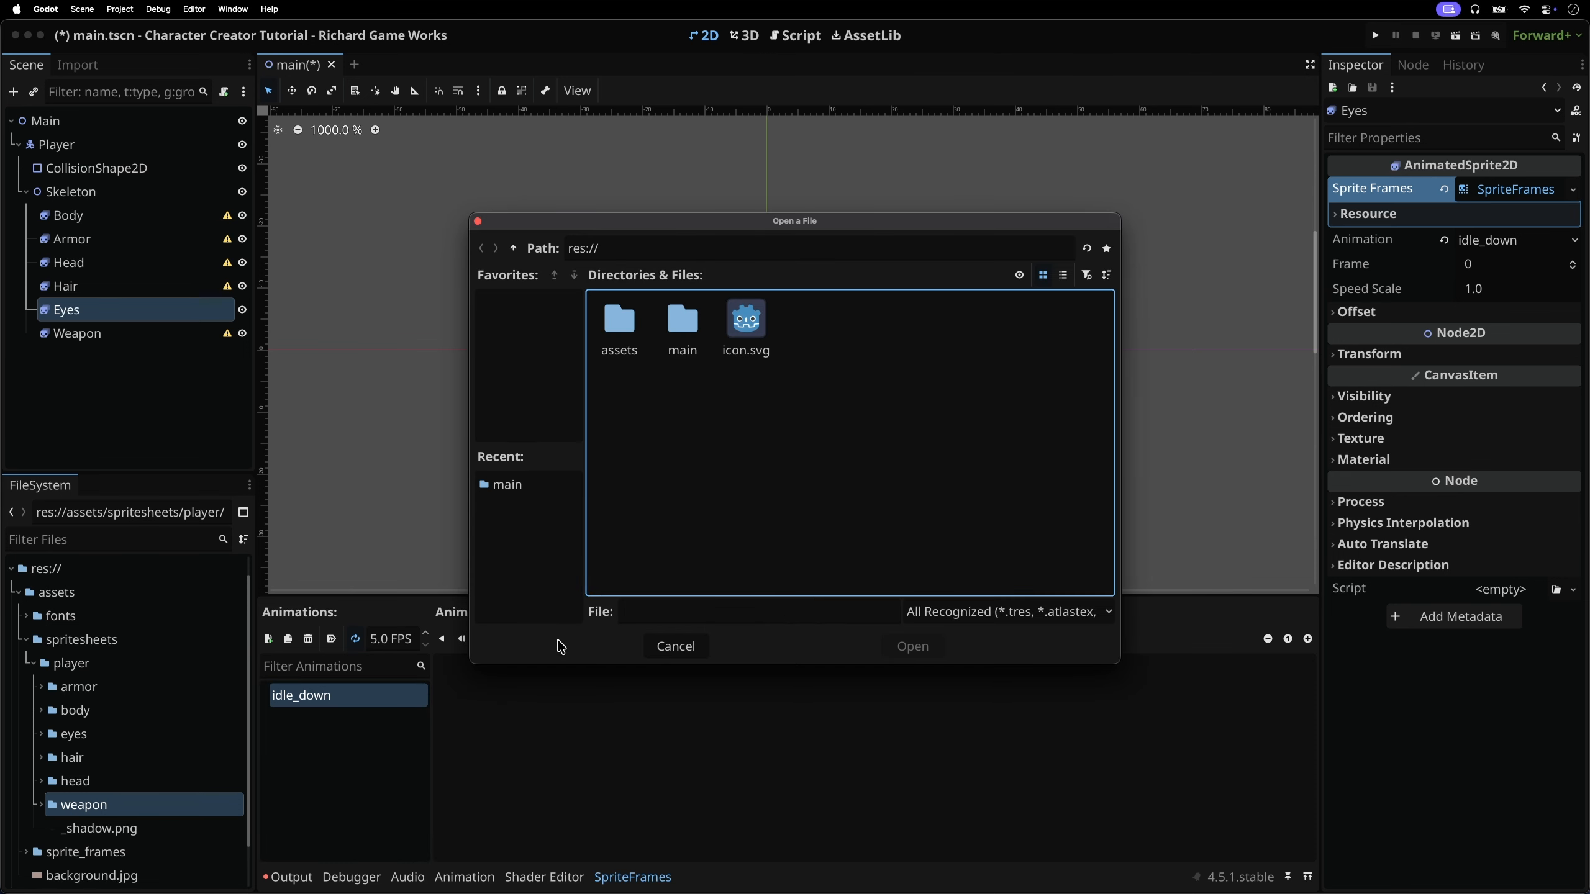
pyautogui.doubleClick(622, 325)
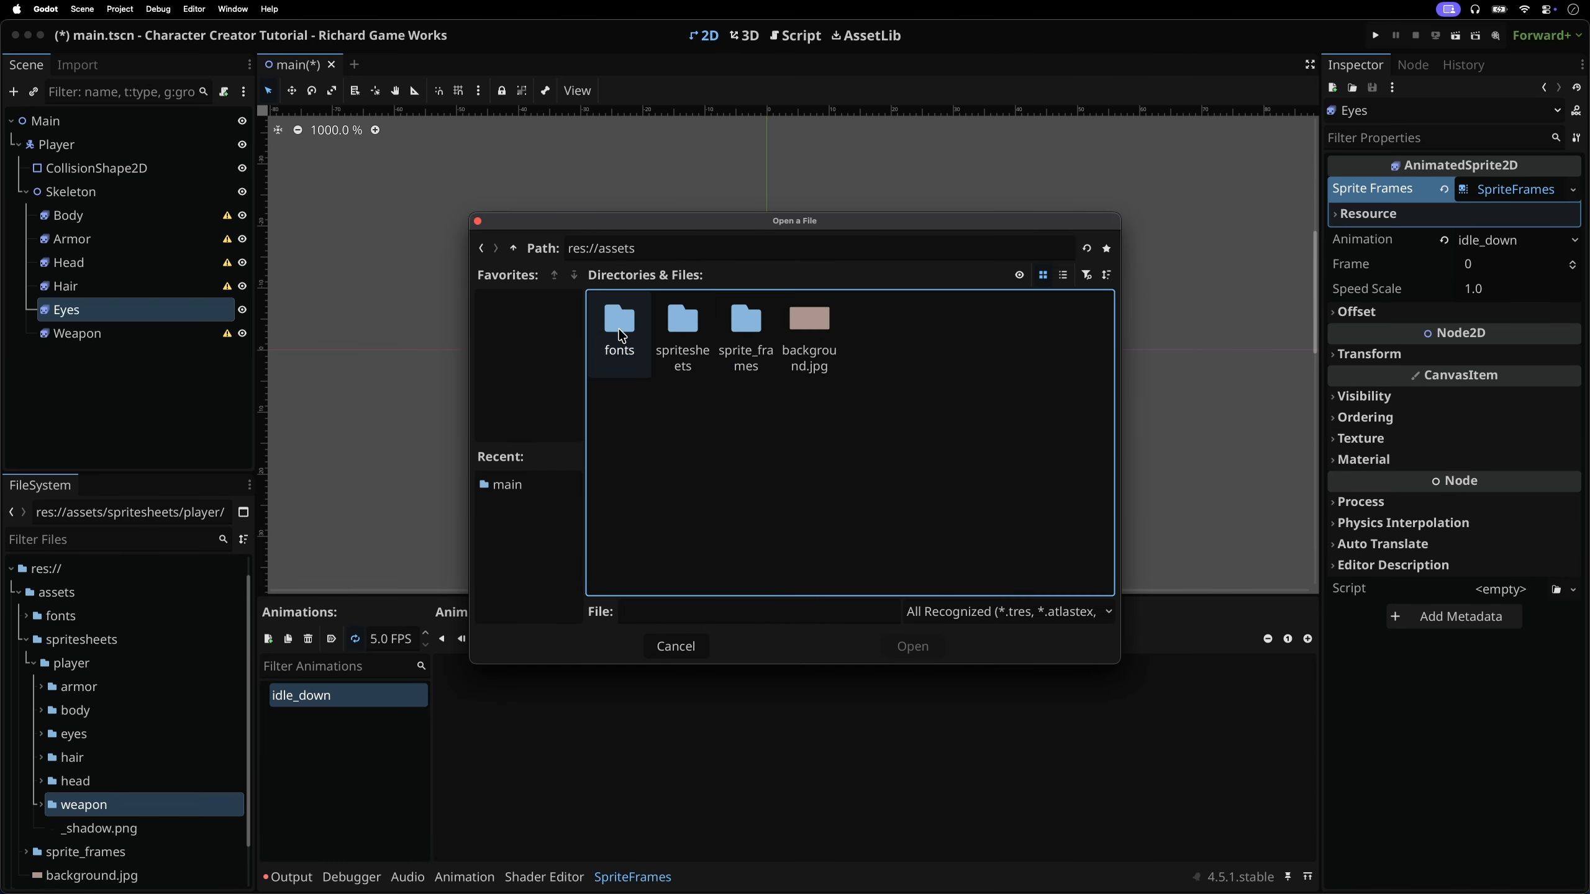
pyautogui.doubleClick(658, 332)
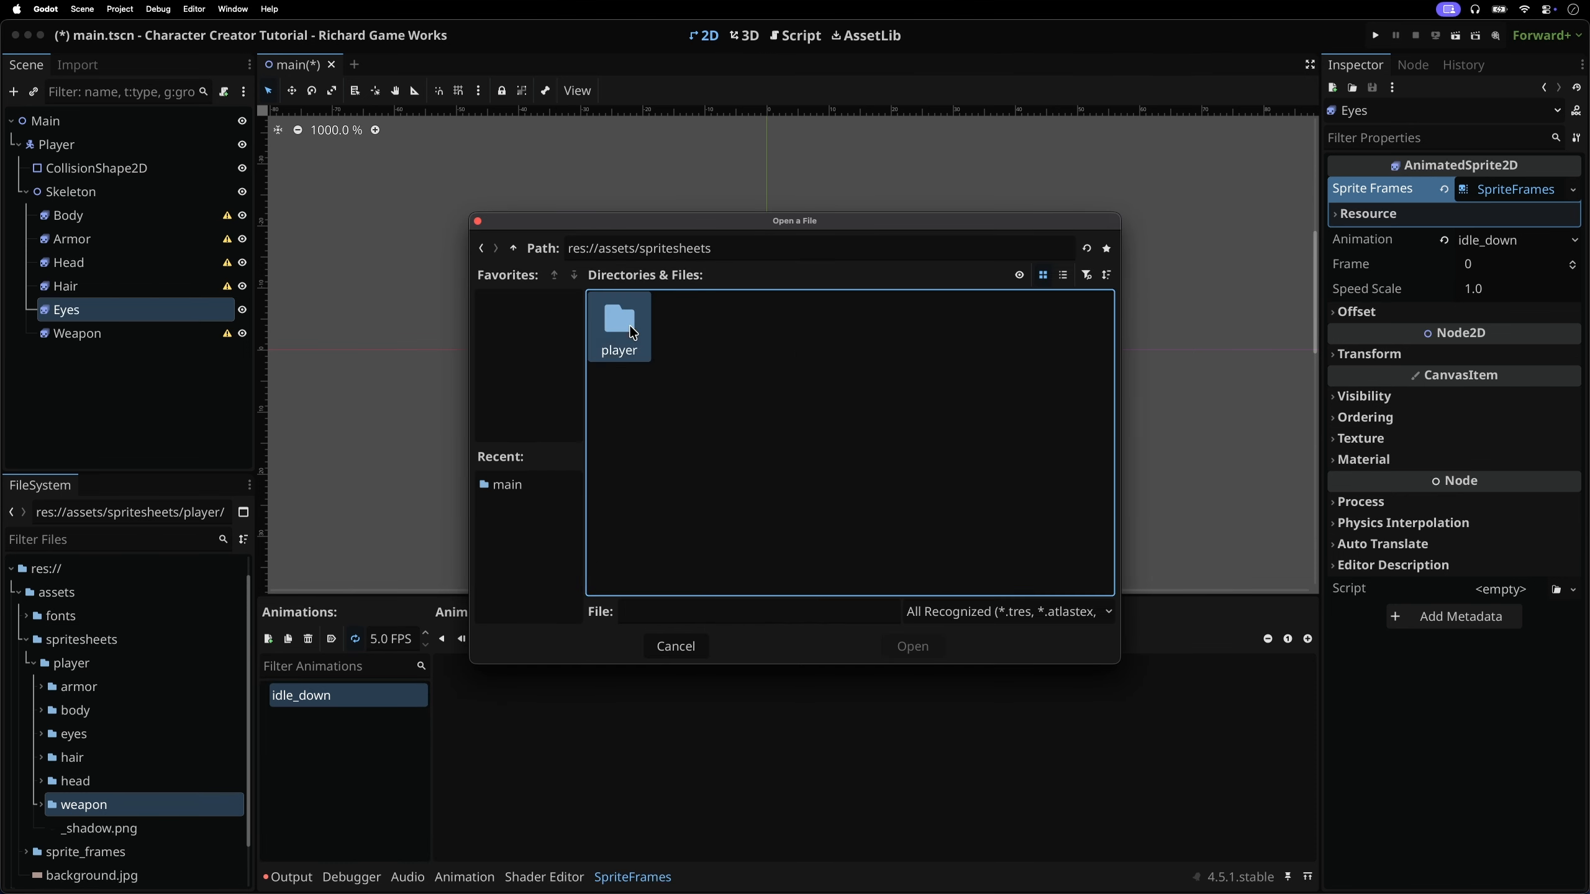
pyautogui.doubleClick(645, 331)
pyautogui.doubleClick(721, 323)
pyautogui.click(620, 326)
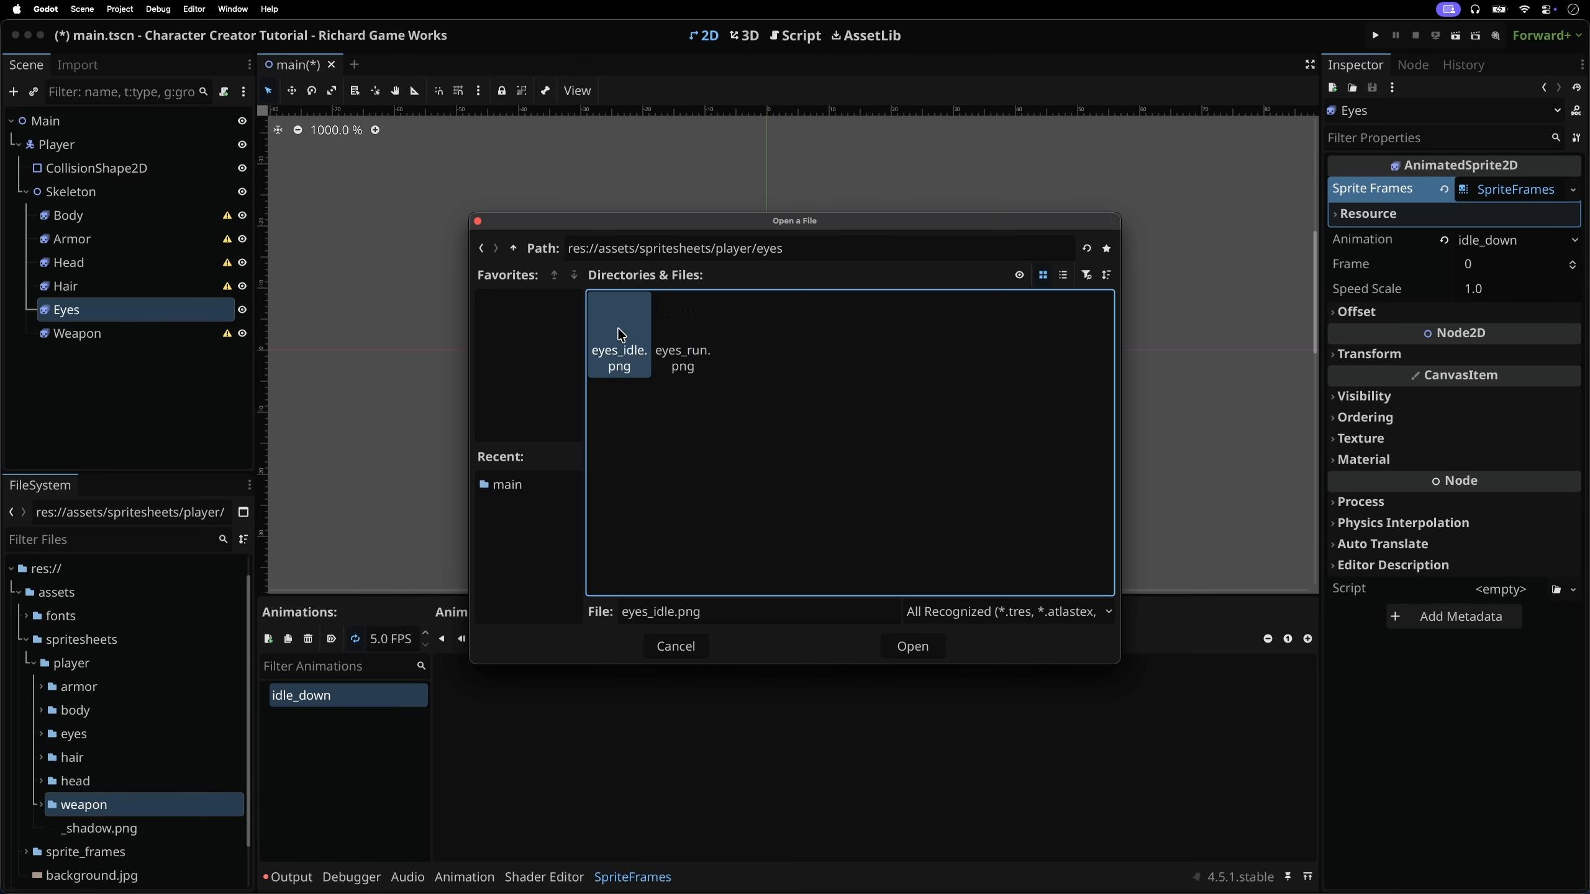
pyautogui.click(928, 648)
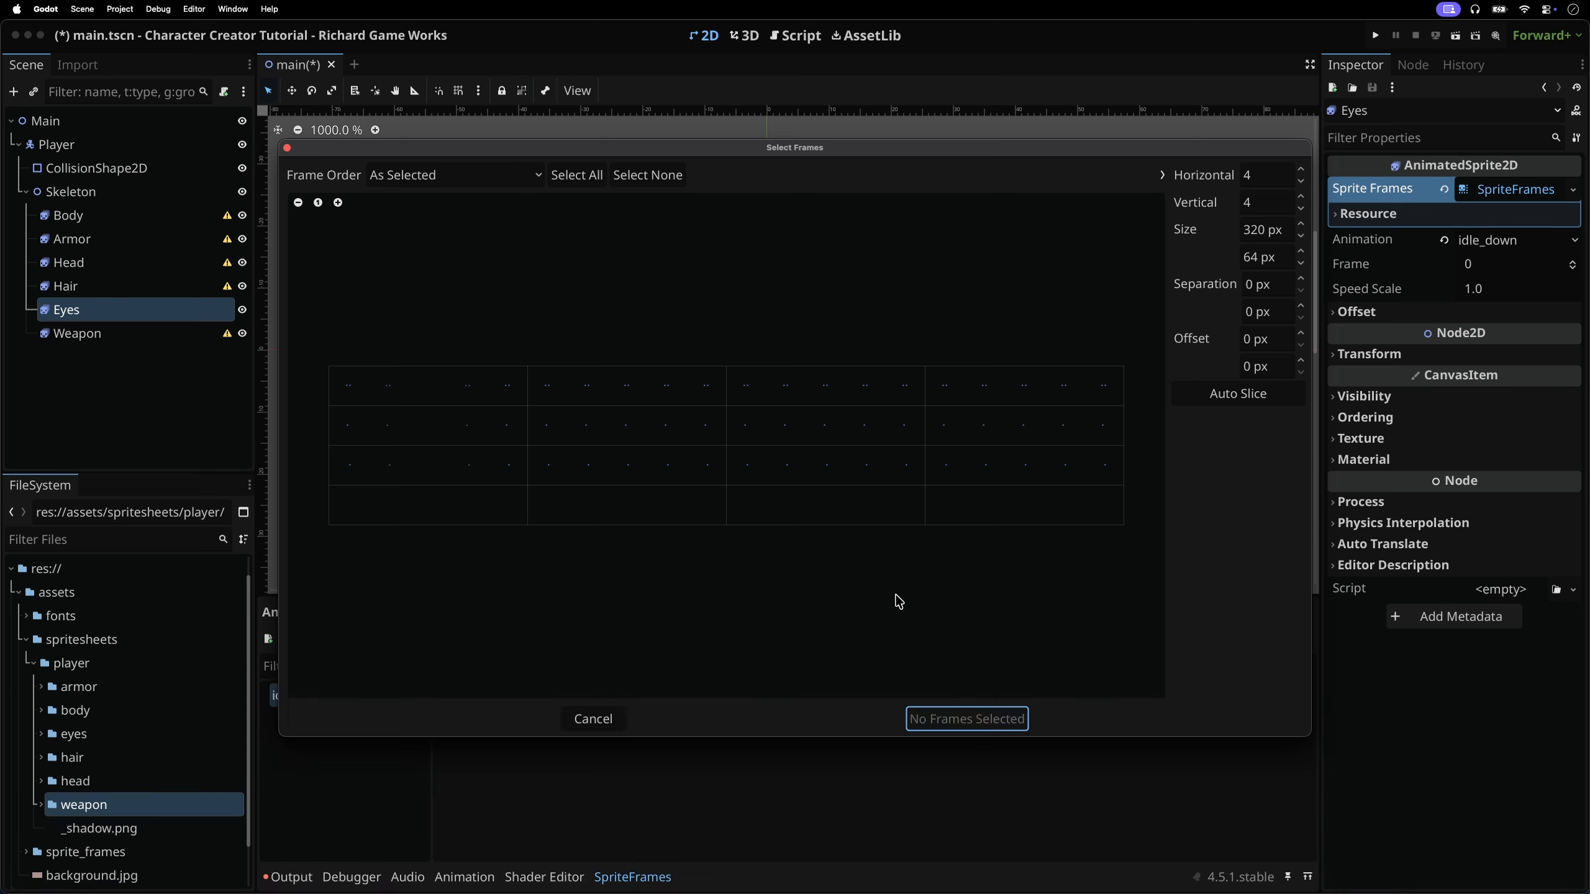
# Slice the sprite sheet into 20 horizontal frames and add all 20 frames of the first row to idle_down
pyautogui.click(1256, 178)
pyautogui.write('2')
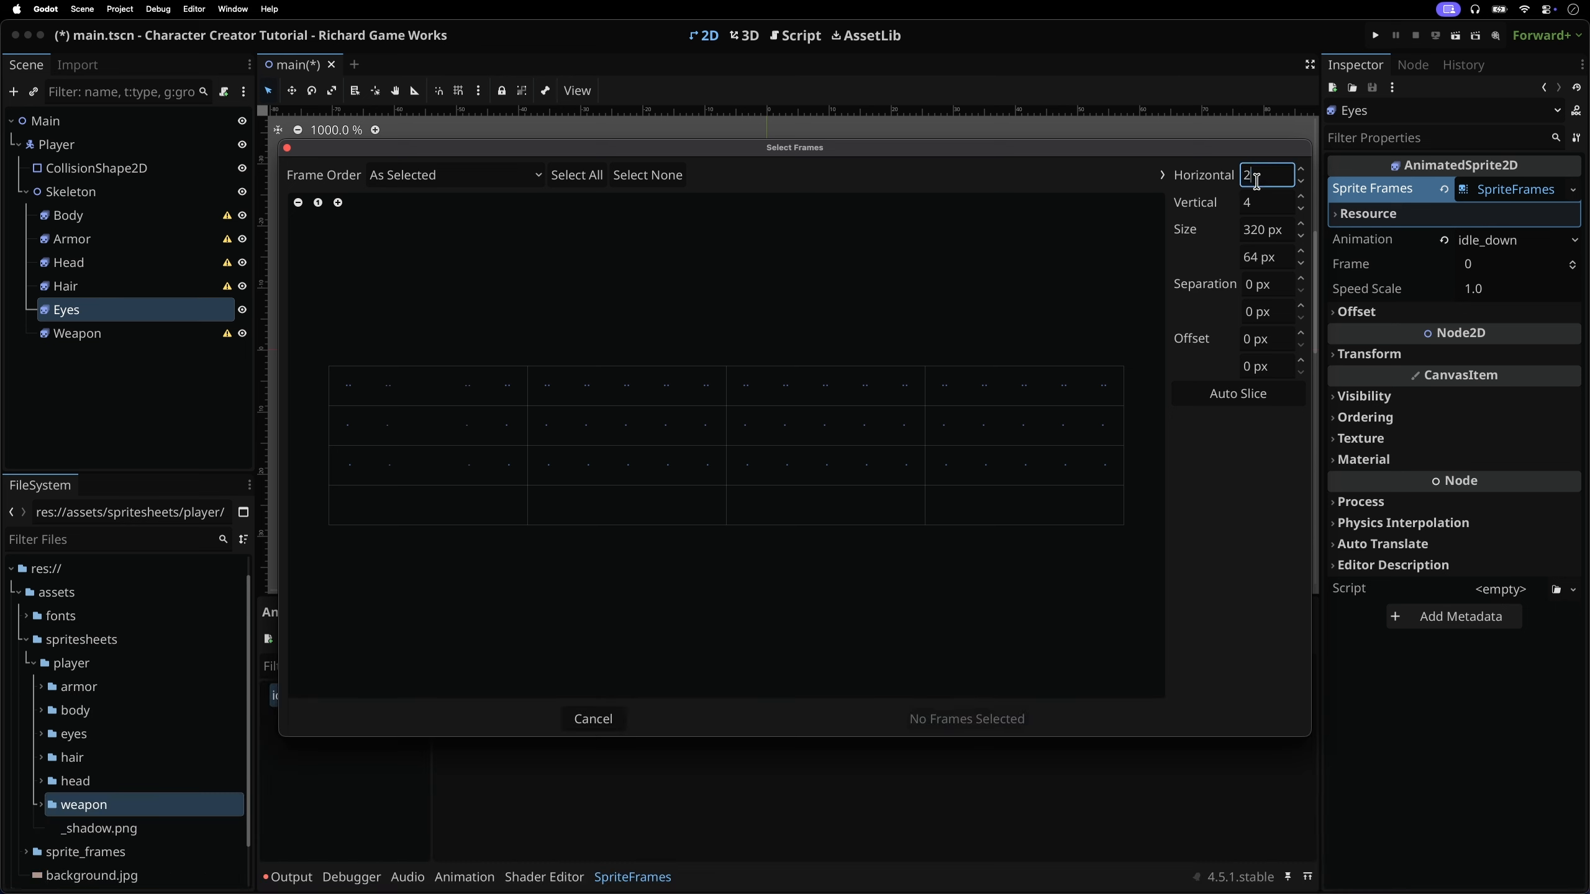
pyautogui.write('0')
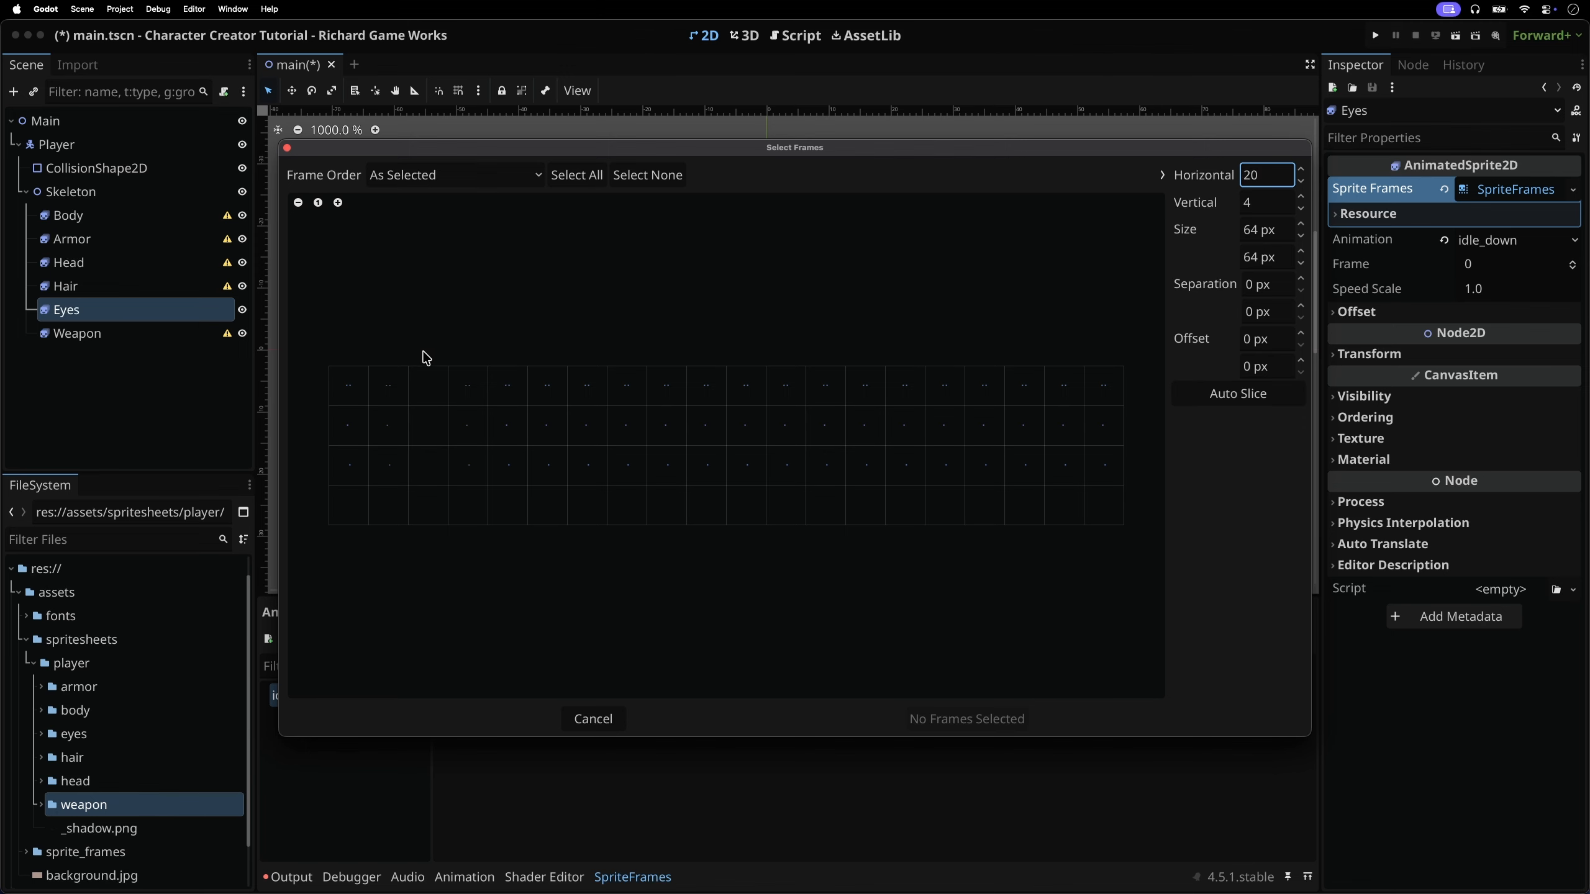
pyautogui.moveTo(344, 381); pyautogui.dragTo(1100, 391)
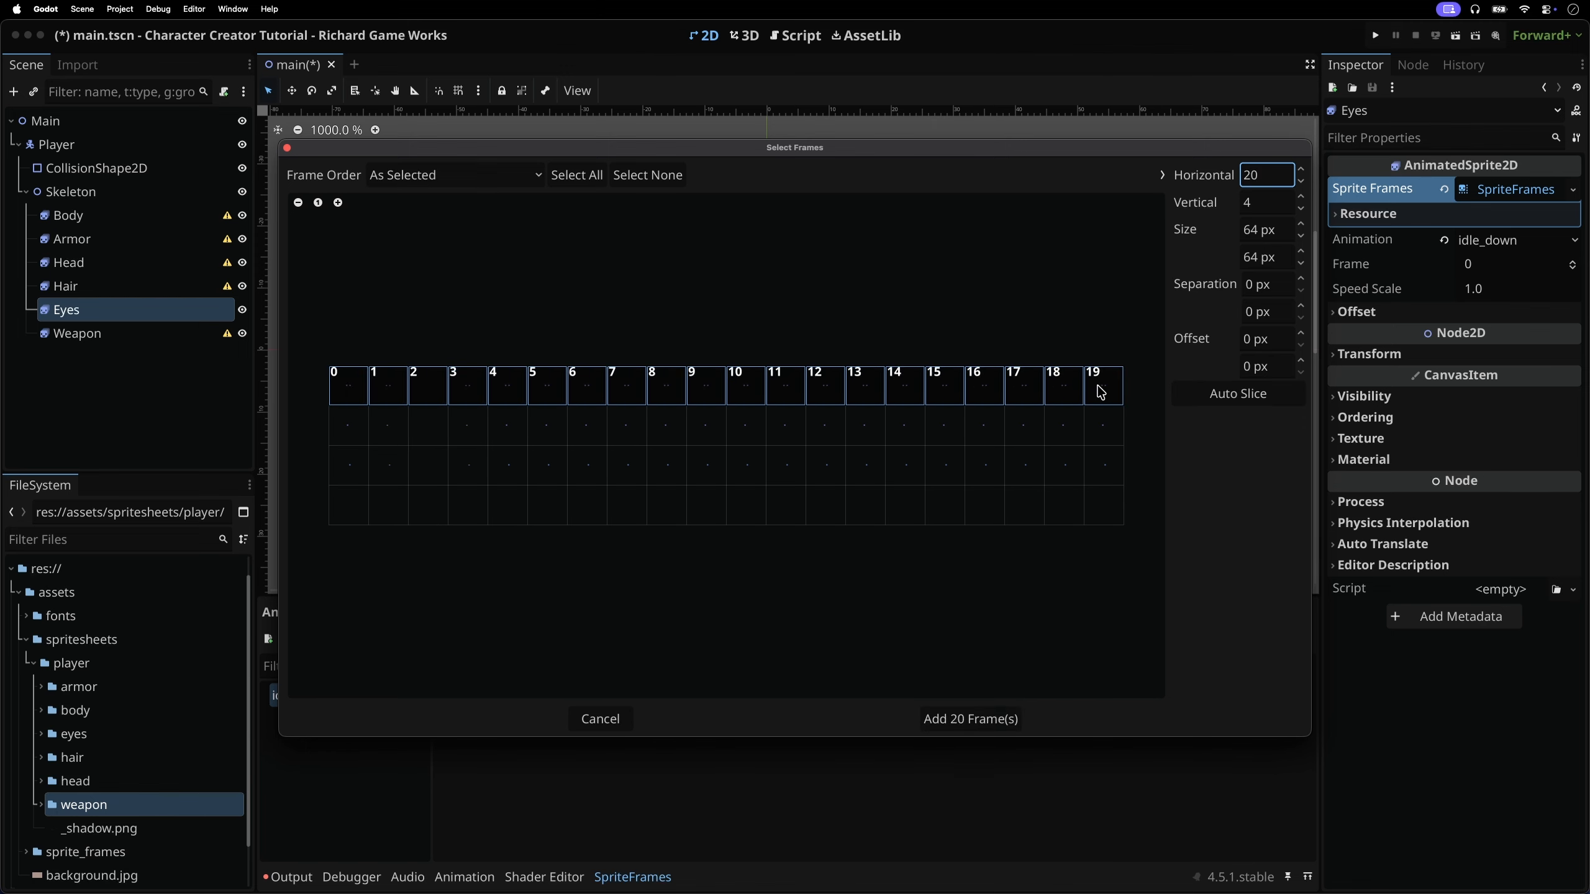
pyautogui.click(962, 719)
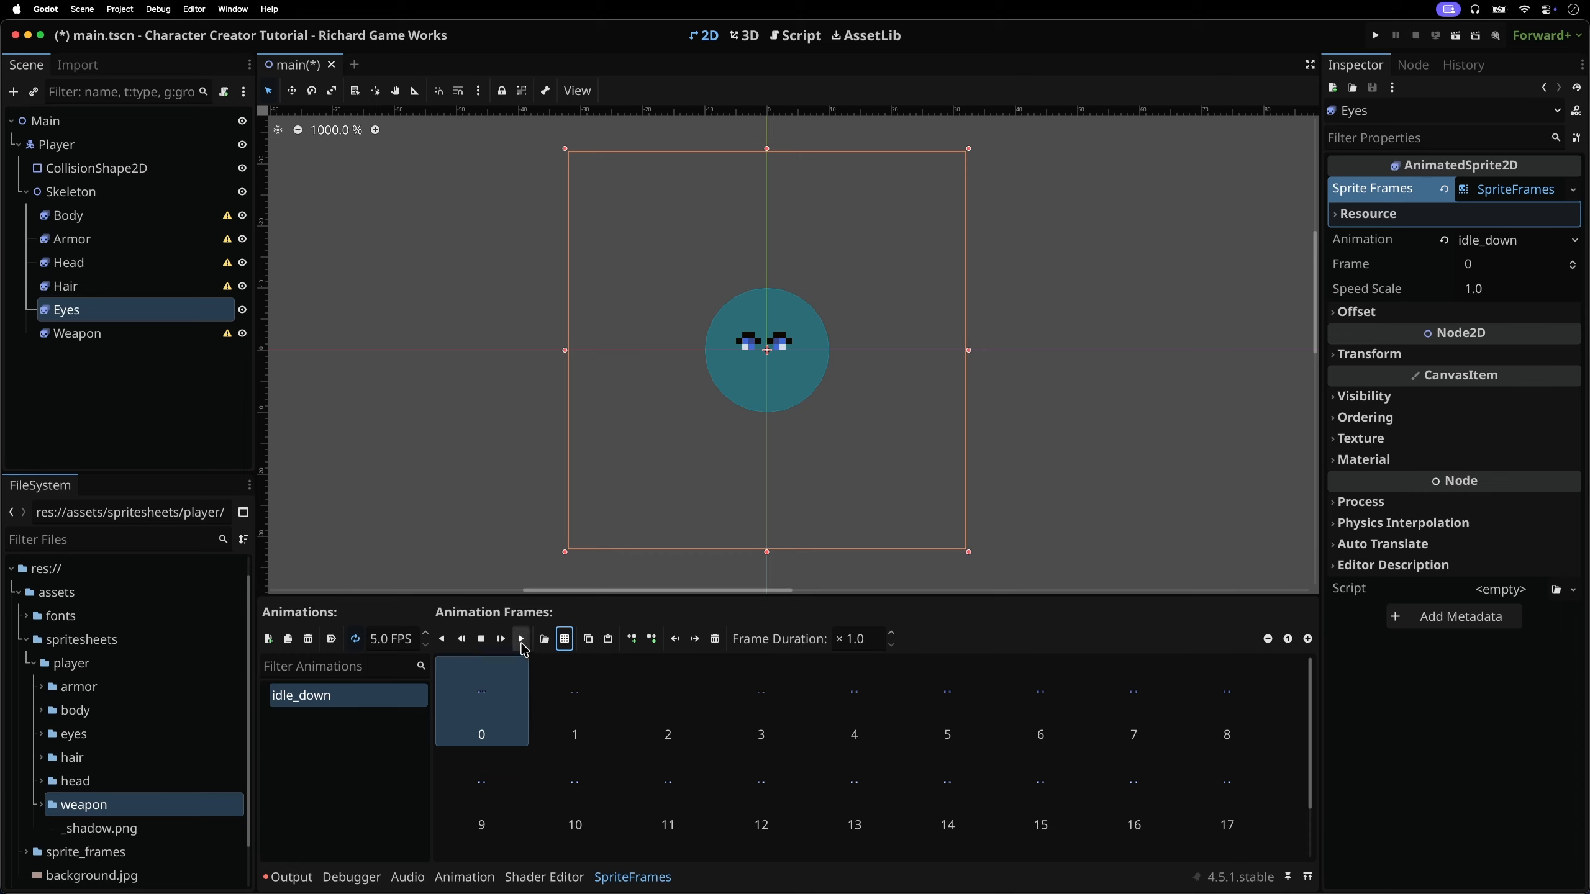
# Play the idle_down animation and set its speed to 10 FPS
pyautogui.click(523, 640)
pyautogui.click(428, 632)
pyautogui.click(428, 631)
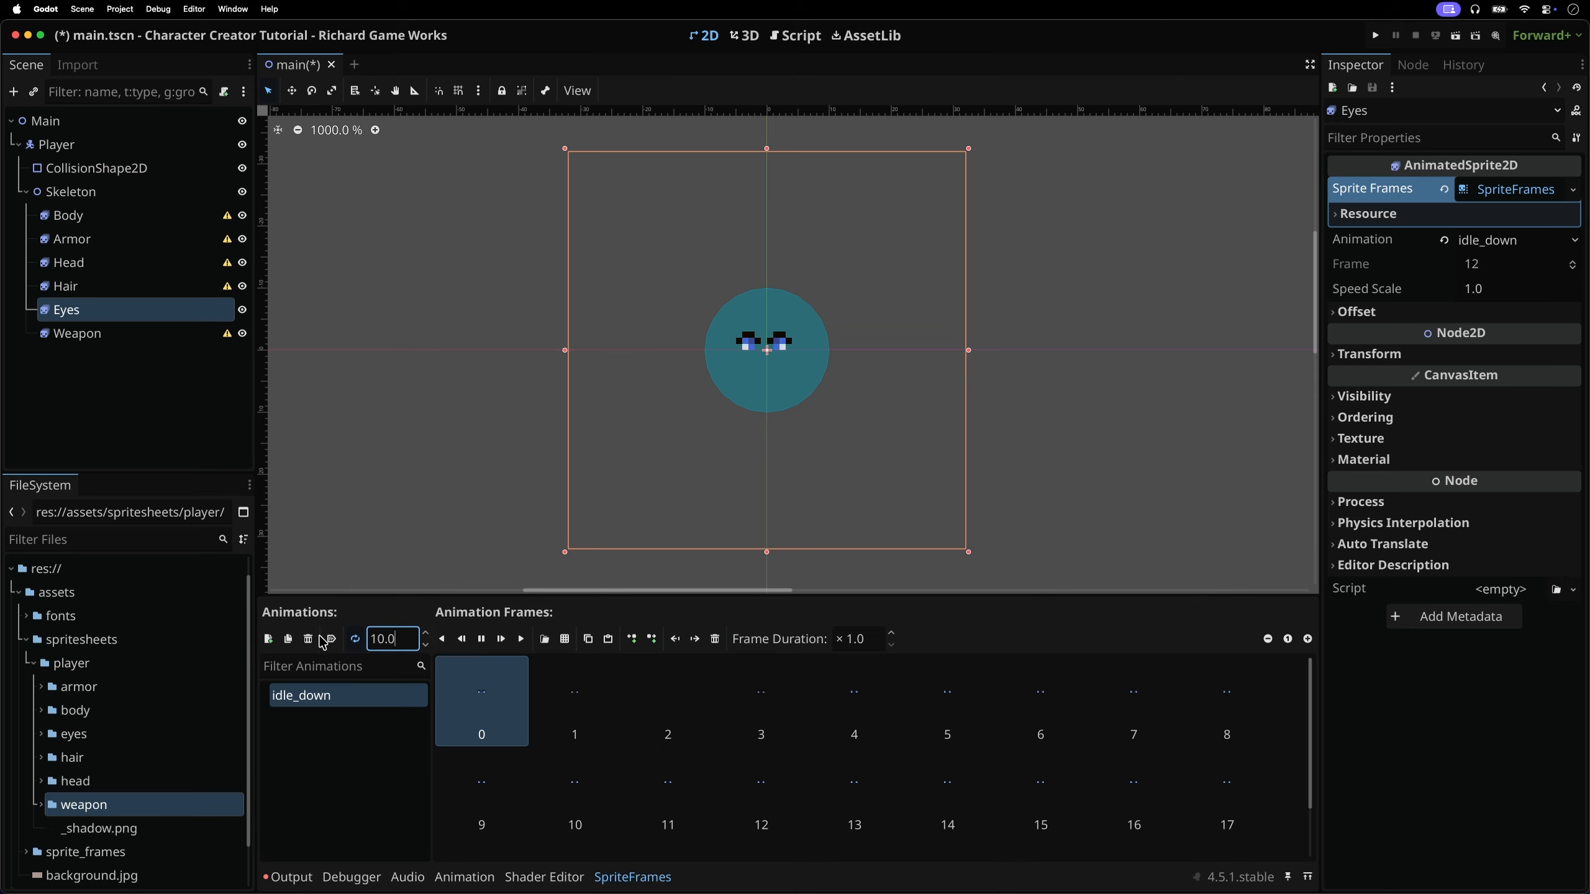
# Add a new animation named idle_left to the Eyes sprite and set its speed to 10 FPS
pyautogui.click(268, 640)
pyautogui.write('idle')
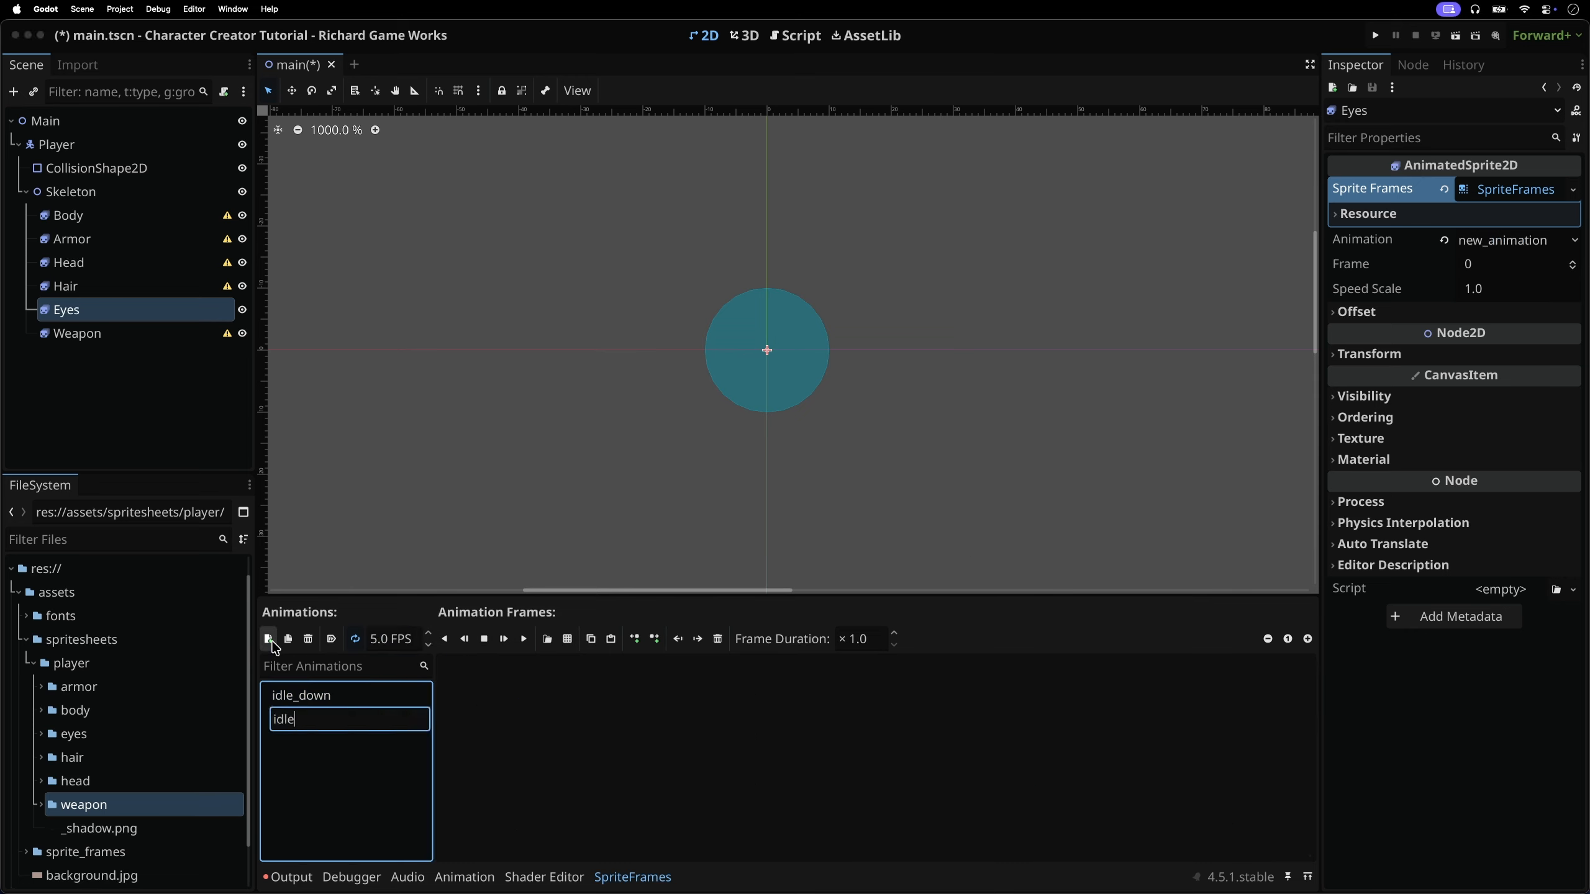
pyautogui.write('_left')
pyautogui.press('Return')
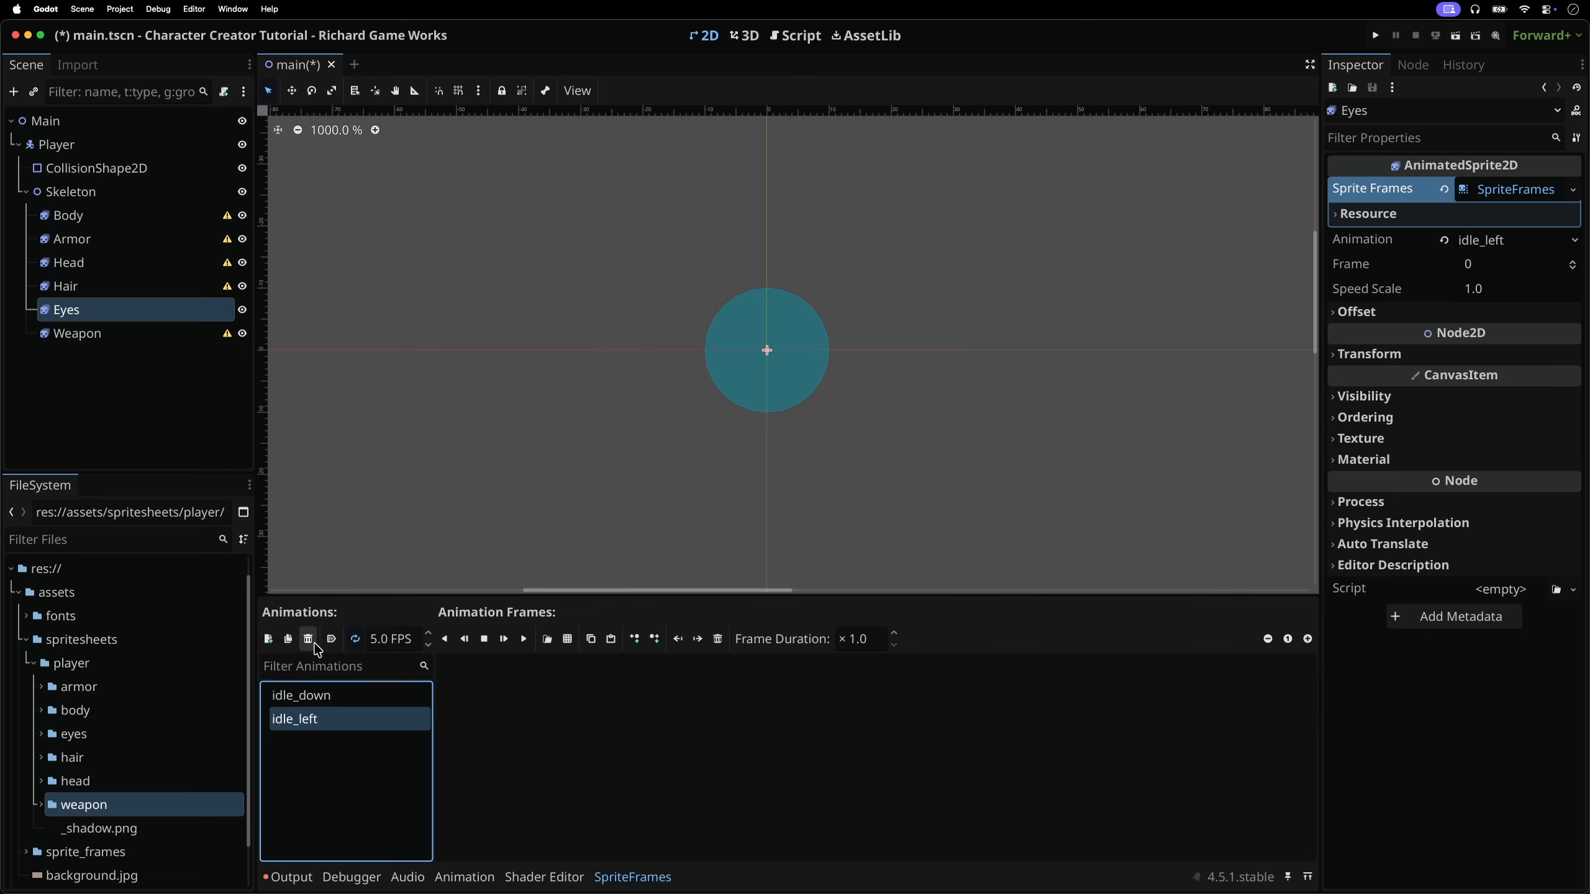
pyautogui.click(428, 634)
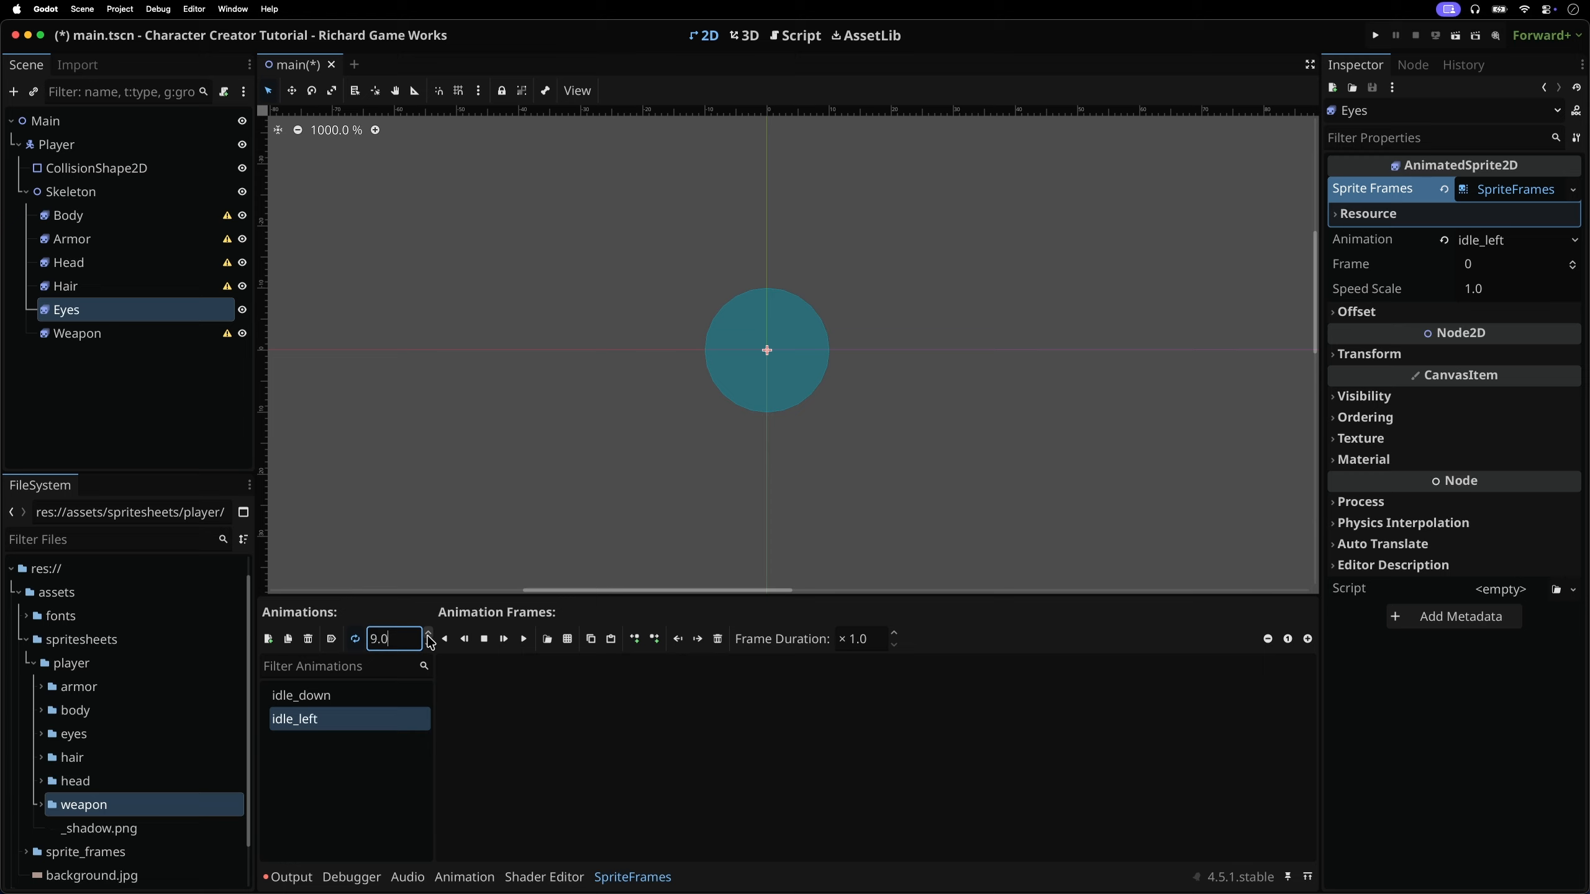
pyautogui.click(428, 635)
# Duplicate the empty idle_left animation six times
pyautogui.click(290, 639)
pyautogui.click(290, 639)
pyautogui.click(290, 639)
pyautogui.click(290, 639)
pyautogui.click(290, 639)
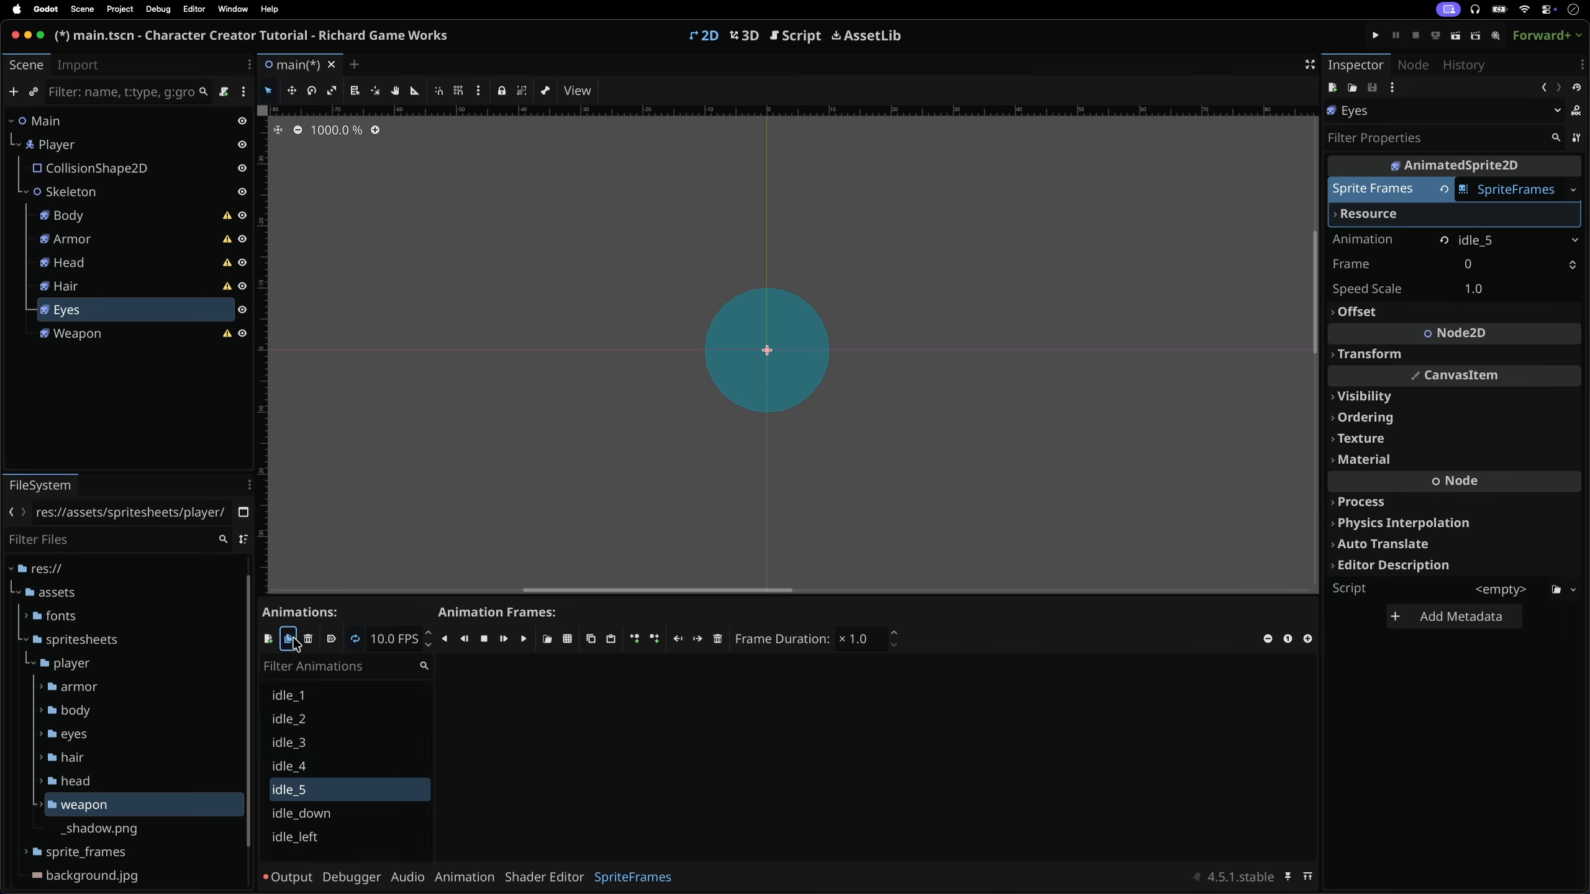
pyautogui.click(290, 639)
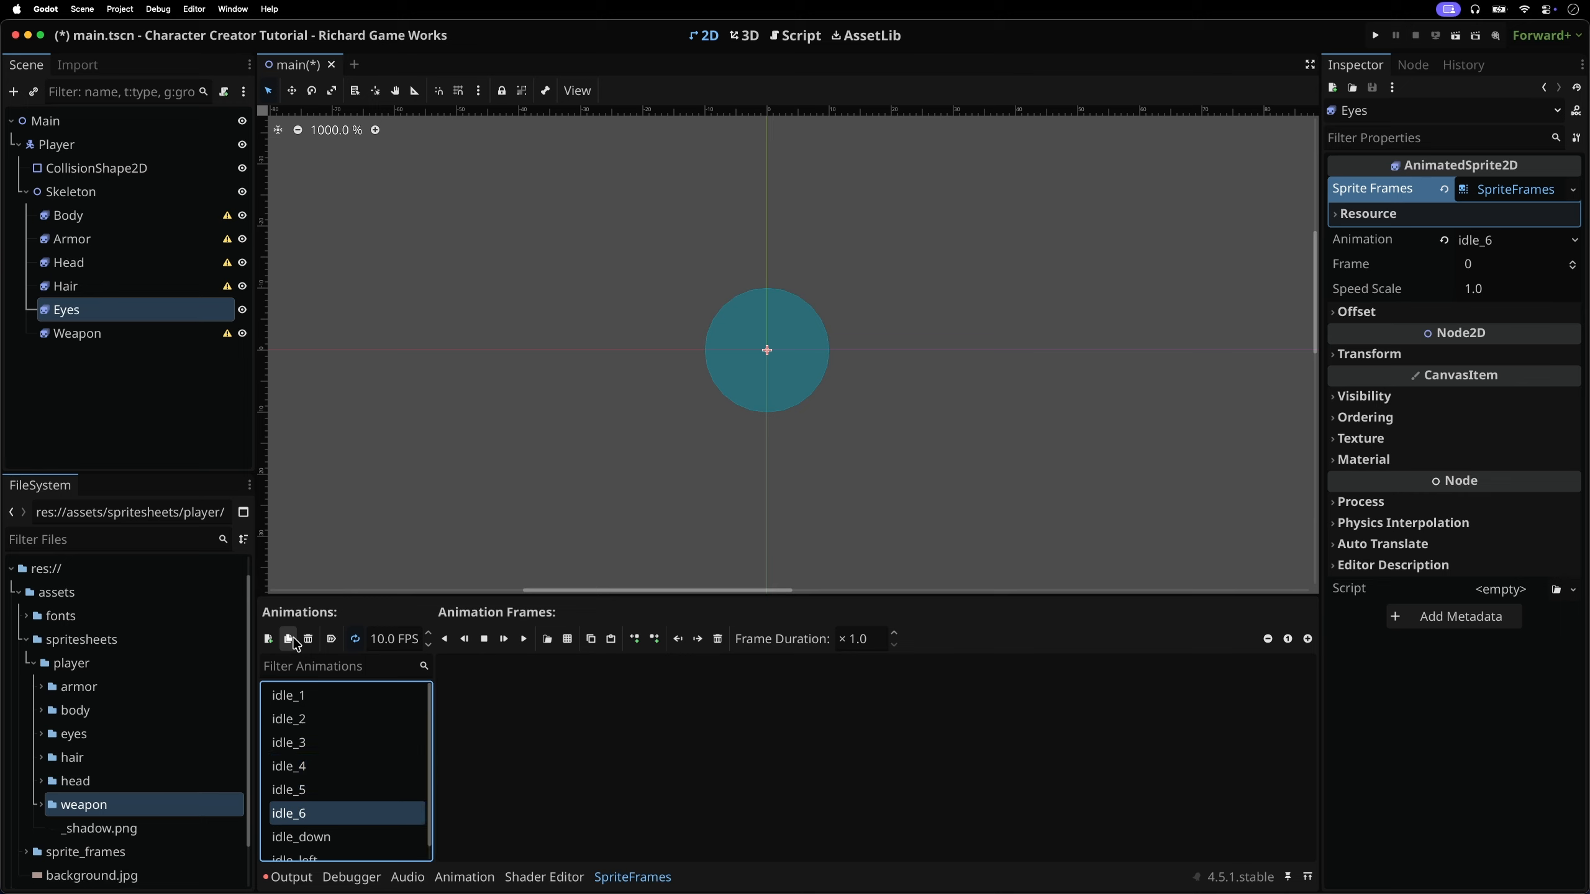
# Rename the duplicated animations idle_1 and idle_2 as idle_right and idle_up
pyautogui.doubleClick(297, 691)
pyautogui.write('idle_right')
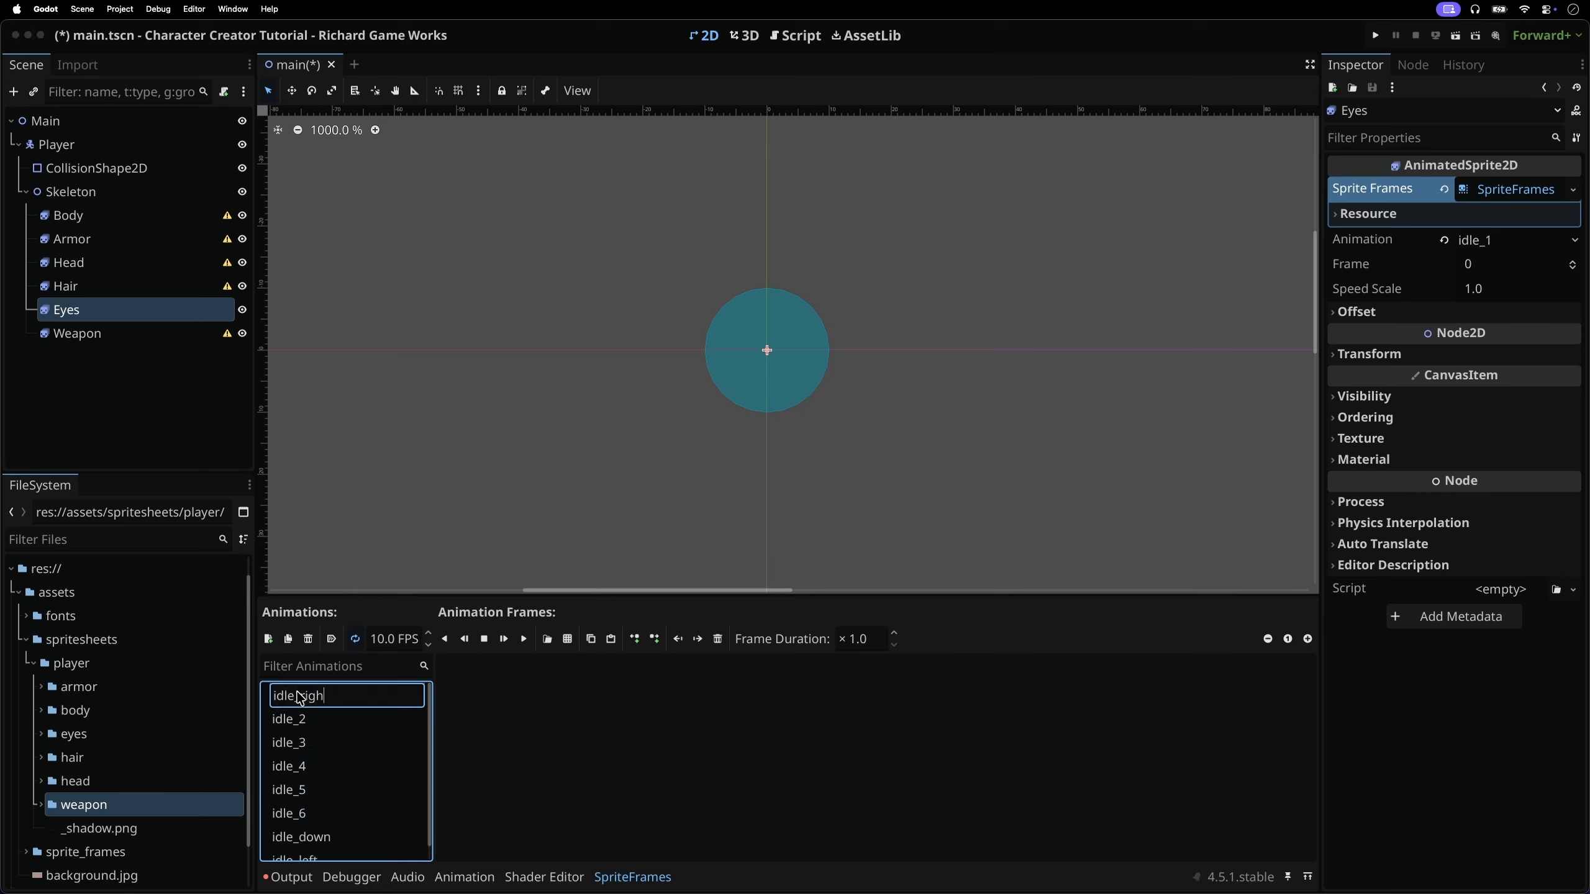
pyautogui.press('Return')
pyautogui.doubleClick(297, 691)
pyautogui.write('idle_up')
pyautogui.press('Return')
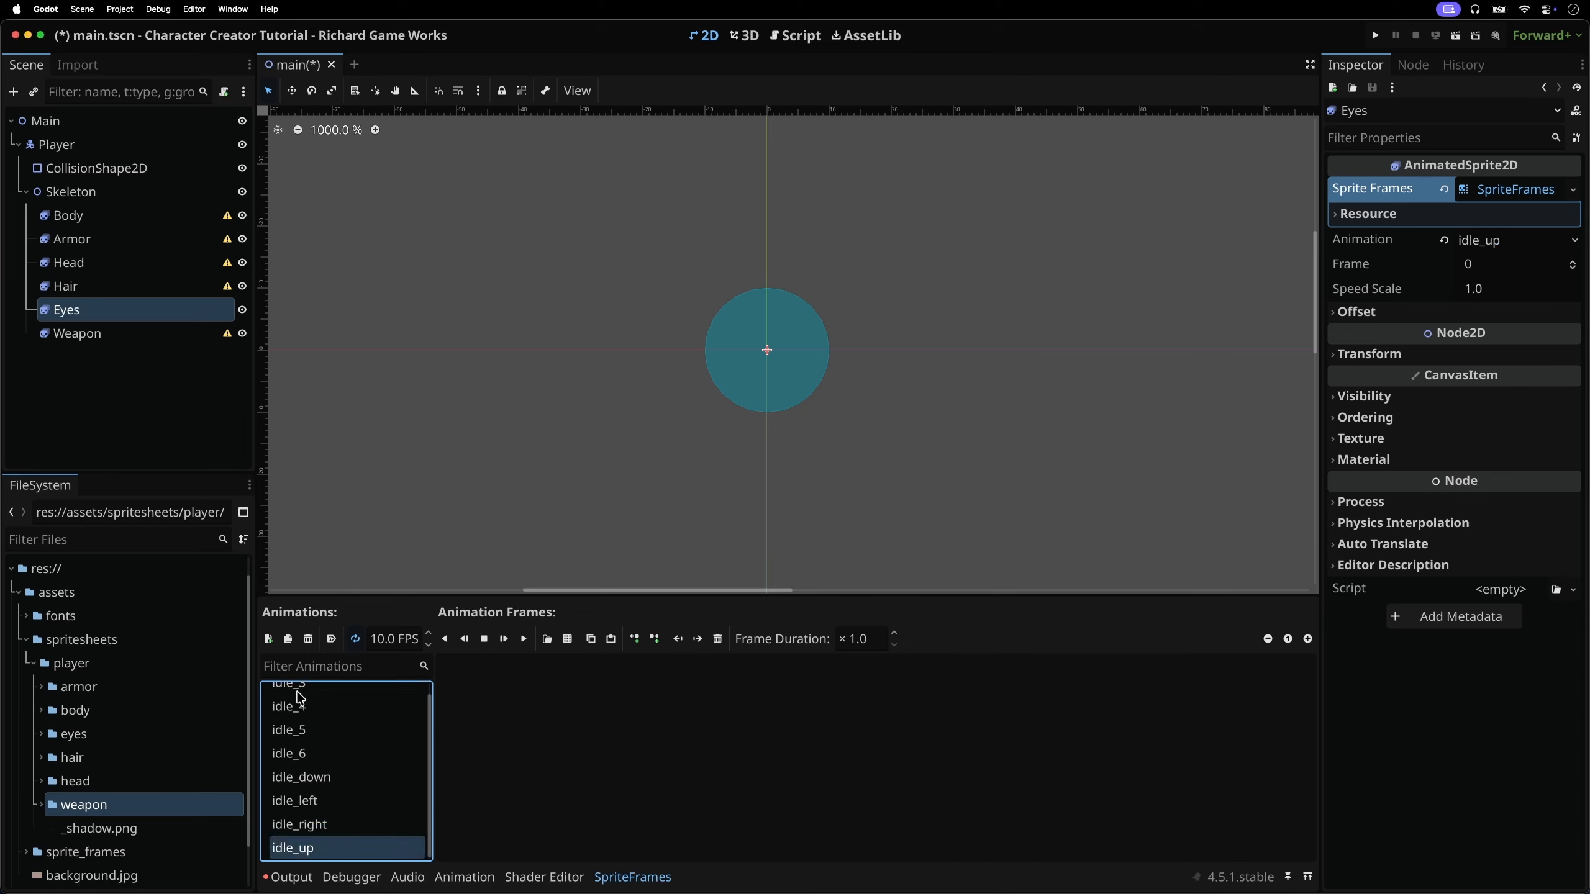
# Rename the duplicated animations idle_3 and idle_4 as run_down and run_left
pyautogui.doubleClick(297, 695)
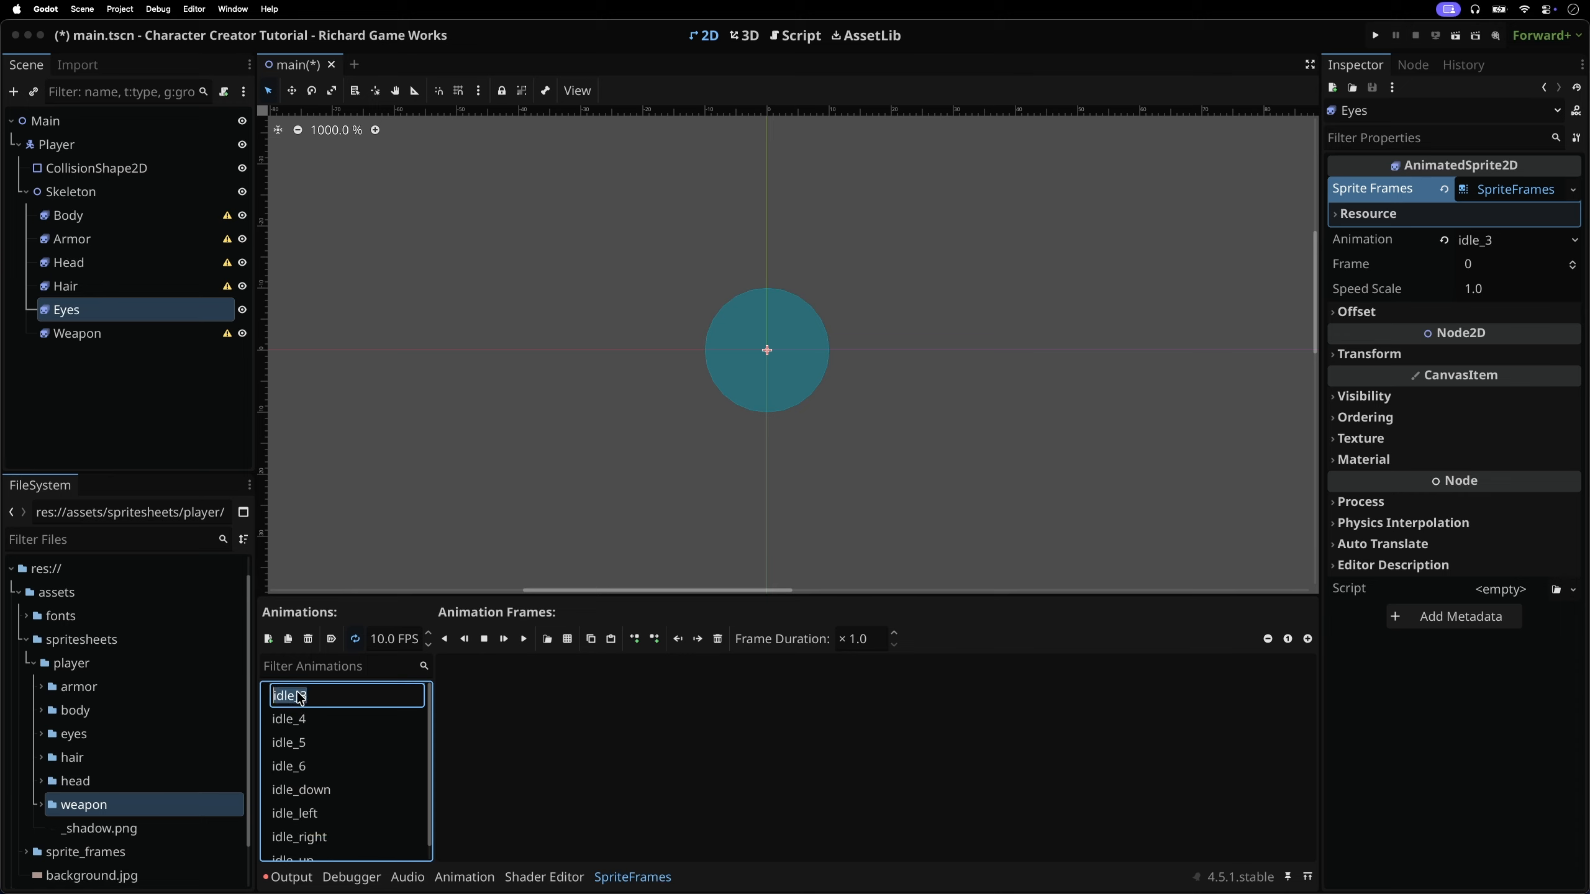
pyautogui.write('run_down')
pyautogui.press('Return')
pyautogui.doubleClick(297, 695)
pyautogui.write('run_left')
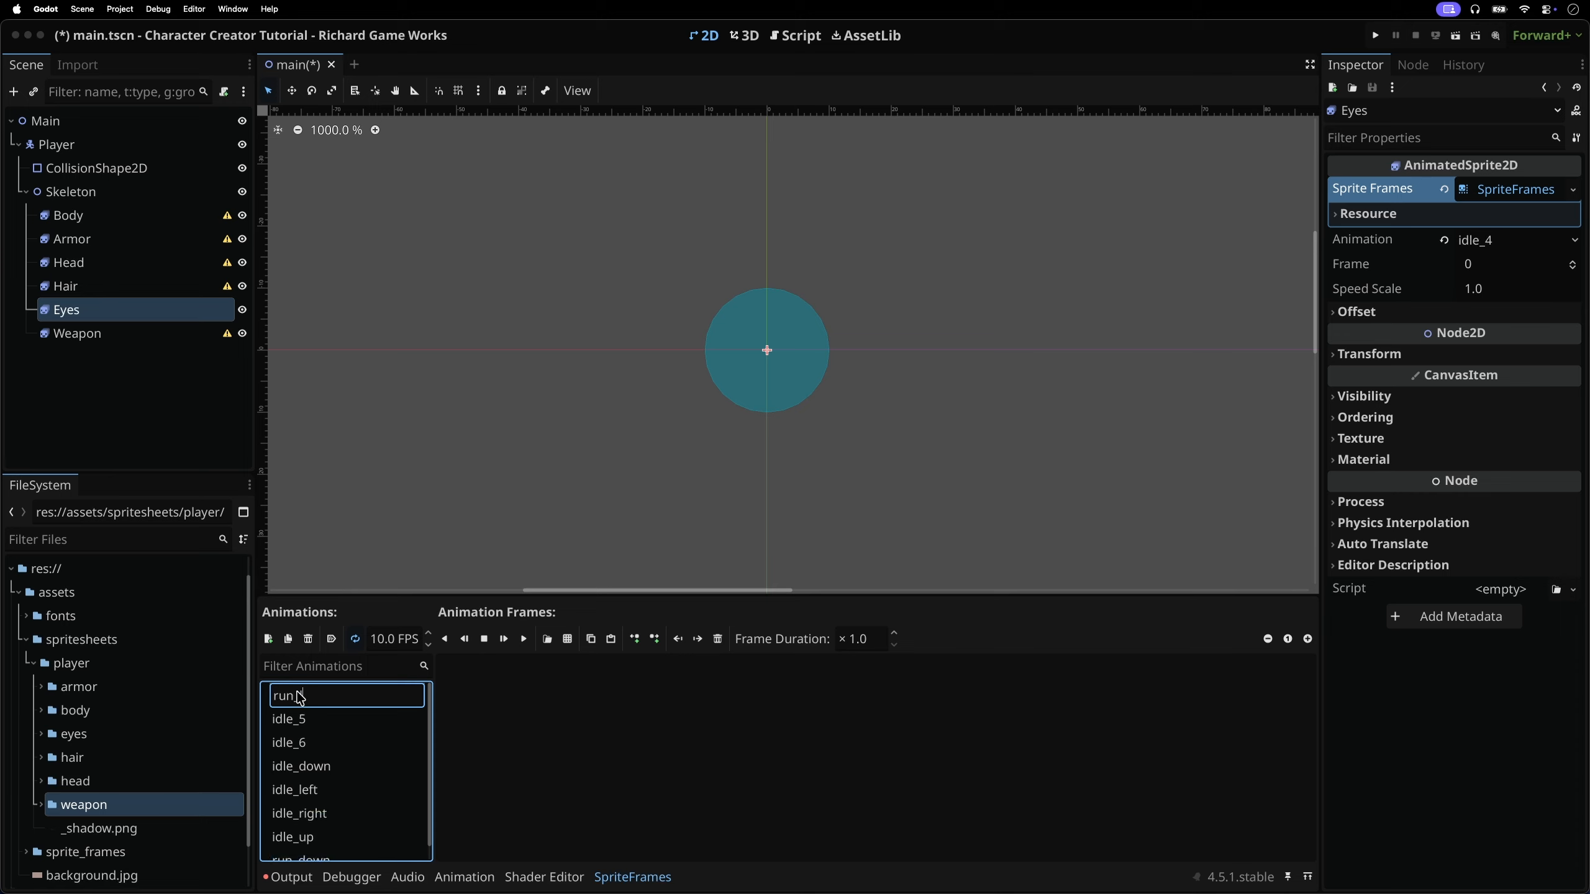
pyautogui.press('Return')
# Rename the duplicated animations idle_5 and idle_6 as run_right and run_up
pyautogui.doubleClick(297, 695)
pyautogui.write('run_right')
pyautogui.press('Return')
pyautogui.doubleClick(300, 695)
pyautogui.write('r')
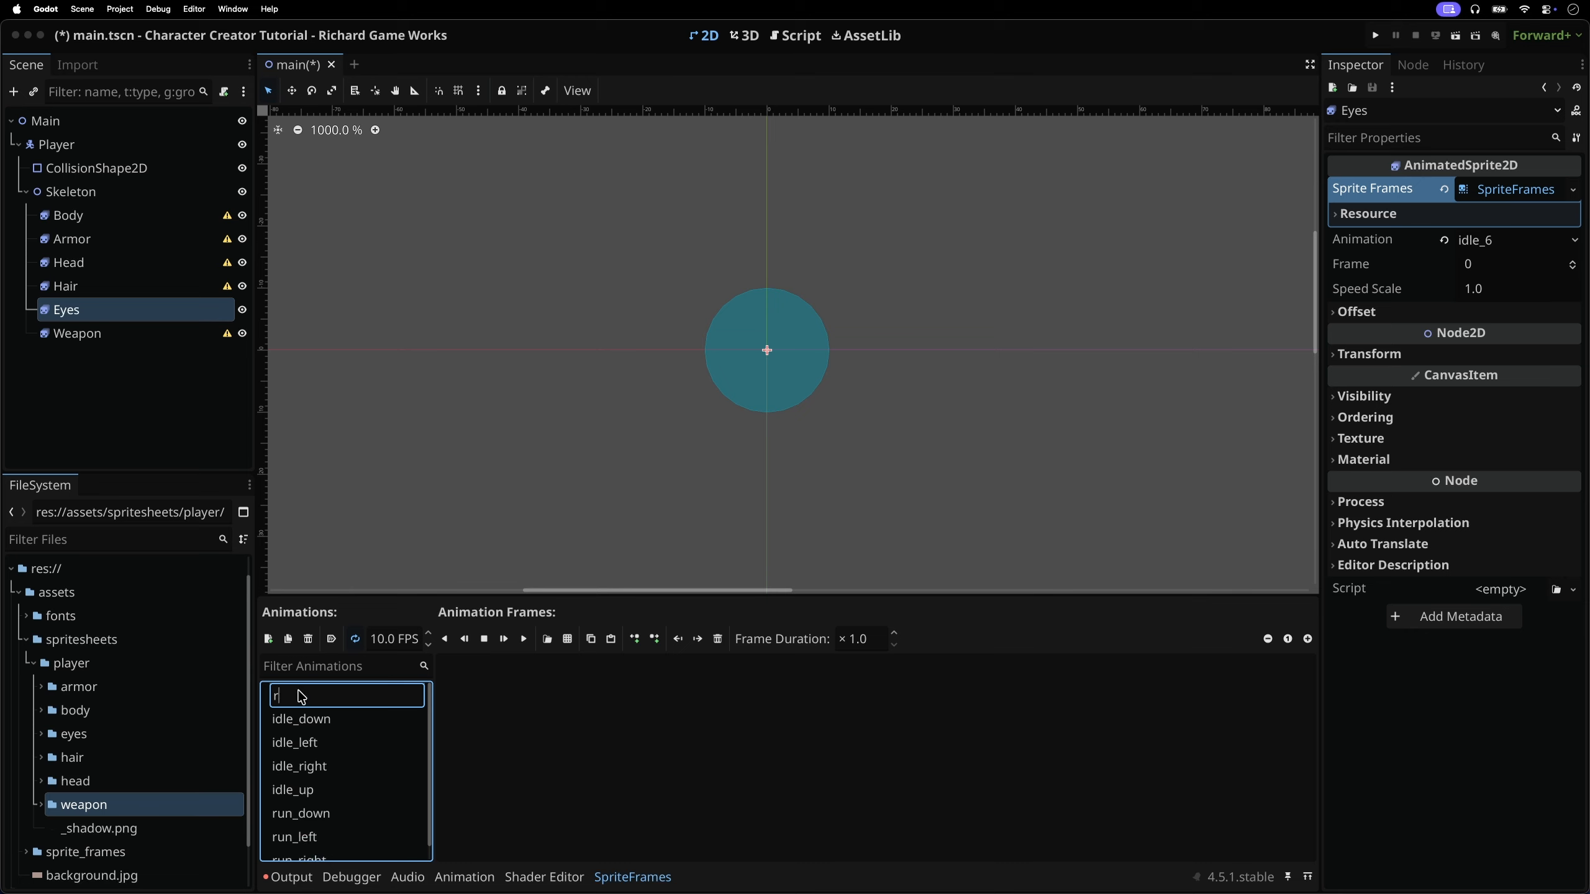
pyautogui.write('un_up')
pyautogui.press('Return')
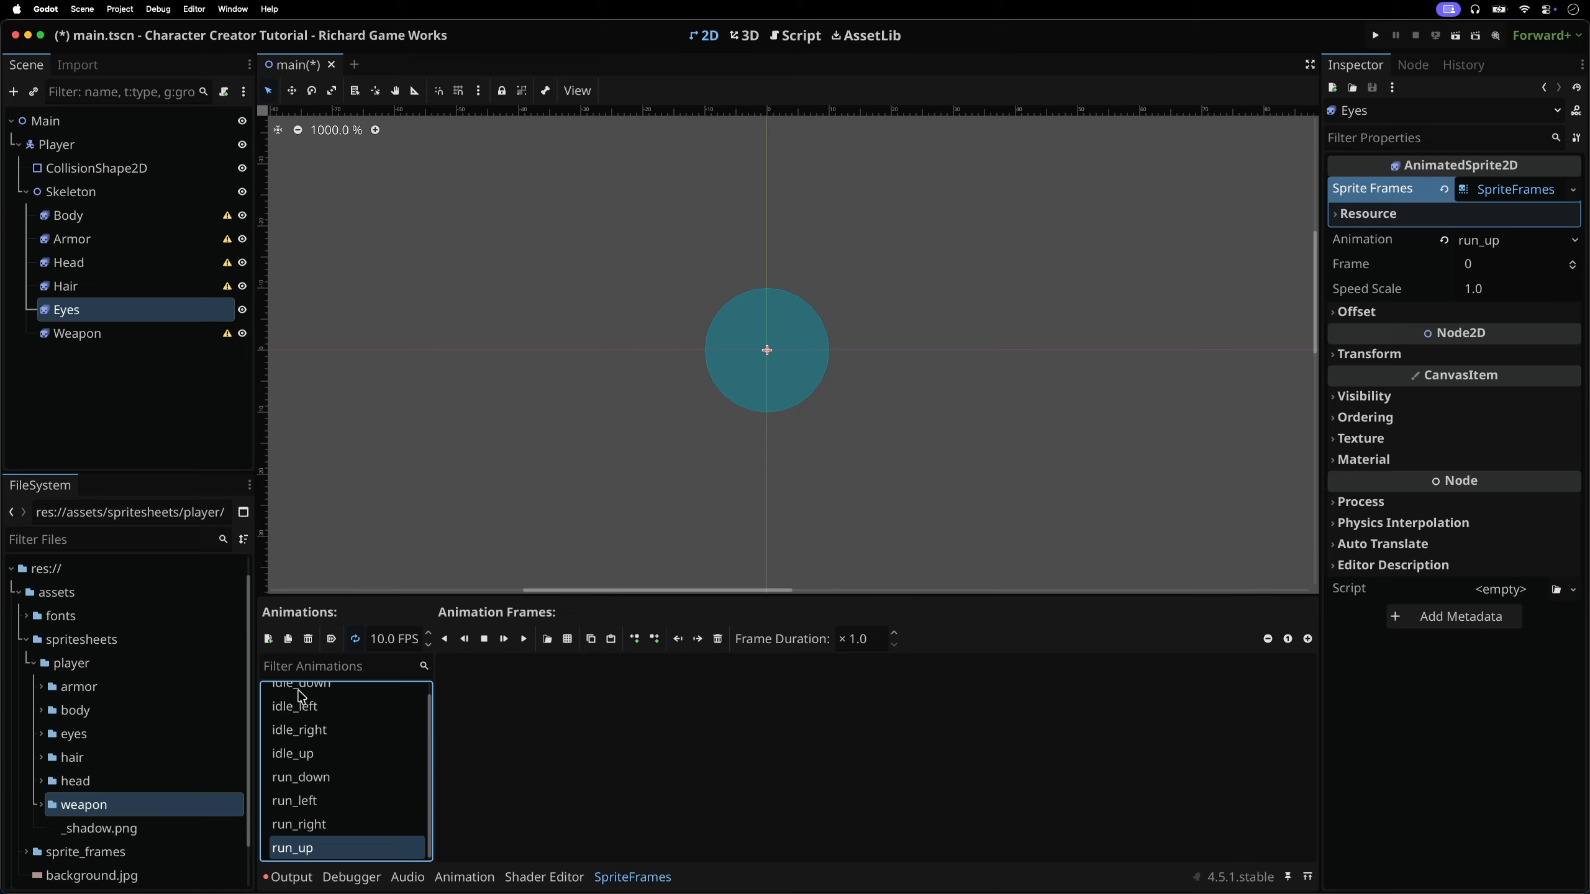
# Add the 20 frames of the second row of eyes_idle.png to the idle_left animation
pyautogui.scroll(1, 302, 695)
pyautogui.click(298, 719)
pyautogui.click(567, 639)
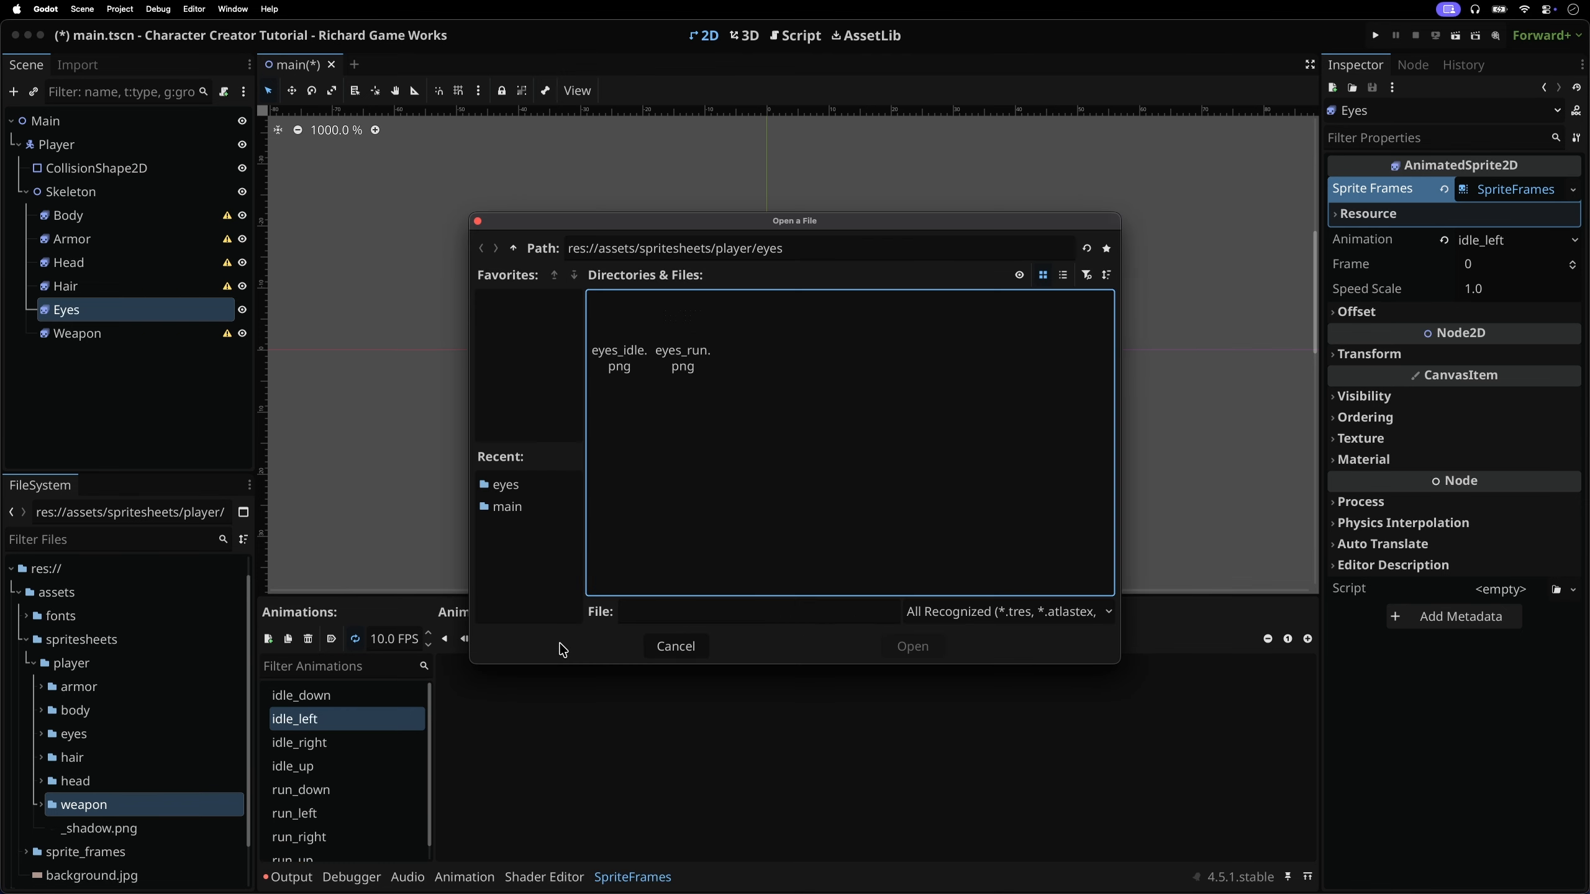
pyautogui.doubleClick(624, 359)
pyautogui.moveTo(360, 426); pyautogui.dragTo(1138, 432)
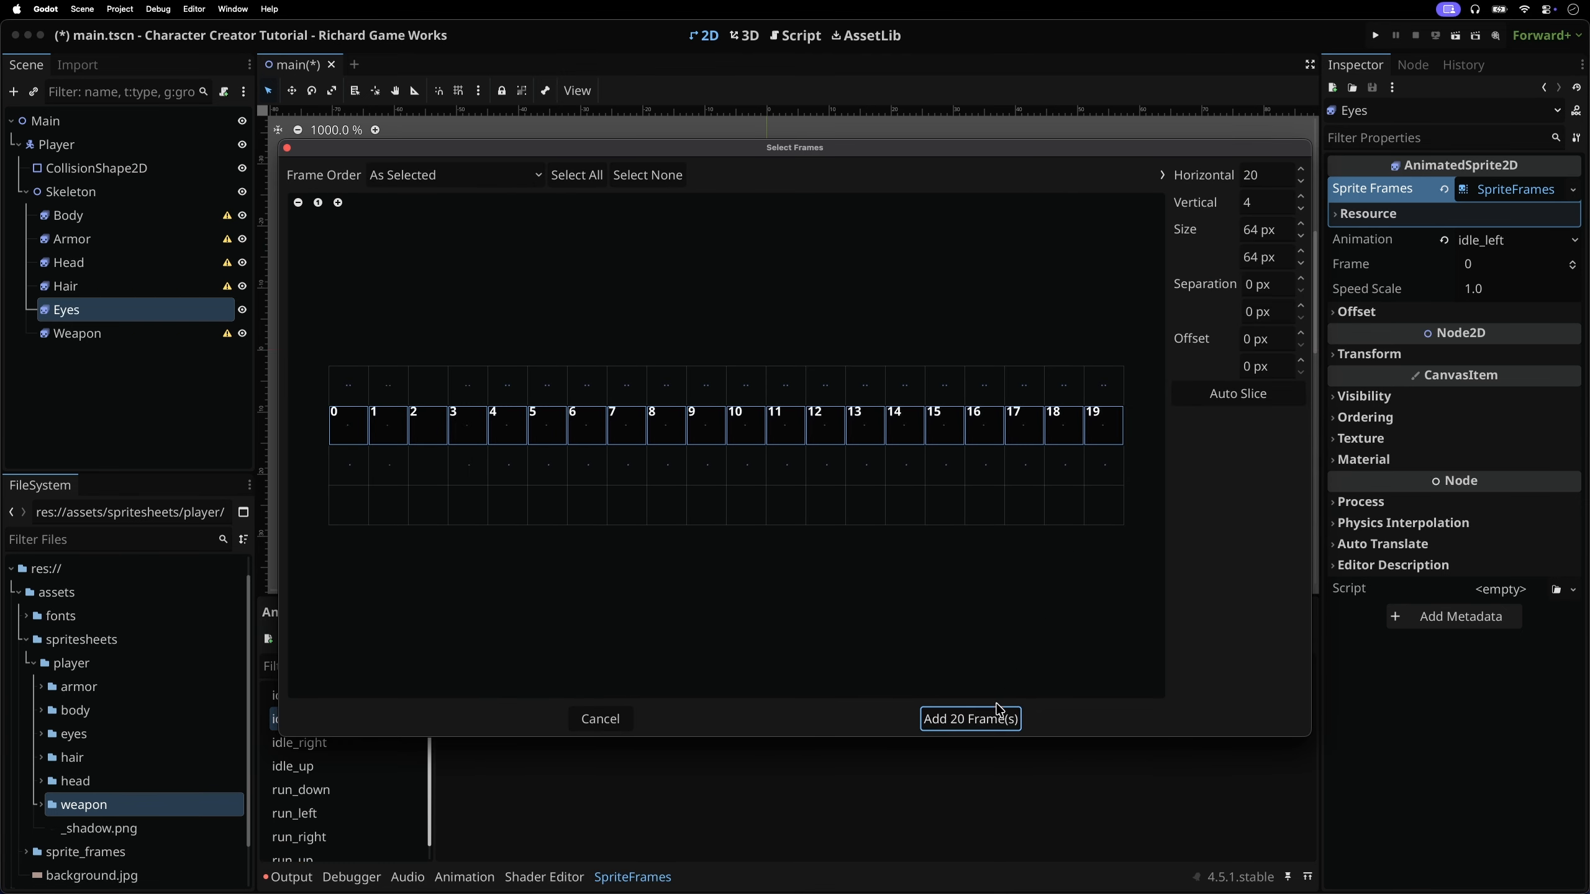
pyautogui.click(1000, 714)
# Add the 20 frames of the third row of eyes_idle.png to the idle_right animation
pyautogui.click(299, 742)
pyautogui.click(567, 639)
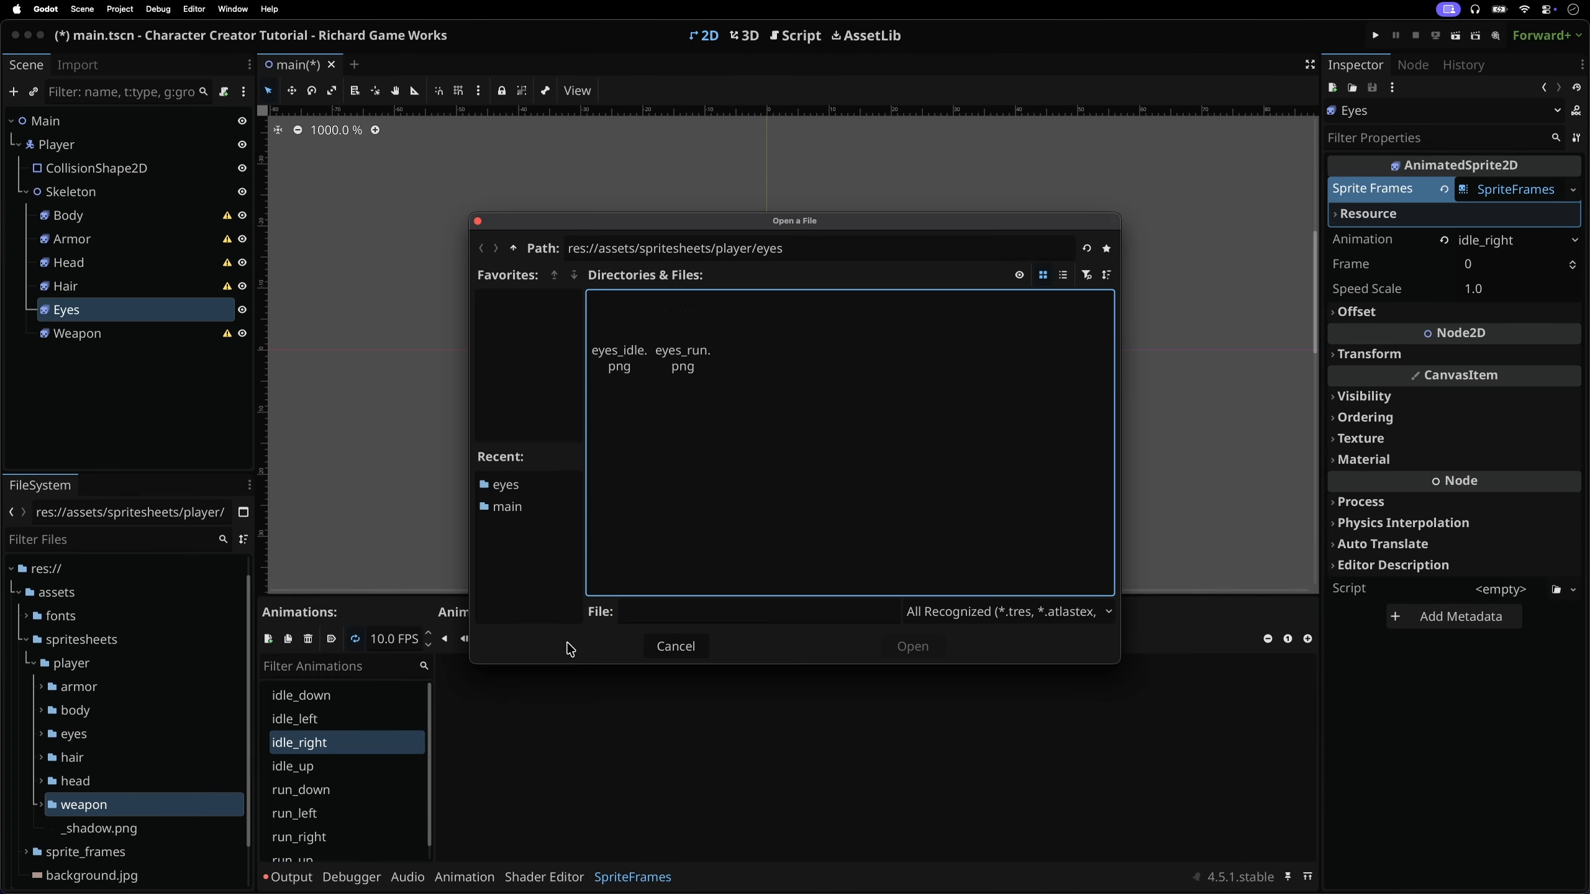
pyautogui.doubleClick(620, 357)
pyautogui.moveTo(367, 458); pyautogui.dragTo(1107, 469)
pyautogui.click(967, 720)
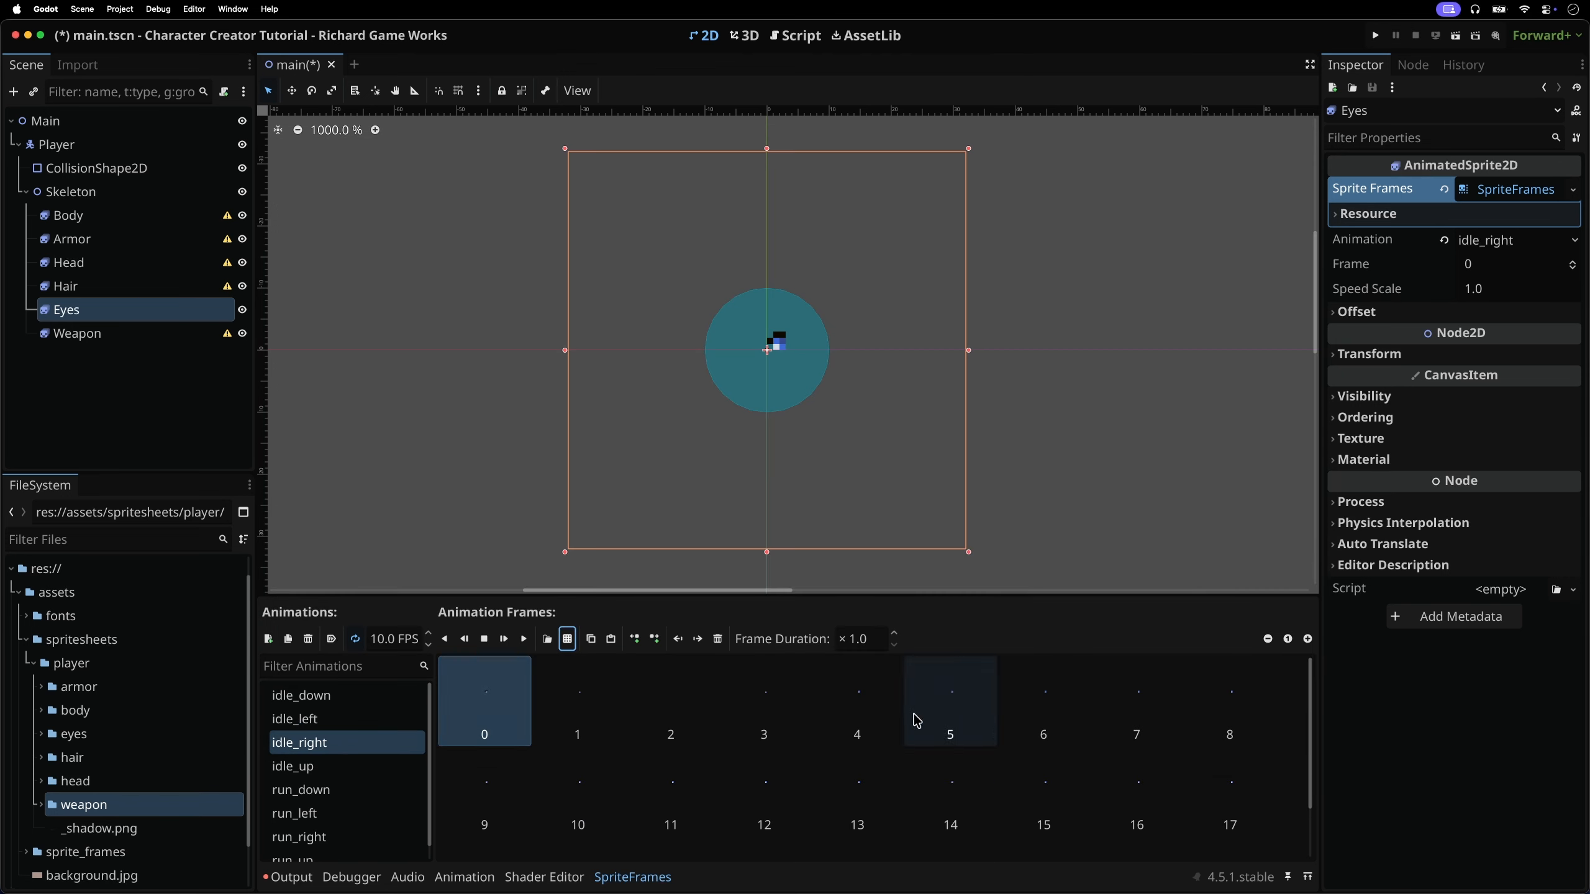
# Add the 20 frames of the fourth row of eyes_idle.png to the idle_up animation
pyautogui.click(374, 765)
pyautogui.click(567, 640)
pyautogui.doubleClick(623, 357)
pyautogui.moveTo(348, 505); pyautogui.dragTo(1105, 508)
pyautogui.click(970, 719)
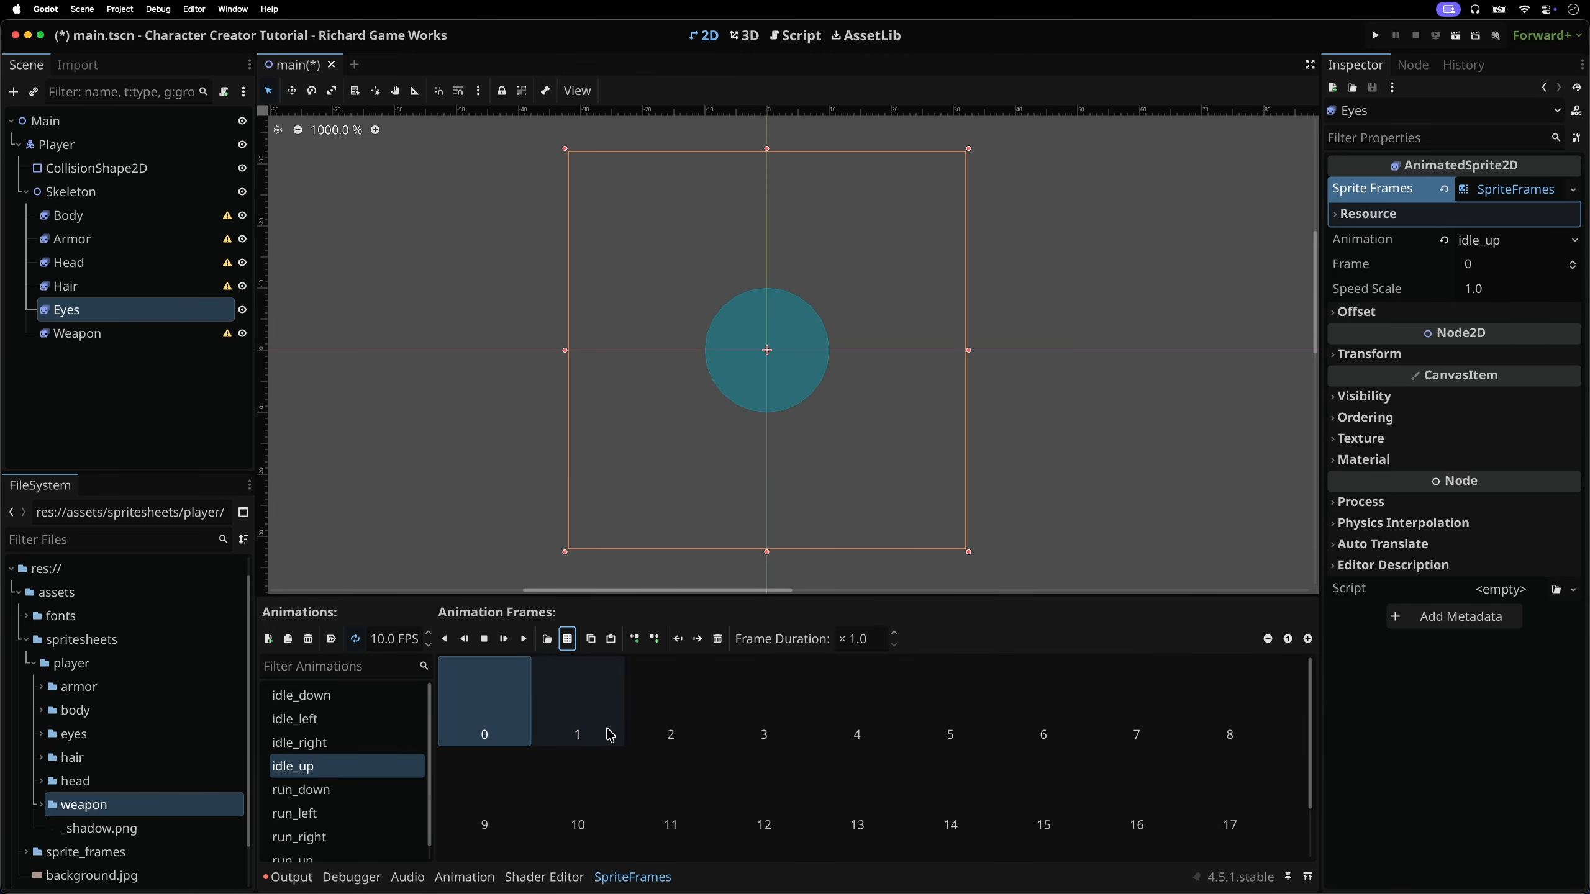
# Slice eyes_run.png into 8 horizontal frames and add the 8 frames of its first row to the run_down animation
pyautogui.click(325, 790)
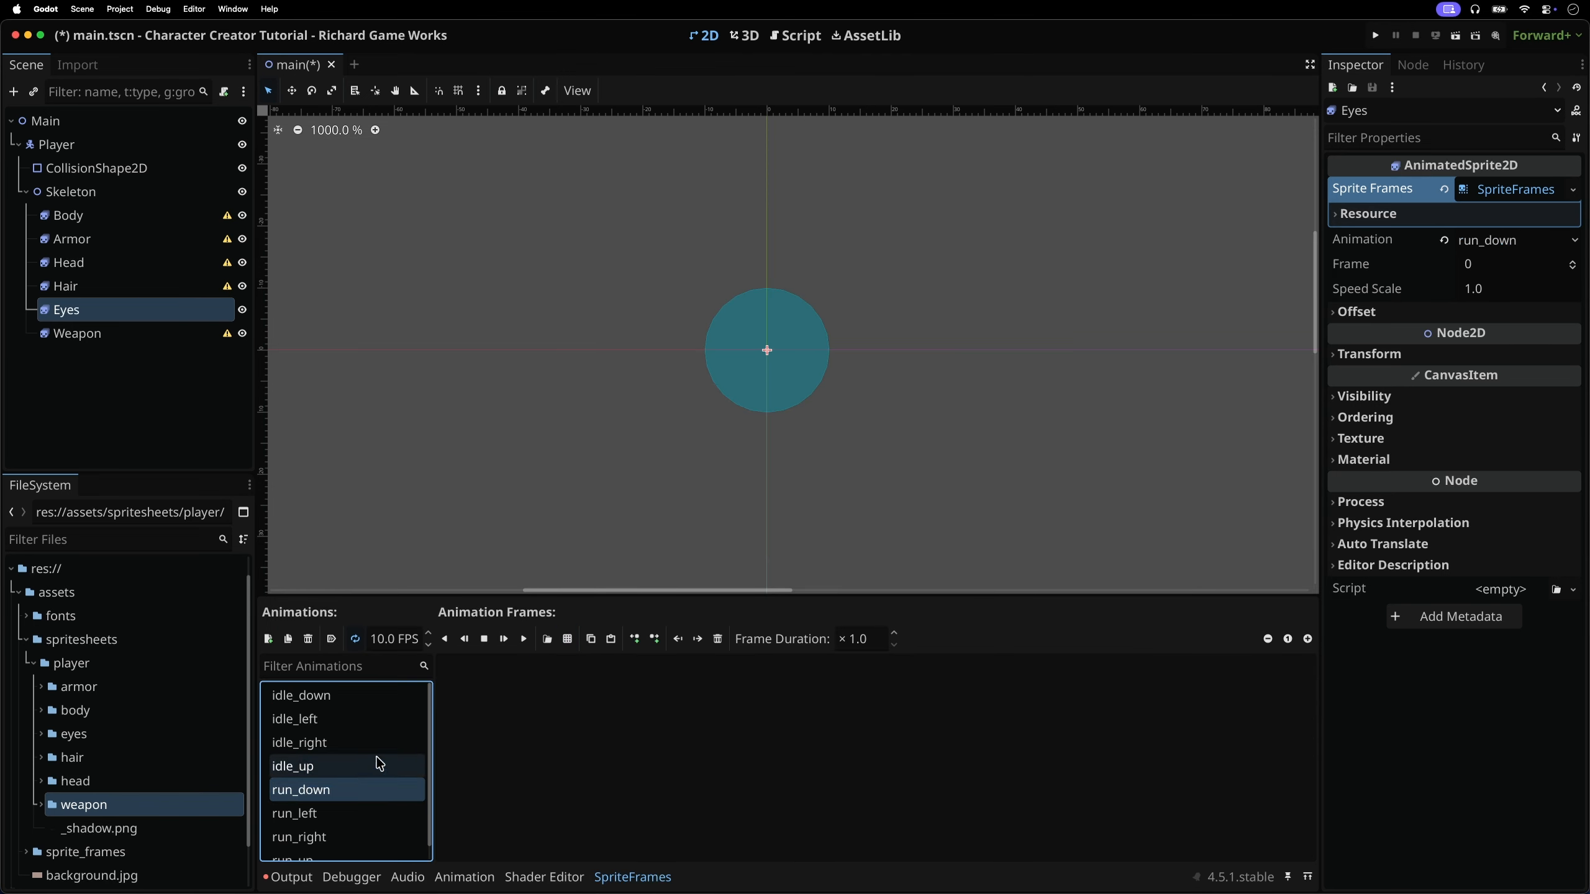
pyautogui.click(567, 640)
pyautogui.doubleClick(686, 367)
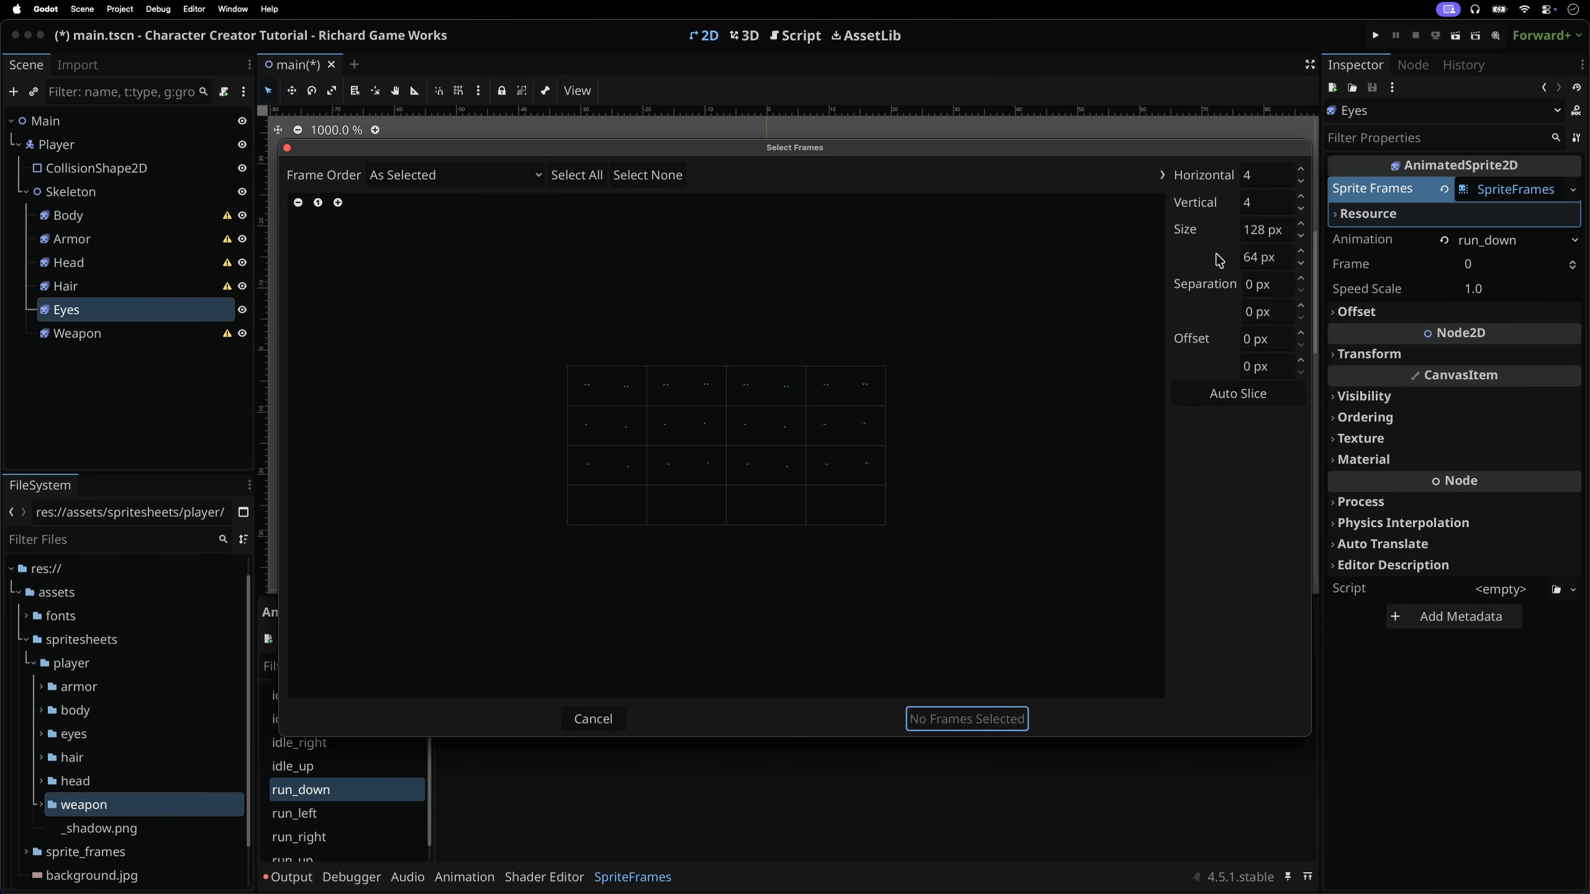
pyautogui.click(1260, 178)
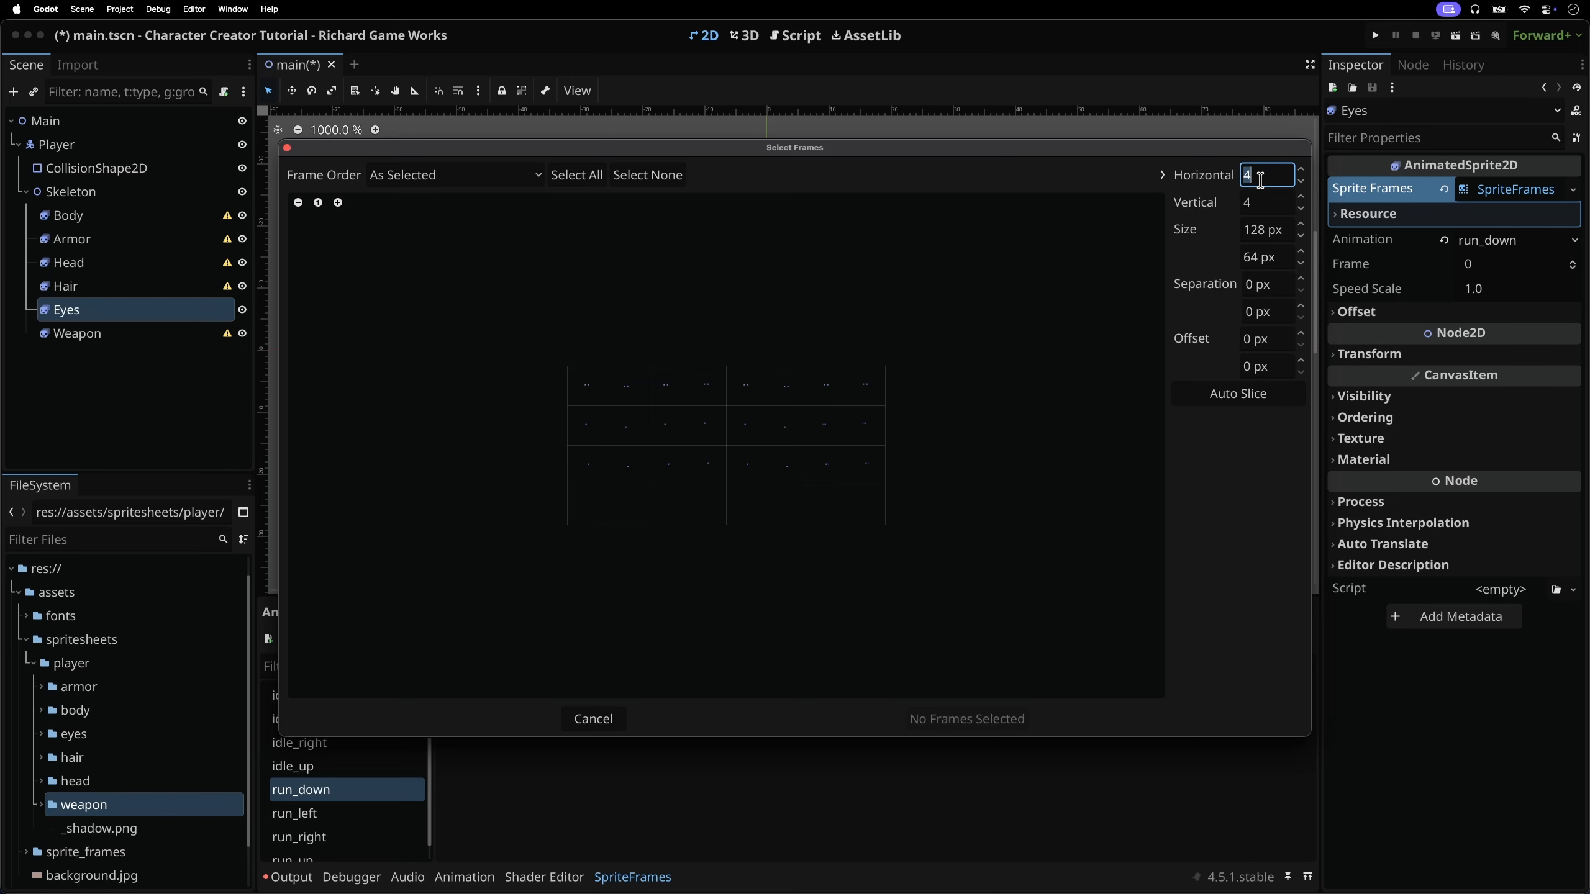
pyautogui.press('Return')
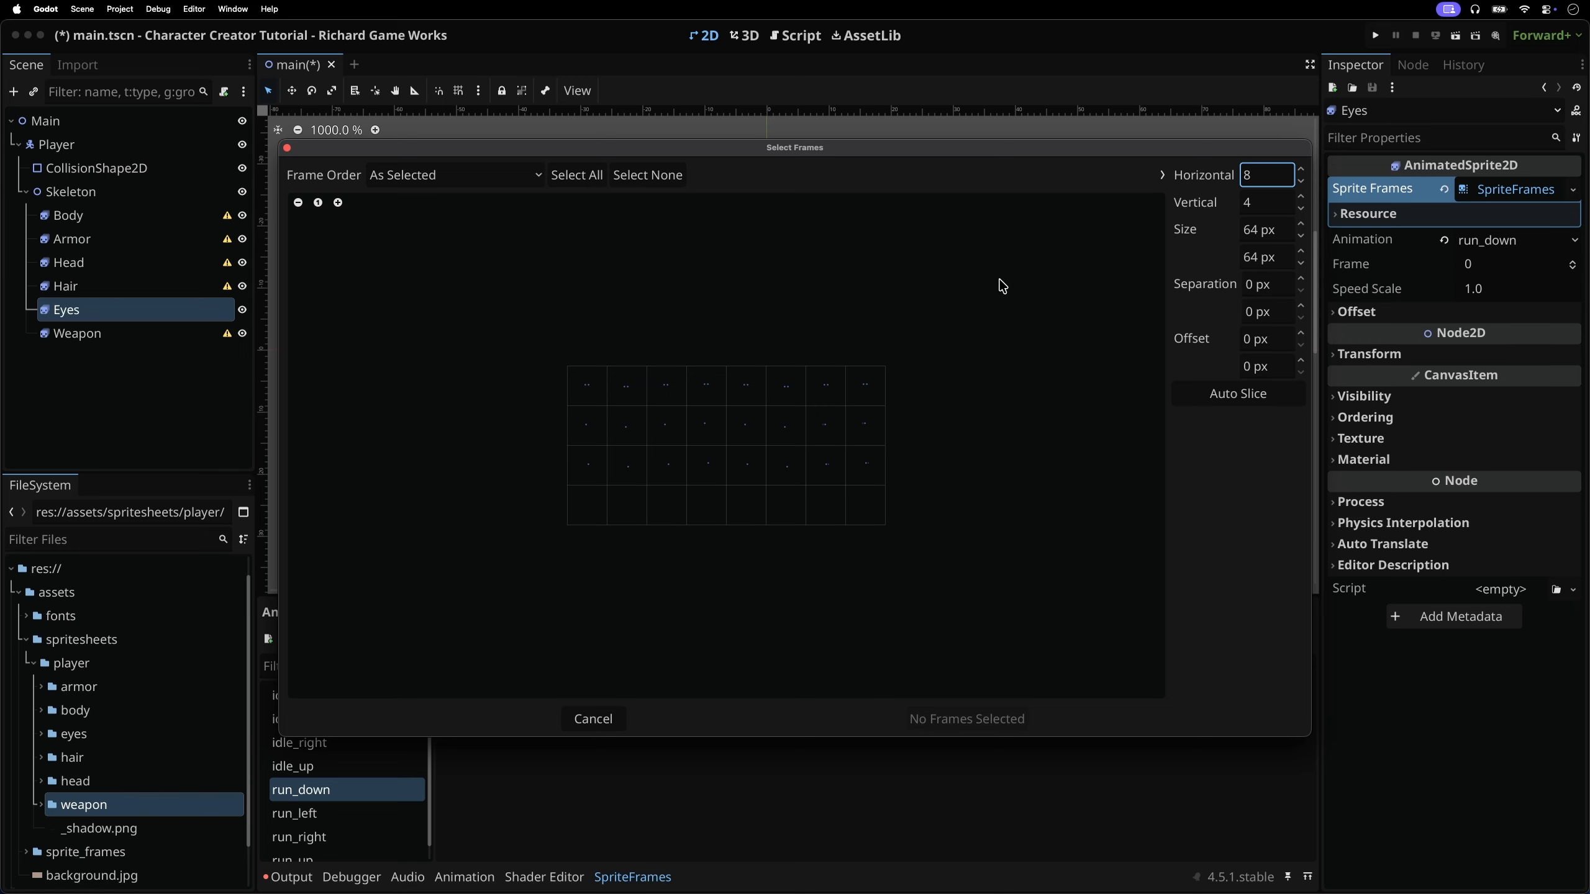
pyautogui.moveTo(587, 384); pyautogui.dragTo(869, 401)
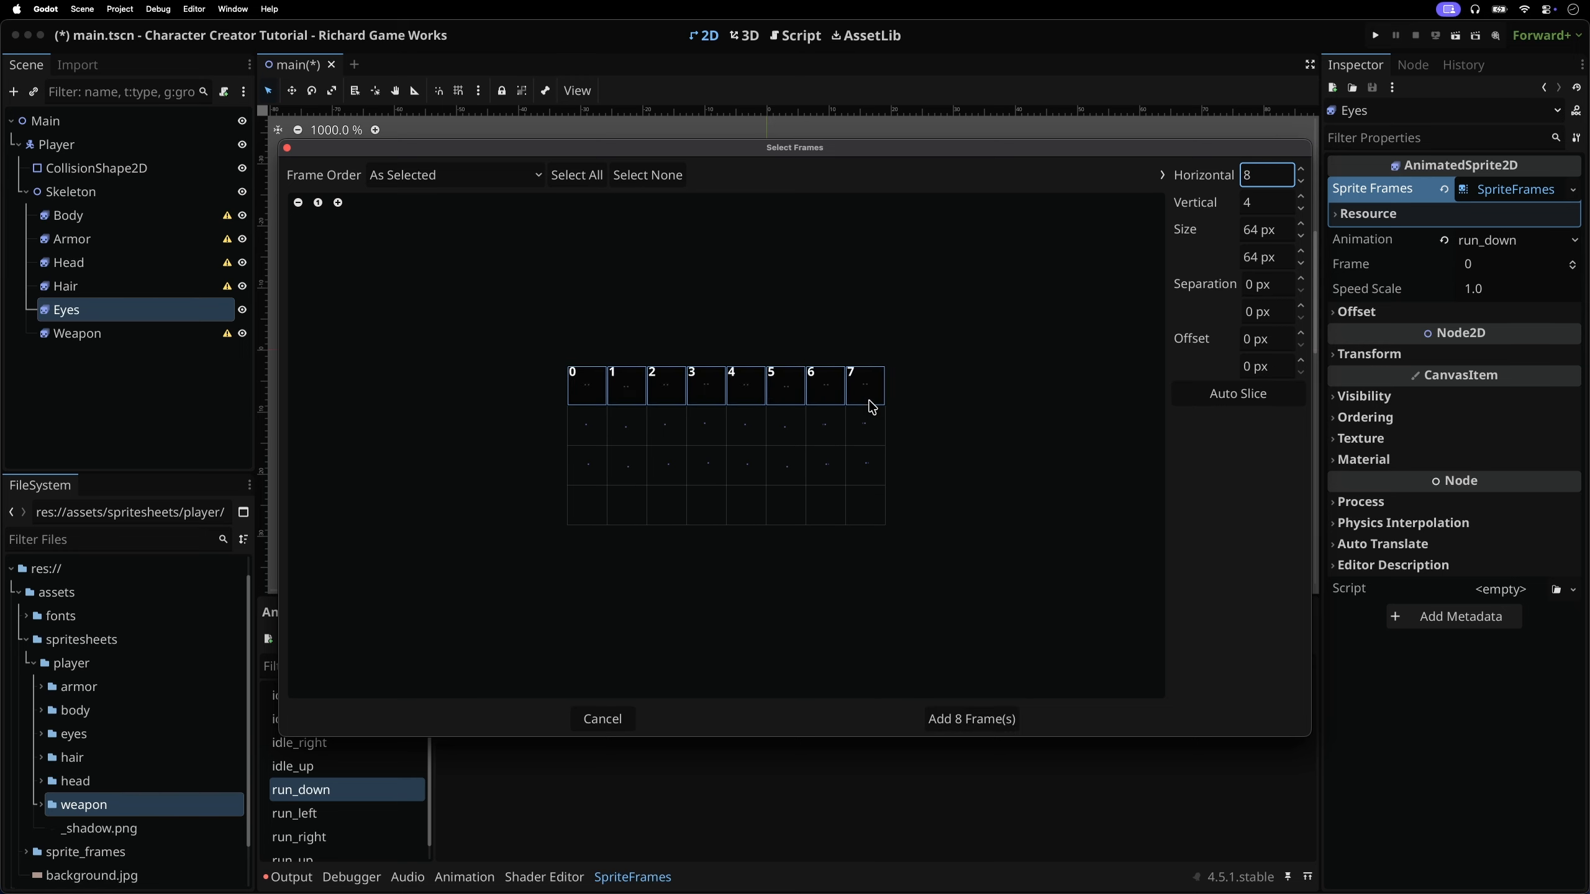
pyautogui.click(959, 720)
# Add the 8 frames of the second row of eyes_run.png to the run_left animation
pyautogui.click(295, 813)
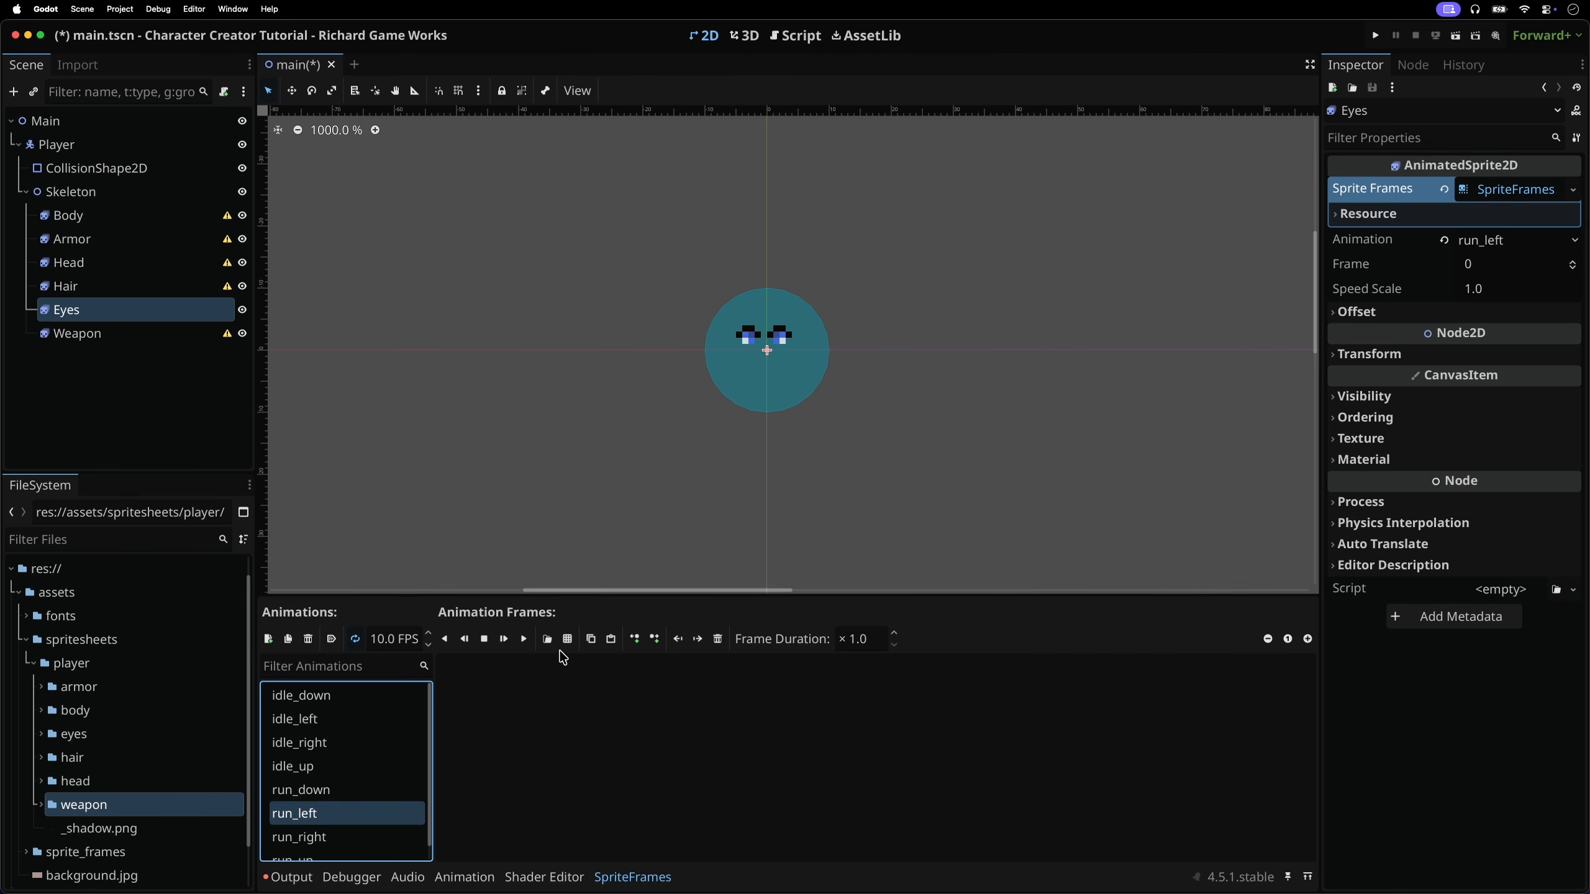
pyautogui.click(568, 639)
pyautogui.doubleClick(686, 339)
pyautogui.moveTo(586, 426); pyautogui.dragTo(867, 426)
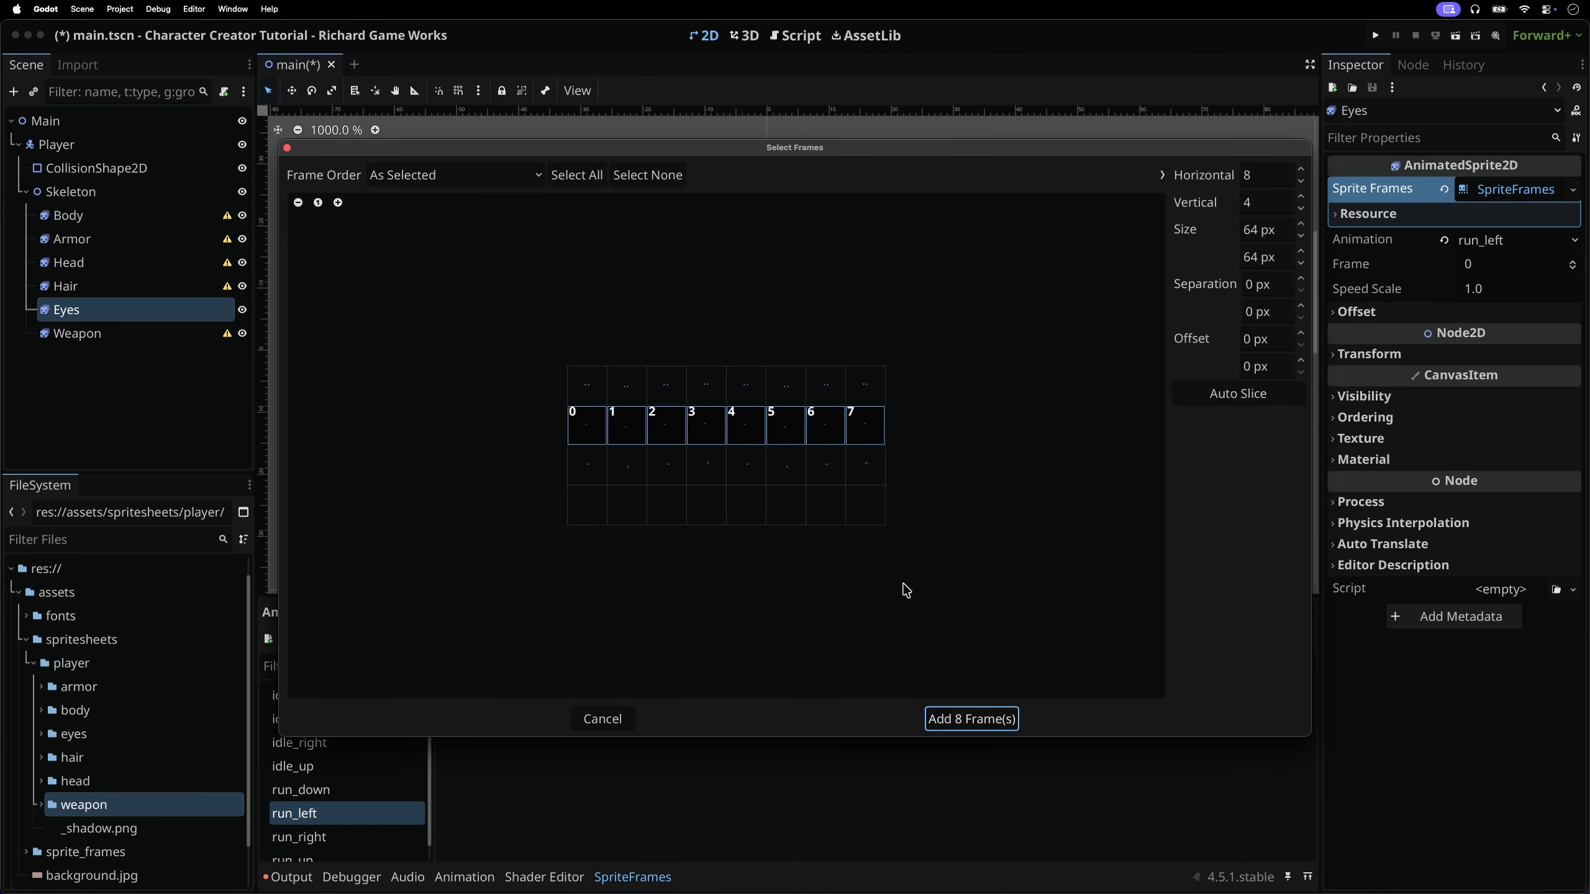
pyautogui.click(971, 719)
# Add the 8 frames of the third row of eyes_run.png to the run_right animation
pyautogui.click(300, 836)
pyautogui.click(567, 639)
pyautogui.doubleClick(689, 362)
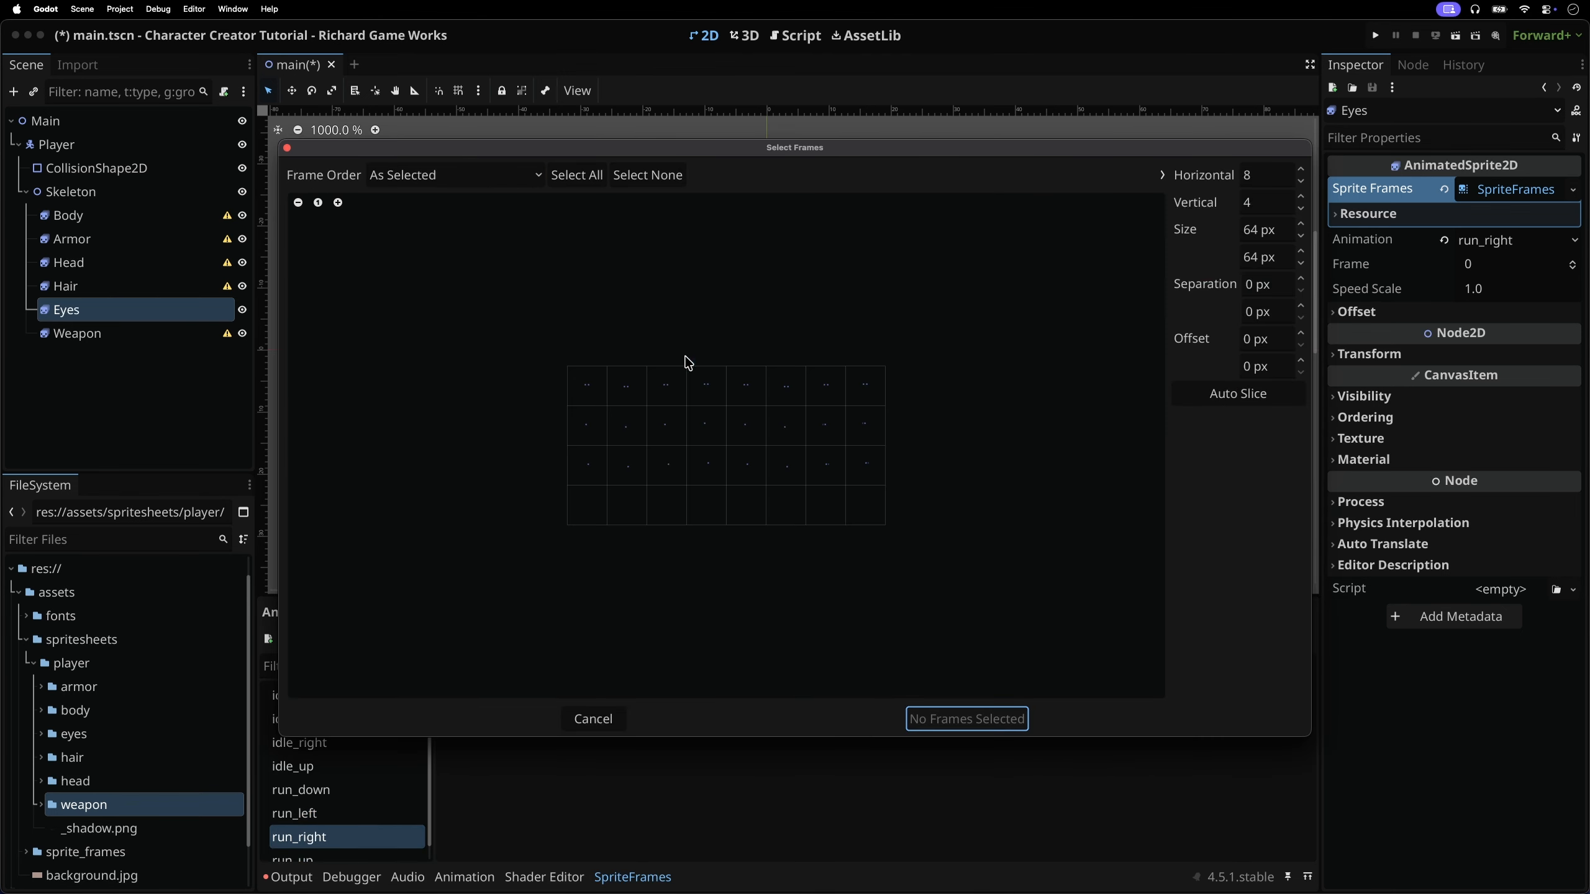
pyautogui.moveTo(587, 464); pyautogui.dragTo(866, 466)
pyautogui.click(967, 719)
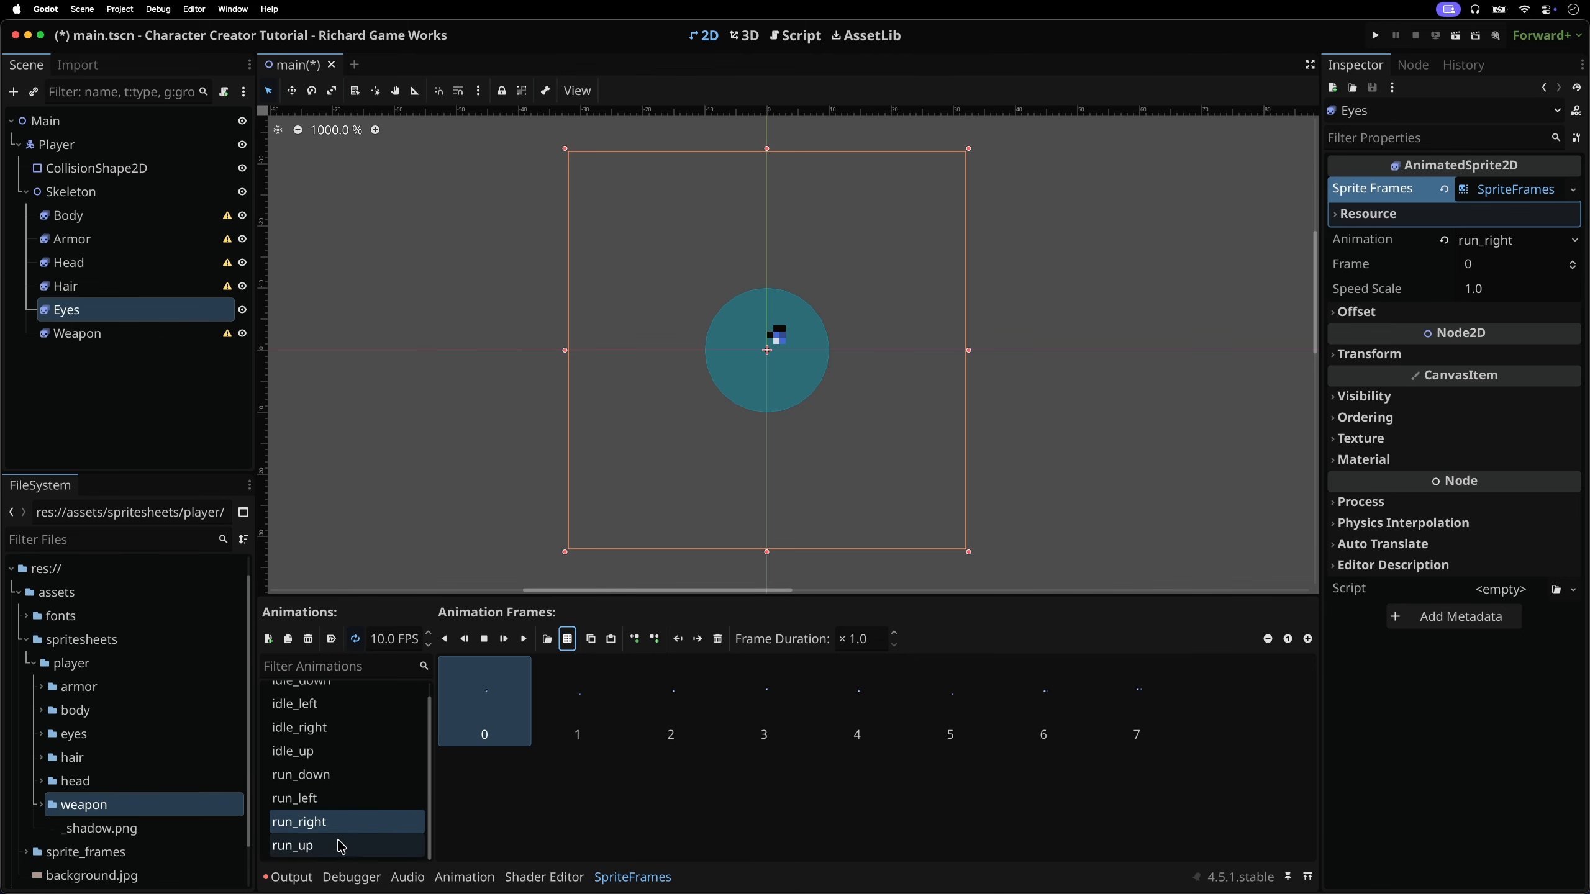
# Add the 8 frames of the fourth row of eyes_run.png to run_up and switch the Eyes sprite back to idle_down
pyautogui.click(341, 846)
pyautogui.click(568, 639)
pyautogui.doubleClick(688, 376)
pyautogui.moveTo(586, 506); pyautogui.dragTo(861, 526)
pyautogui.click(954, 720)
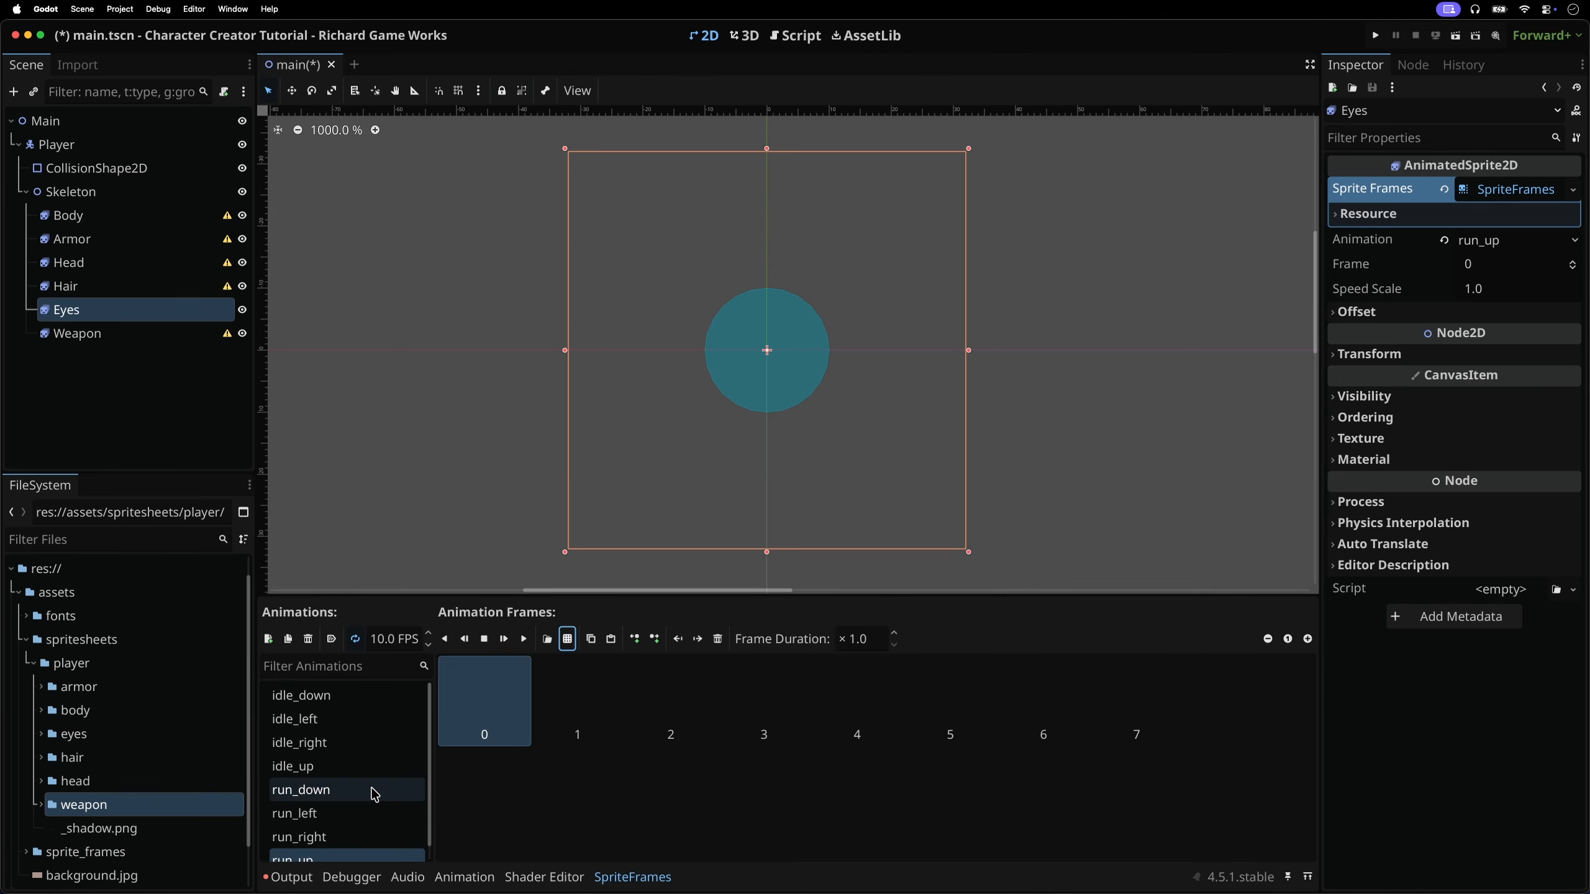
pyautogui.click(367, 692)
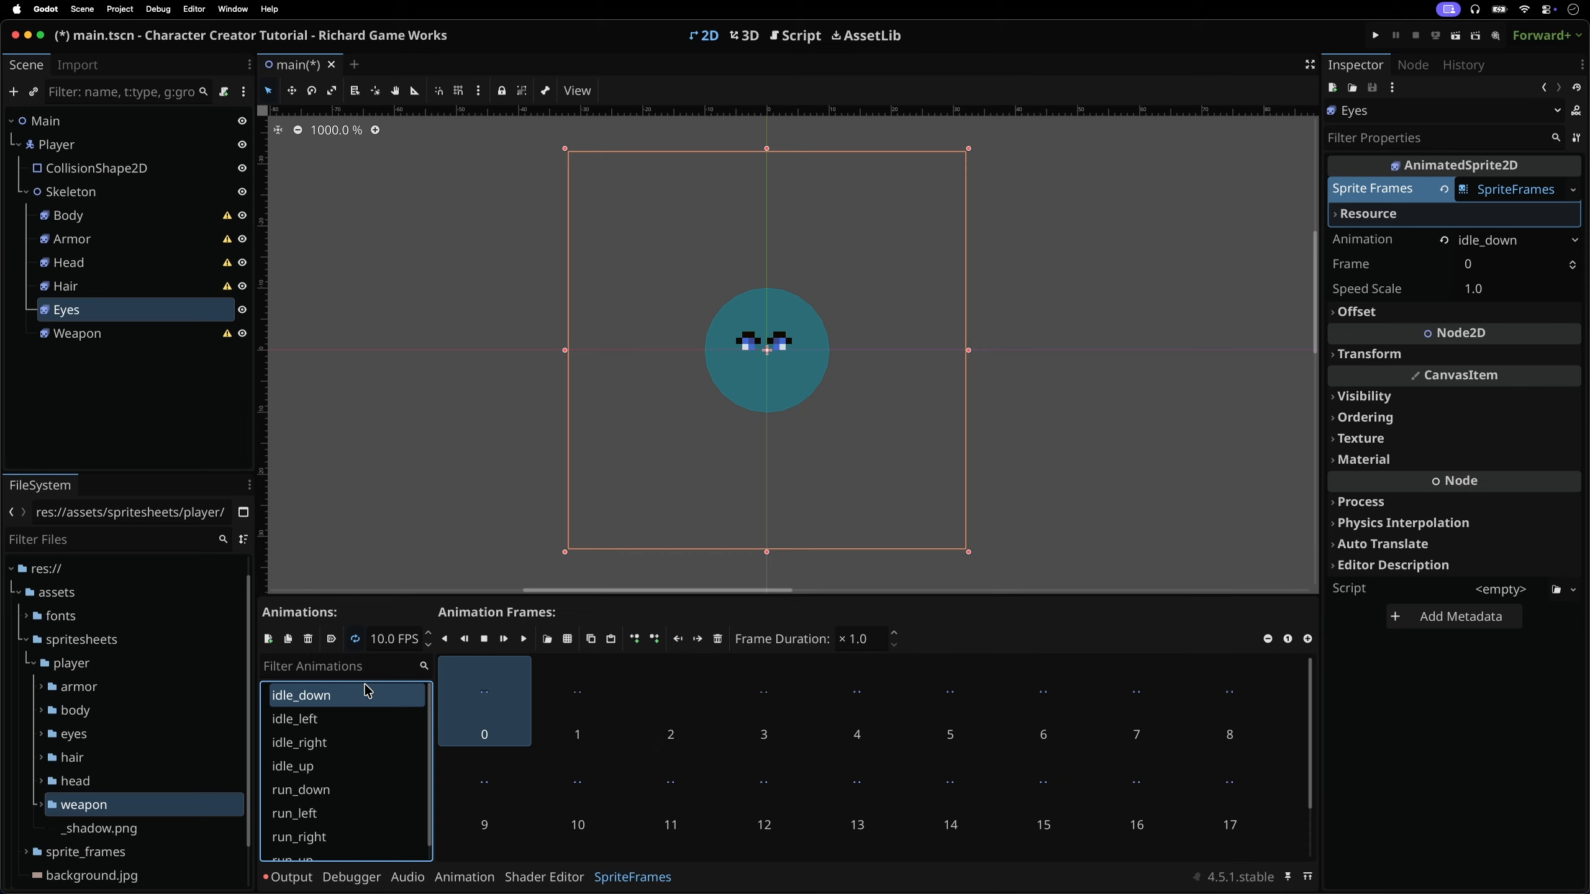
# Expand the assets/sprite_frames folder and look through its prepared sprite frame resources
pyautogui.click(28, 852)
pyautogui.scroll(-5, 94, 801)
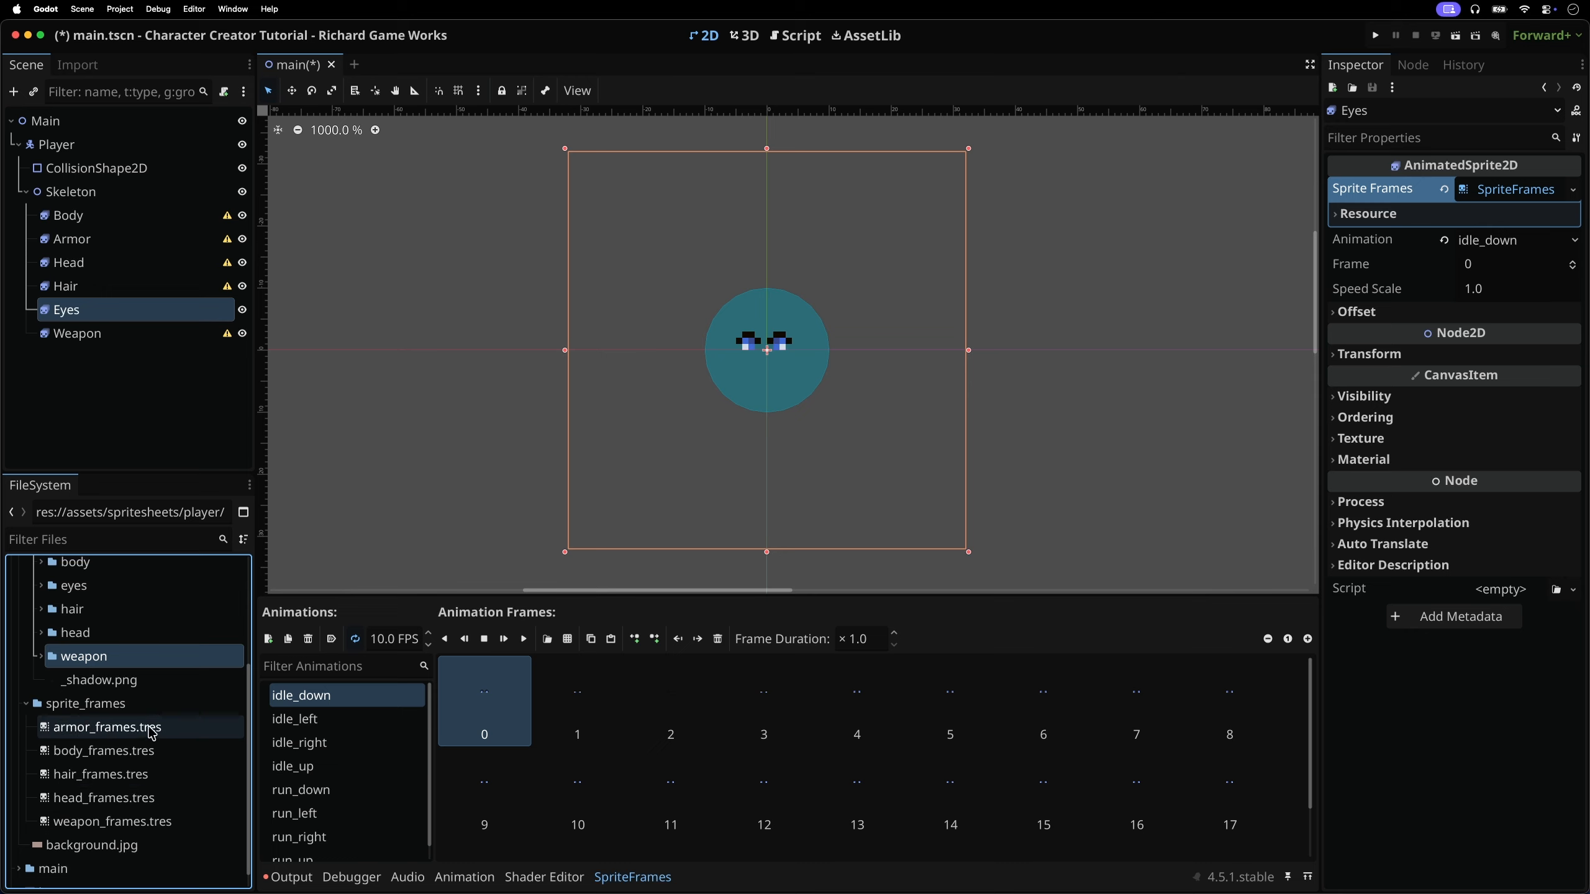
pyautogui.click(149, 739)
pyautogui.click(148, 749)
pyautogui.click(137, 773)
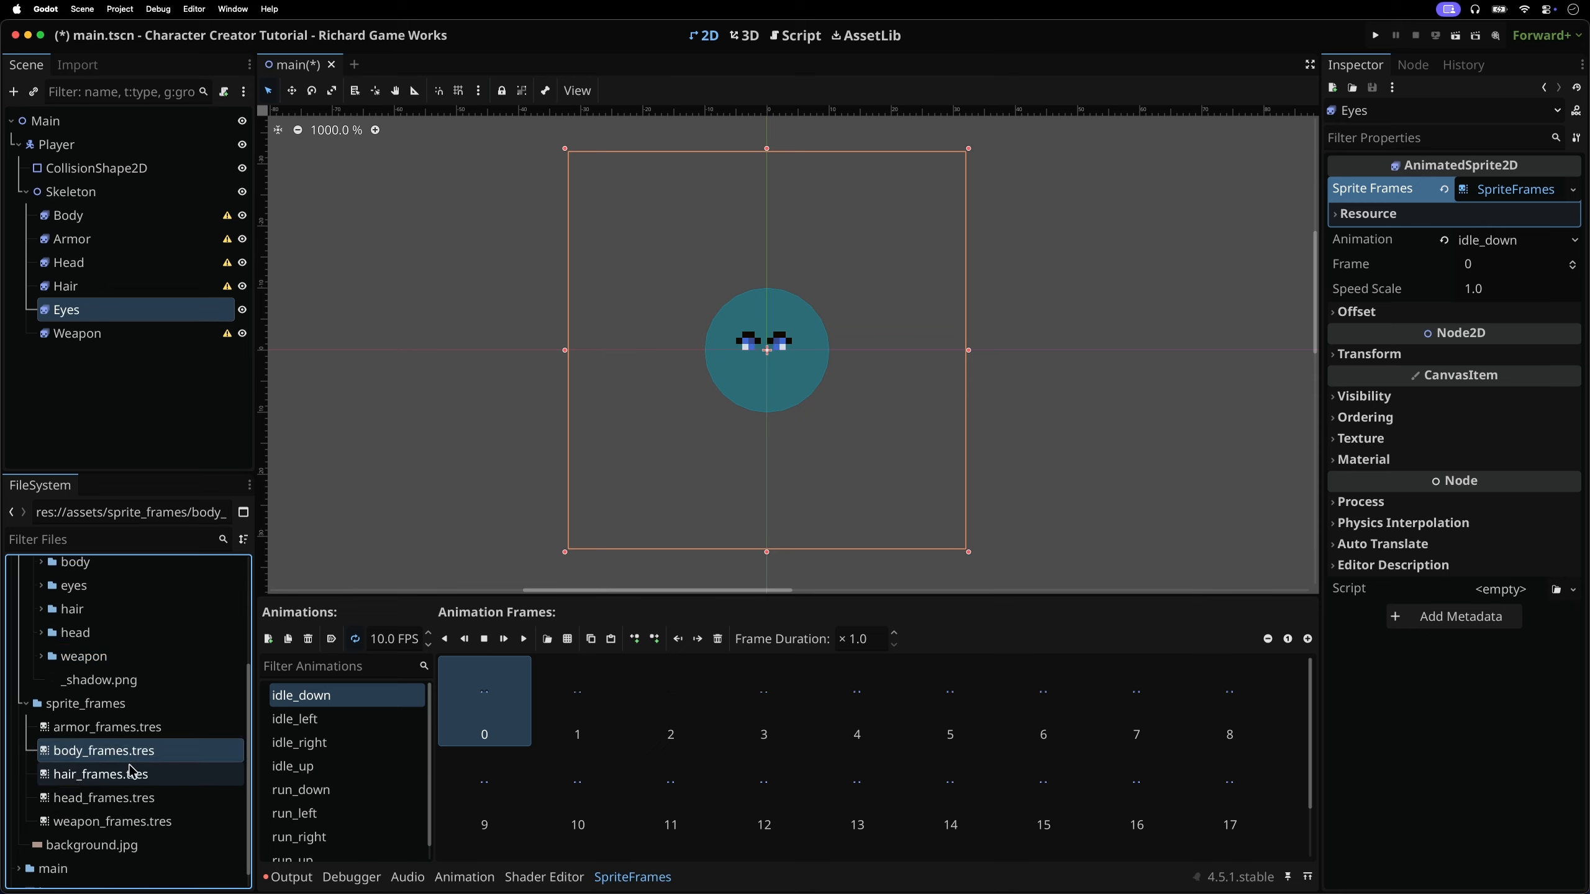
pyautogui.click(114, 799)
pyautogui.click(115, 821)
pyautogui.click(164, 703)
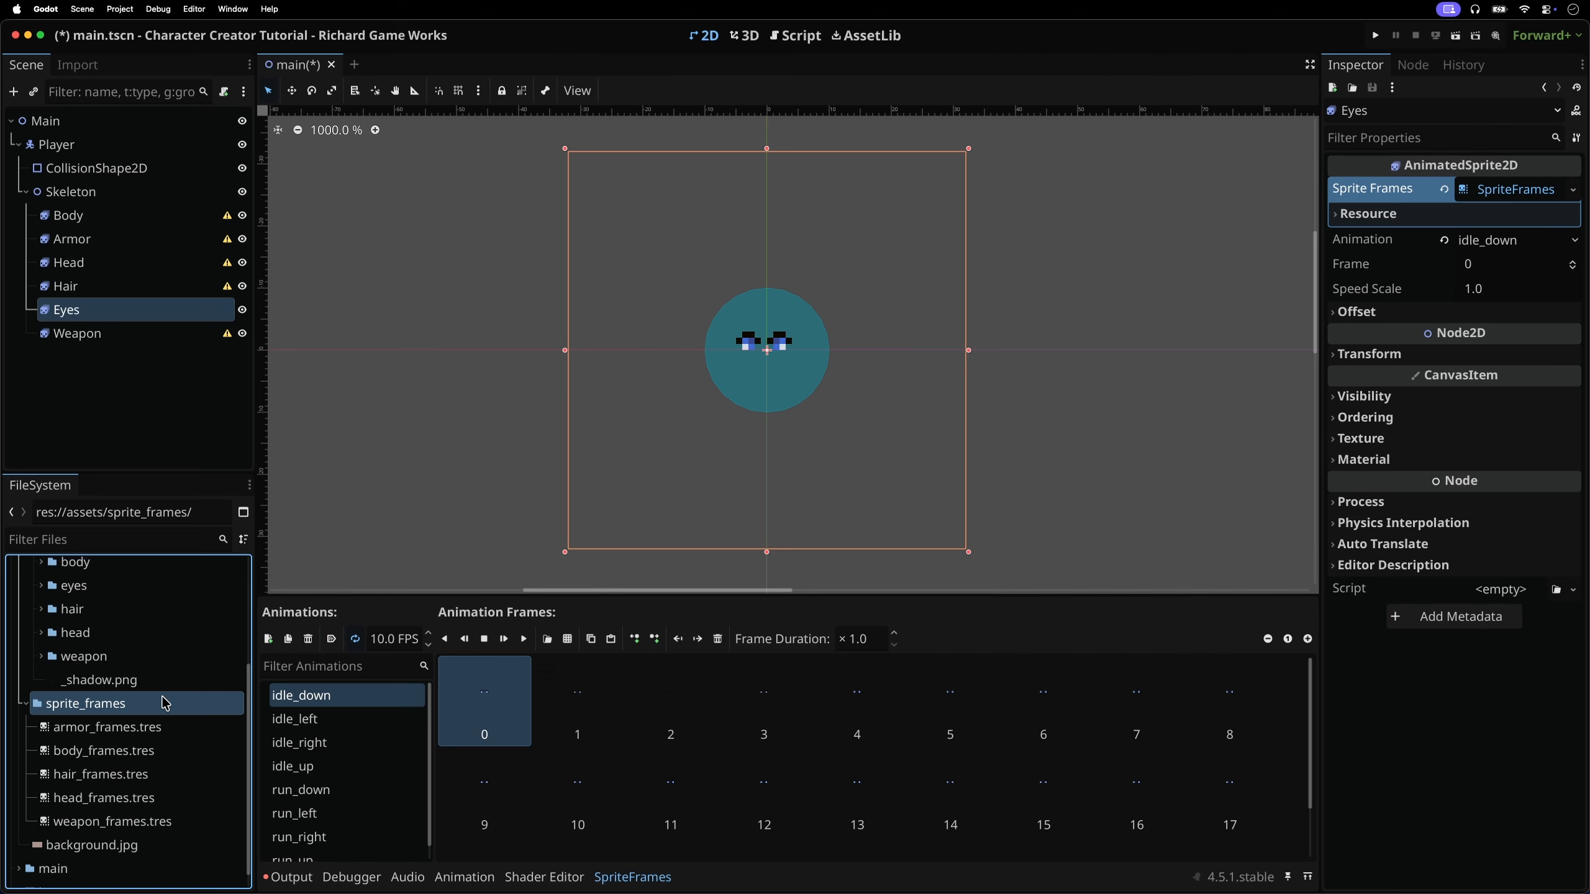
# Assign body_frames.tres to the Body node's Sprite Frames and armor_frames.tres to the Armor node's
pyautogui.click(106, 216)
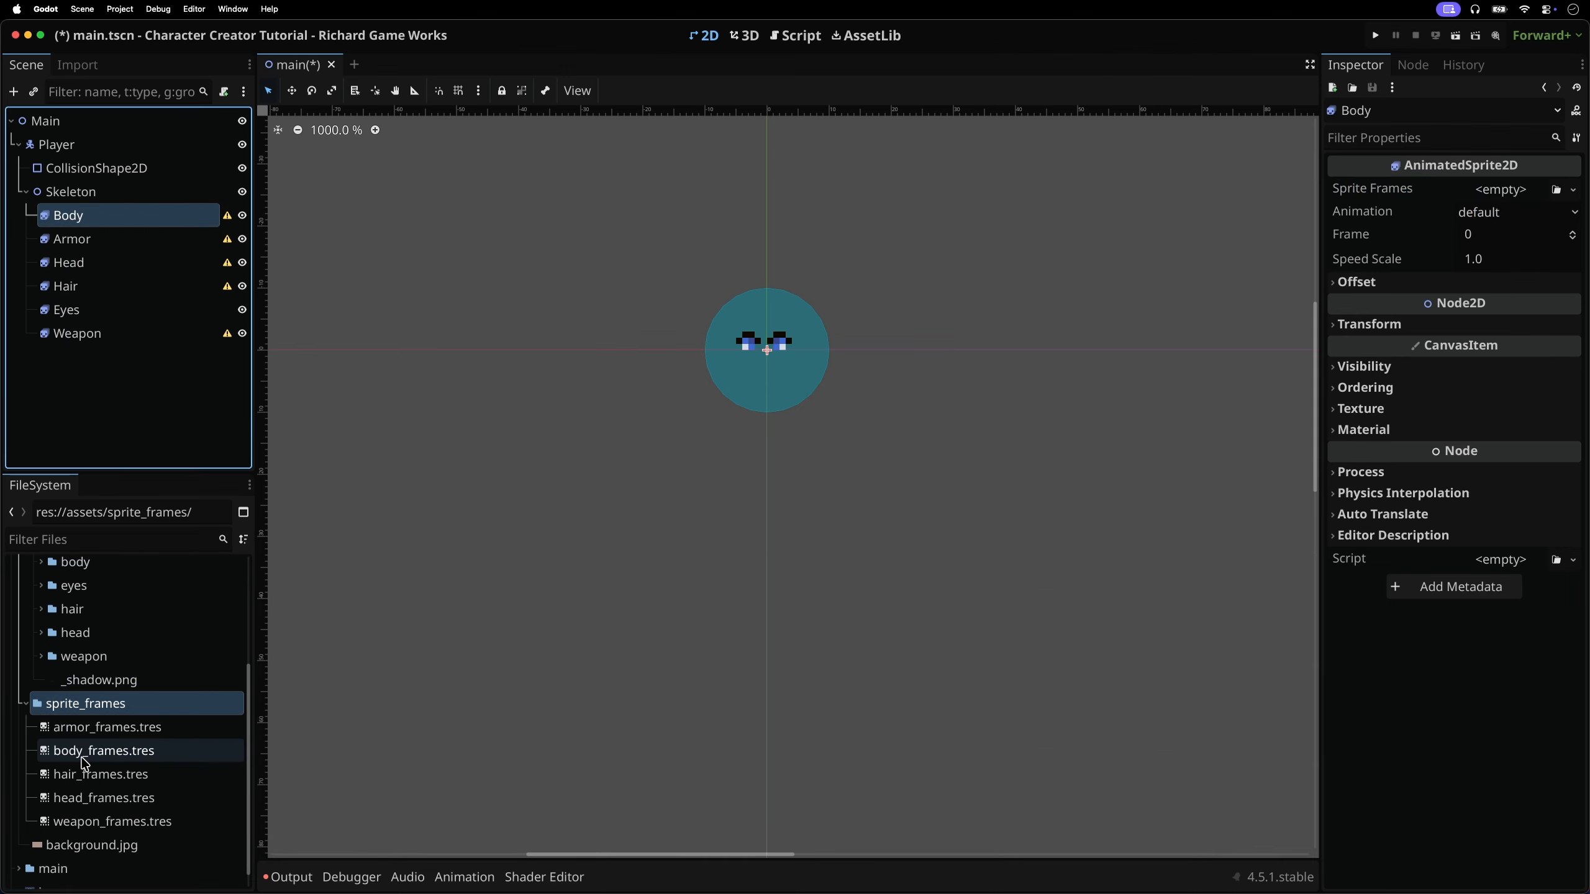
pyautogui.moveTo(85, 763); pyautogui.dragTo(1464, 189)
pyautogui.click(138, 239)
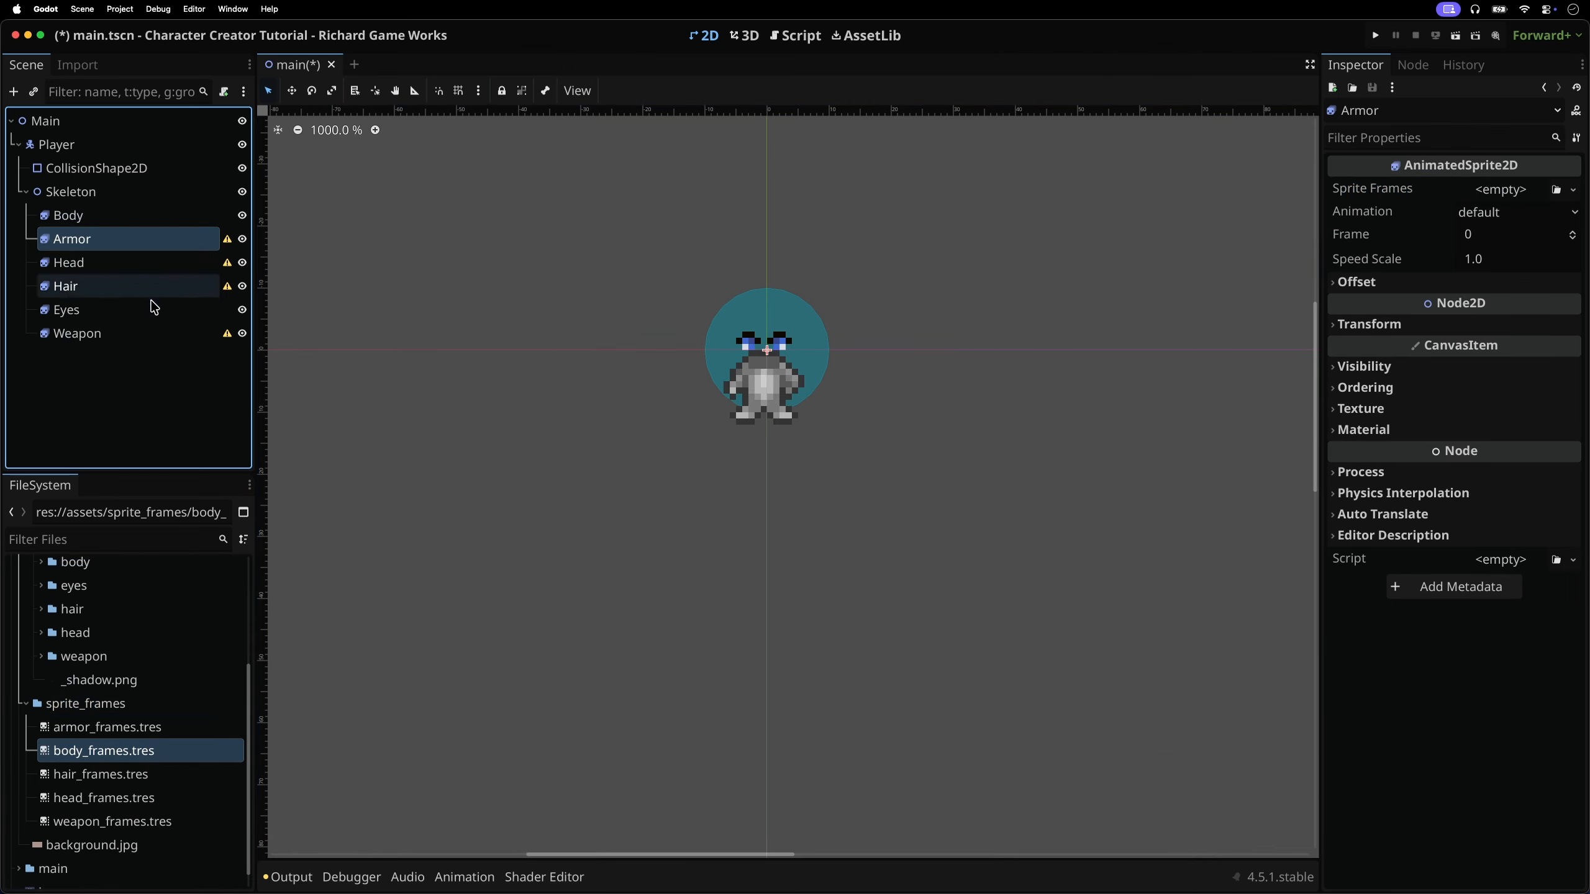
pyautogui.moveTo(103, 727); pyautogui.dragTo(1501, 192)
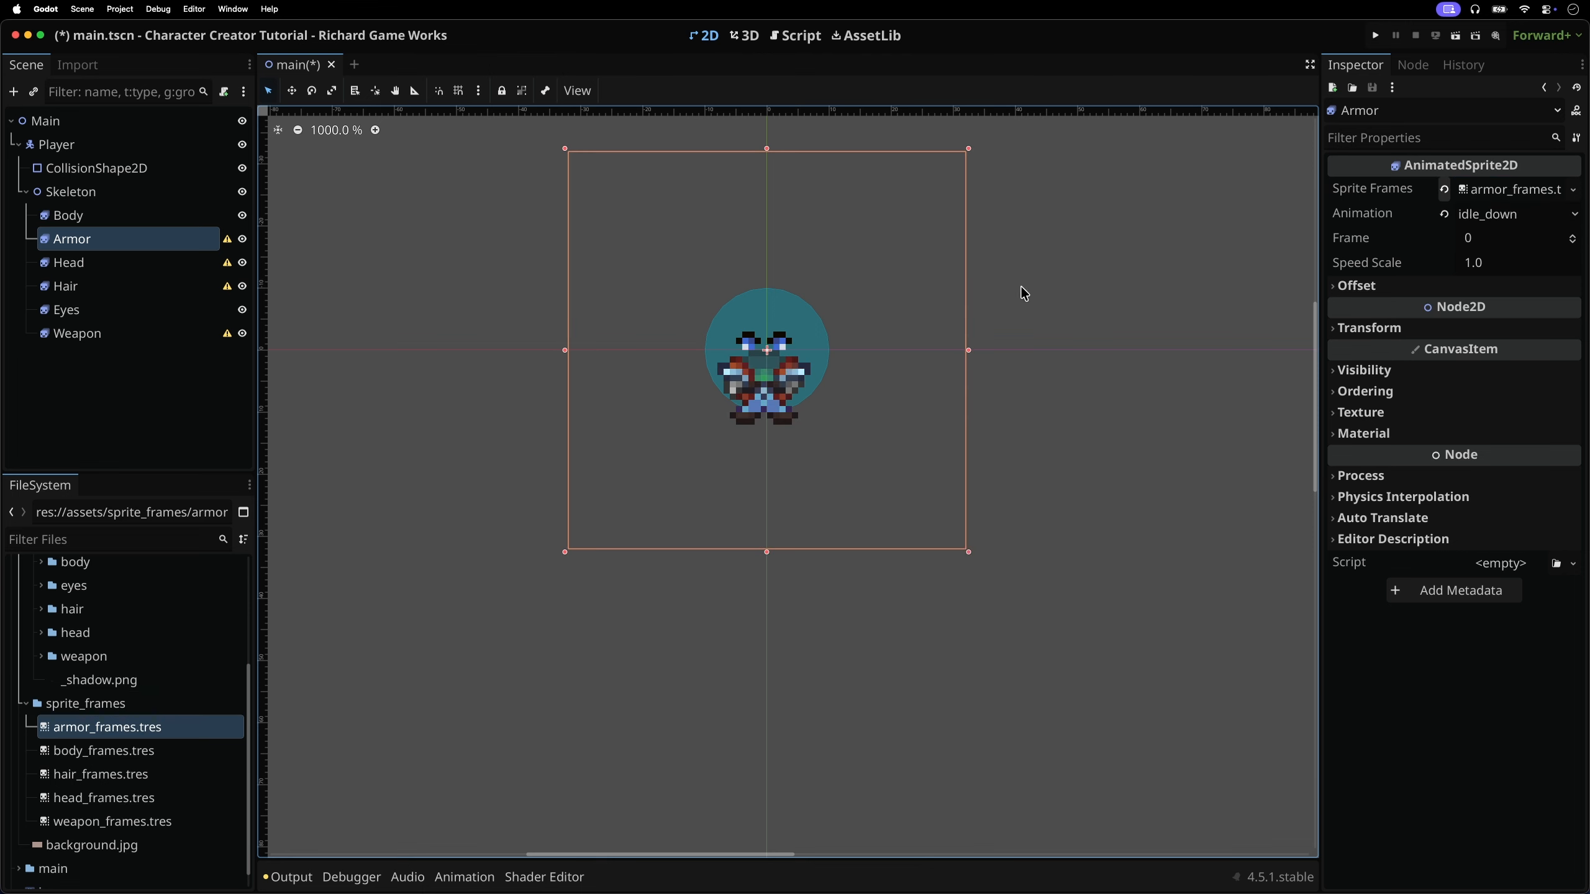
# Assign head_frames.tres, hair_frames.tres and weapon_frames.tres as the Sprite Frames of the Head, Hair and Weapon nodes
pyautogui.click(117, 264)
pyautogui.moveTo(103, 798); pyautogui.dragTo(1513, 188)
pyautogui.click(117, 285)
pyautogui.moveTo(100, 774); pyautogui.dragTo(1501, 190)
pyautogui.click(69, 333)
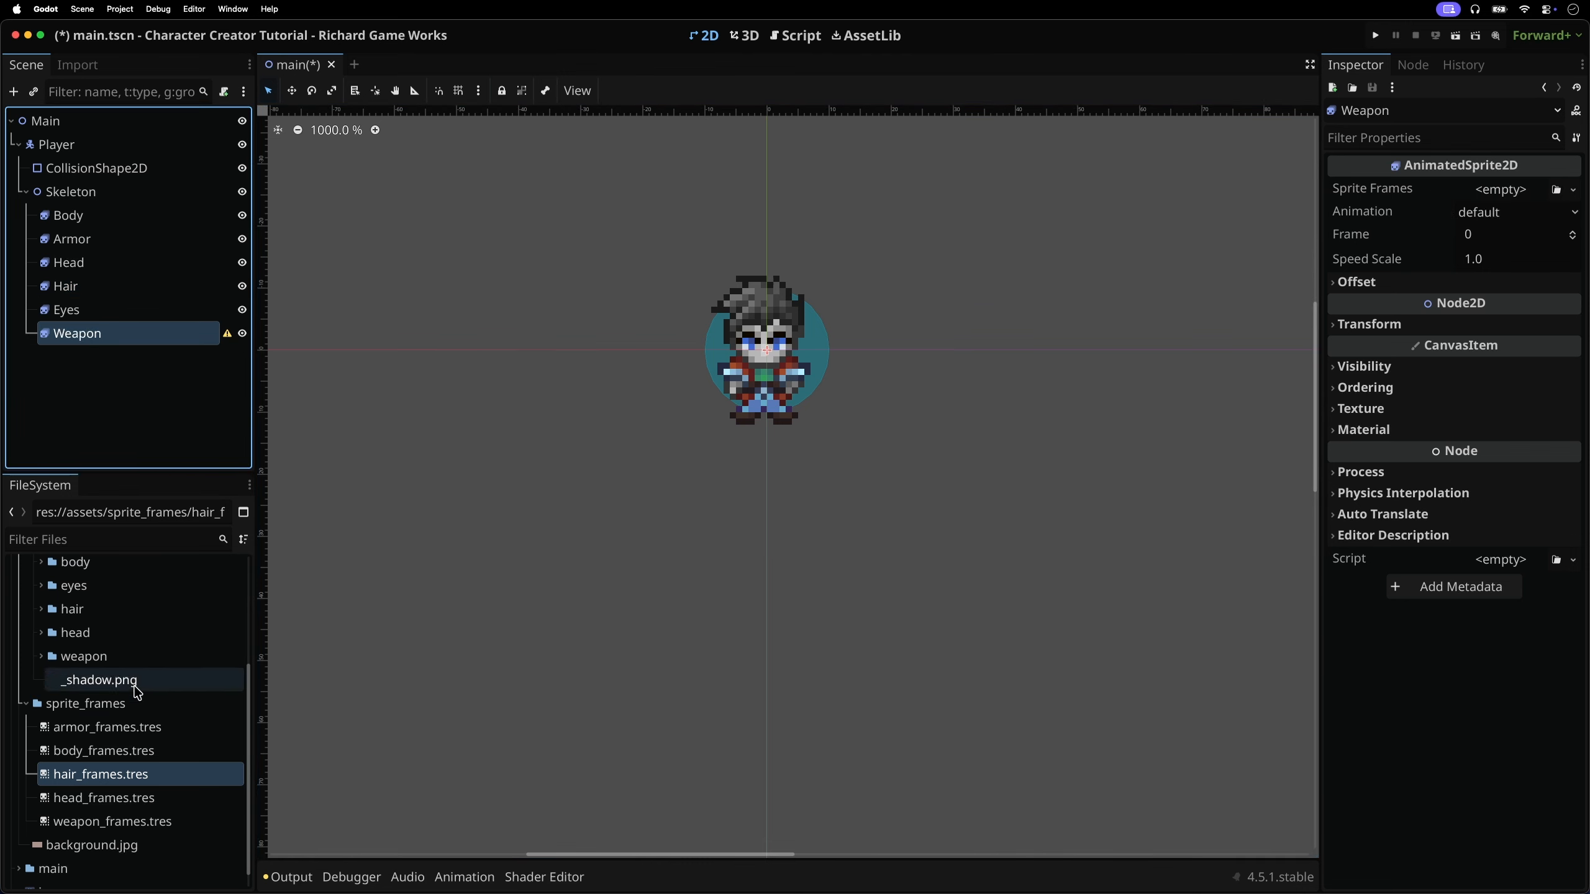
pyautogui.moveTo(106, 821); pyautogui.dragTo(1501, 190)
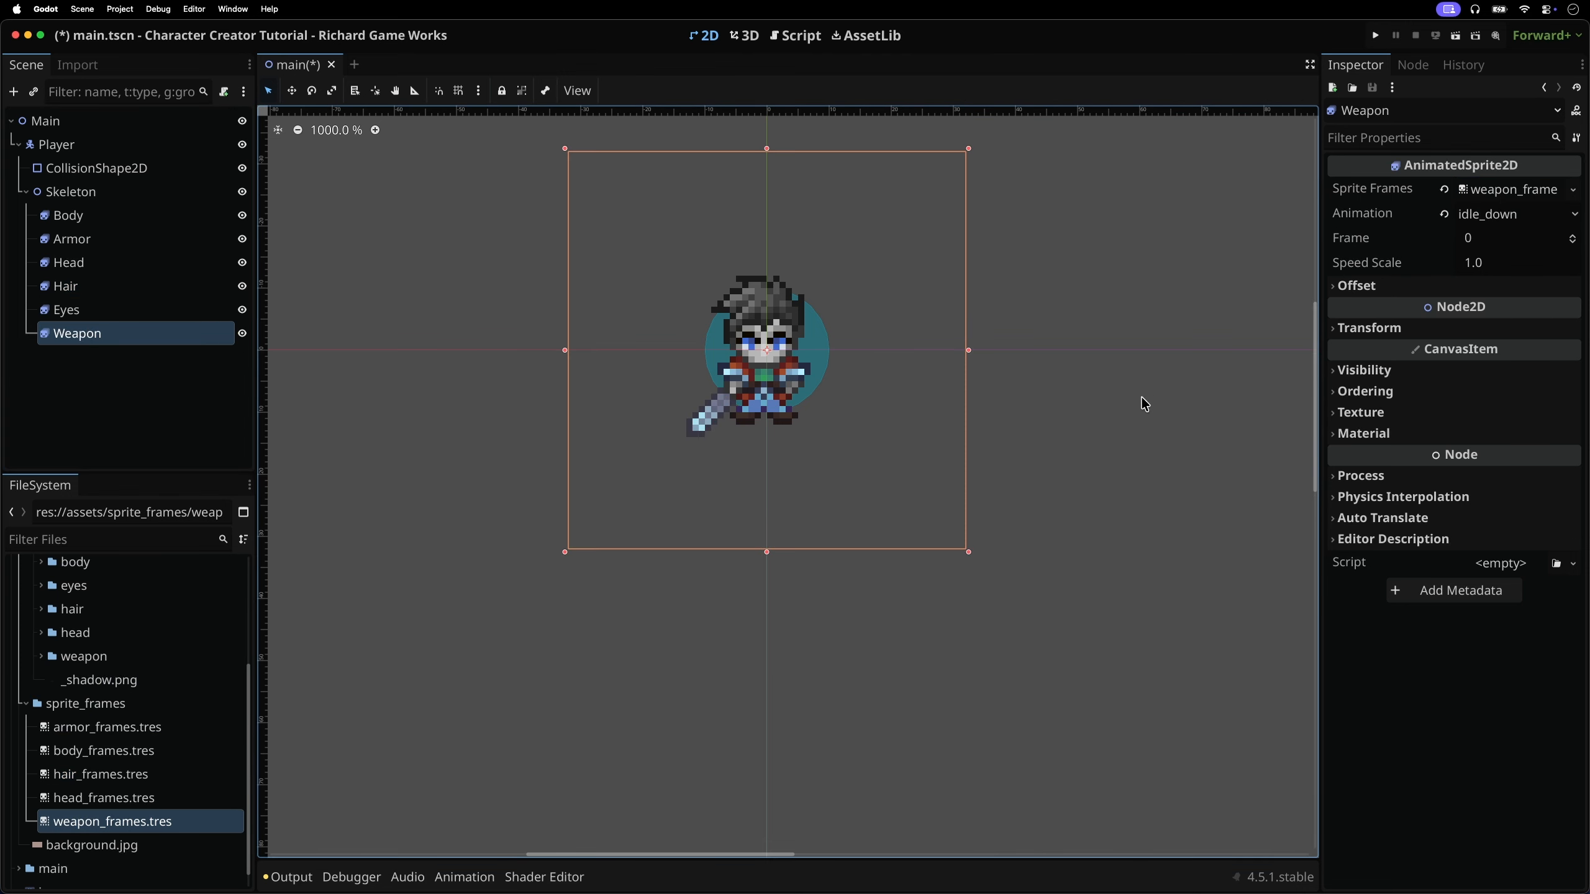
# Preview the run_down animation frames on all six sprite nodes from Body to Weapon together and return them to idle_down
pyautogui.click(117, 216)
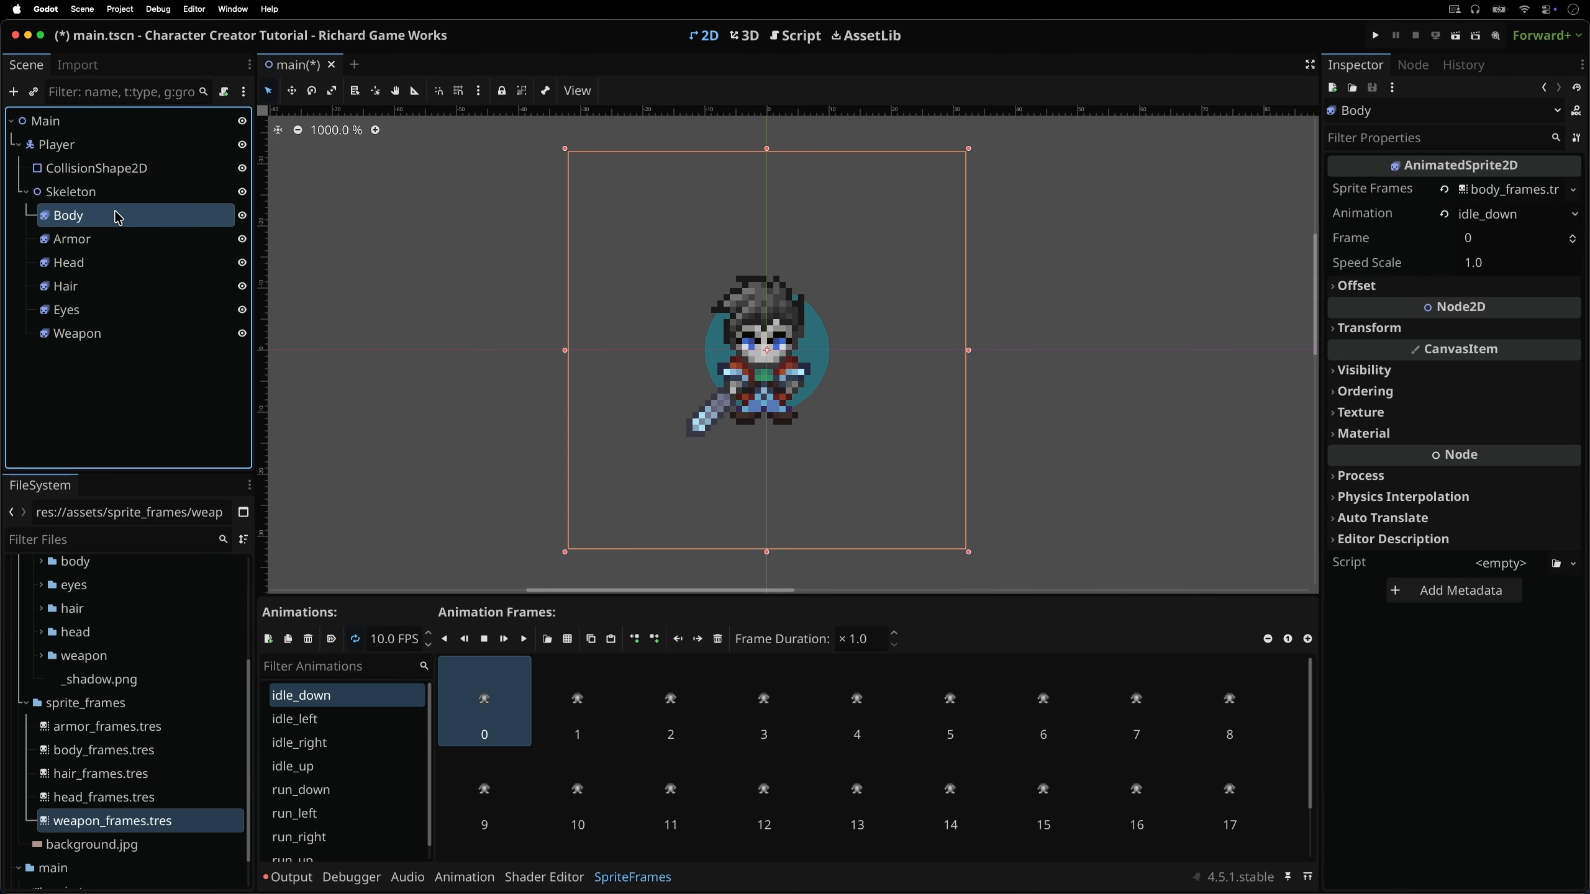
pyautogui.keyDown('shift'); pyautogui.click(97, 335); pyautogui.keyUp('shift')
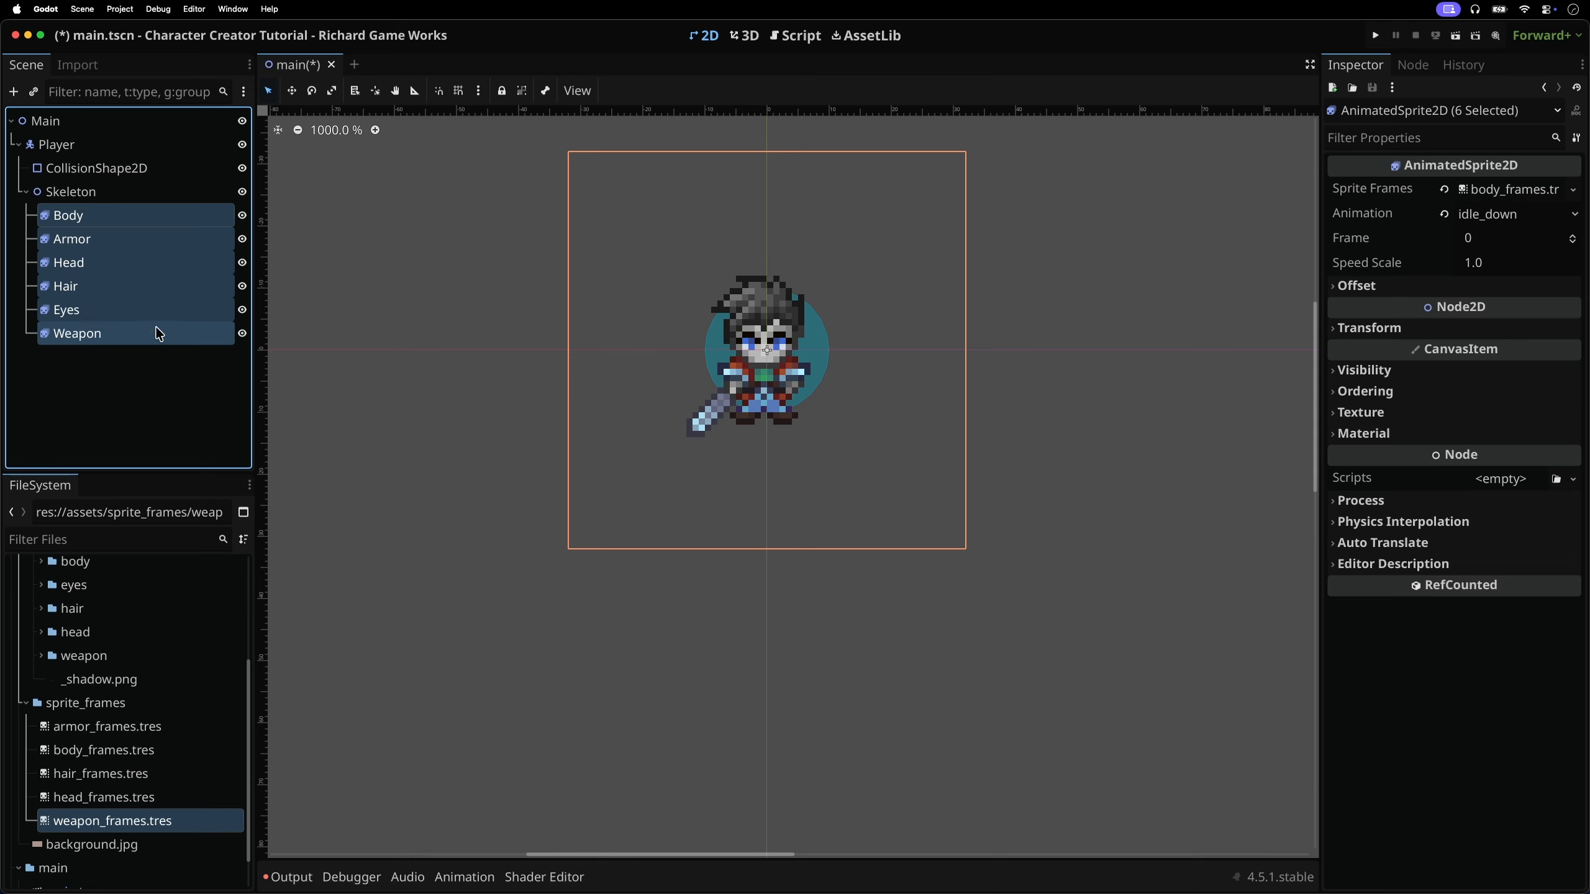
pyautogui.click(1510, 219)
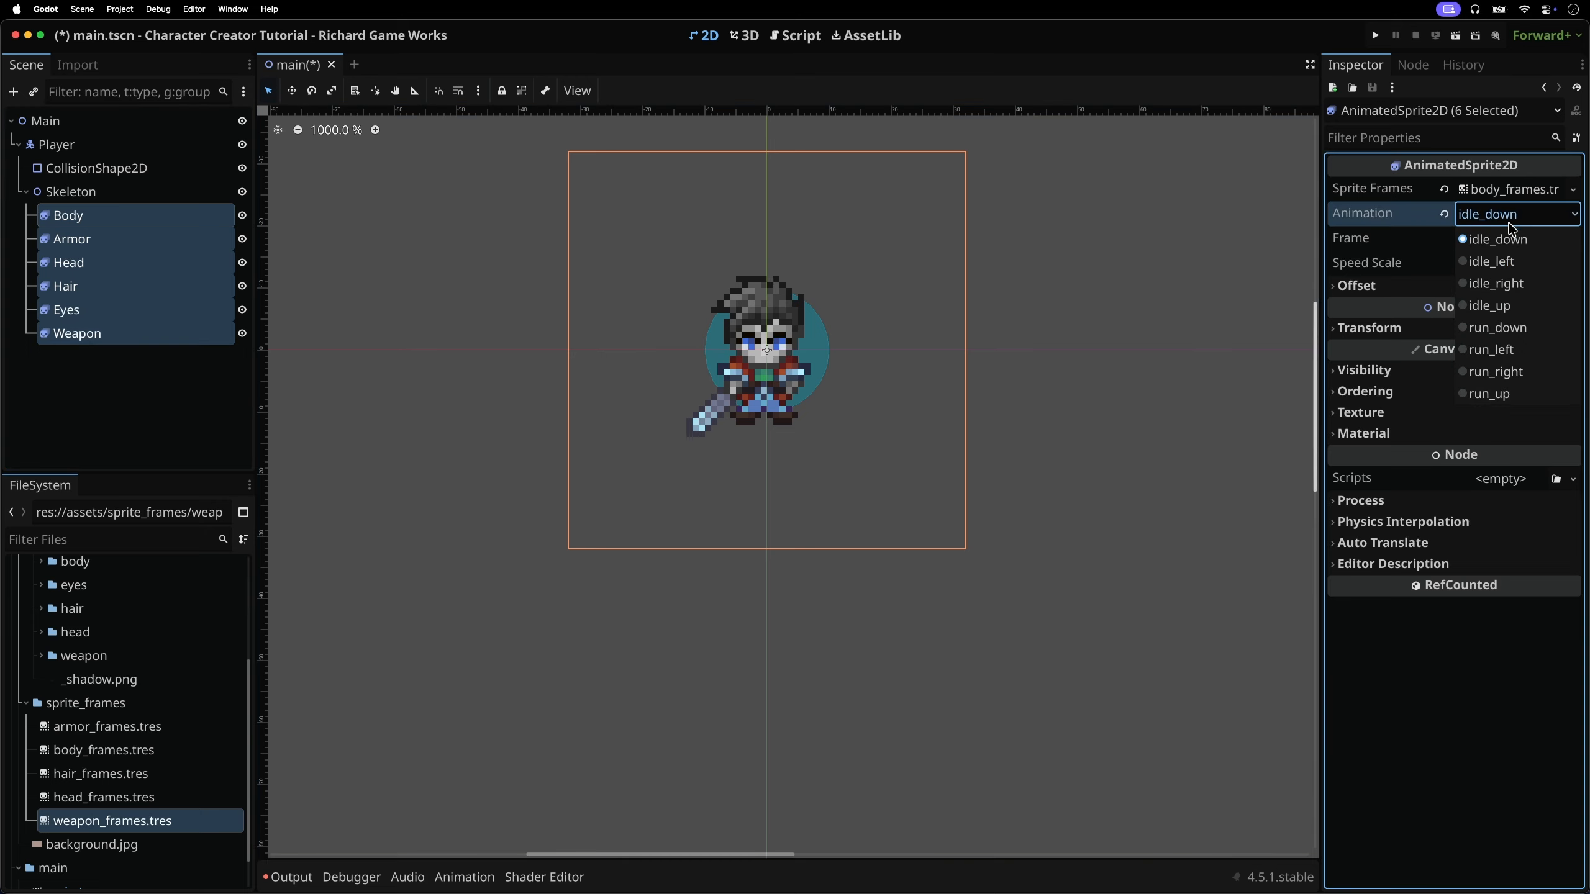
pyautogui.click(1518, 327)
pyautogui.click(1496, 239)
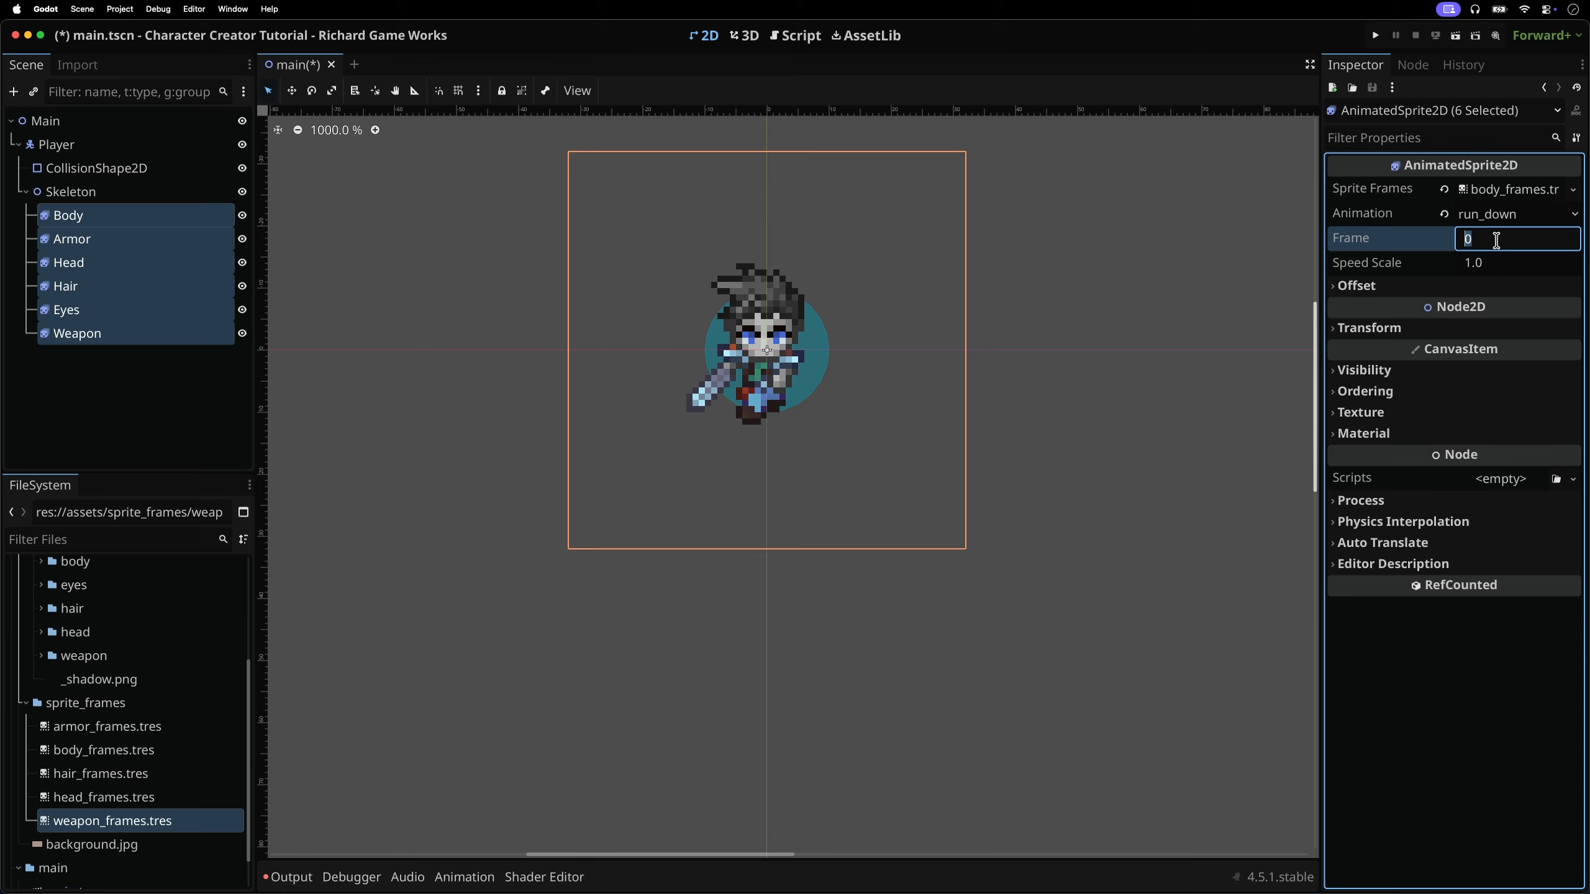
pyautogui.write('7')
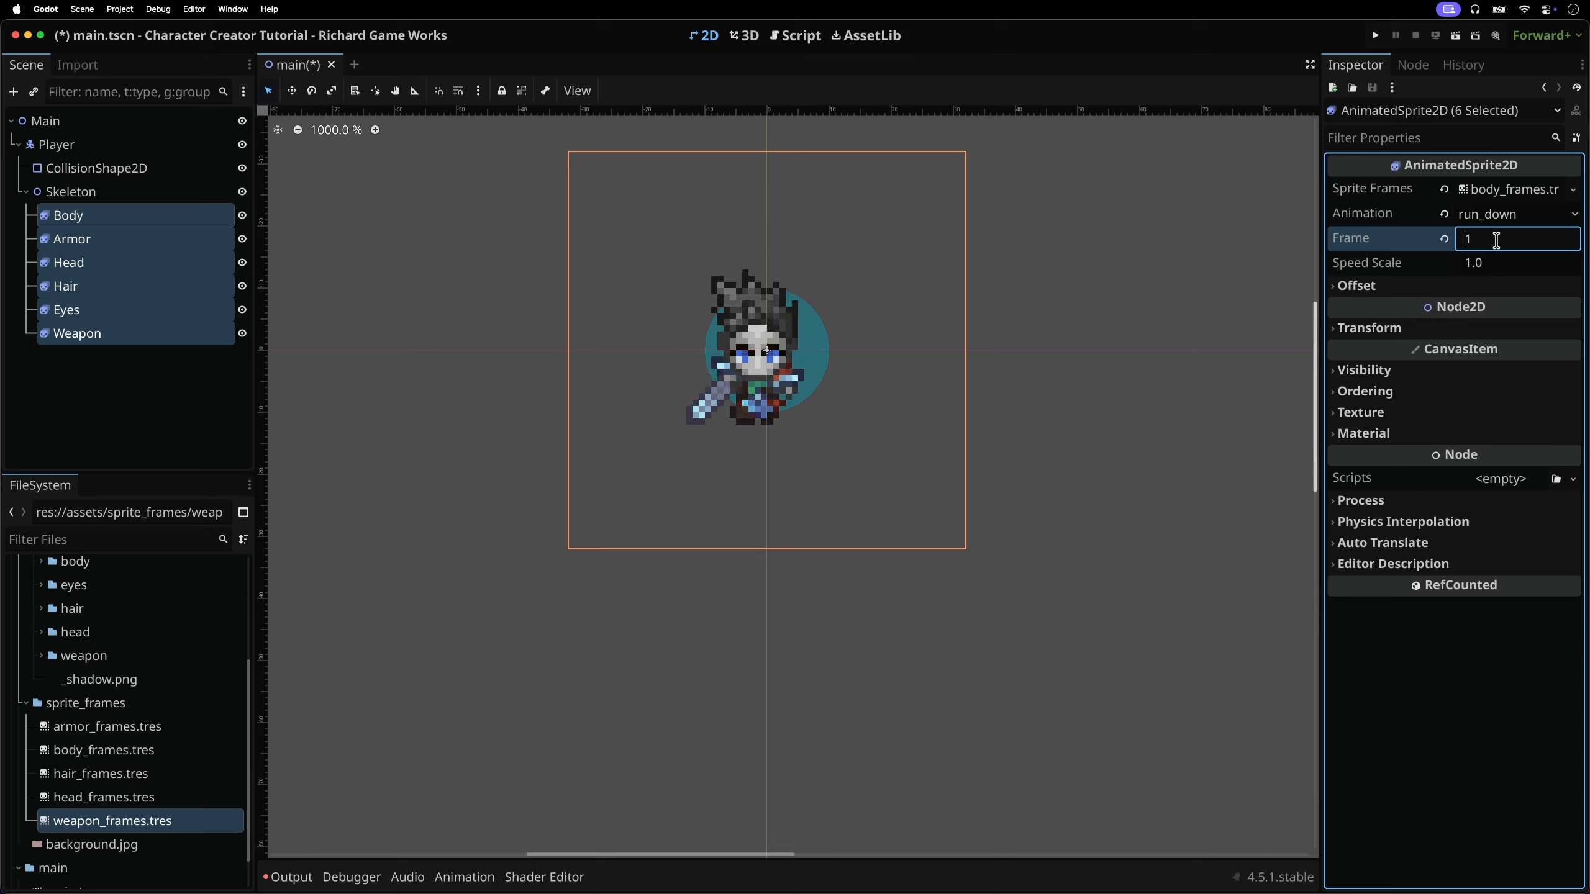
pyautogui.press('Return')
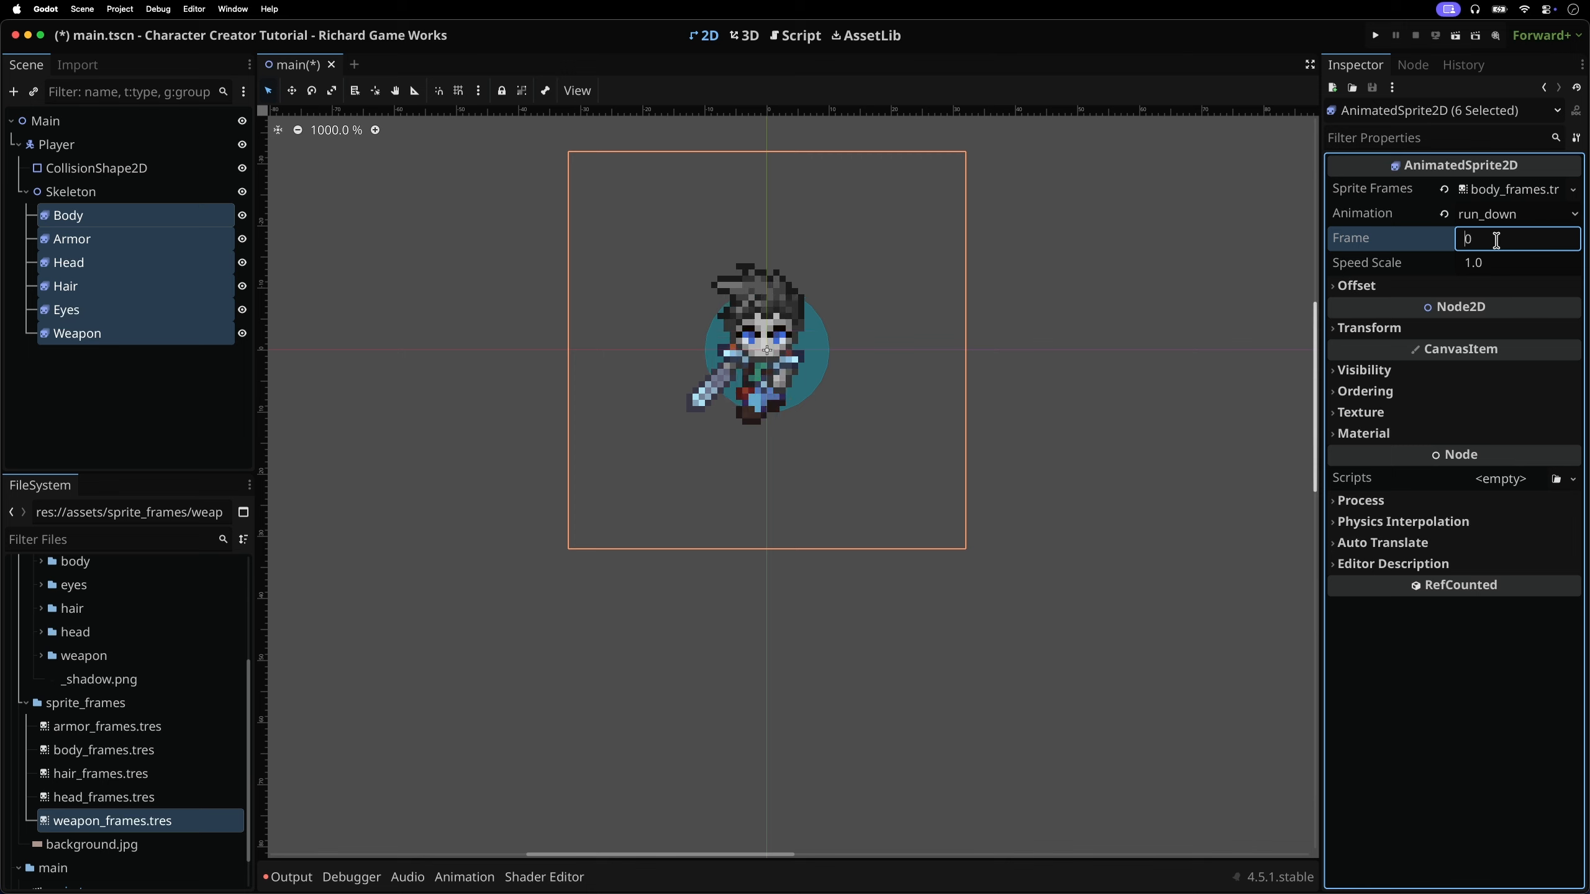
pyautogui.click(1502, 214)
pyautogui.click(1502, 239)
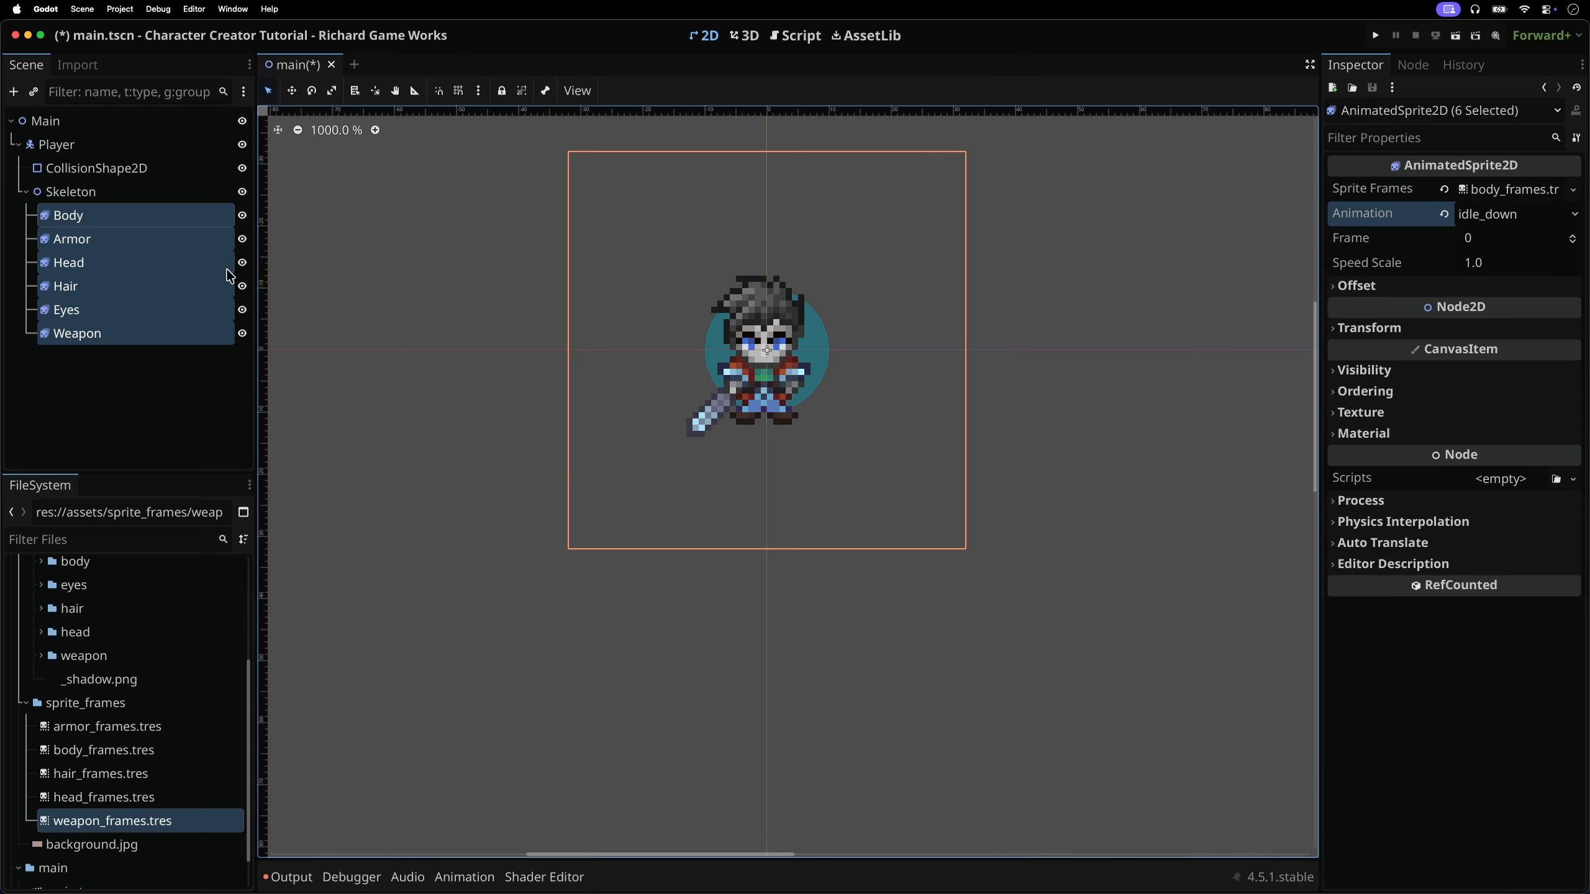
# Add a Sprite2D named Shadow under Skeleton and assign _shadow.png as its texture
pyautogui.rightClick(100, 191)
pyautogui.click(150, 201)
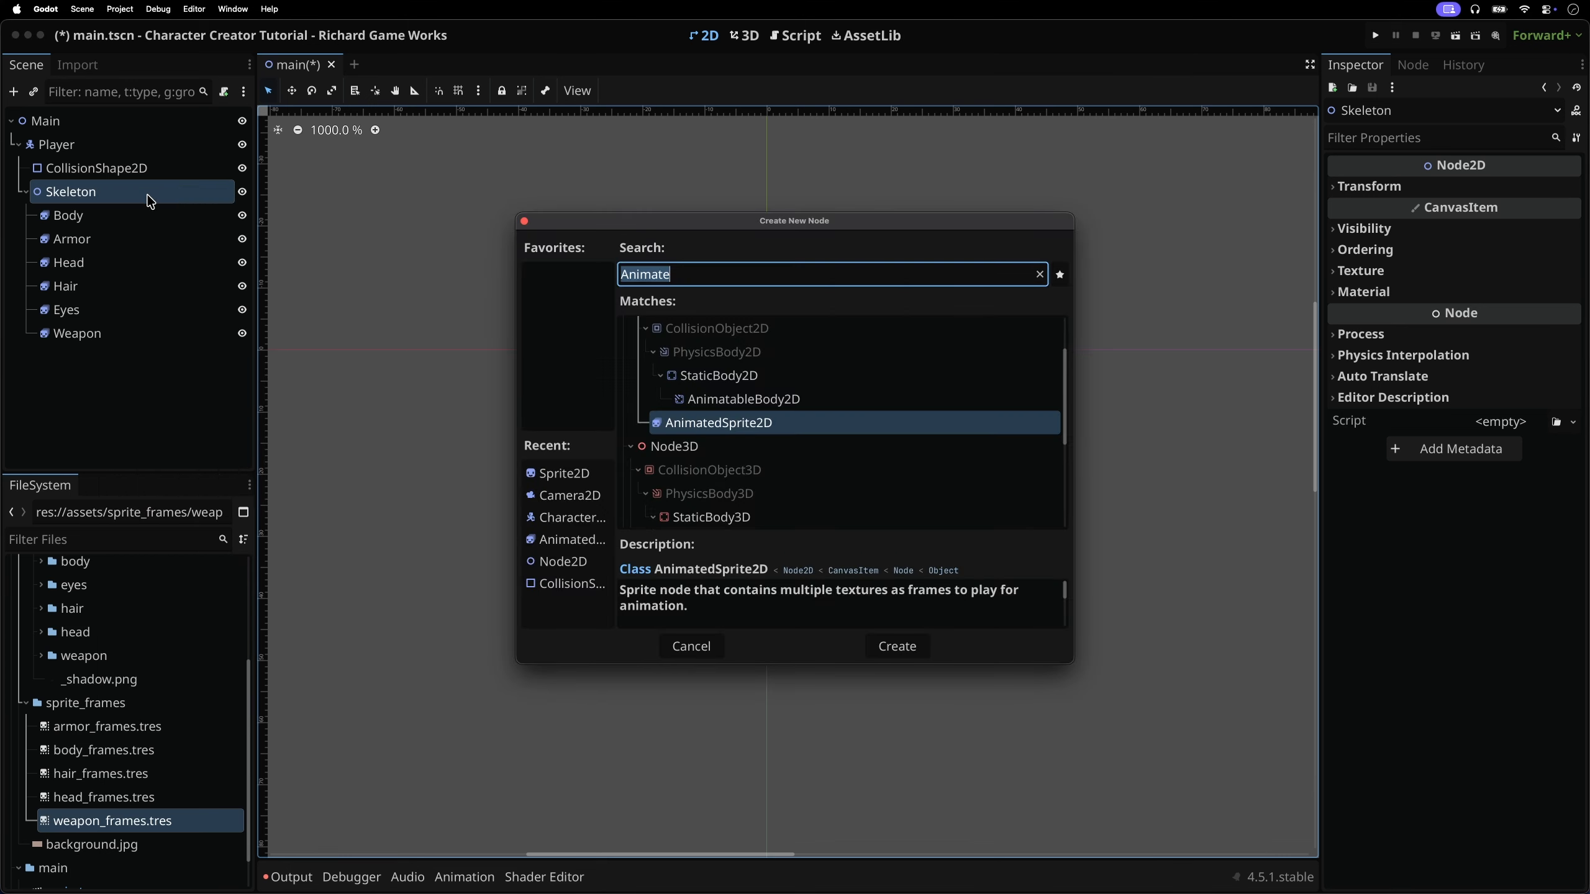
pyautogui.write('Sprite')
pyautogui.press('Return')
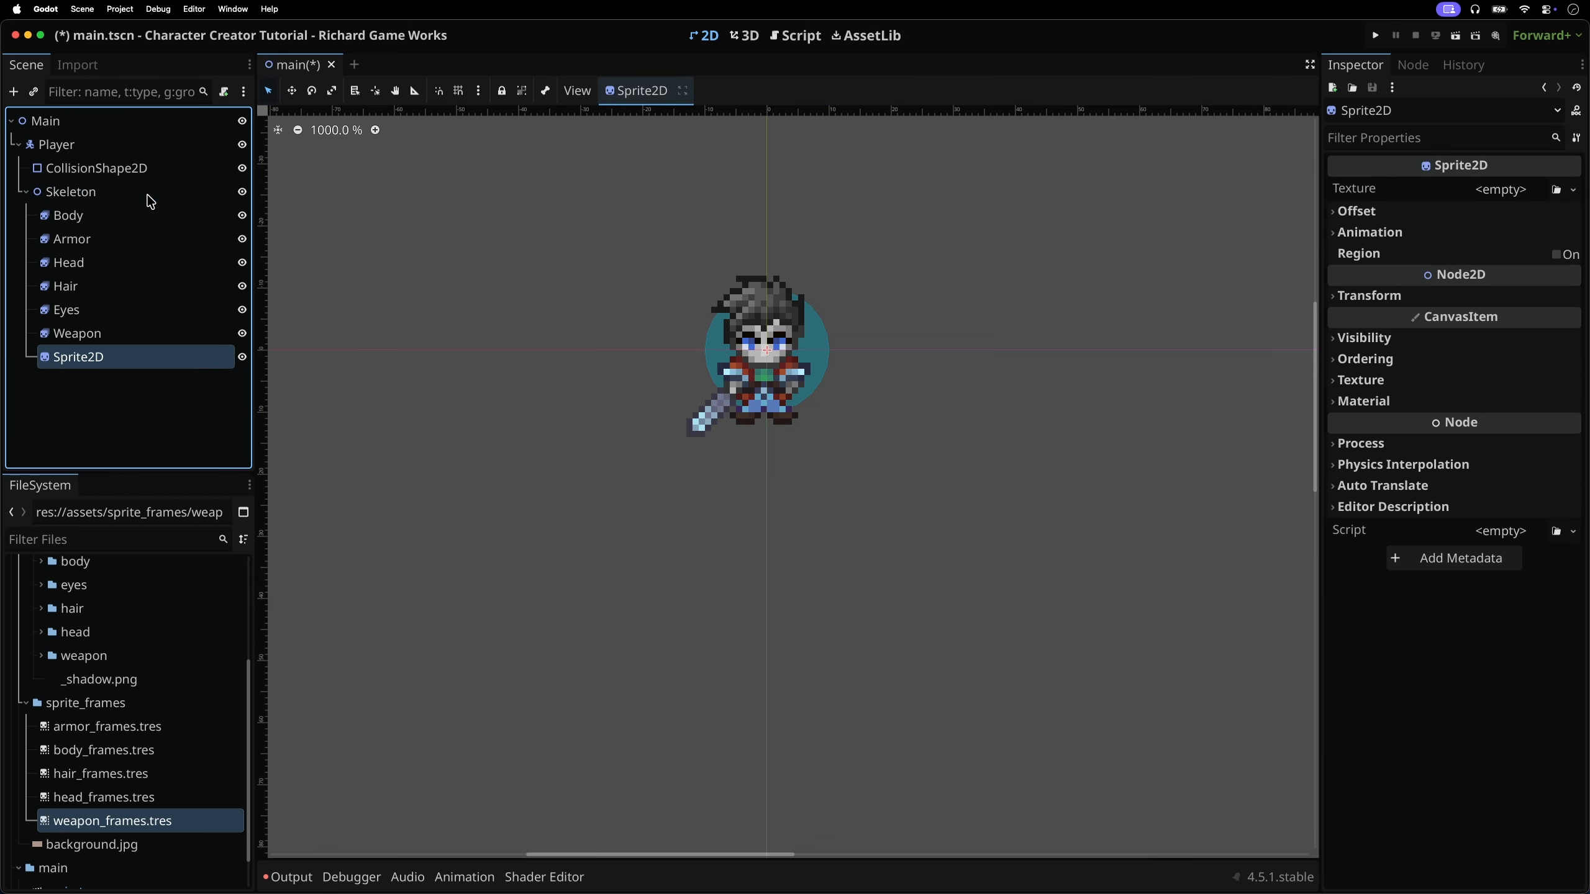
pyautogui.press('Return')
pyautogui.write('Shadow')
pyautogui.press('Return')
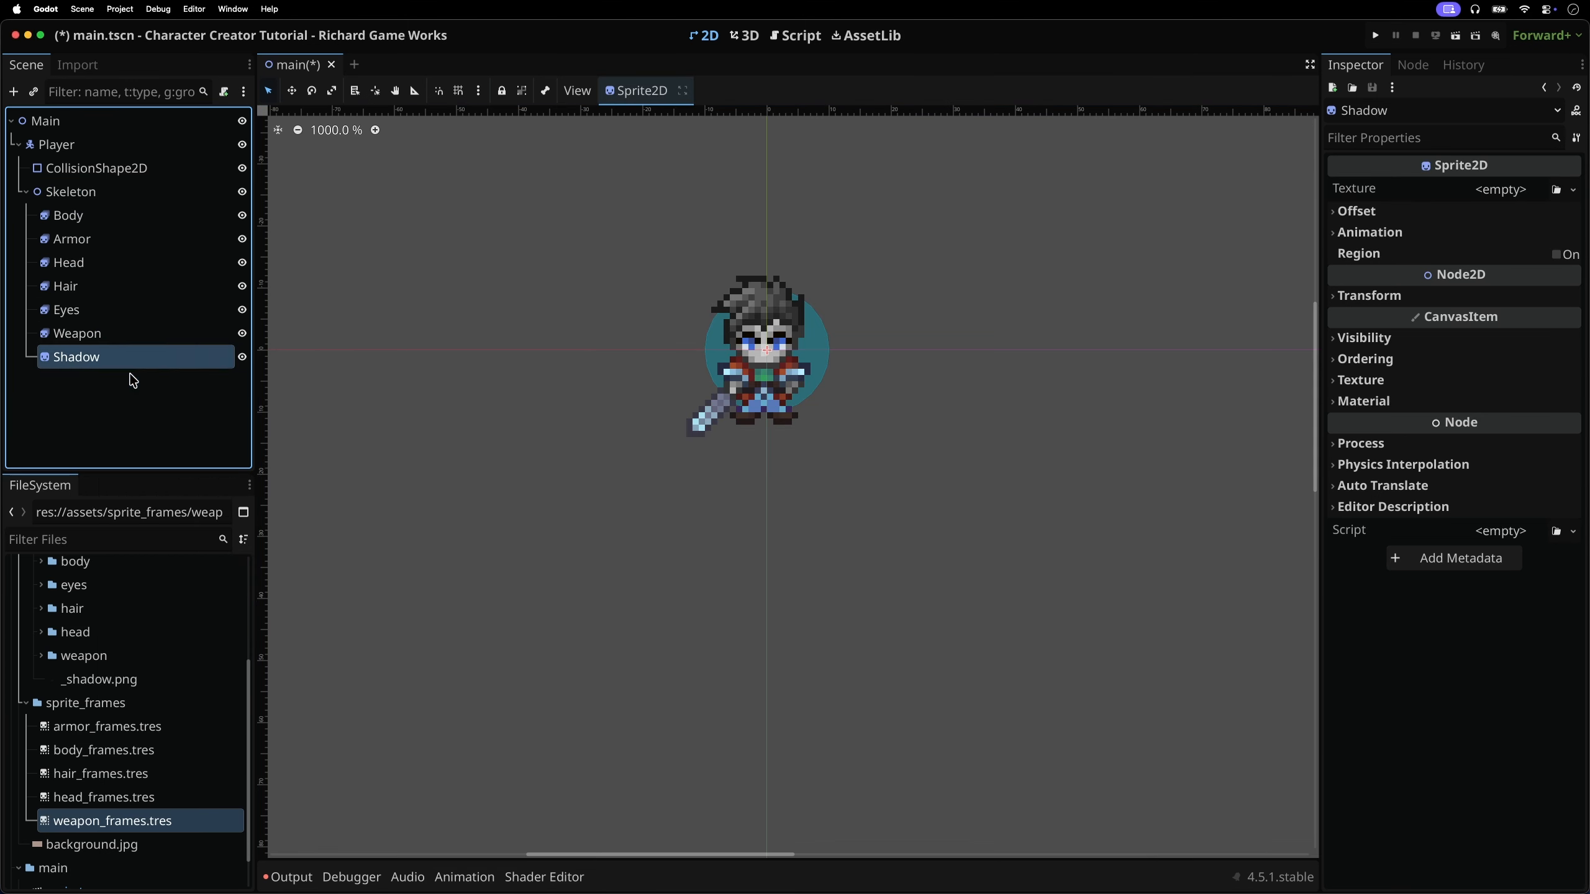
pyautogui.moveTo(100, 679); pyautogui.dragTo(1501, 197)
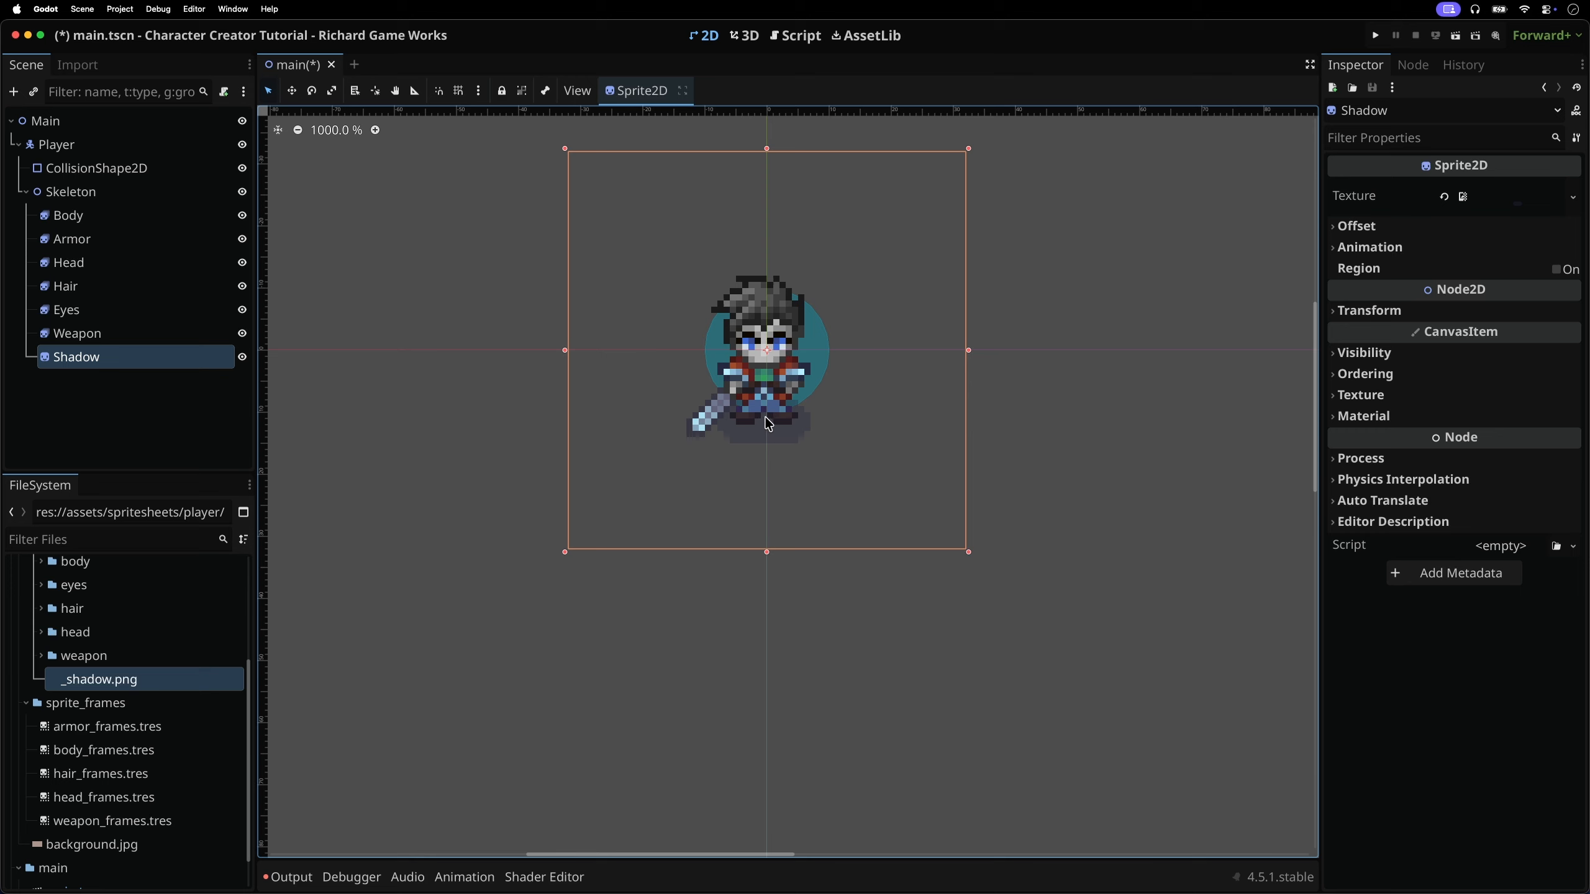
# Toggle the Shadow node's visibility to compare the character with and without it, and move Shadow above Body within Skeleton
pyautogui.click(243, 358)
pyautogui.click(243, 357)
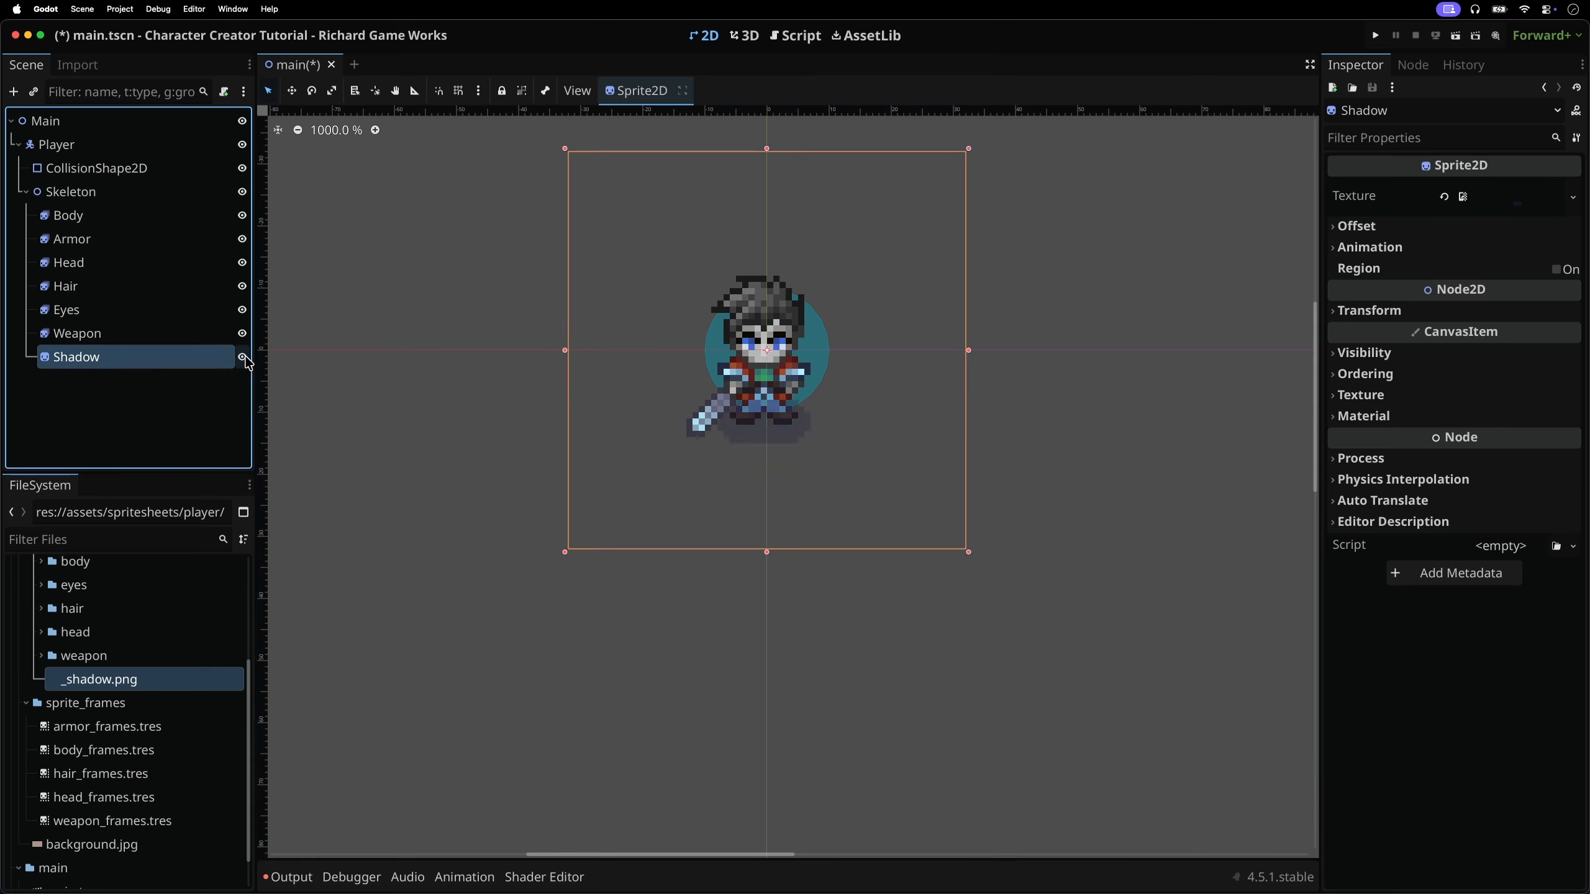
pyautogui.click(243, 357)
pyautogui.click(243, 358)
pyautogui.click(246, 359)
pyautogui.click(246, 359)
pyautogui.click(244, 358)
pyautogui.click(245, 358)
pyautogui.click(246, 357)
pyautogui.click(246, 358)
pyautogui.click(244, 358)
pyautogui.click(245, 357)
pyautogui.moveTo(108, 366); pyautogui.dragTo(97, 213)
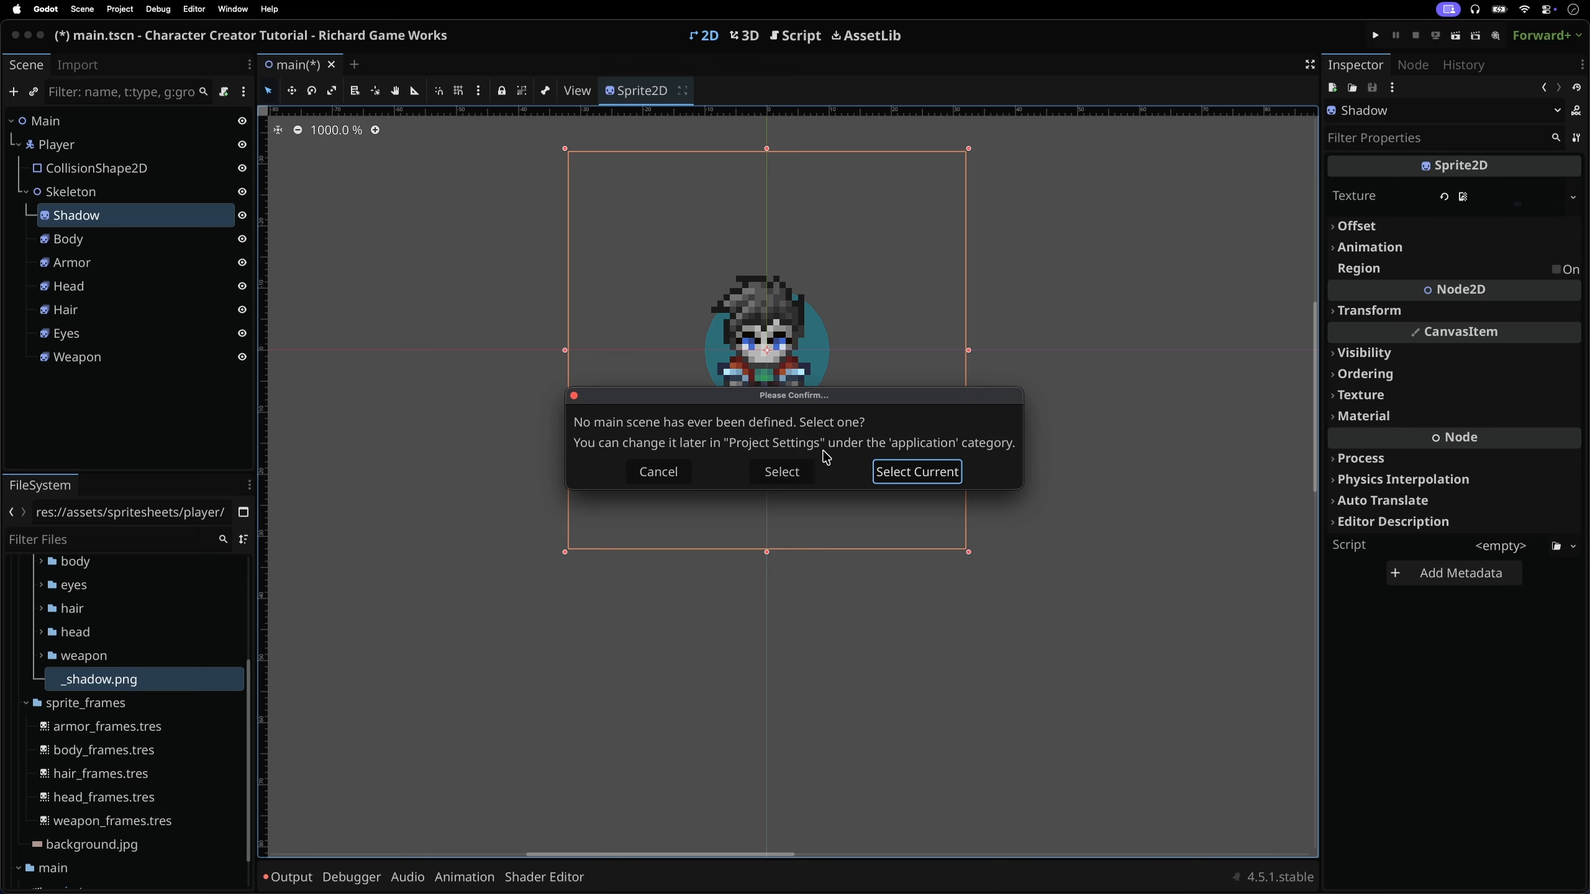
# Choose main.tscn as the project's main scene, test-run the game and close its window
pyautogui.click(782, 471)
pyautogui.click(623, 343)
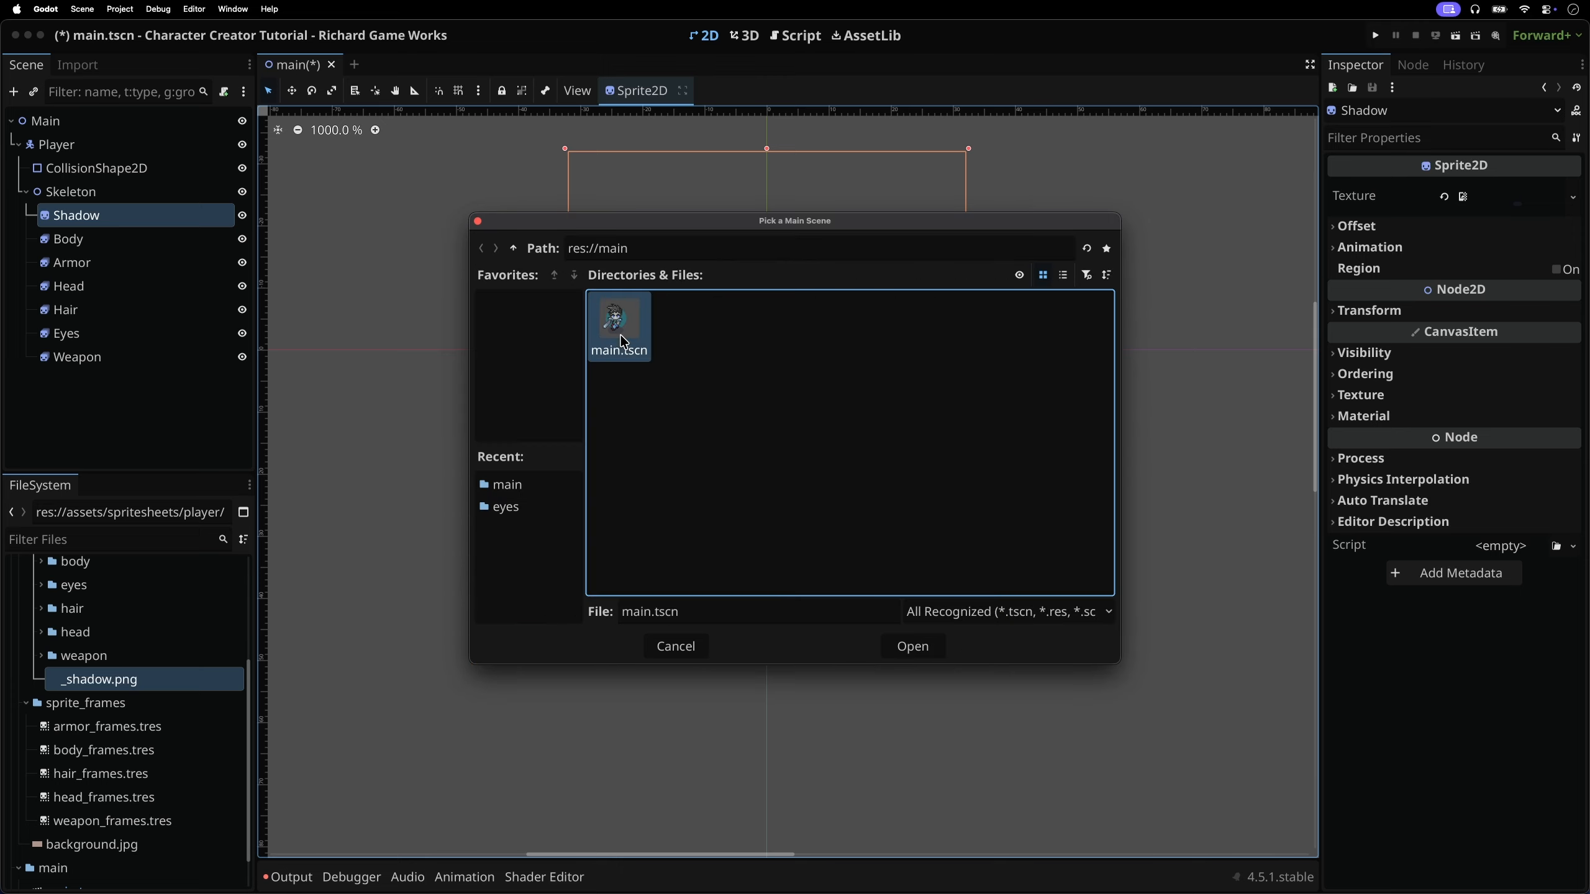
pyautogui.click(912, 646)
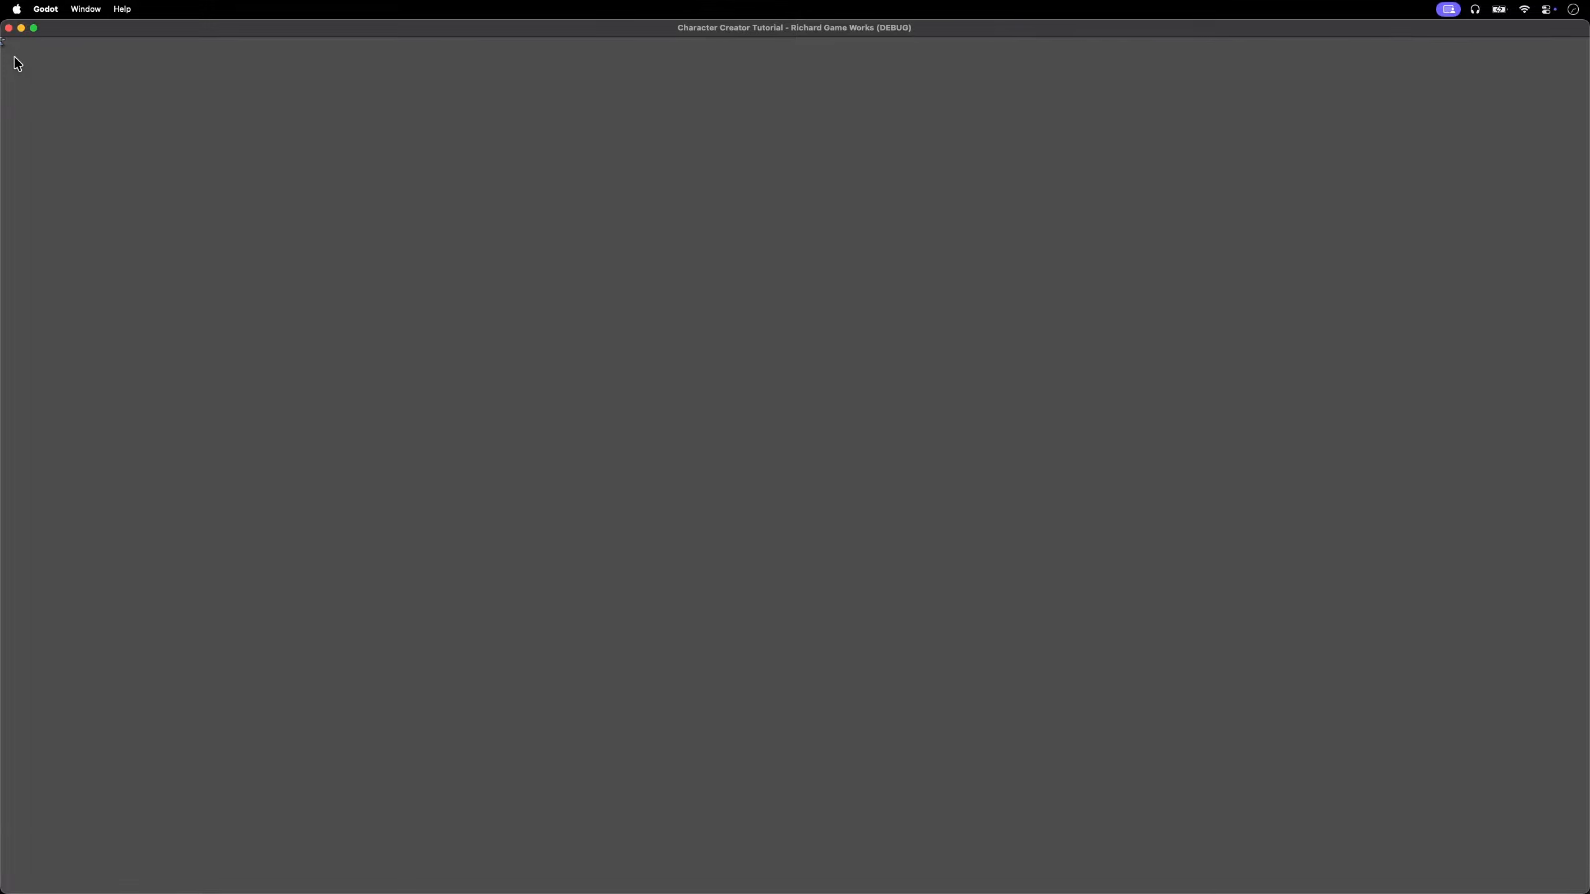
pyautogui.click(8, 27)
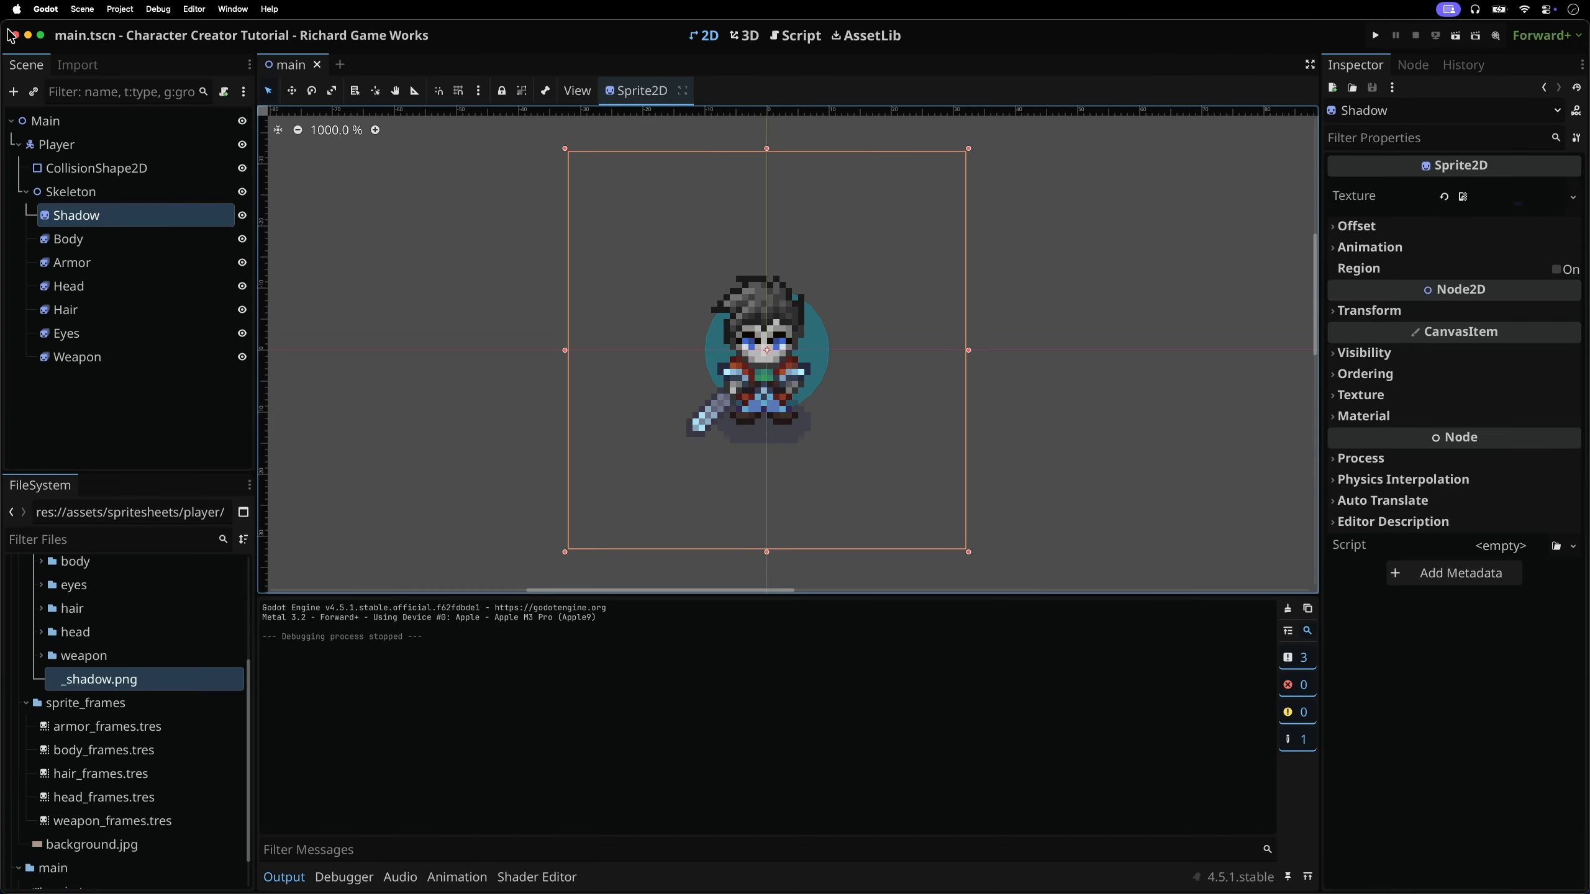
# Add a Camera2D child to the Player node, test-run the project and close the game window
pyautogui.click(56, 144)
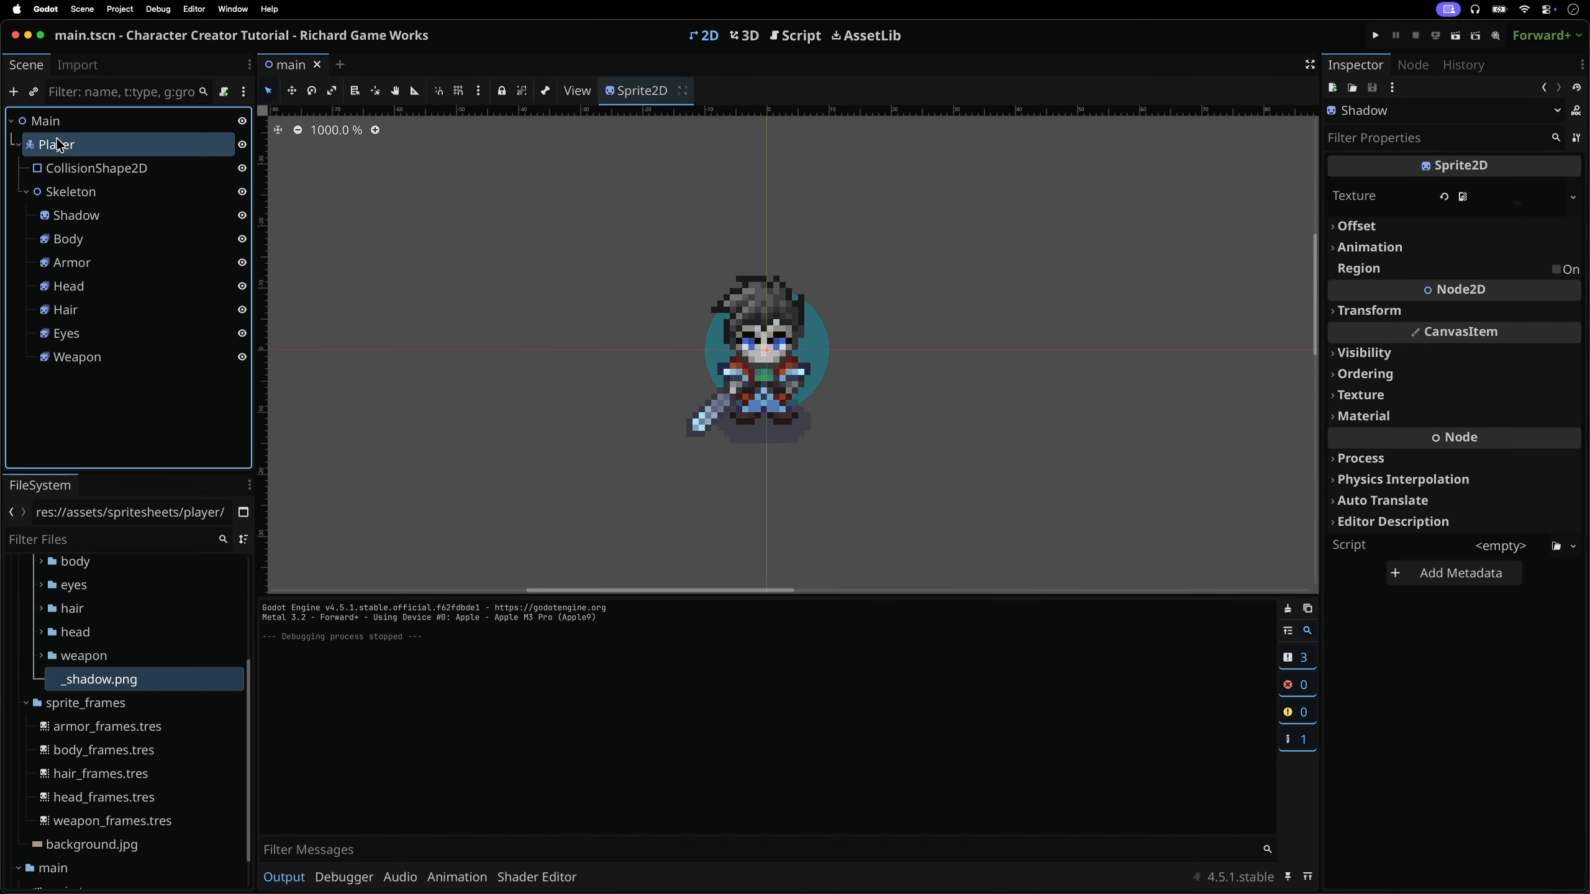
pyautogui.press('super+a')
pyautogui.write('Camera')
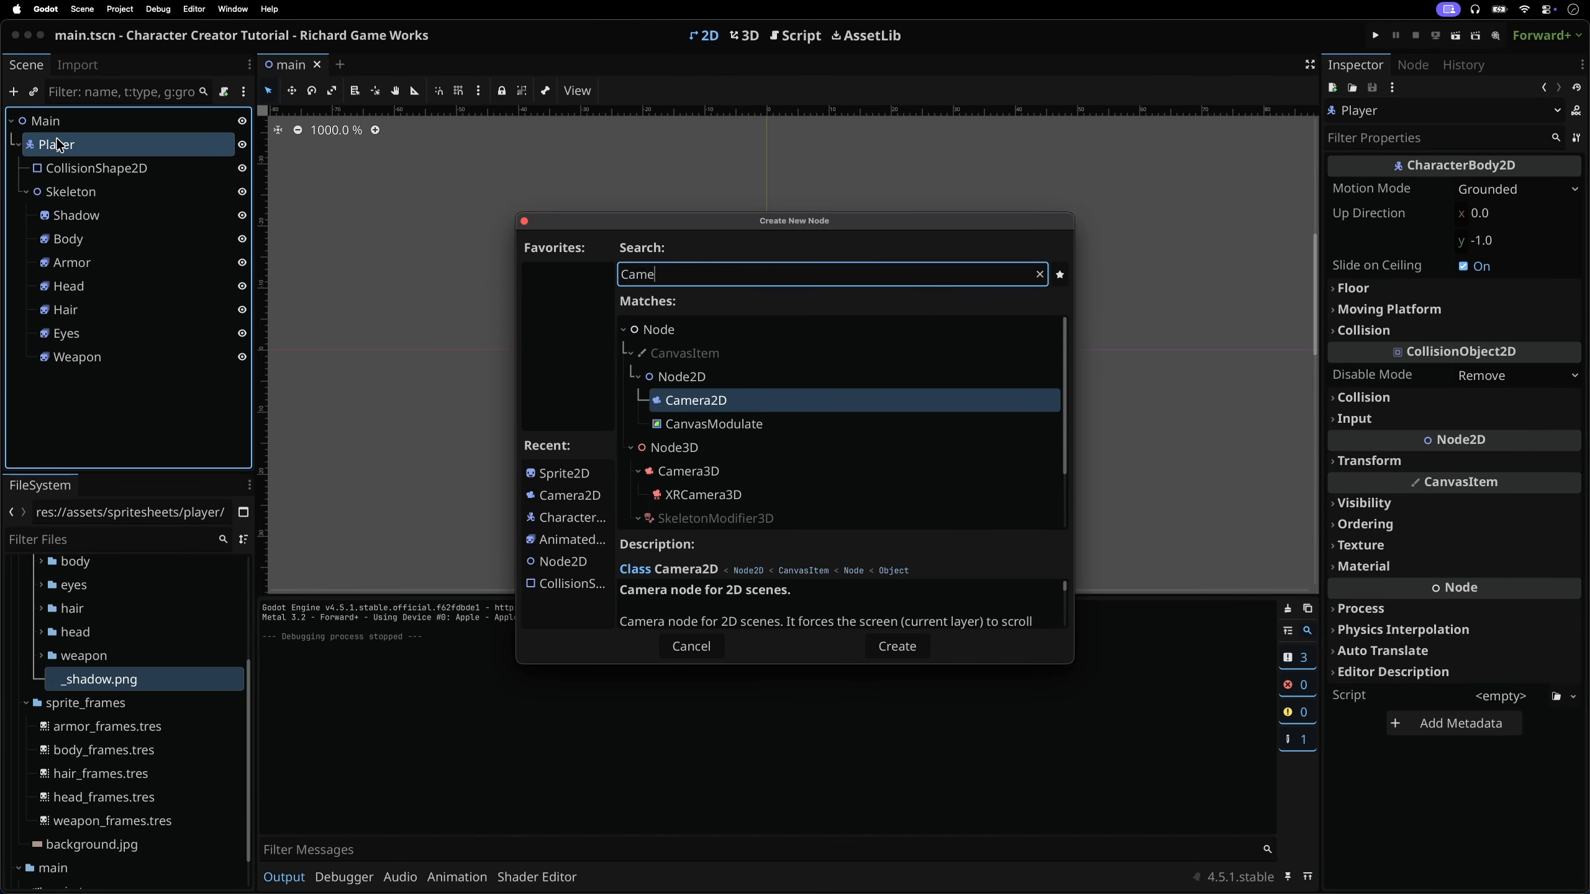
pyautogui.press('Return')
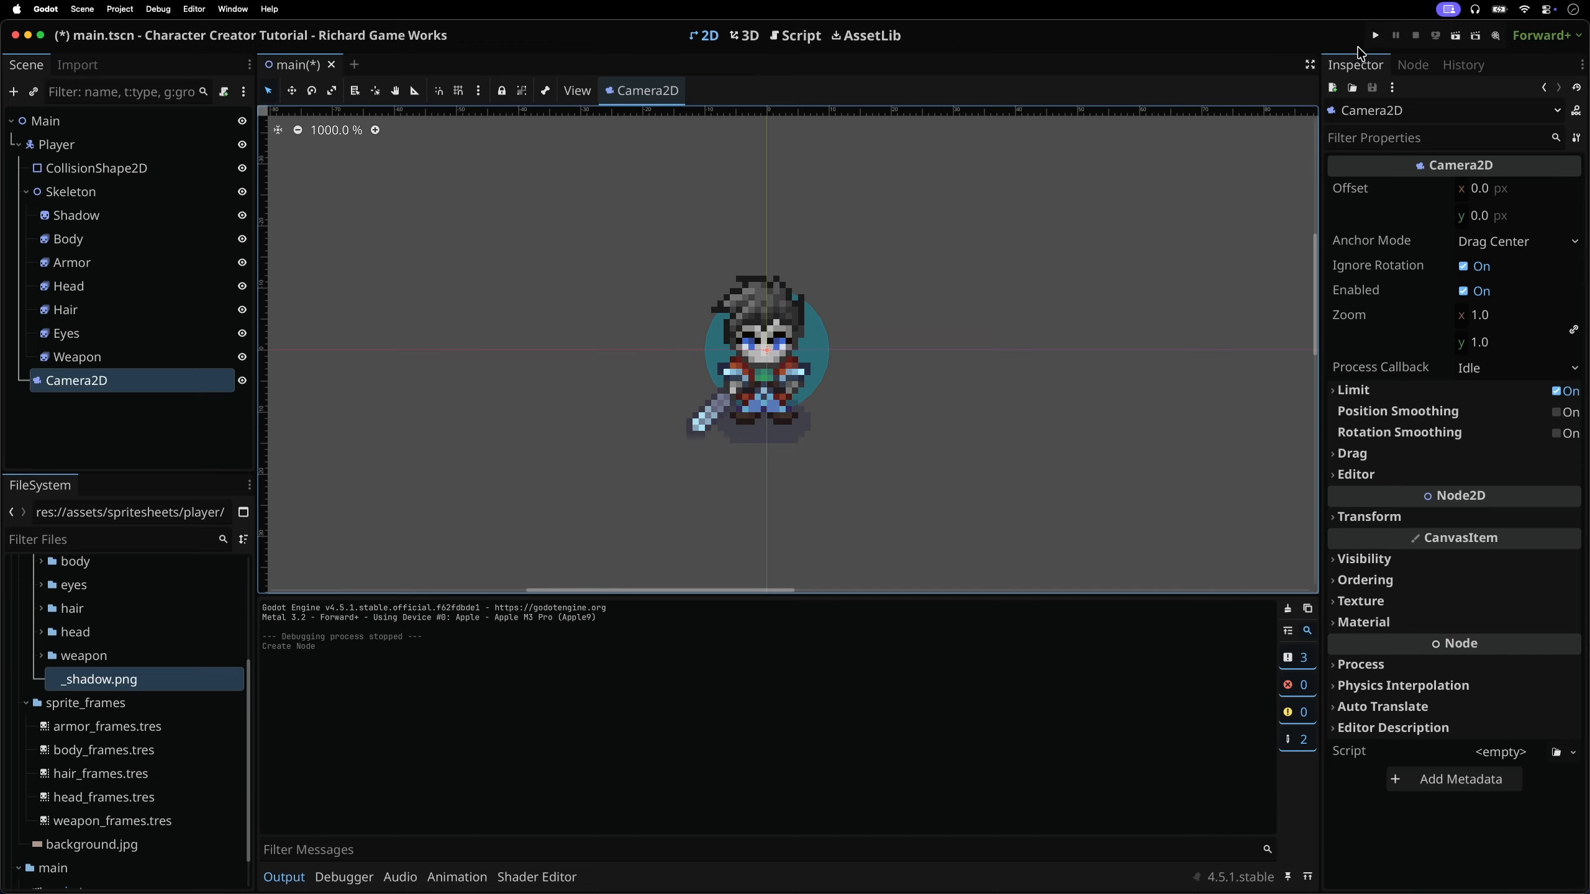
pyautogui.click(1375, 35)
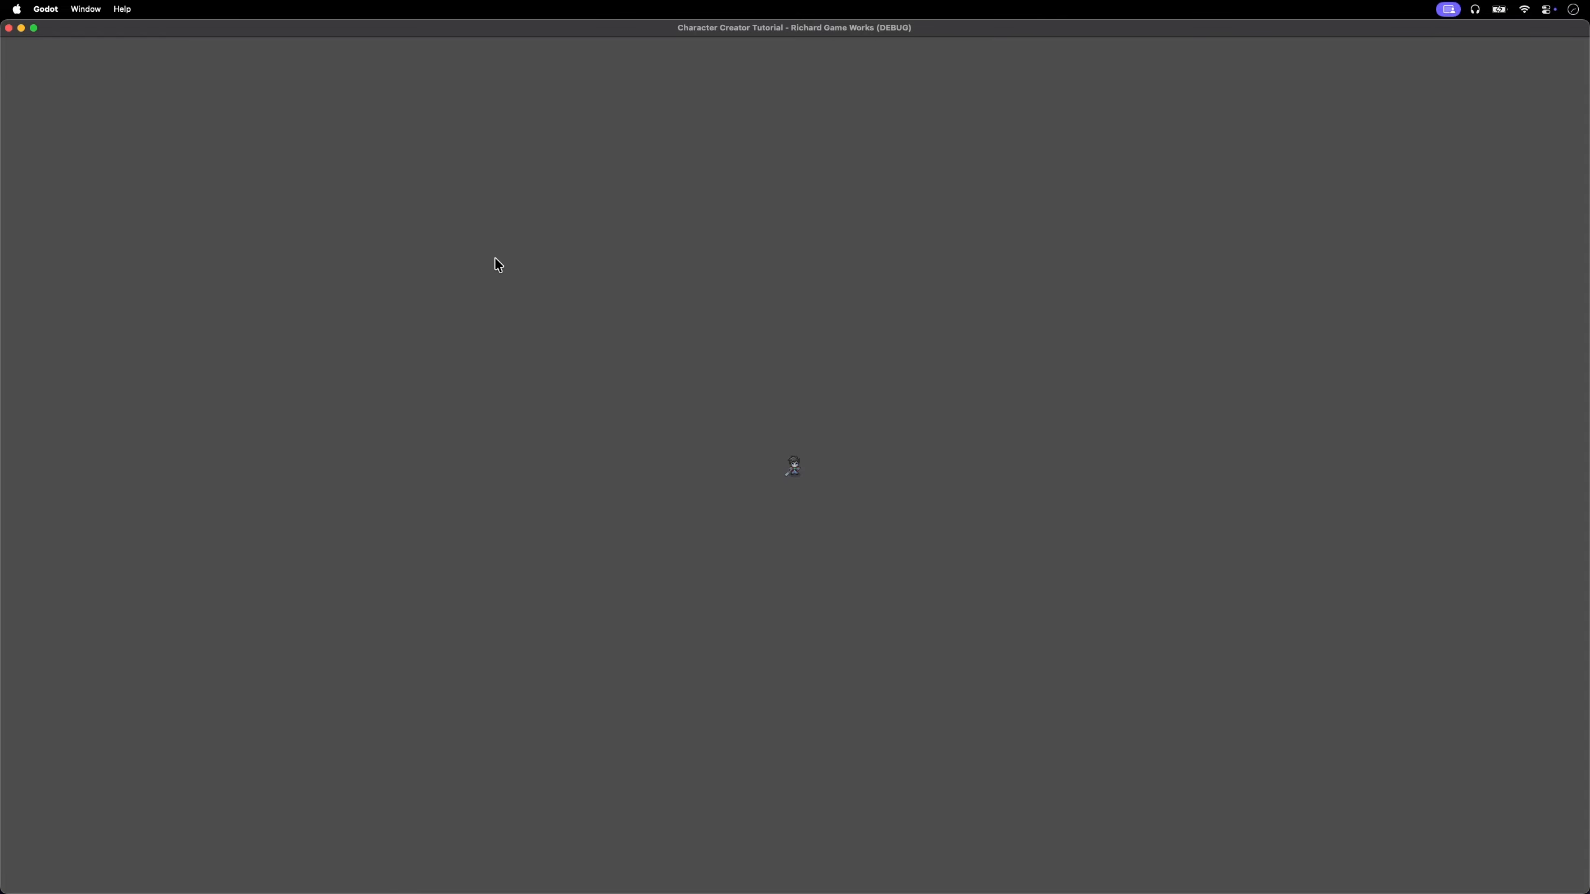
pyautogui.click(9, 28)
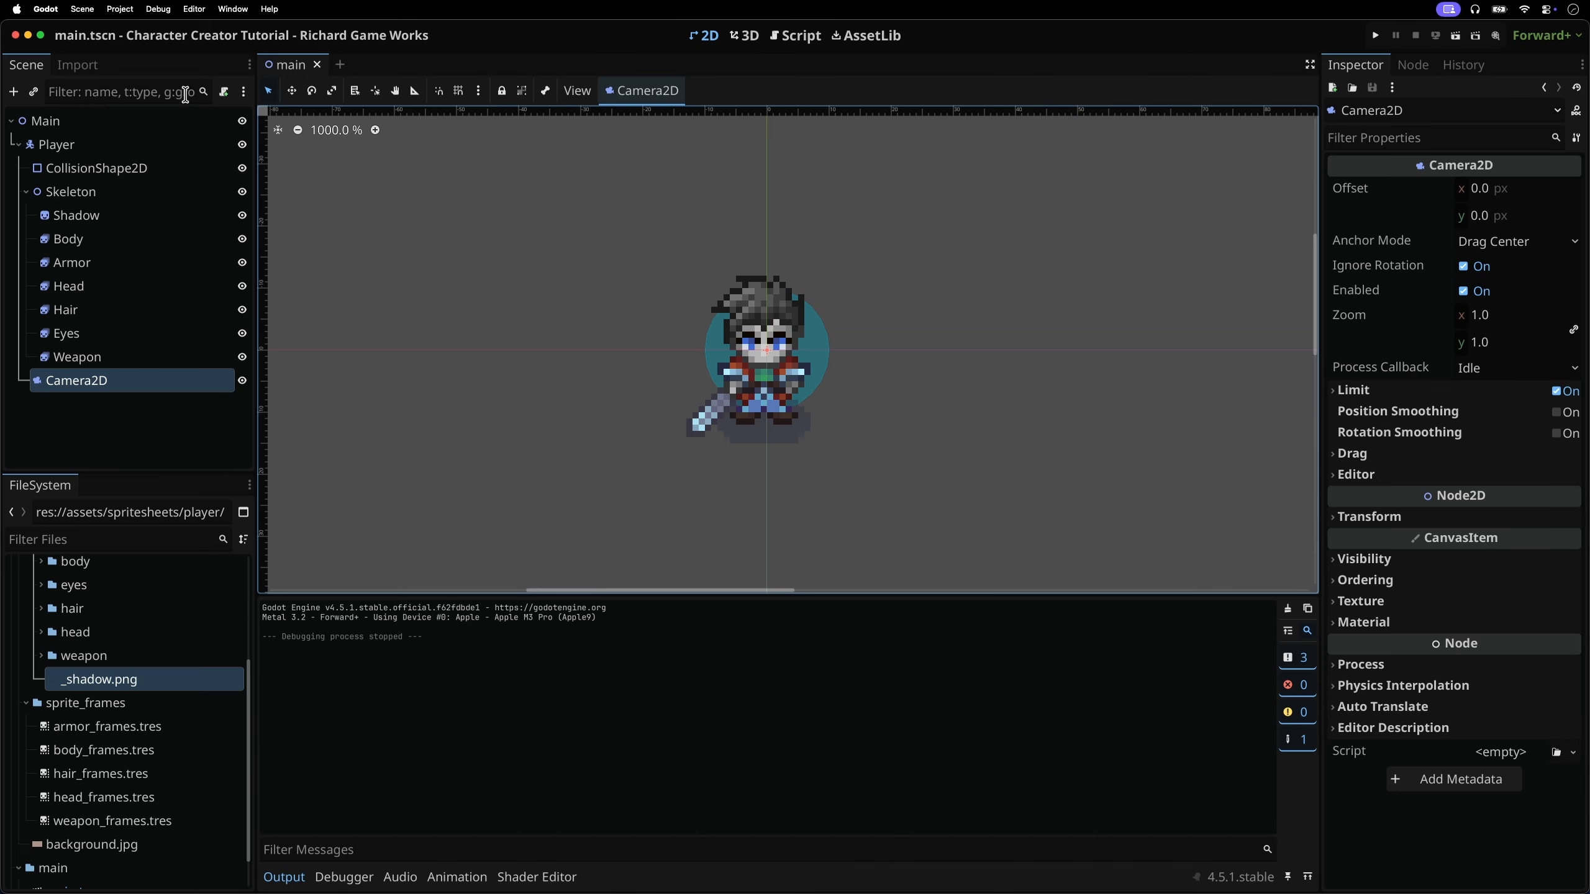
# Set the Camera2D zoom to 15 on both axes, test-run the project and close the game window
pyautogui.click(1490, 317)
pyautogui.write('15')
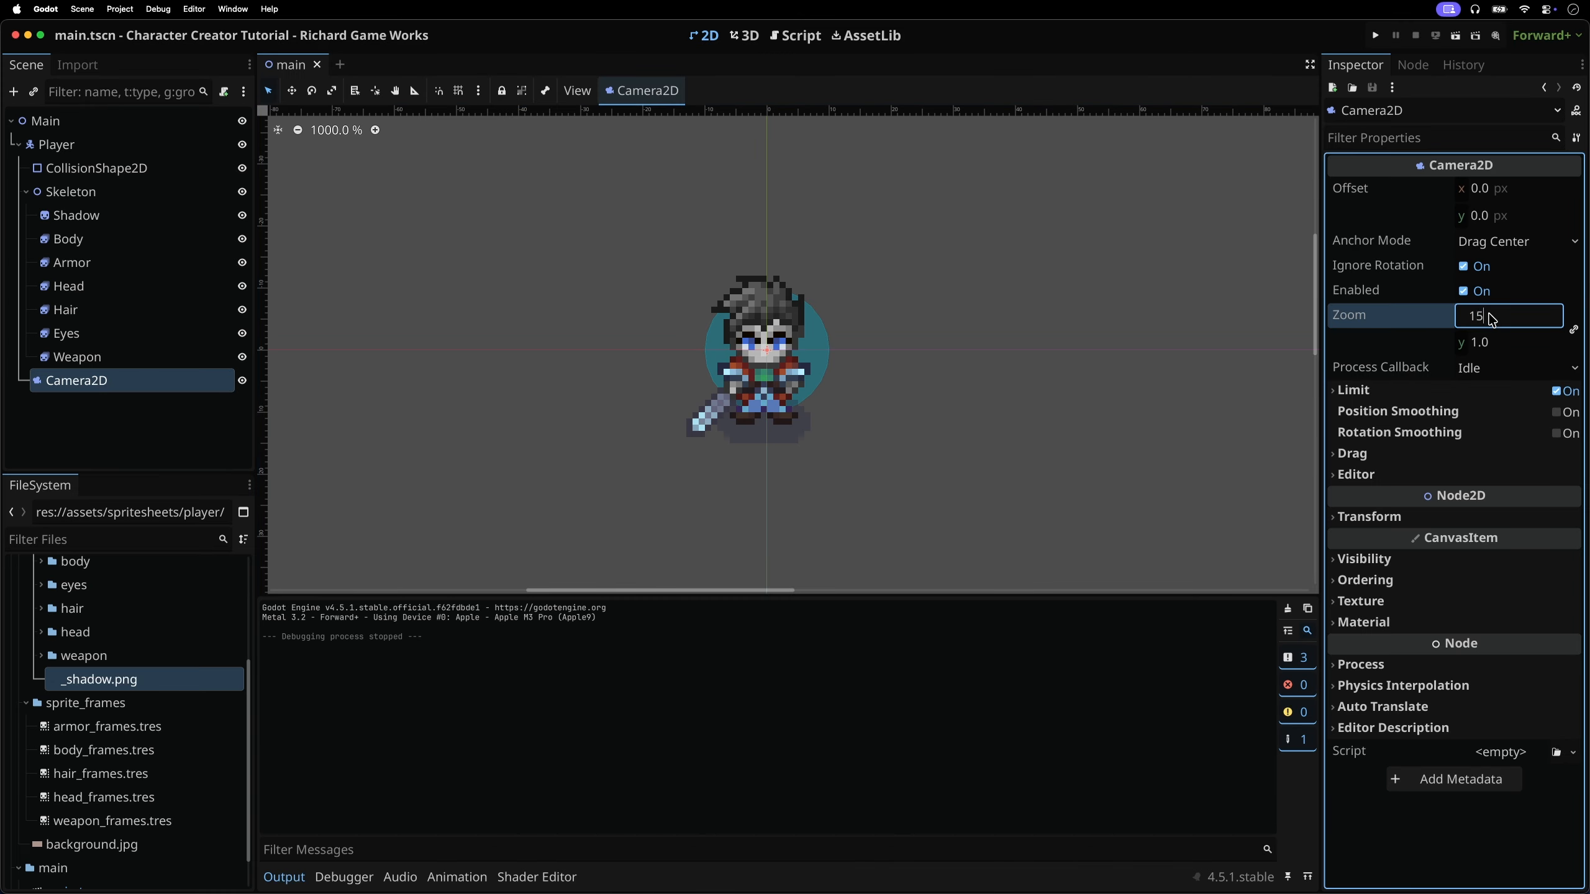
pyautogui.press('Return')
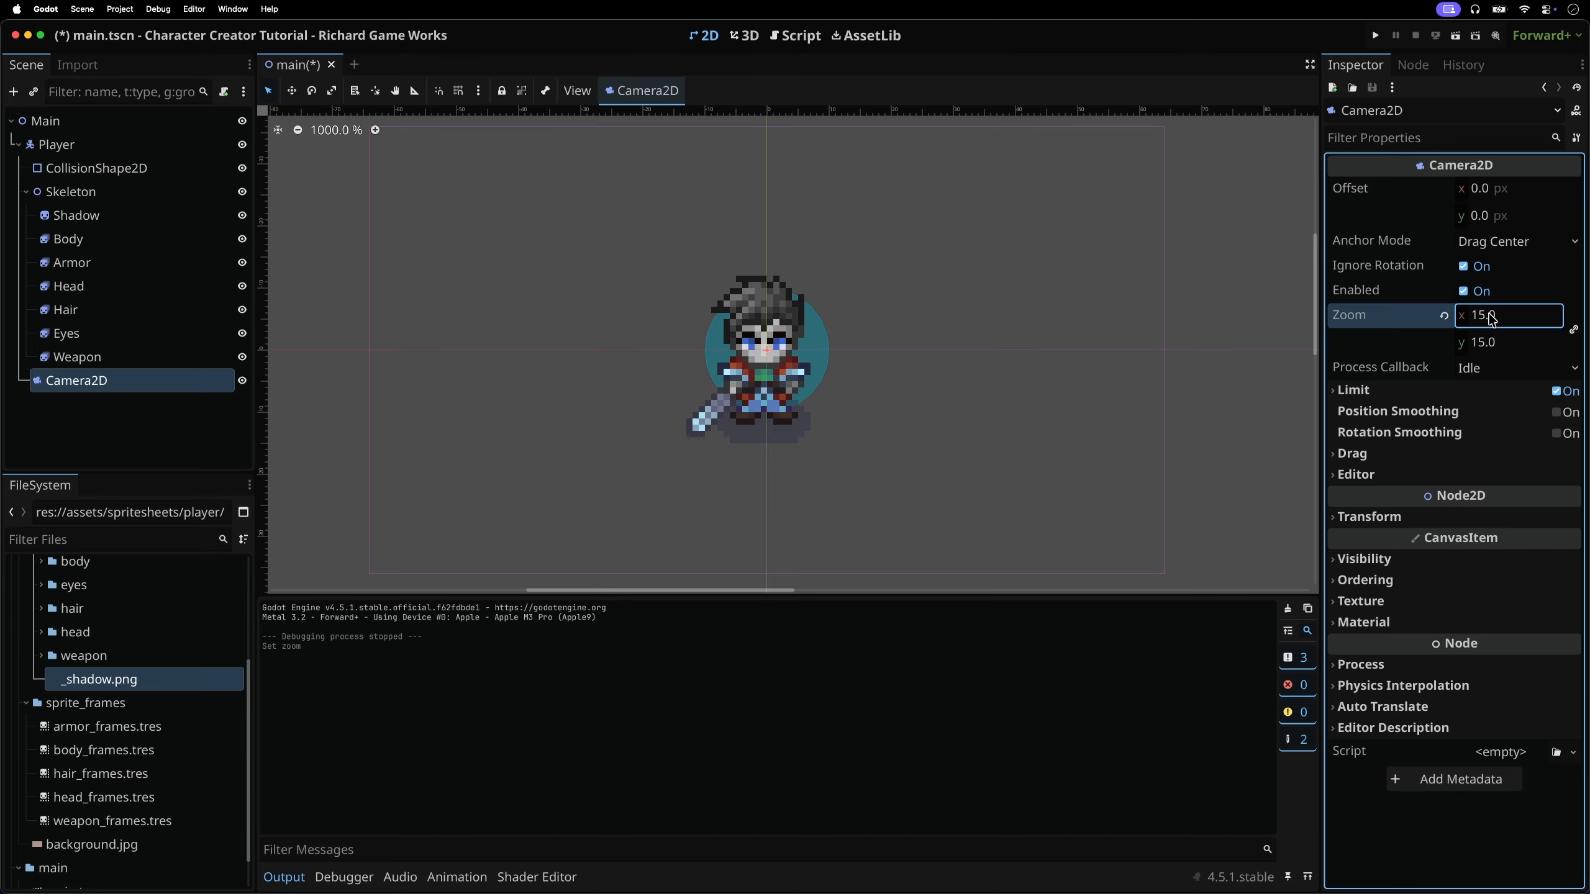
pyautogui.click(1375, 36)
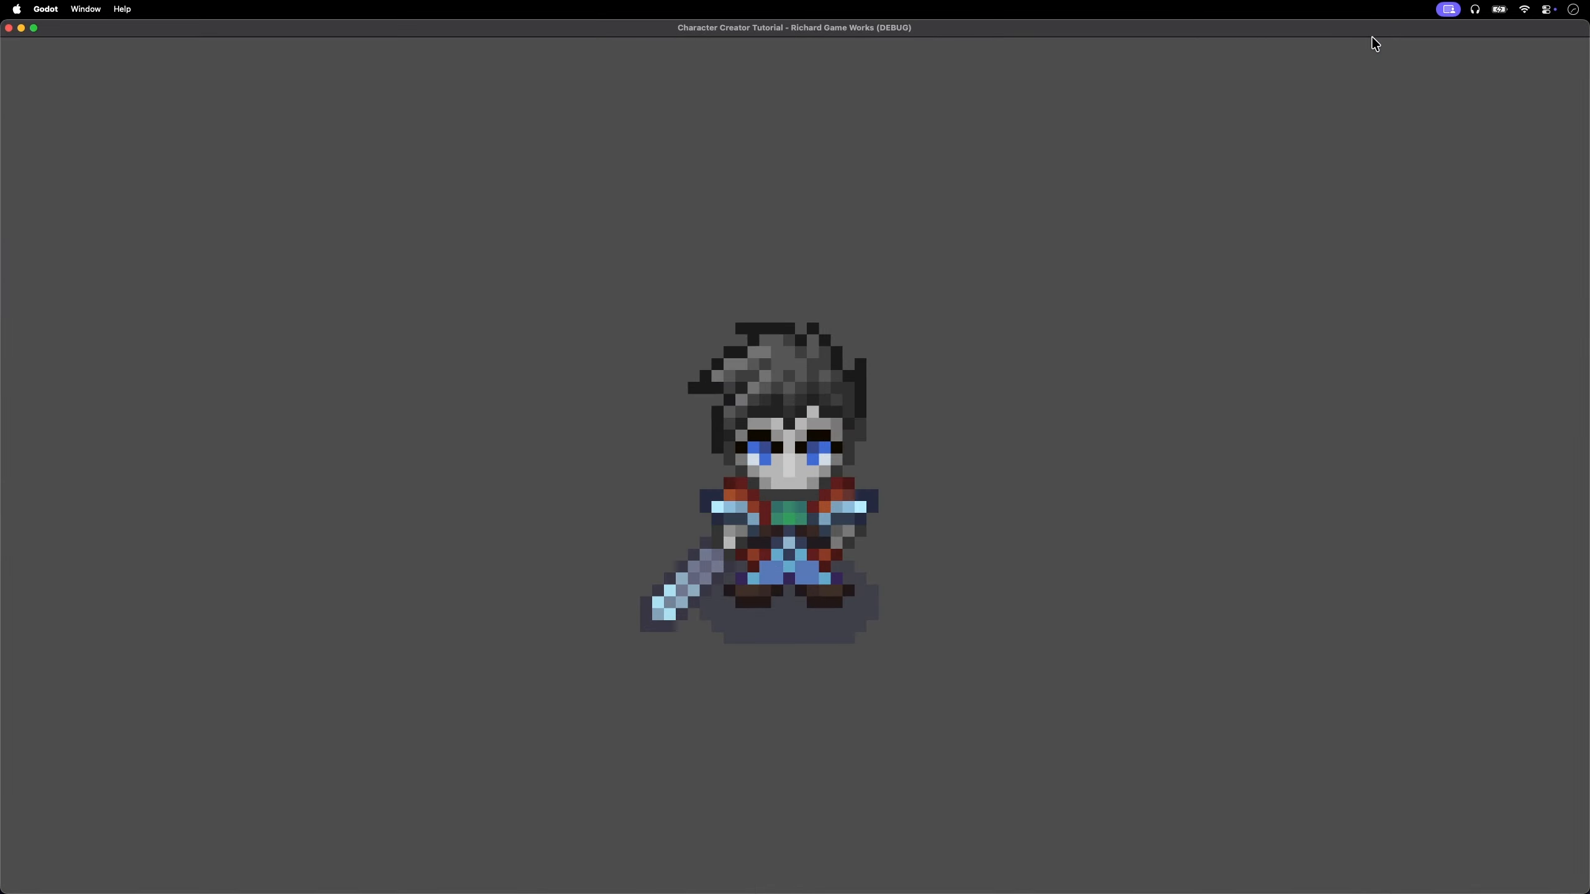
pyautogui.click(8, 28)
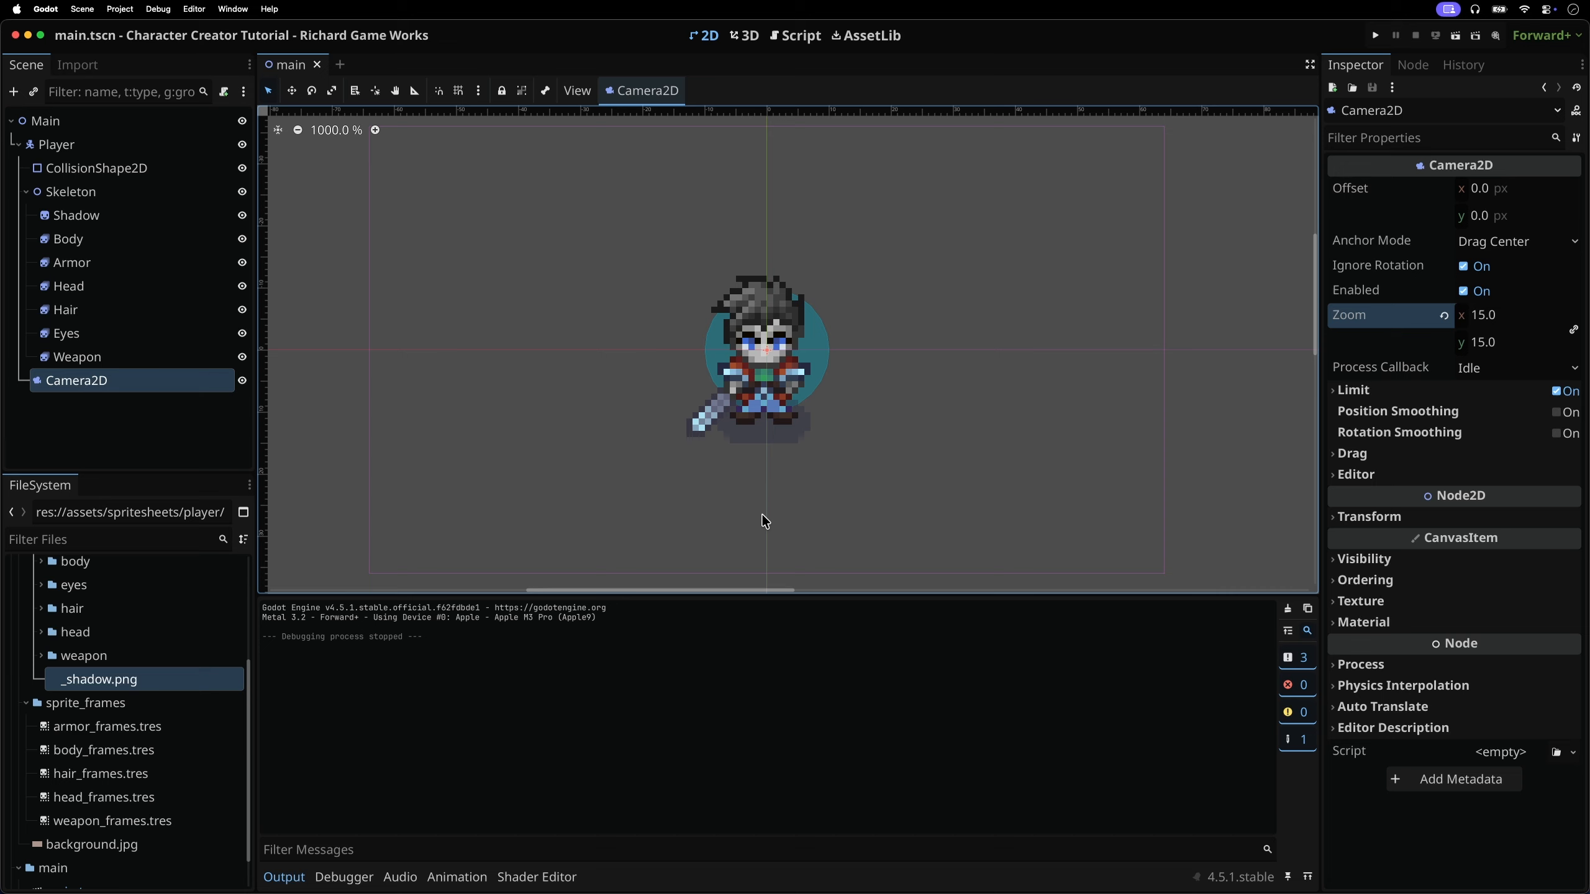
# Collapse the assets folder and create a new folder named player inside the main folder
pyautogui.scroll(10, 93, 657)
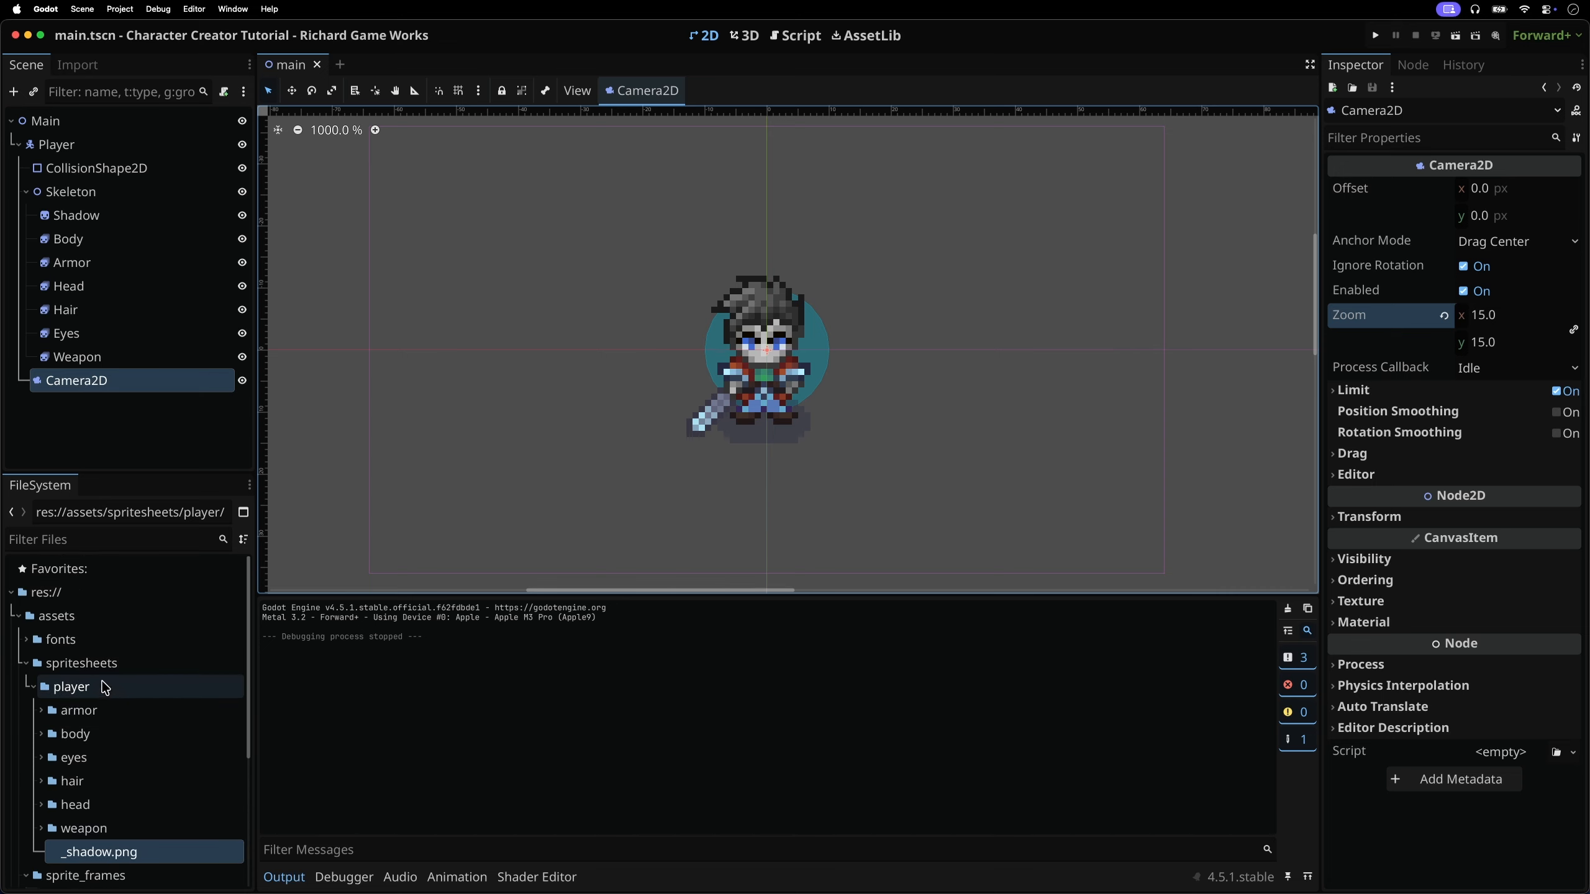
pyautogui.click(18, 617)
pyautogui.click(53, 640)
pyautogui.rightClick(67, 640)
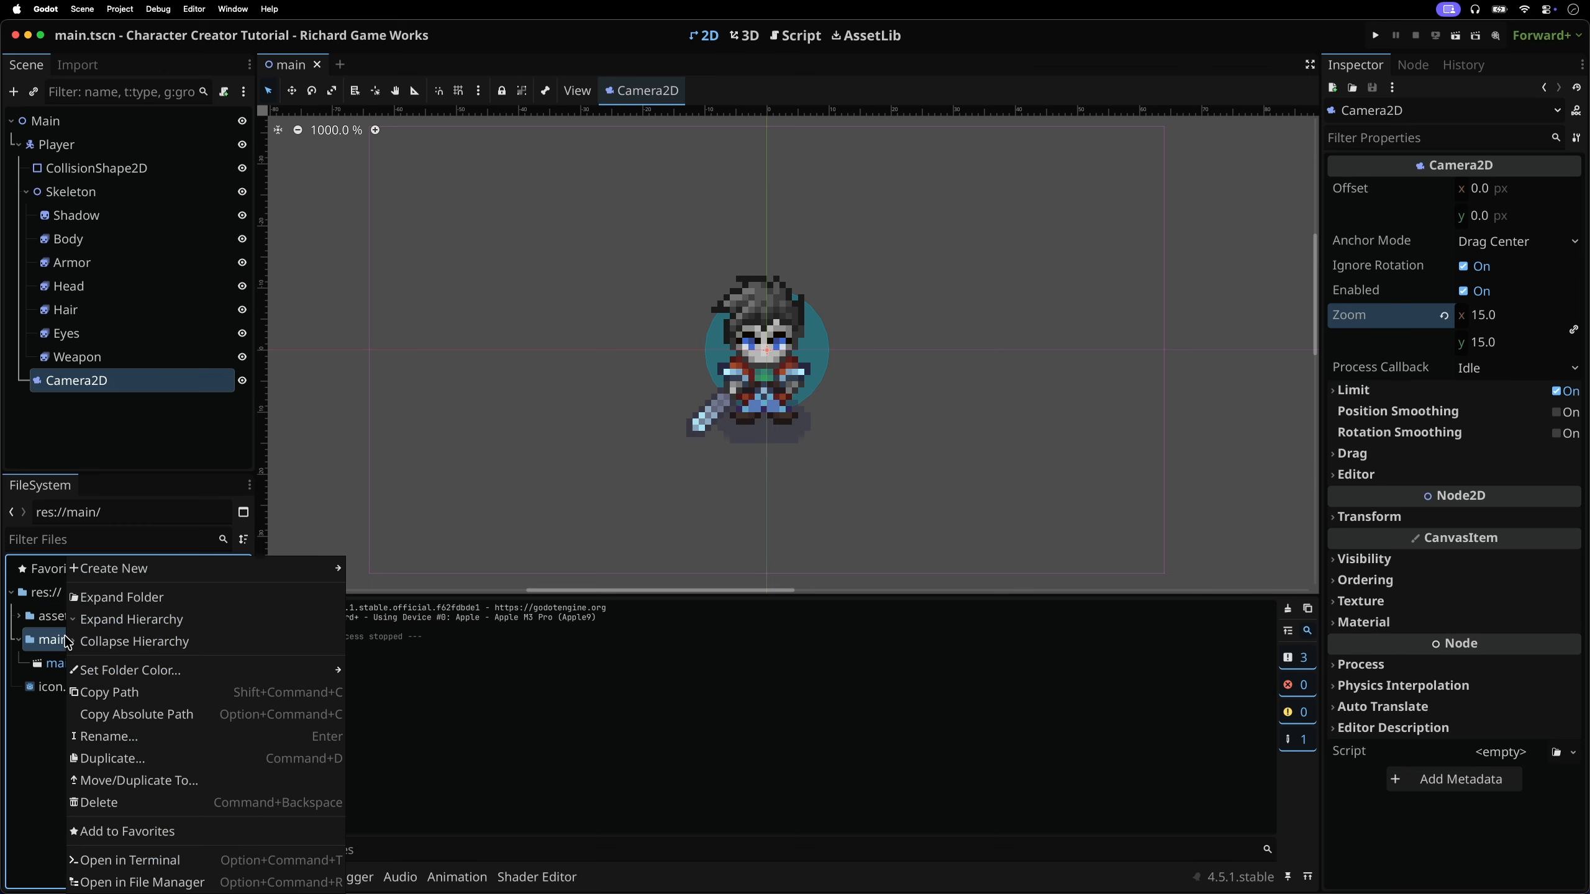
pyautogui.click(383, 570)
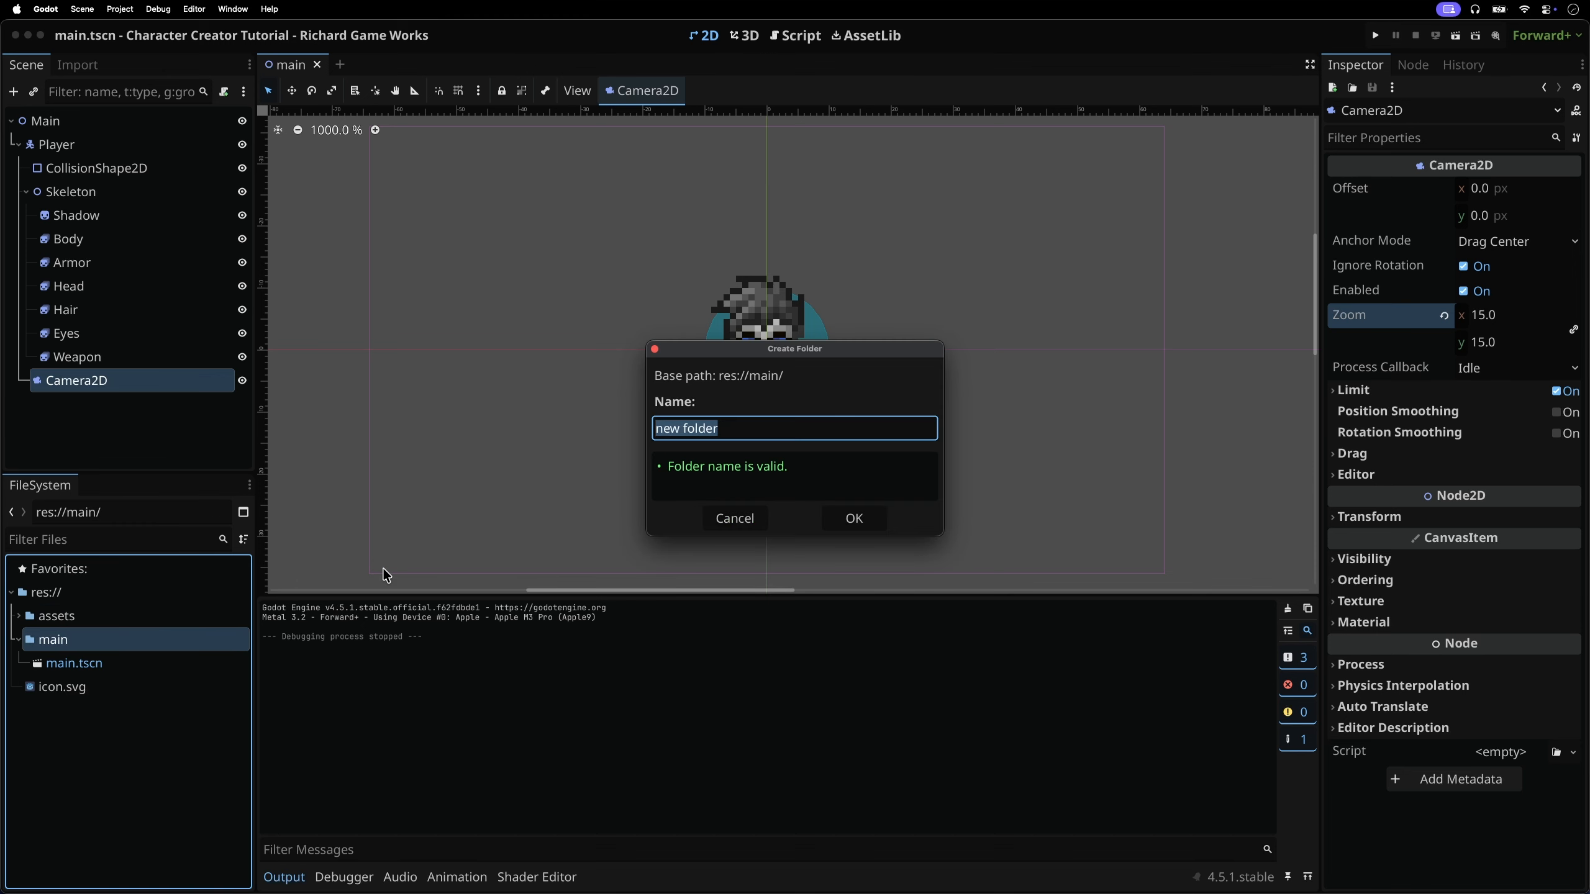
pyautogui.write('player')
pyautogui.press('Return')
# Save the Player branch as its own scene, player.tscn, in res://main/player
pyautogui.rightClick(81, 149)
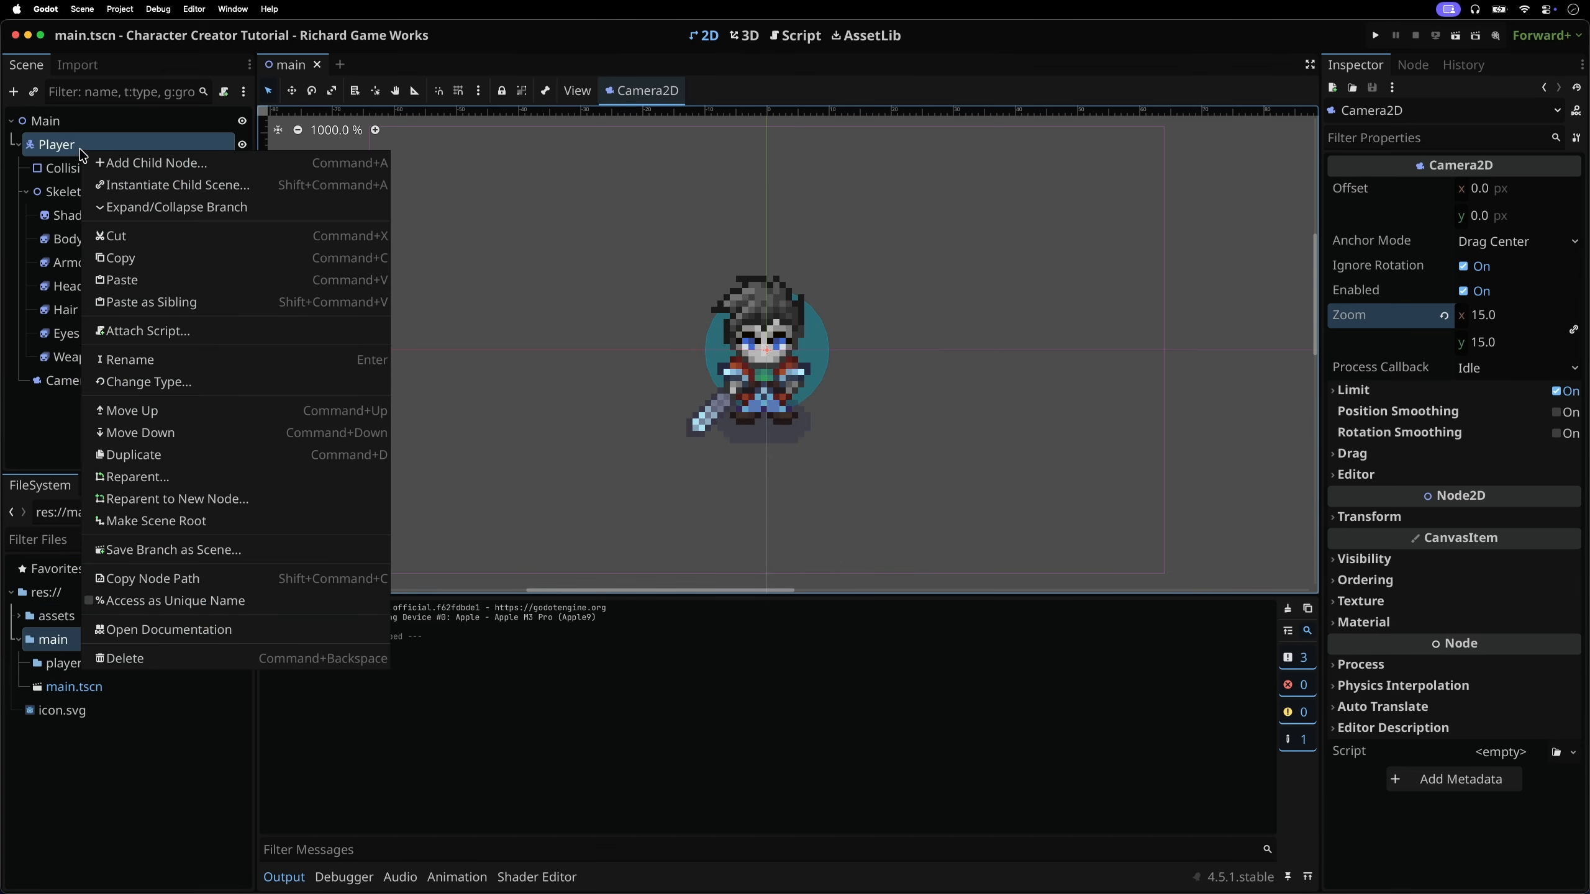
pyautogui.click(225, 549)
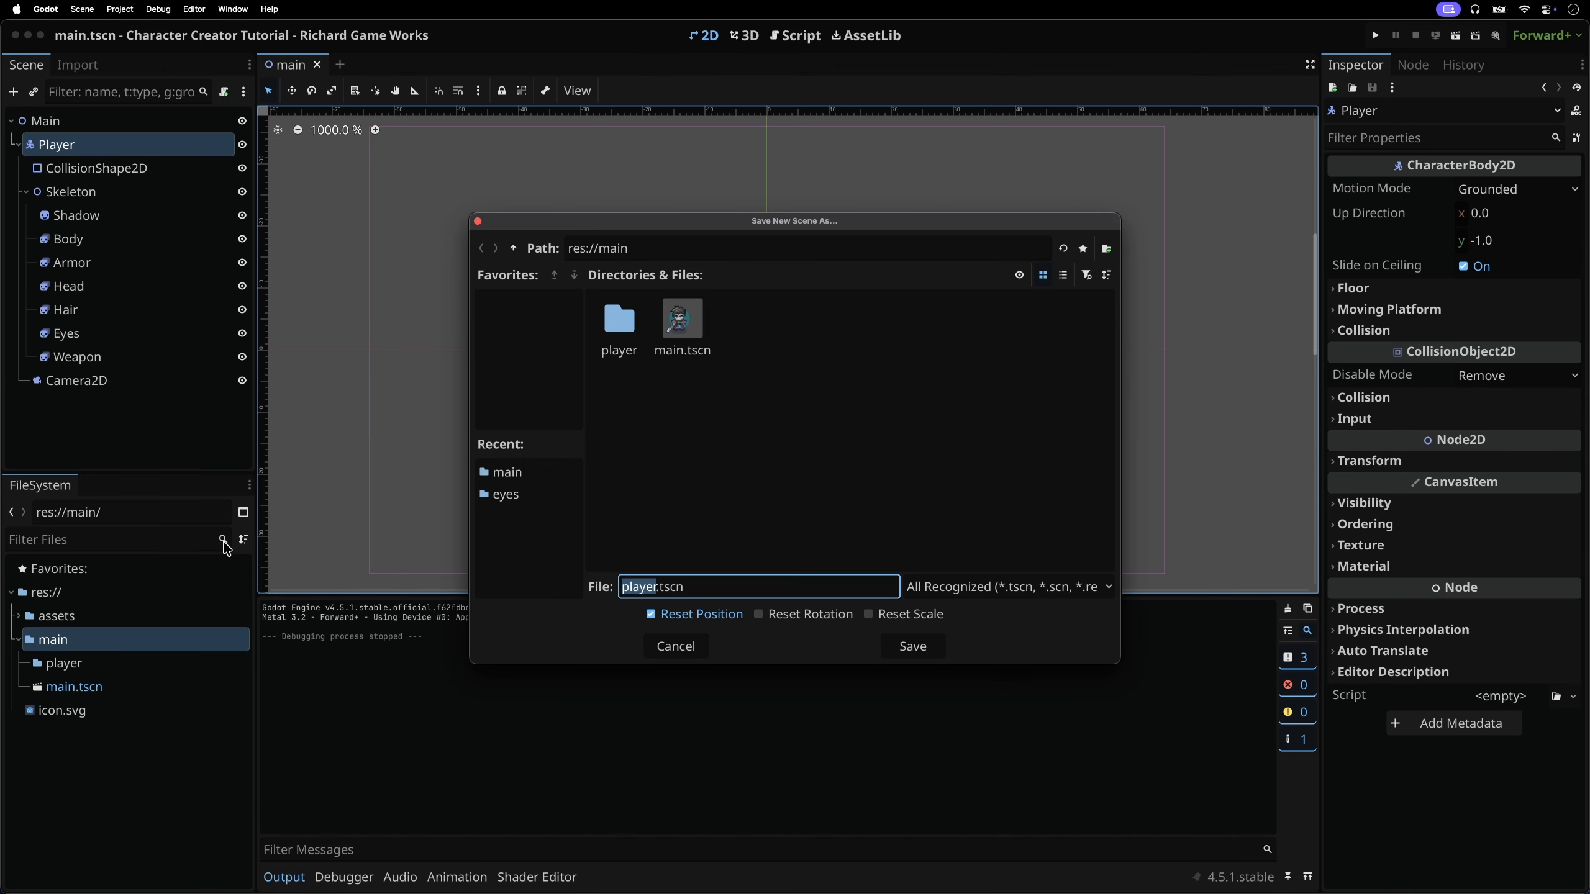
pyautogui.doubleClick(602, 320)
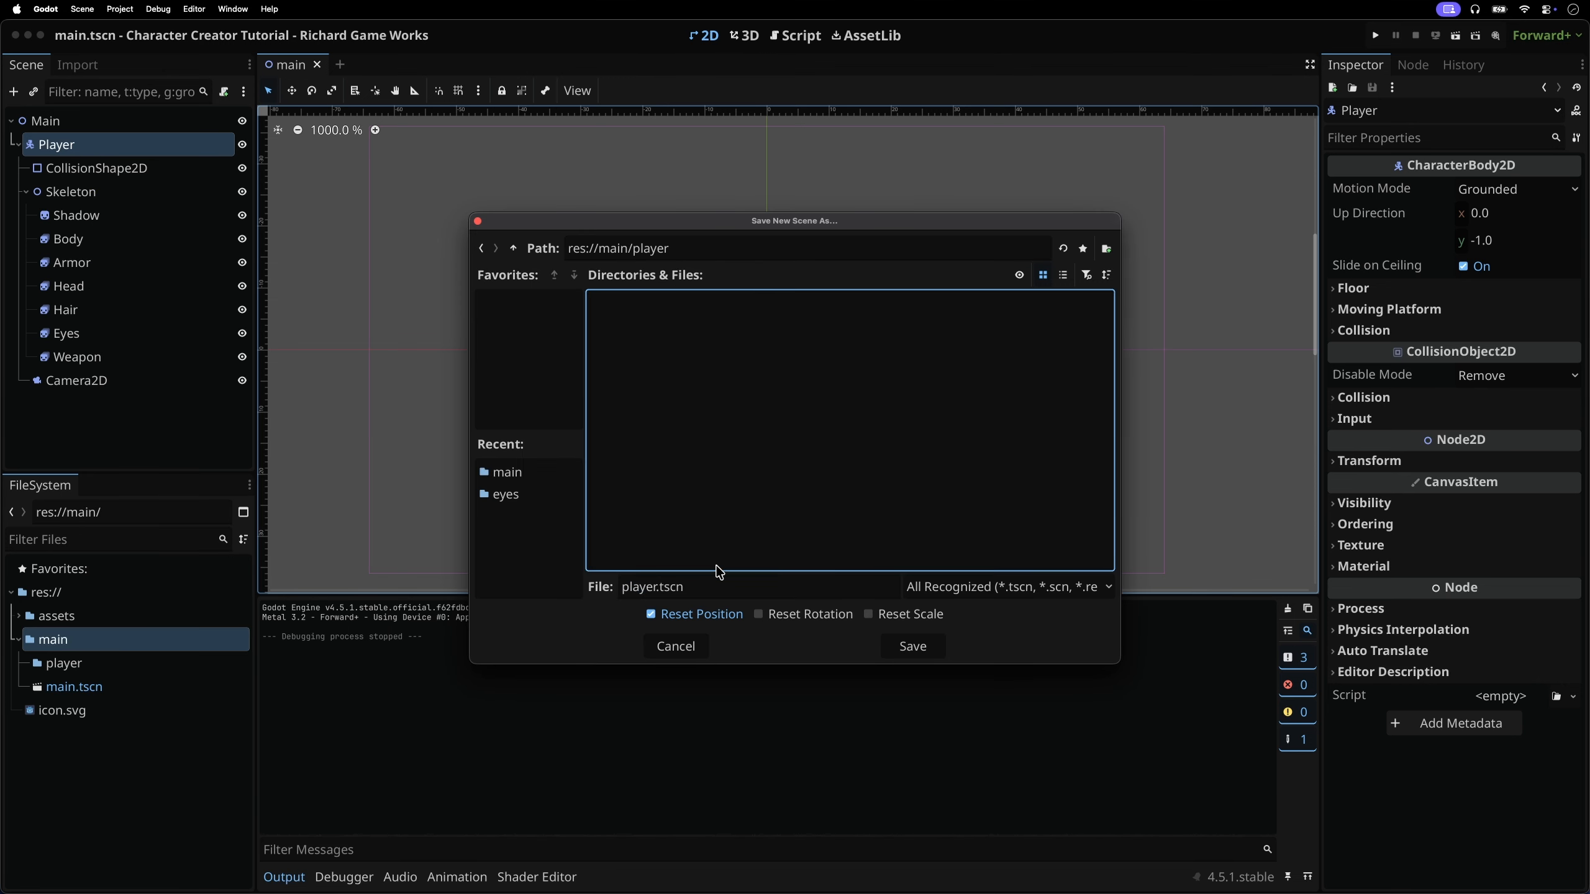
pyautogui.click(934, 650)
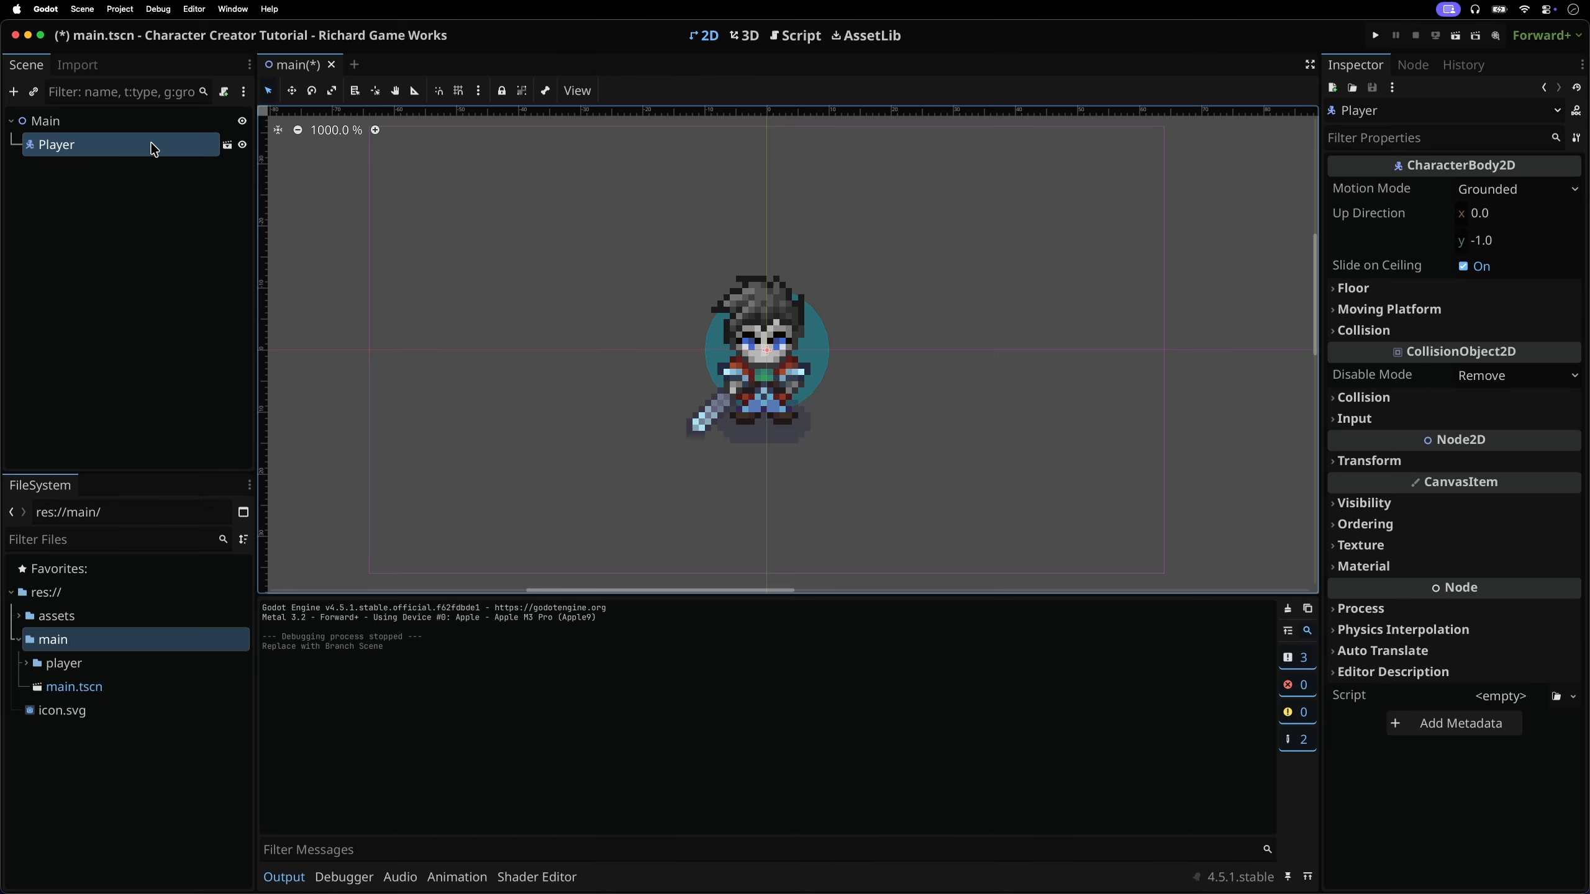
# Open the instanced Player scene for editing and frame the character in the 2D view
pyautogui.click(227, 145)
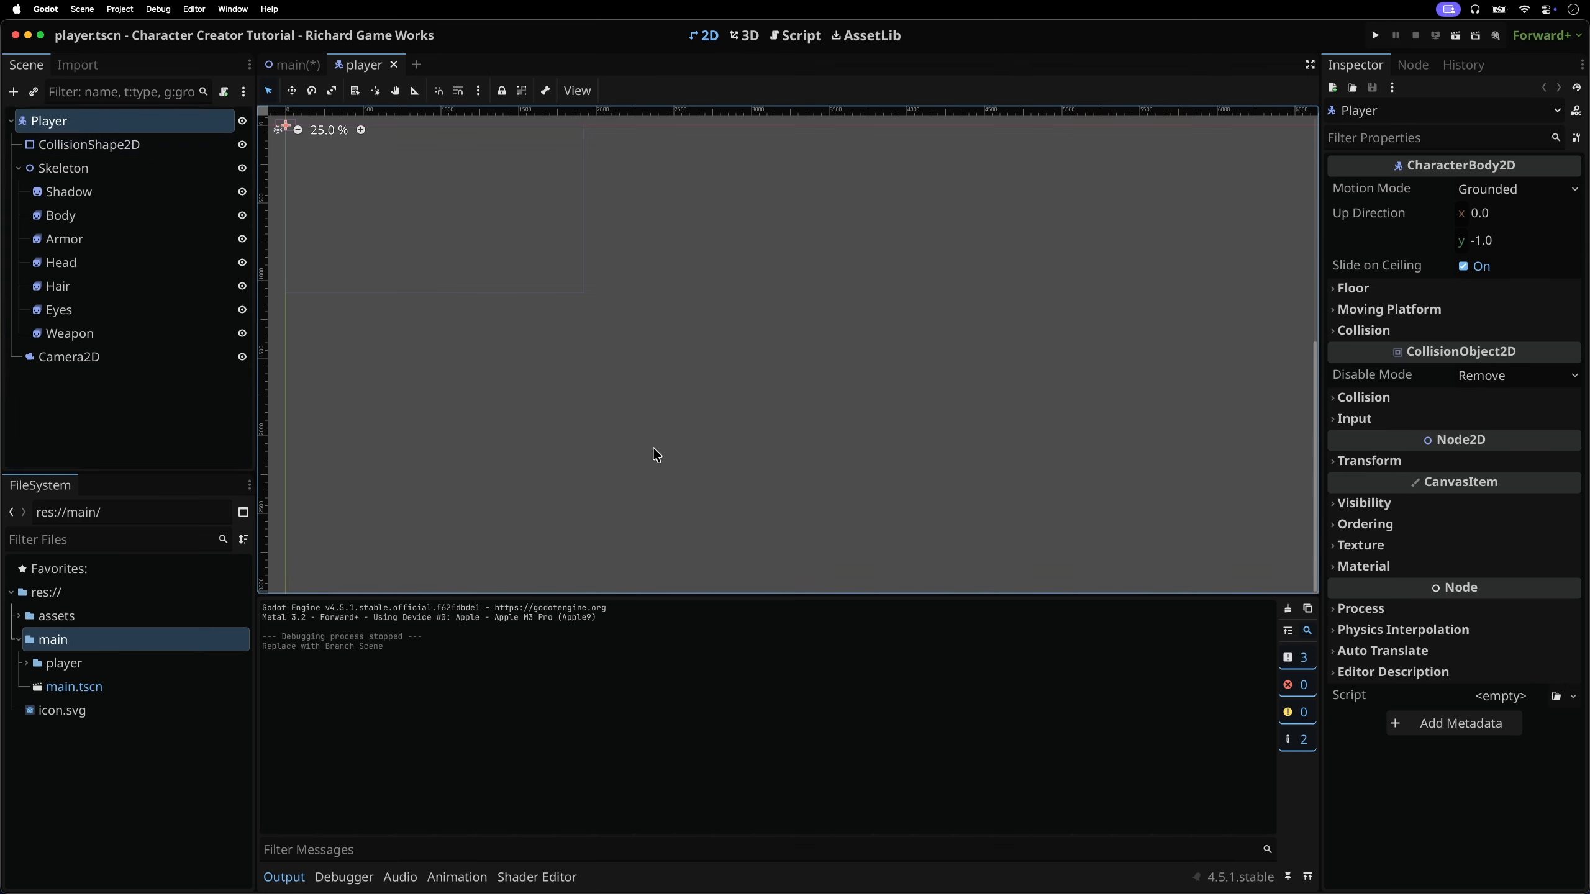
pyautogui.click(280, 131)
pyautogui.scroll(9, 769, 308)
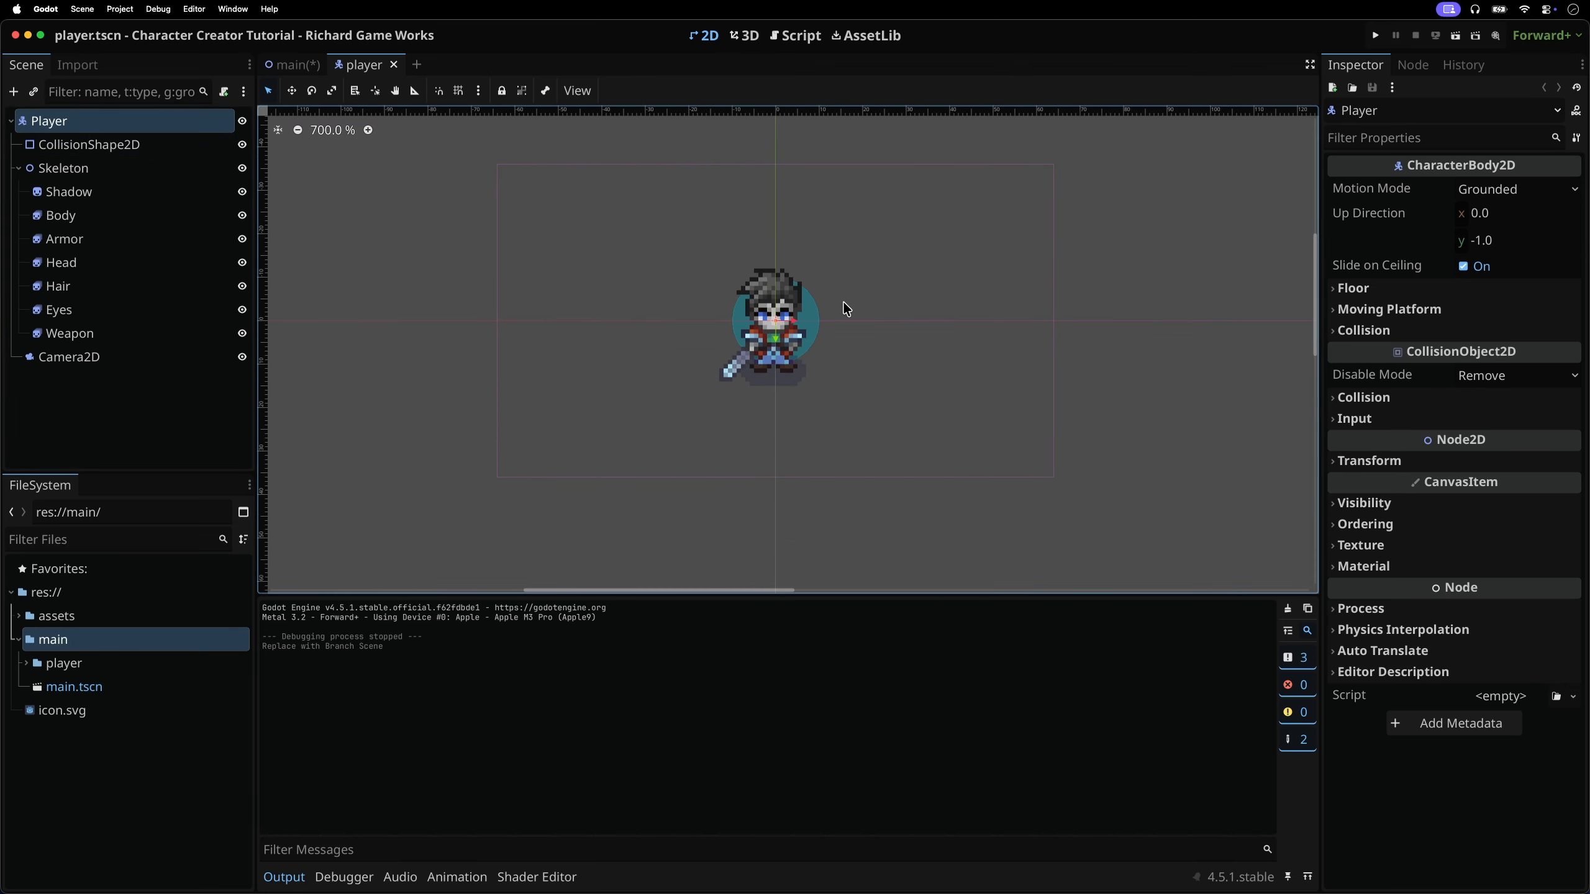
pyautogui.scroll(1, 846, 308)
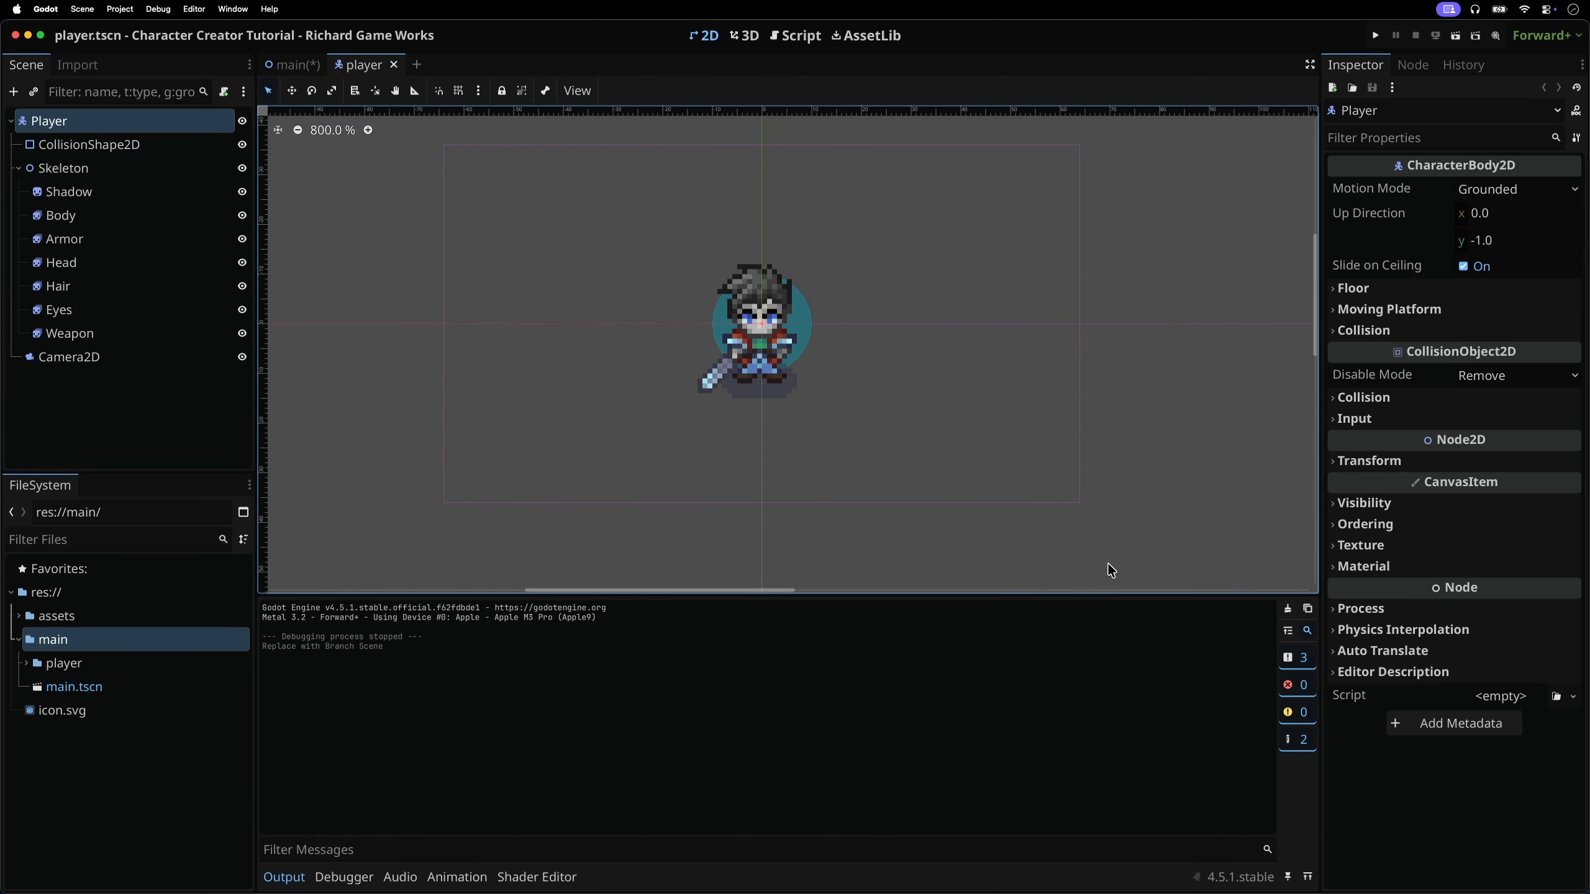
# Attach a new GDScript, res://main/player/player.gd, to the Player node and declare its class_name as Player
pyautogui.click(1497, 695)
pyautogui.click(1512, 720)
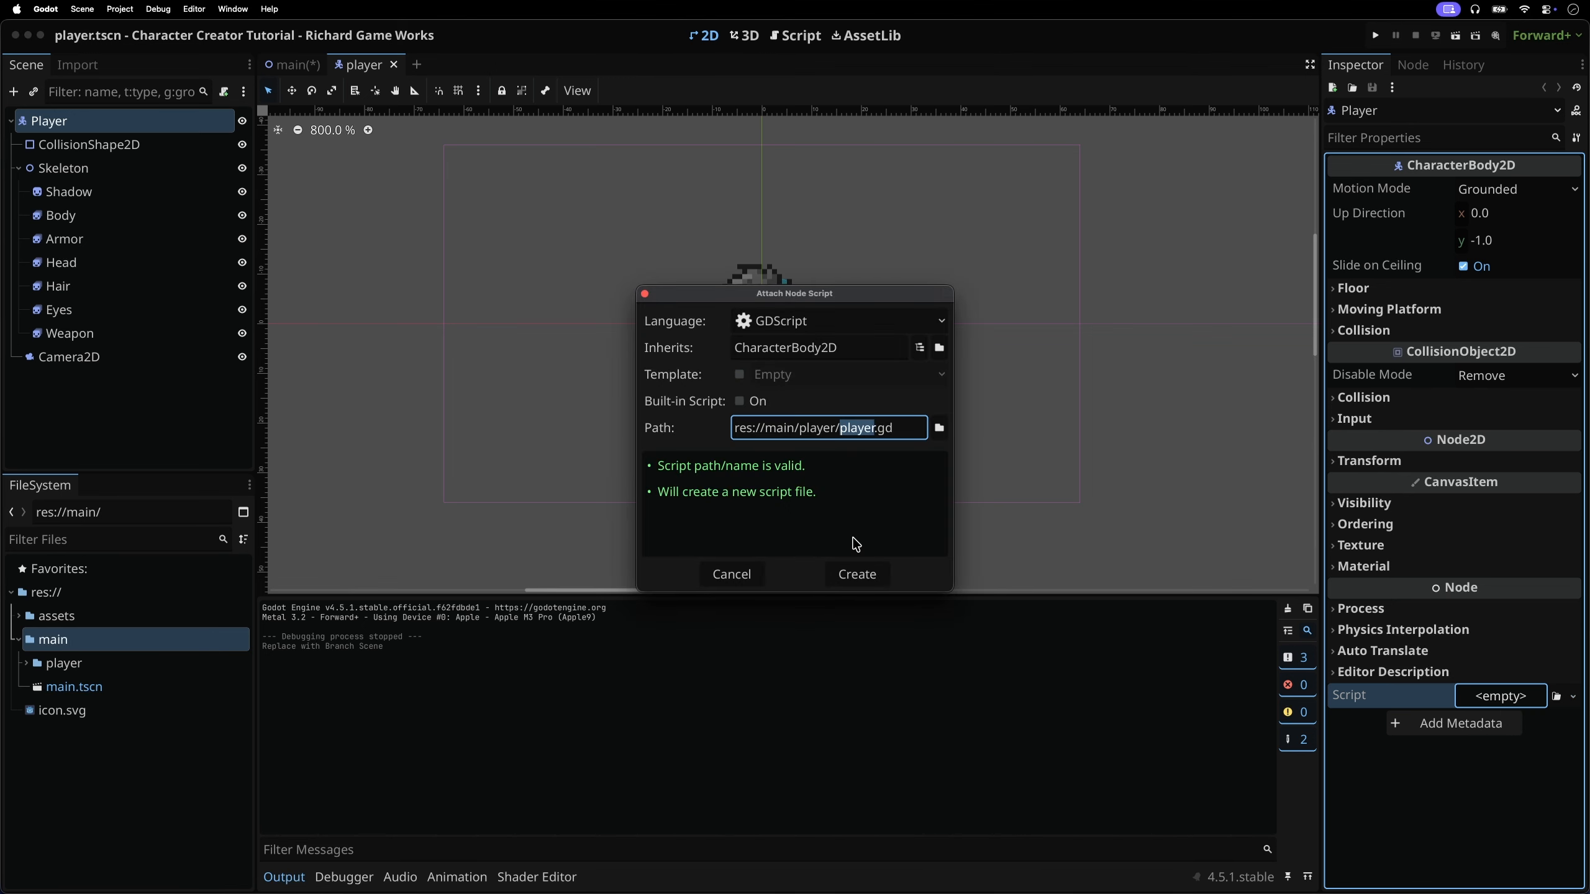
pyautogui.click(857, 574)
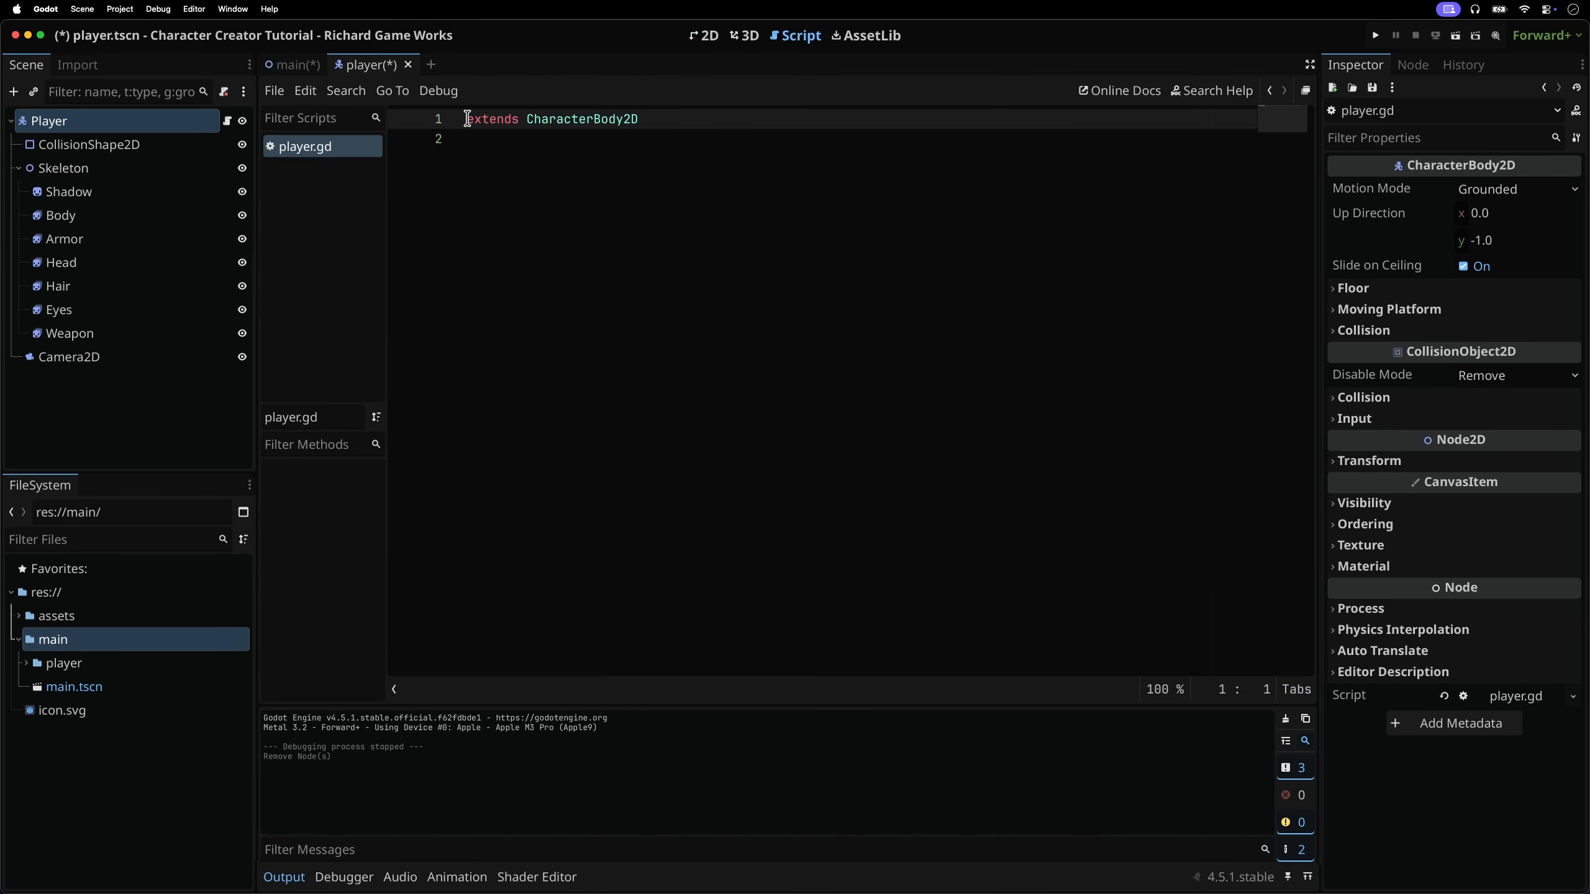
pyautogui.write('class_name Play')
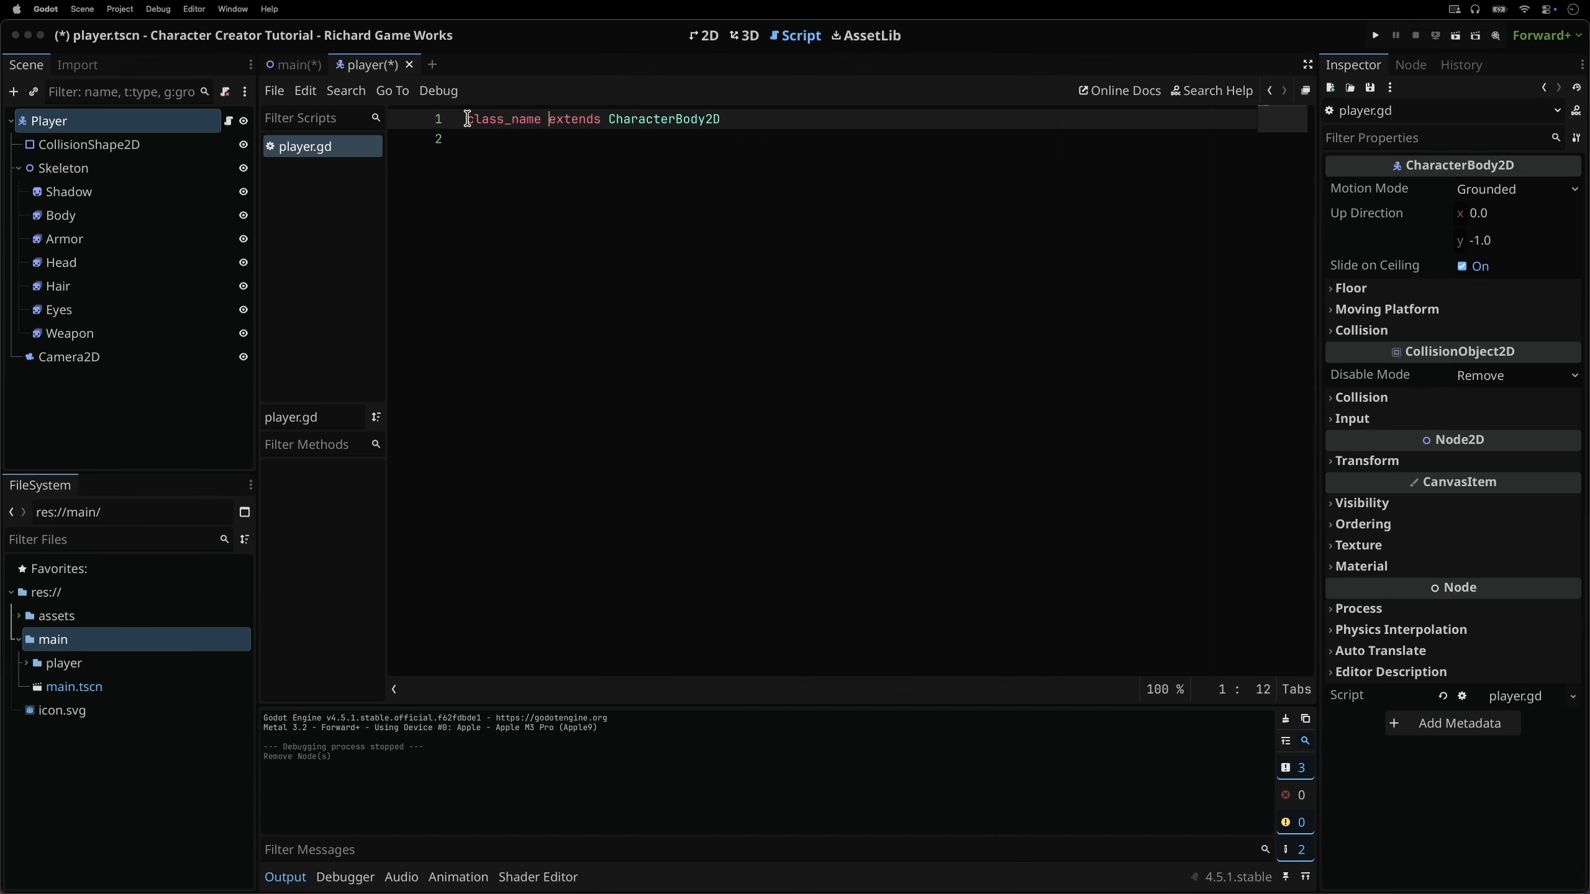
pyautogui.write('er')
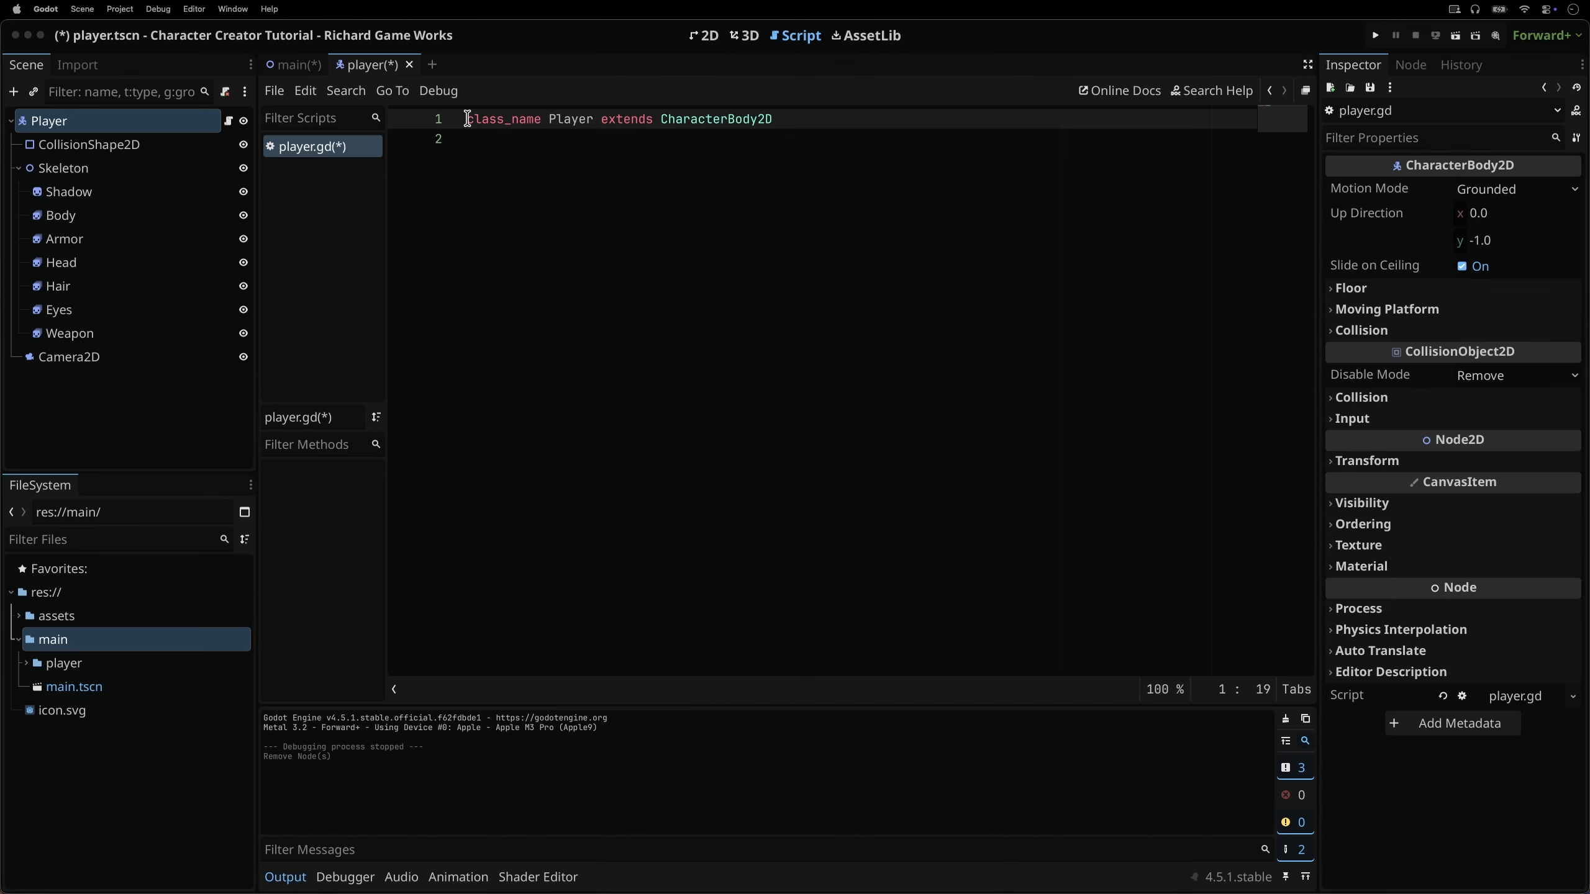
pyautogui.press('End')
pyautogui.press('Return')
pyautogui.press('Return')
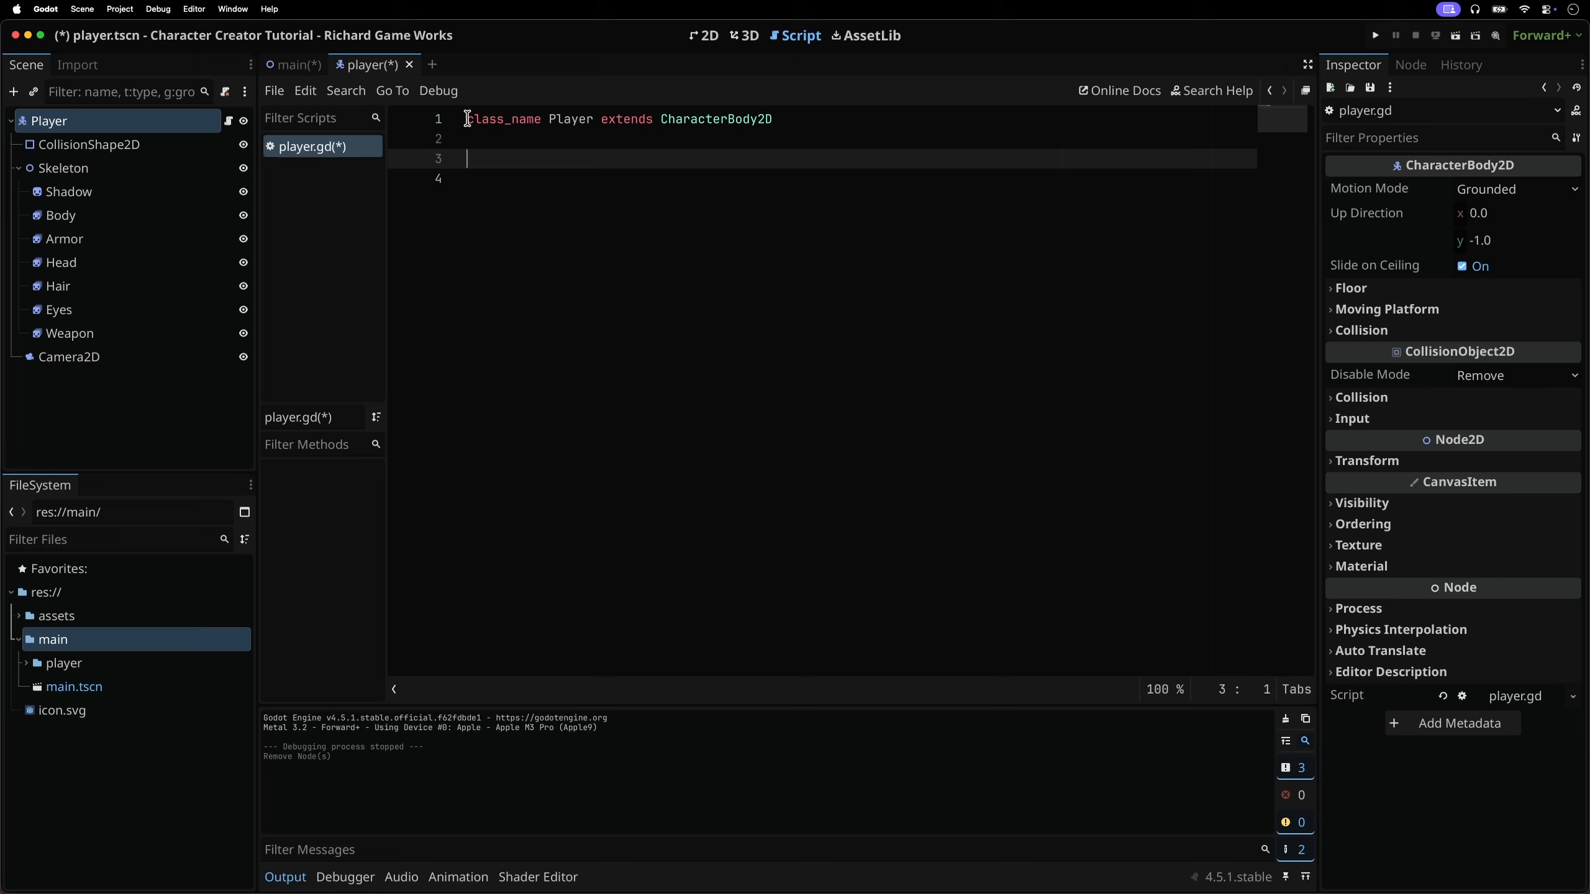
pyautogui.write('@onready var _body_sprite')
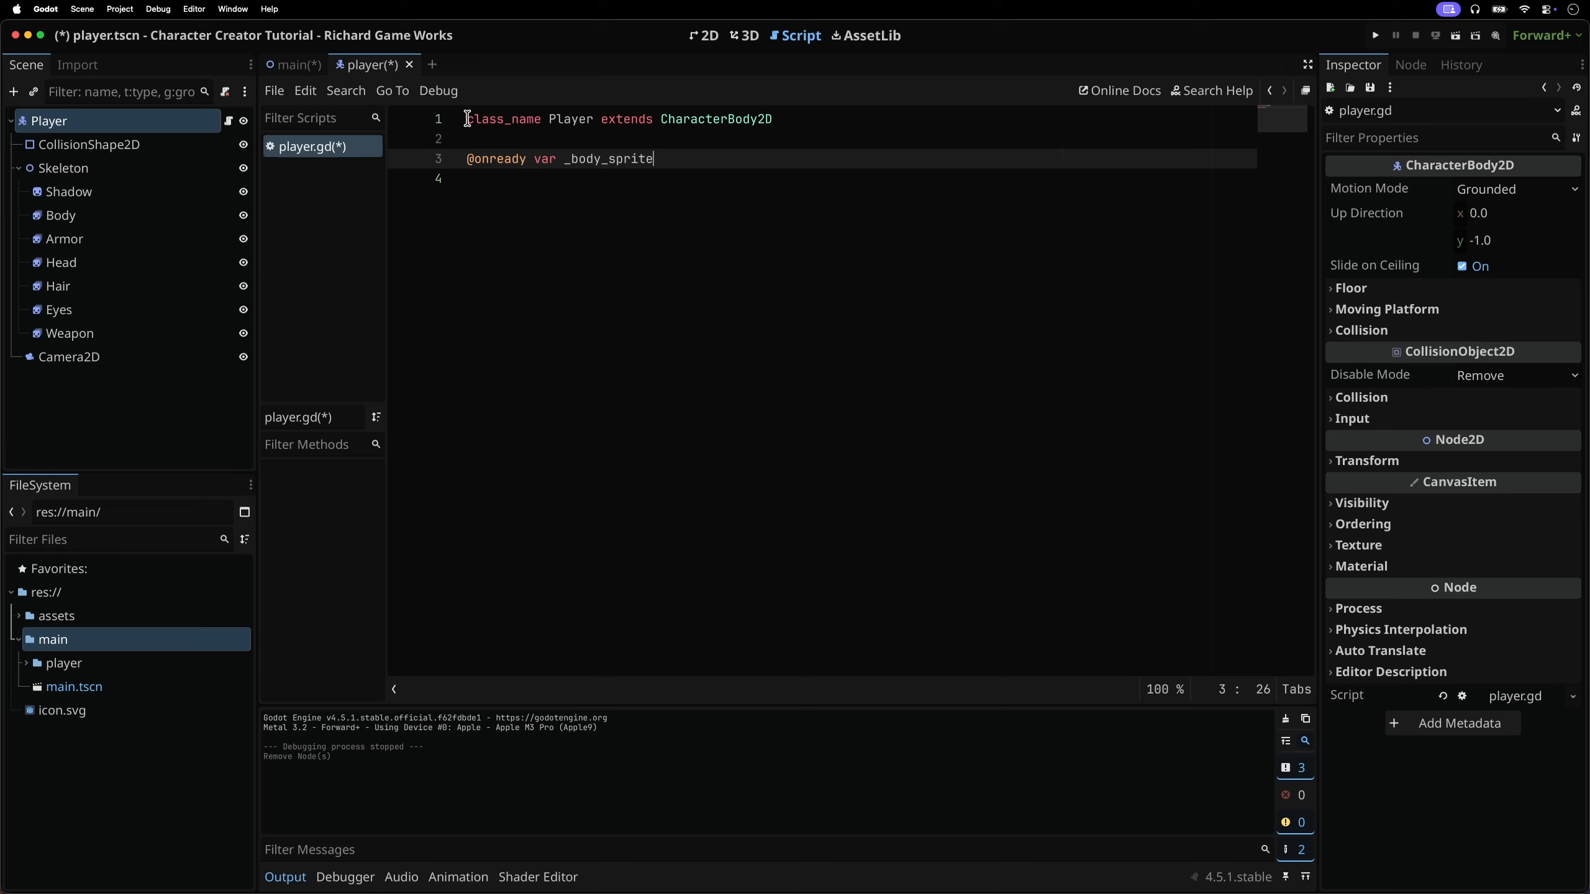
pyautogui.write(': AnimatedSprite2')
pyautogui.press('Return')
pyautogui.write('= $Skelet')
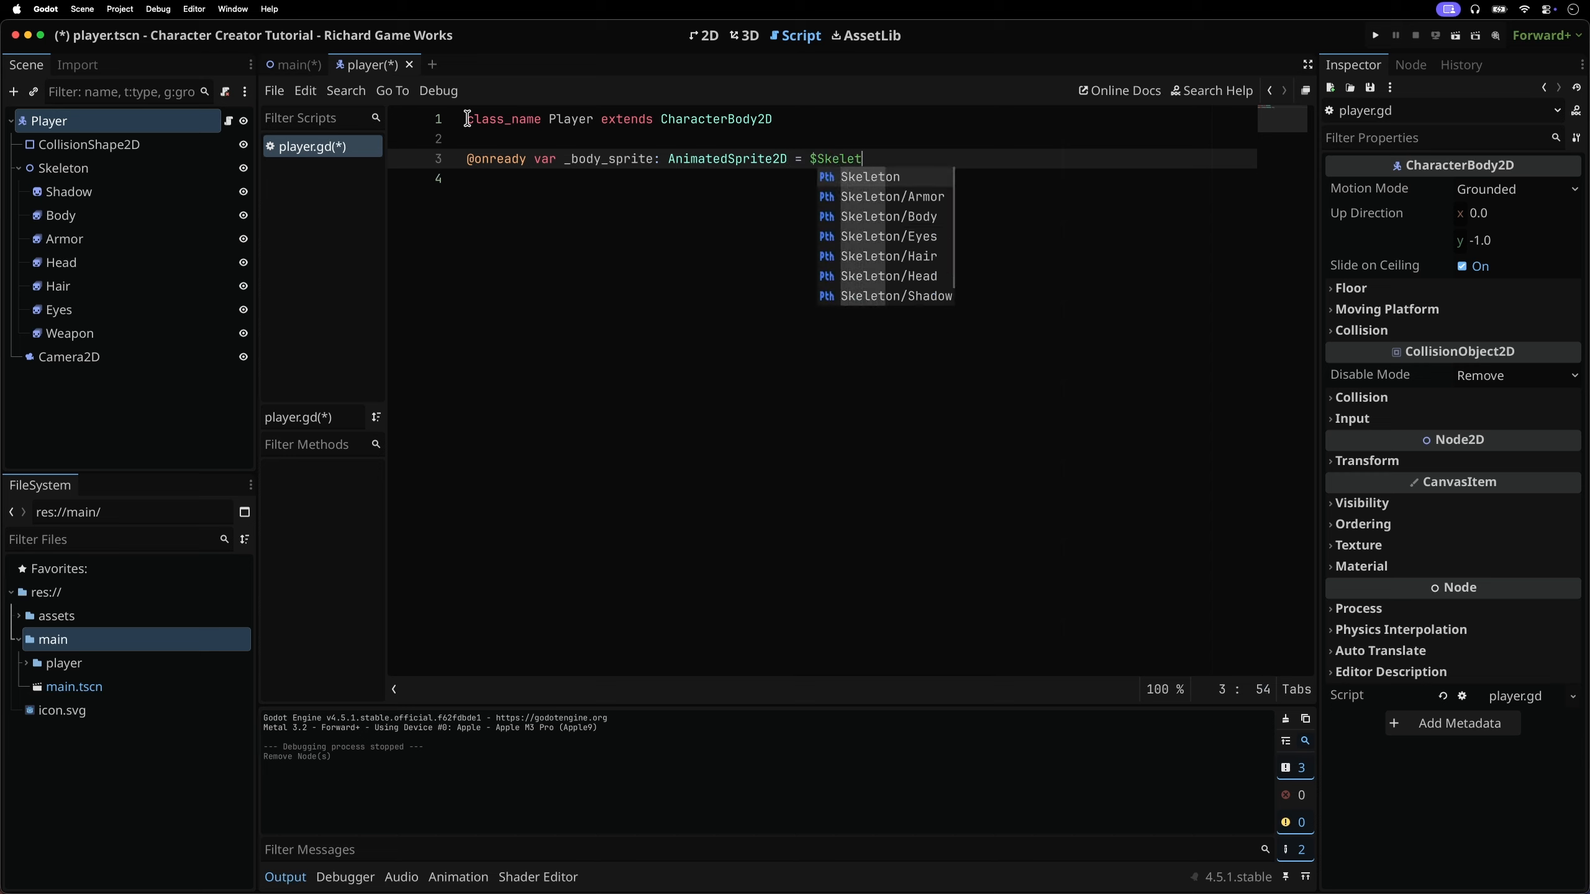
pyautogui.write('on/Body')
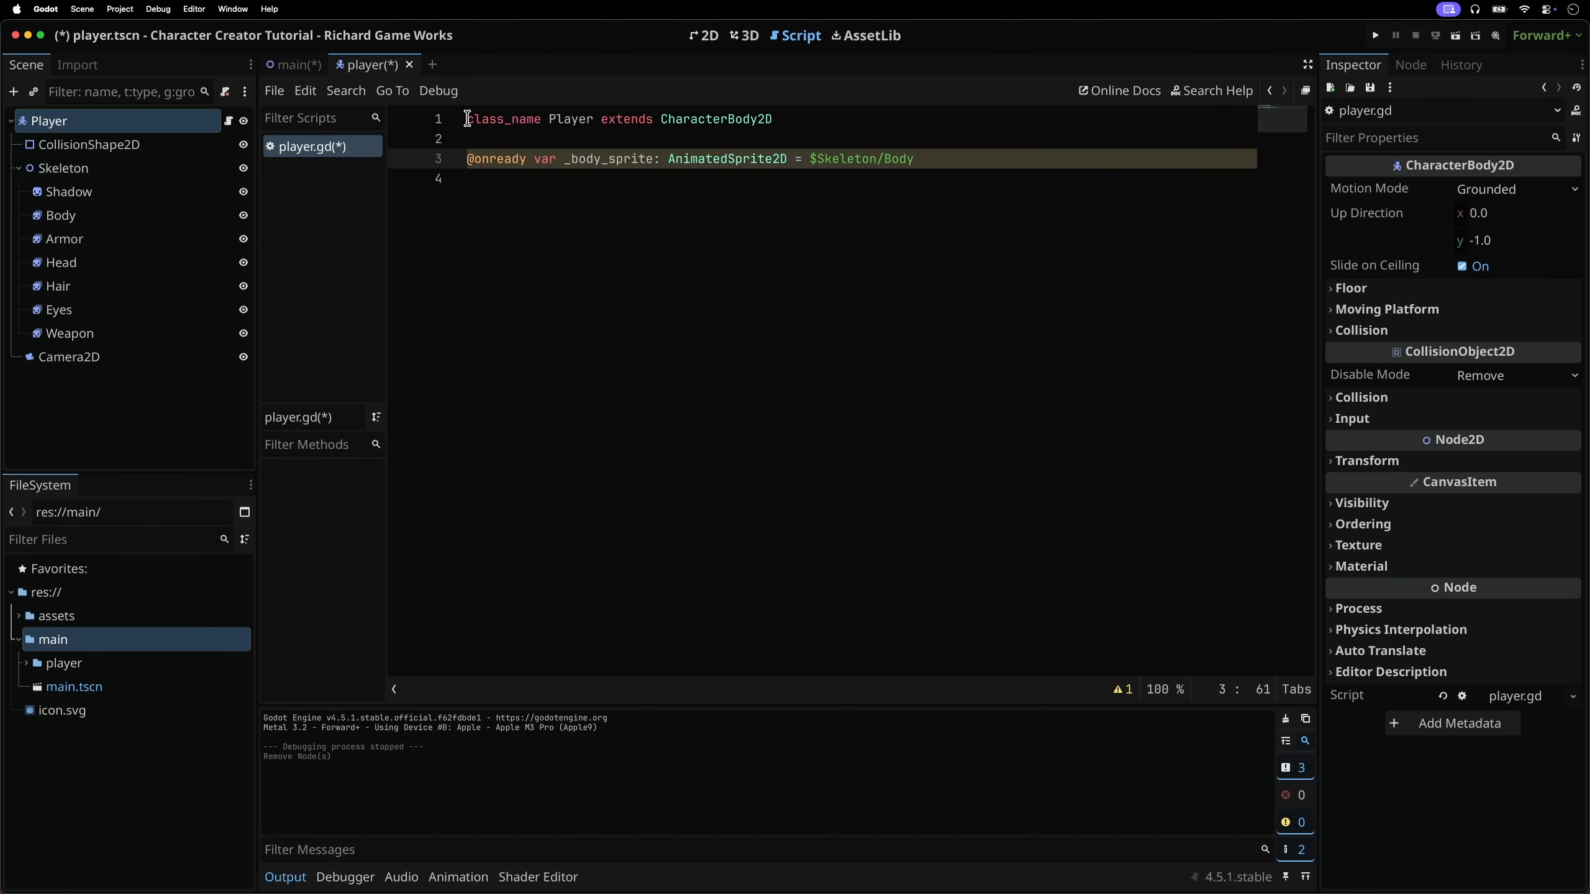
# Duplicate the _body_sprite declaration line five times
pyautogui.press('shift+super+c')
pyautogui.press('shift+super+c')
pyautogui.press('shift+super+c')
pyautogui.press('shift+super+c')
pyautogui.press('shift+super+c')
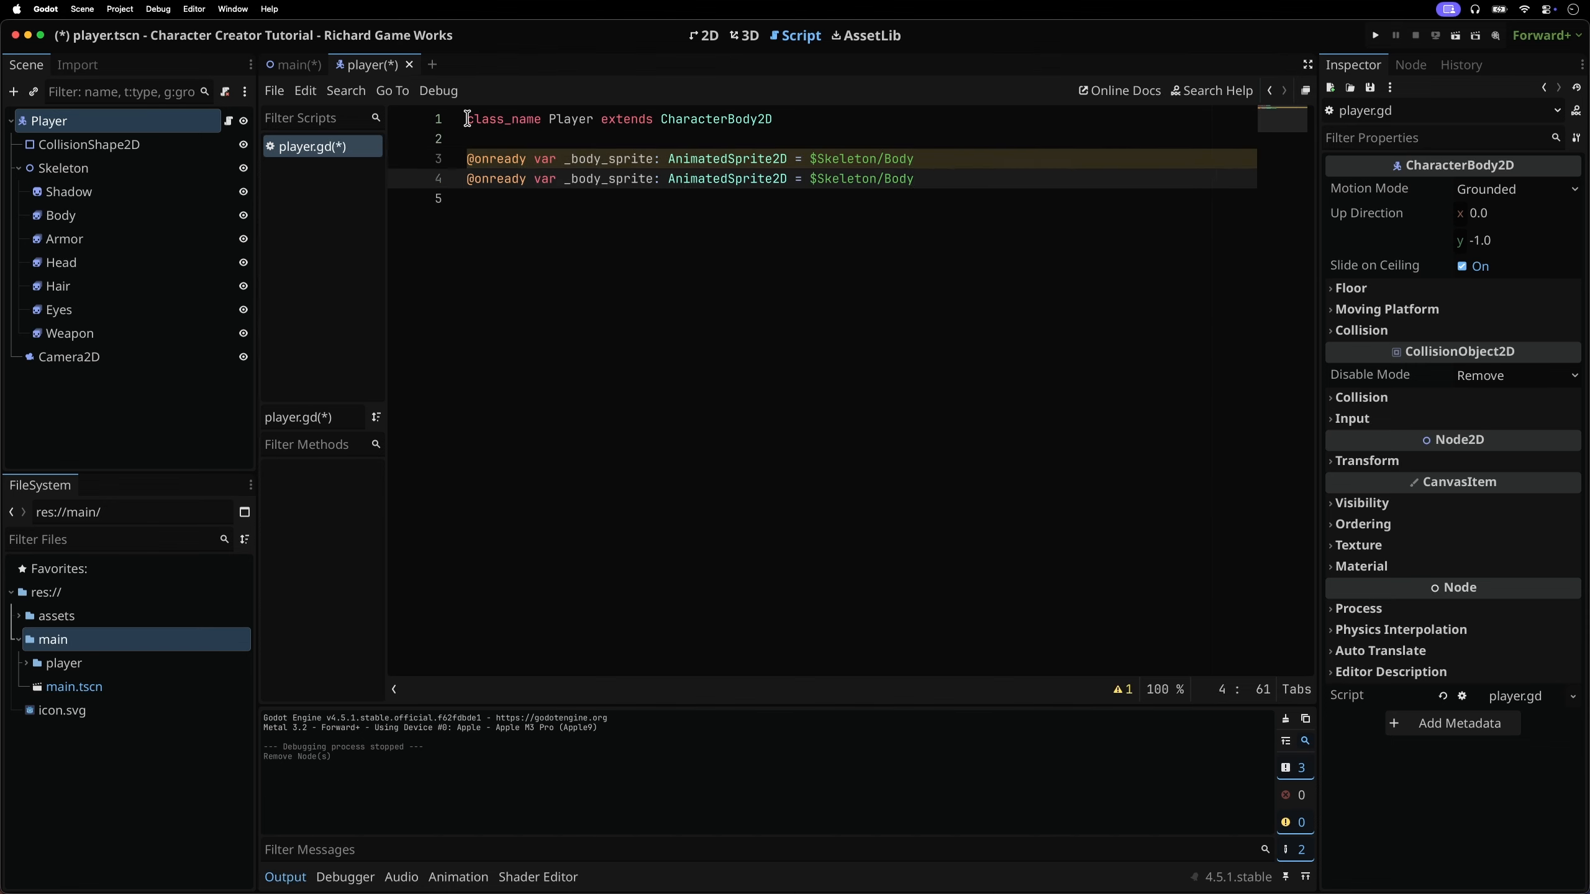
# Change the node paths of the five duplicated declarations to $Skeleton/Armor, Head, Eyes, Hair and Weapon, in that order
pyautogui.doubleClick(910, 180)
pyautogui.write('Armor')
pyautogui.press('Down')
pyautogui.hotkey('alt', 'shift', 'Left')
pyautogui.write('Head')
pyautogui.press('Down')
pyautogui.hotkey('alt', 'shift', 'Left')
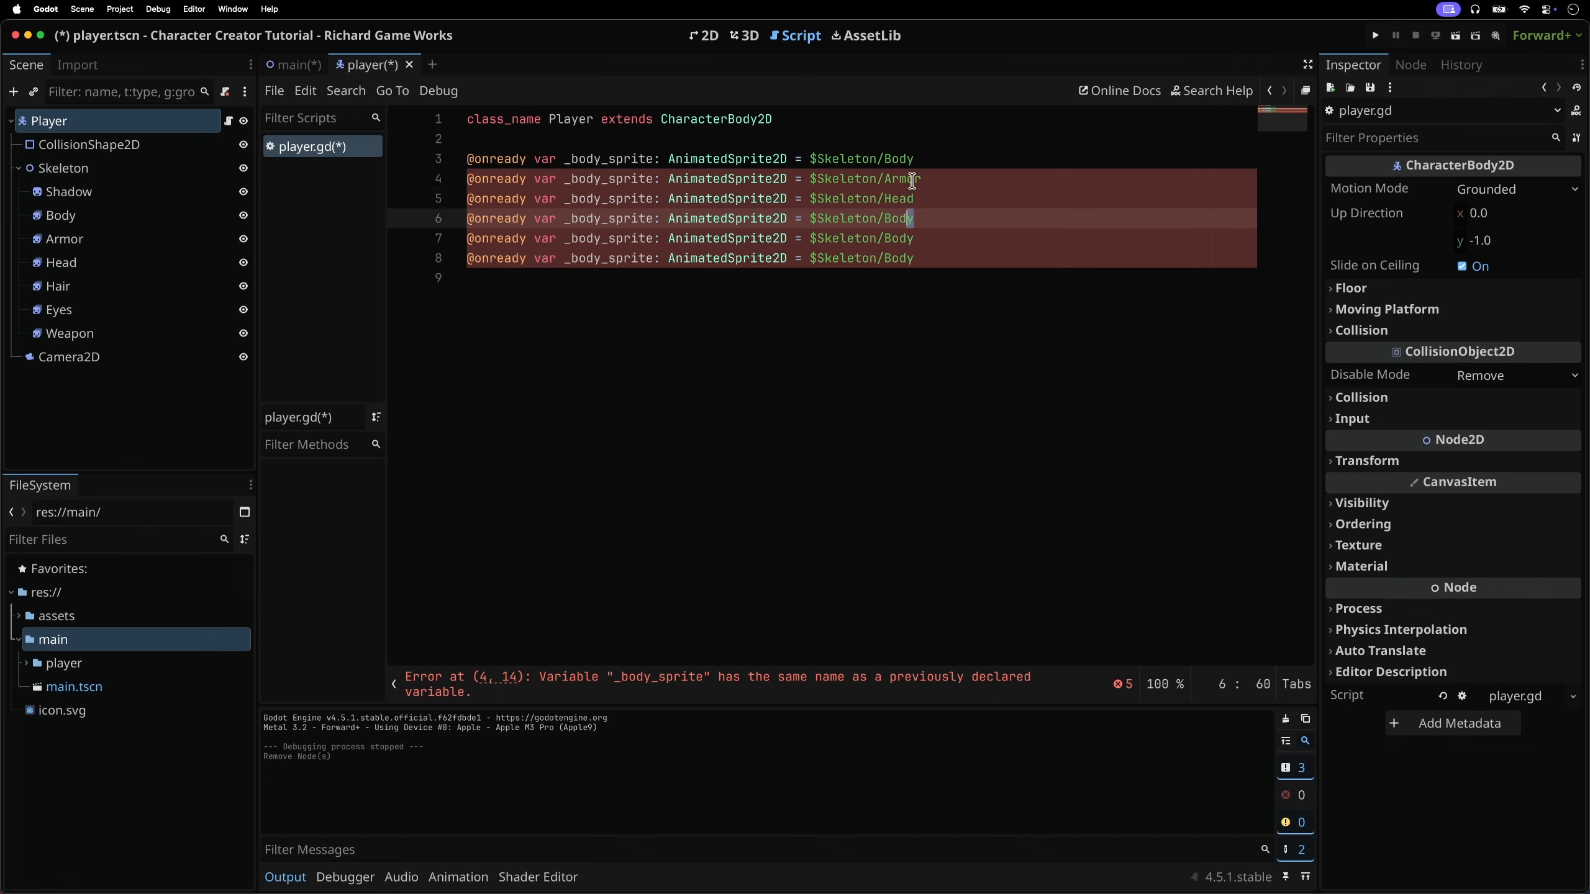
pyautogui.write('Eyes')
pyautogui.press('Down')
pyautogui.hotkey('alt', 'shift', 'Left')
pyautogui.write('Hair')
pyautogui.press('Down')
pyautogui.hotkey('alt', 'shift', 'Left')
pyautogui.write('Weapon')
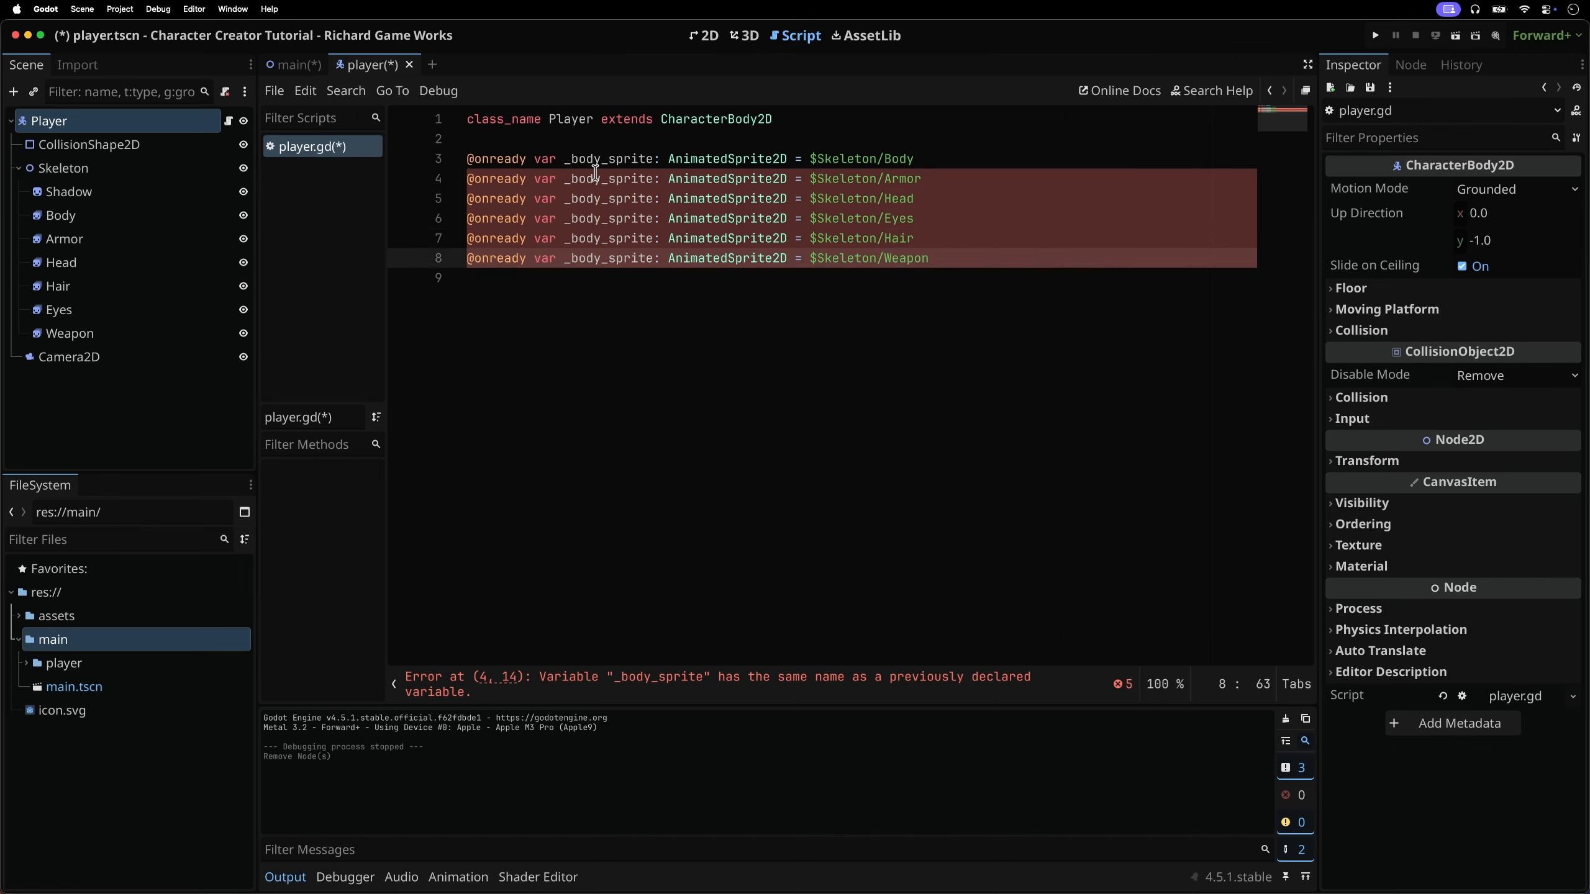
# Rename the variables for the Armor, Head and Eyes paths to _armor_sprite, _head_sprite and _eyes_sprite
pyautogui.moveTo(599, 178); pyautogui.dragTo(572, 178)
pyautogui.write('armor')
pyautogui.press('Down')
pyautogui.press('Left')
pyautogui.hotkey('shift', 'Left')
pyautogui.hotkey('shift', 'Left')
pyautogui.hotkey('shift', 'Left')
pyautogui.hotkey('shift', 'Left')
pyautogui.write('head')
pyautogui.press('Down')
pyautogui.hotkey('shift', 'Left')
pyautogui.hotkey('shift', 'Left')
pyautogui.hotkey('shift', 'Left')
pyautogui.hotkey('shift', 'Left')
pyautogui.write('eyes')
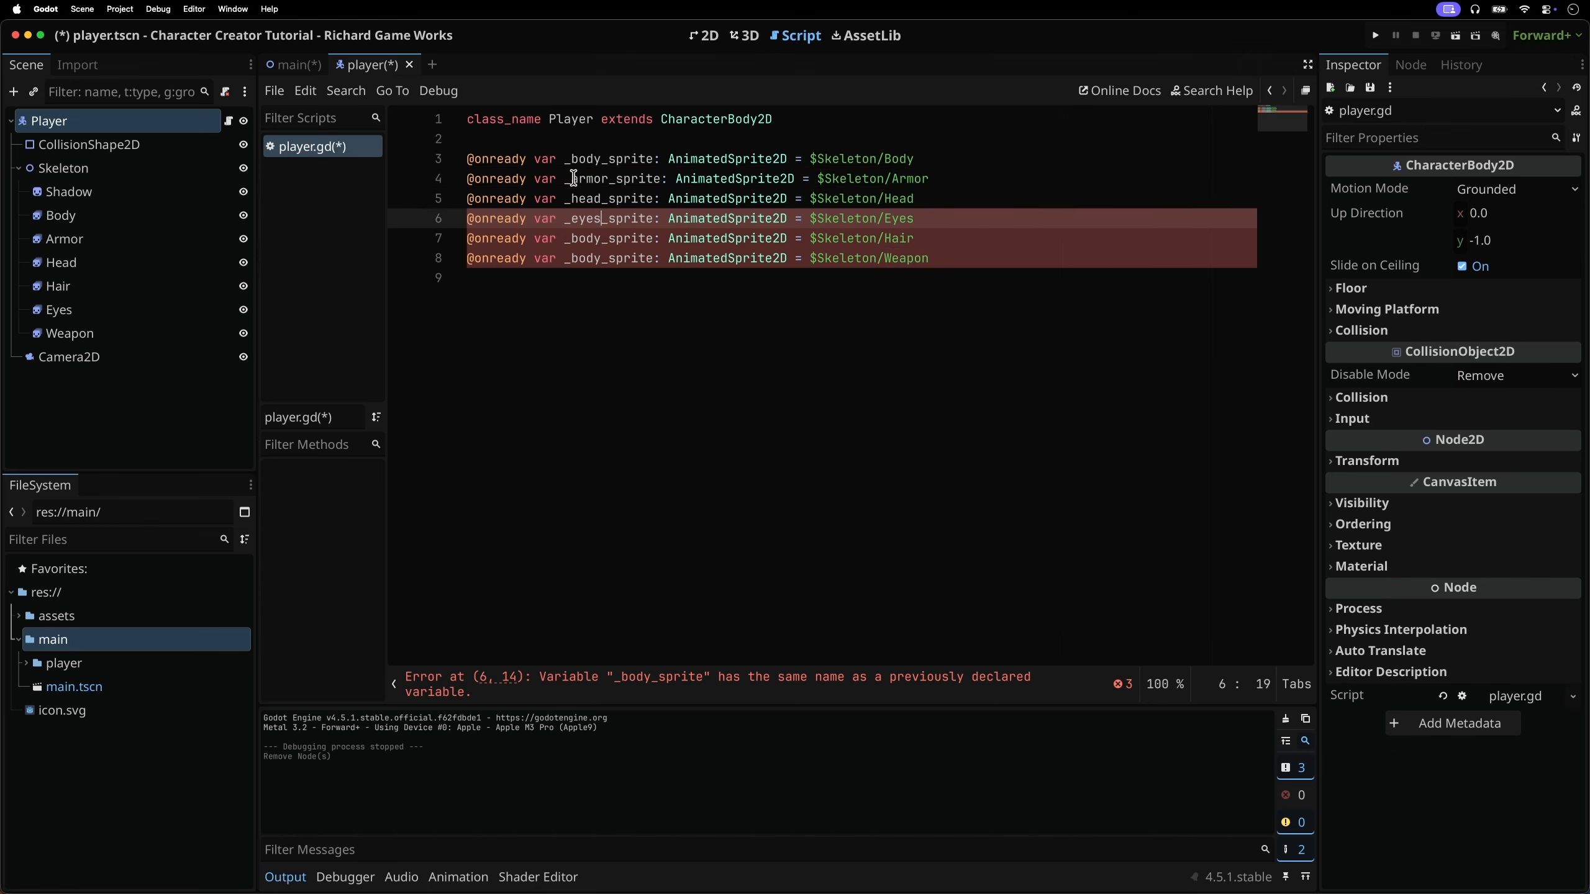
# Rename the variables for the Hair and Weapon paths to _hair_sprite and _weapon_sprite
pyautogui.press('Down')
pyautogui.hotkey('shift', 'Left')
pyautogui.hotkey('shift', 'Left')
pyautogui.hotkey('shift', 'Left')
pyautogui.hotkey('shift', 'Left')
pyautogui.write('hair')
pyautogui.press('Down')
pyautogui.hotkey('shift', 'Left')
pyautogui.hotkey('shift', 'Left')
pyautogui.hotkey('shift', 'Left')
pyautogui.hotkey('shift', 'Left')
pyautogui.write('weapon')
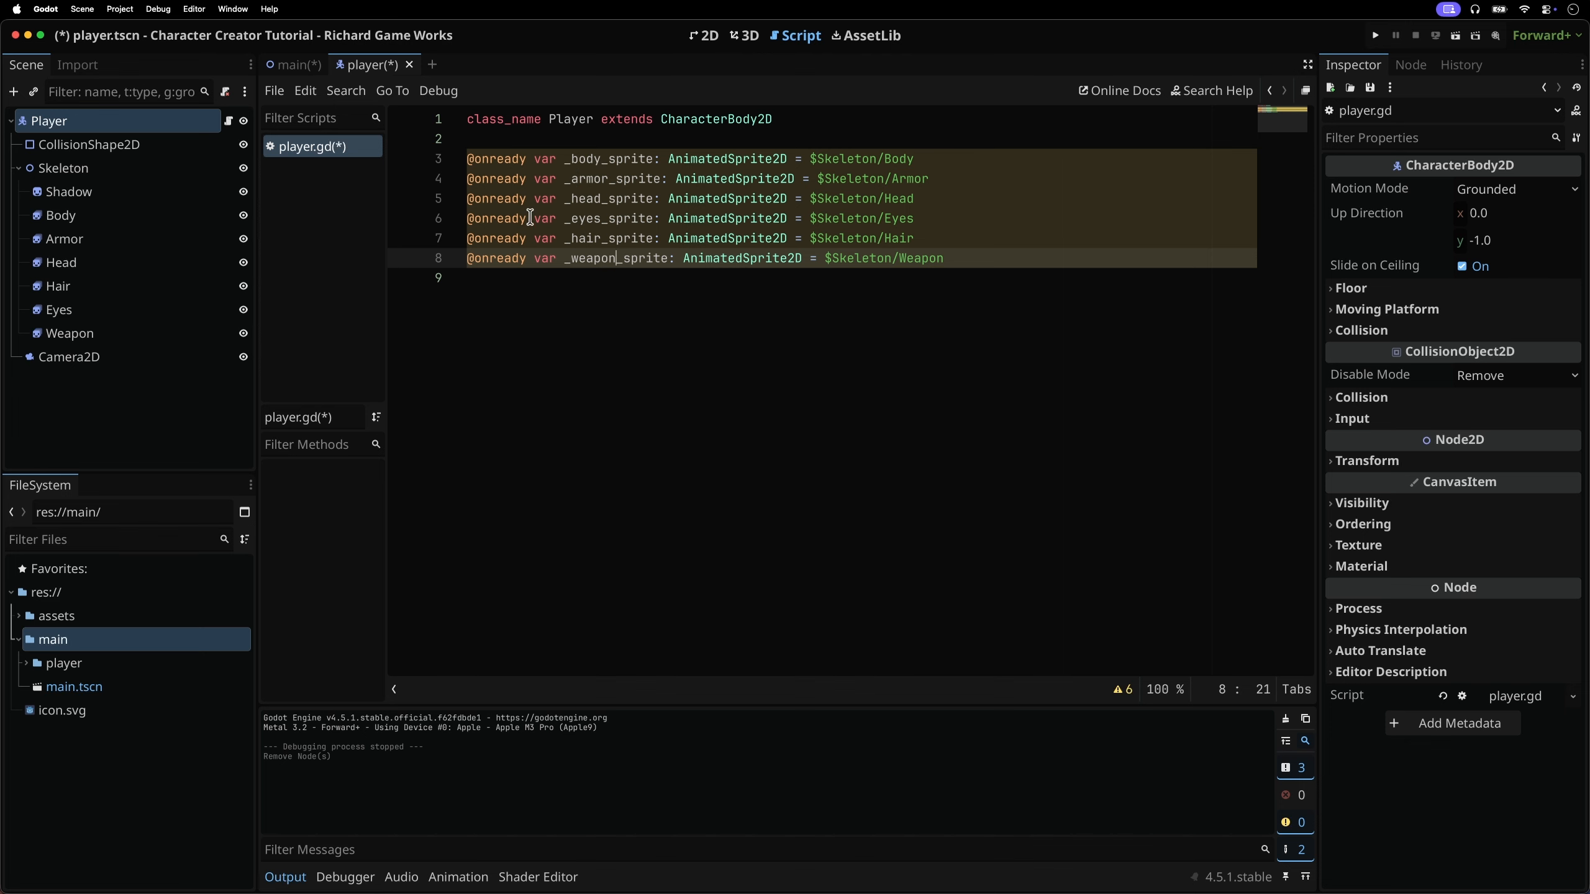
pyautogui.click(812, 426)
pyautogui.press('Return')
pyautogui.write('var _sprites')
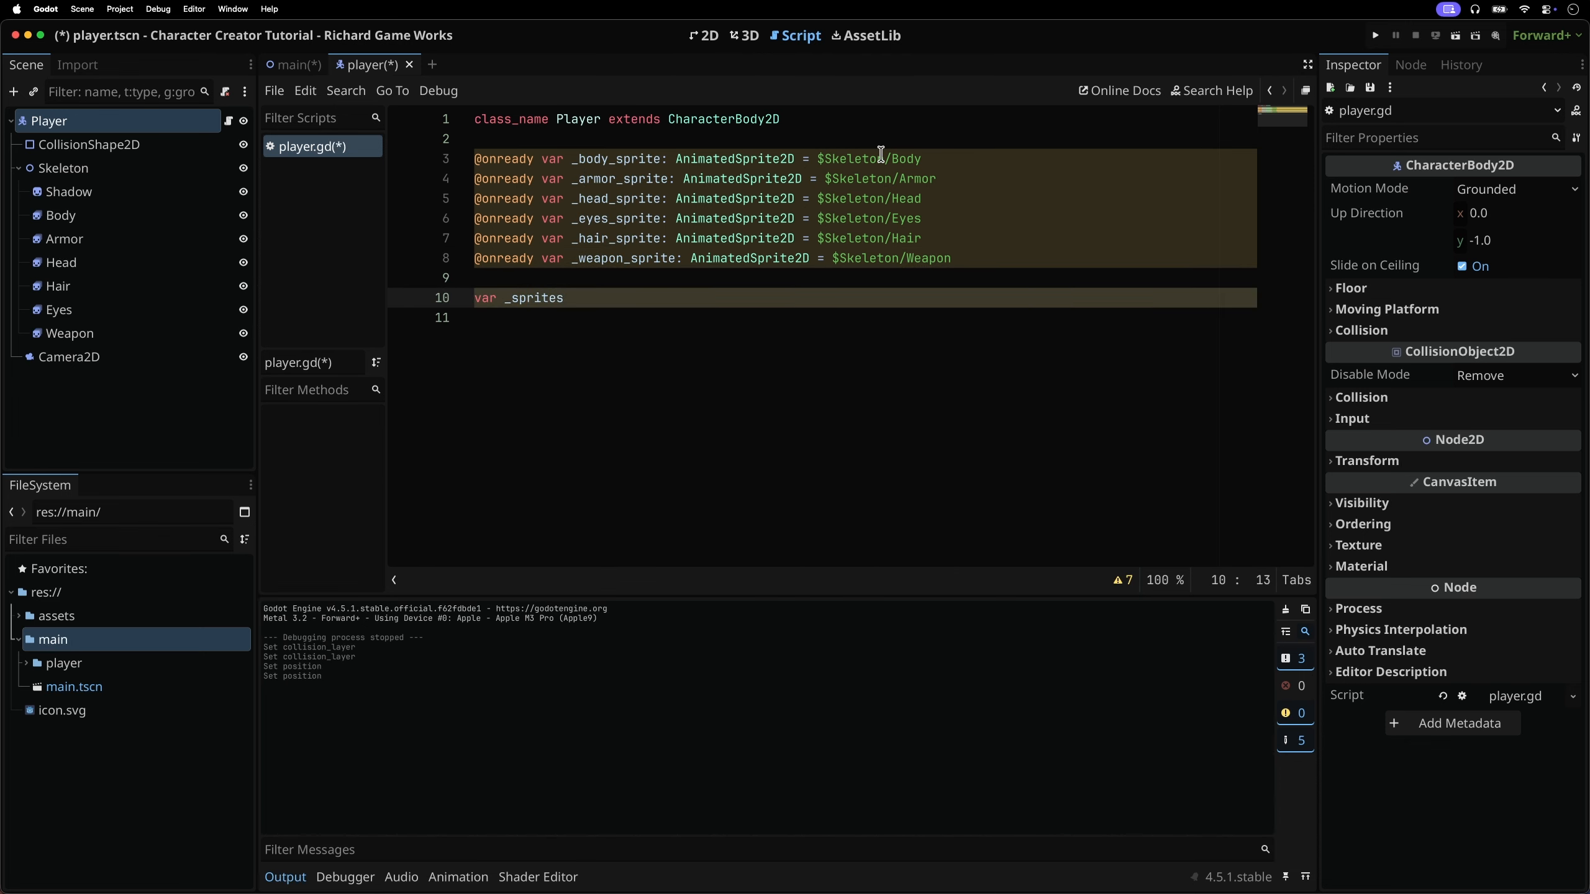
pyautogui.write(': Array[AnimatedSprite2D]')
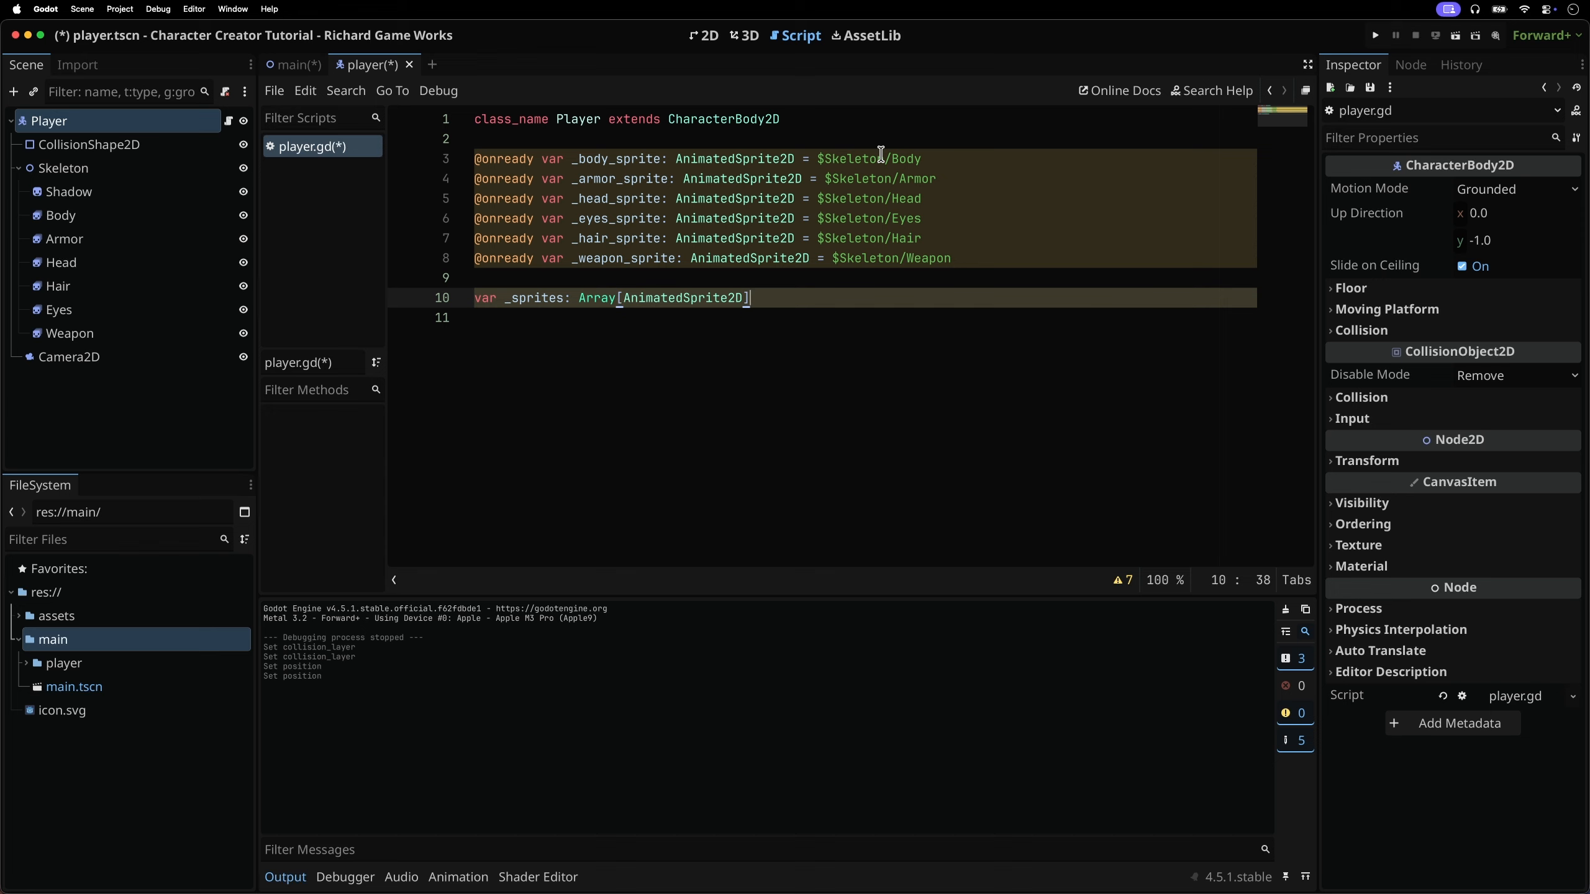
# Add a _ready function that fills _sprites with the body, armor, head, eyes, hair and weapon sprite variables
pyautogui.press('Return')
pyautogui.press('Return')
pyautogui.write('func _re')
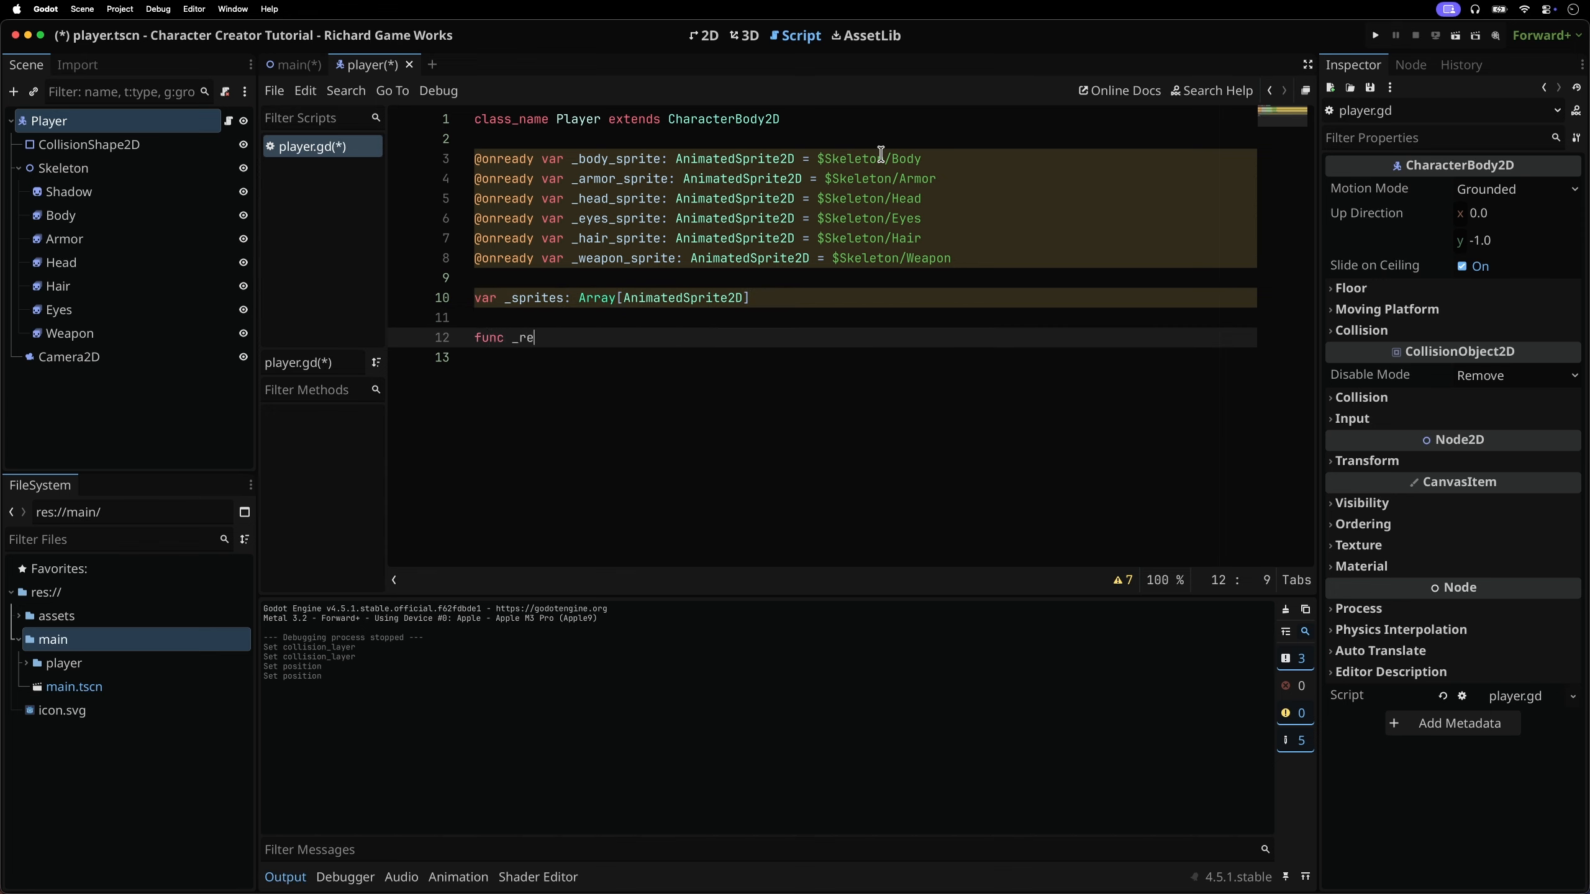
pyautogui.press('Return')
pyautogui.press('Return')
pyautogui.write('_s')
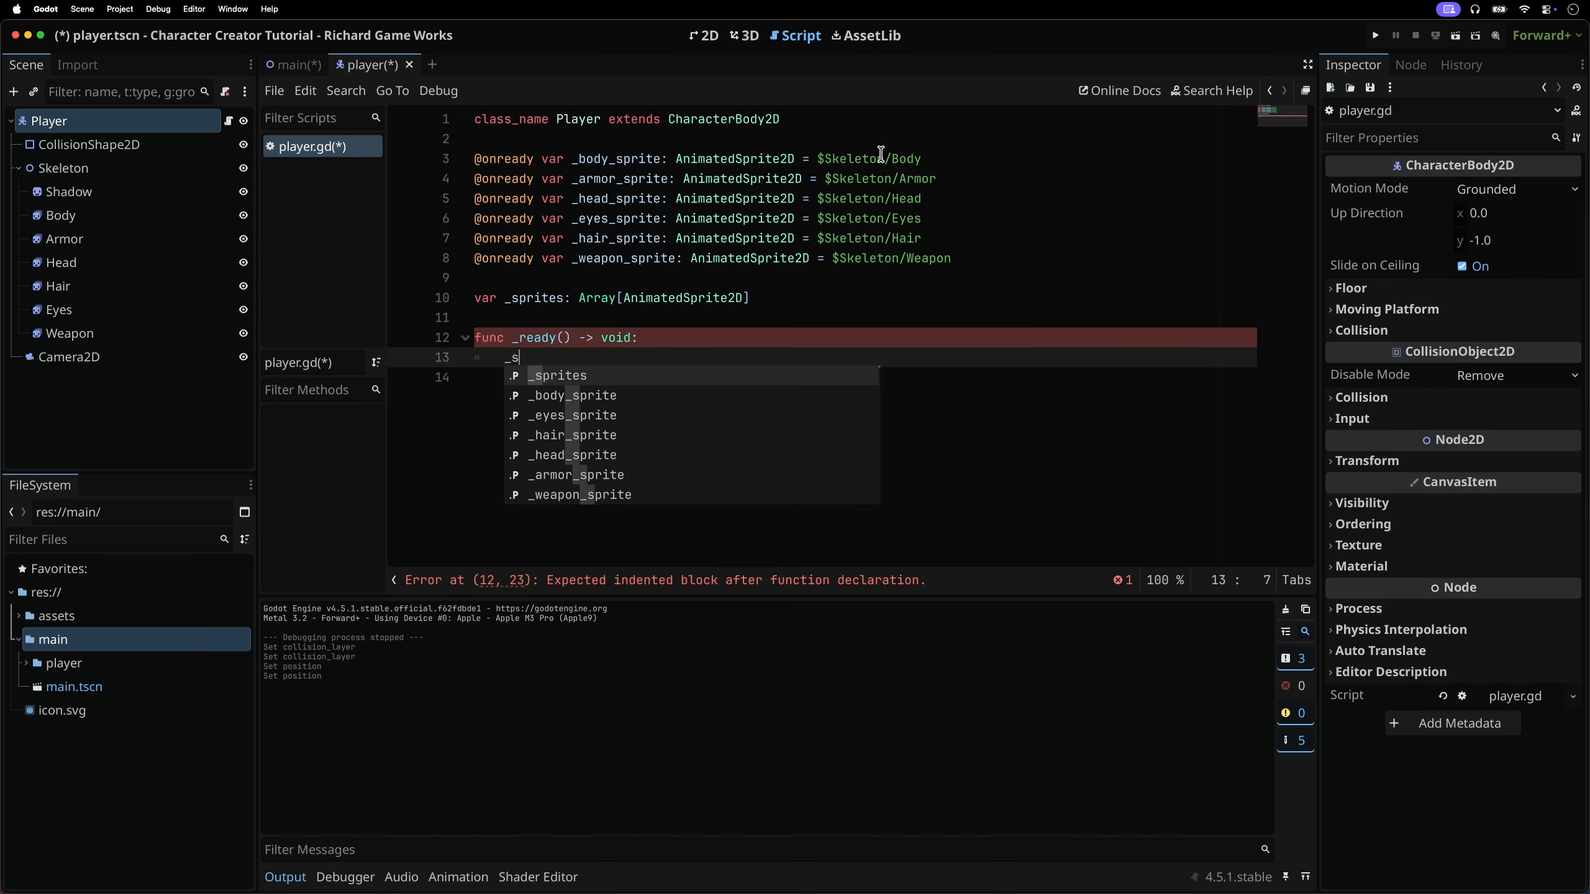
pyautogui.write('prites = [_body_sprite, _armor_sprite, _he')
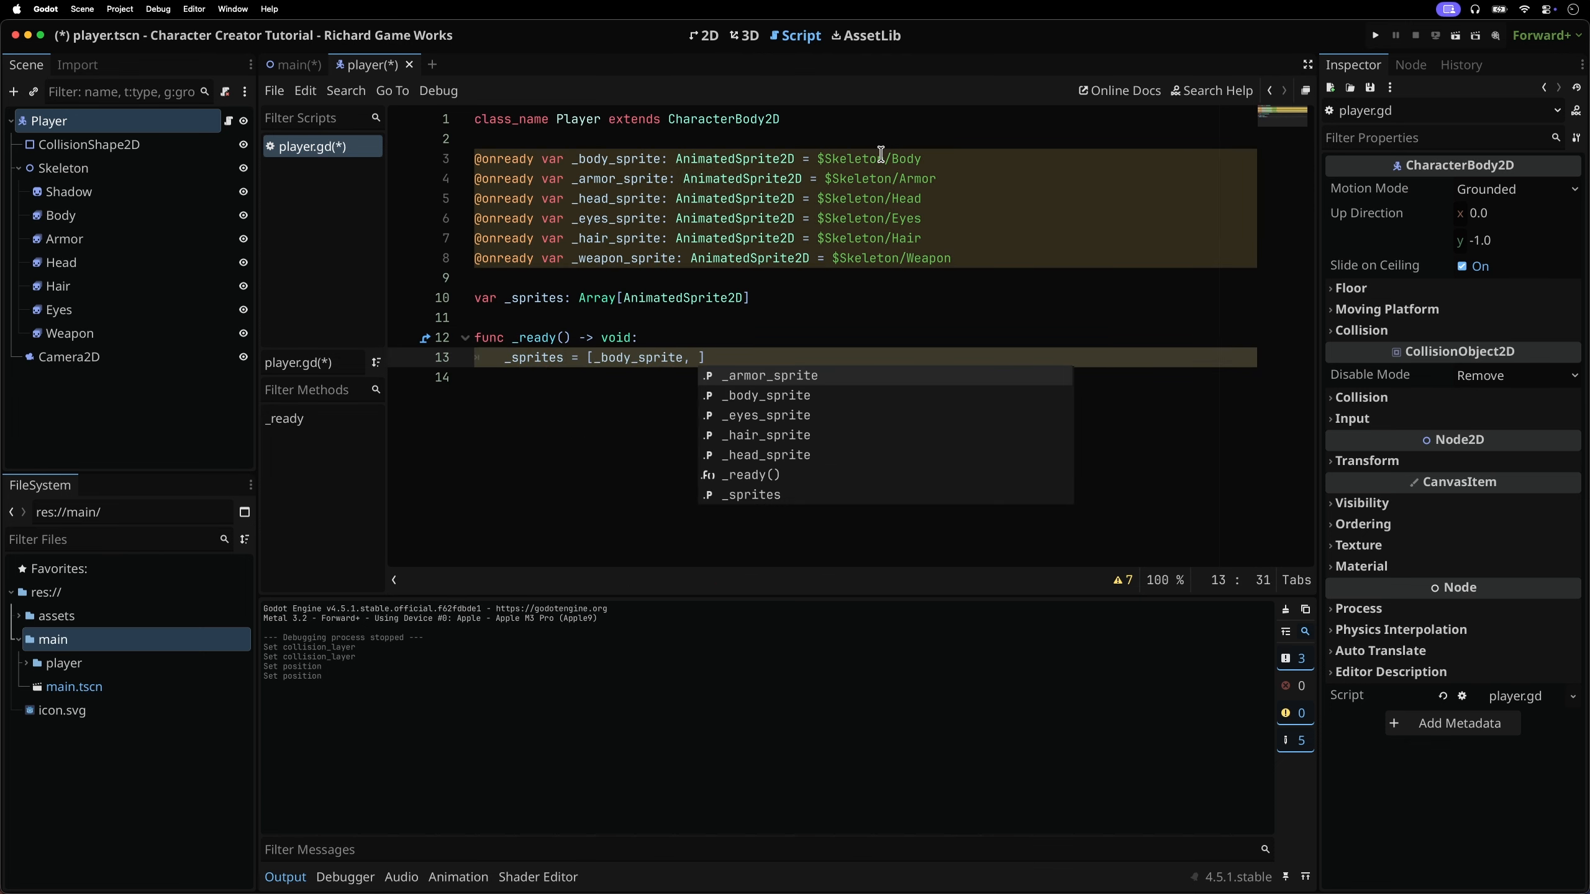
pyautogui.write('ad_sprite, _eyes_sprite, _hair_sprite')
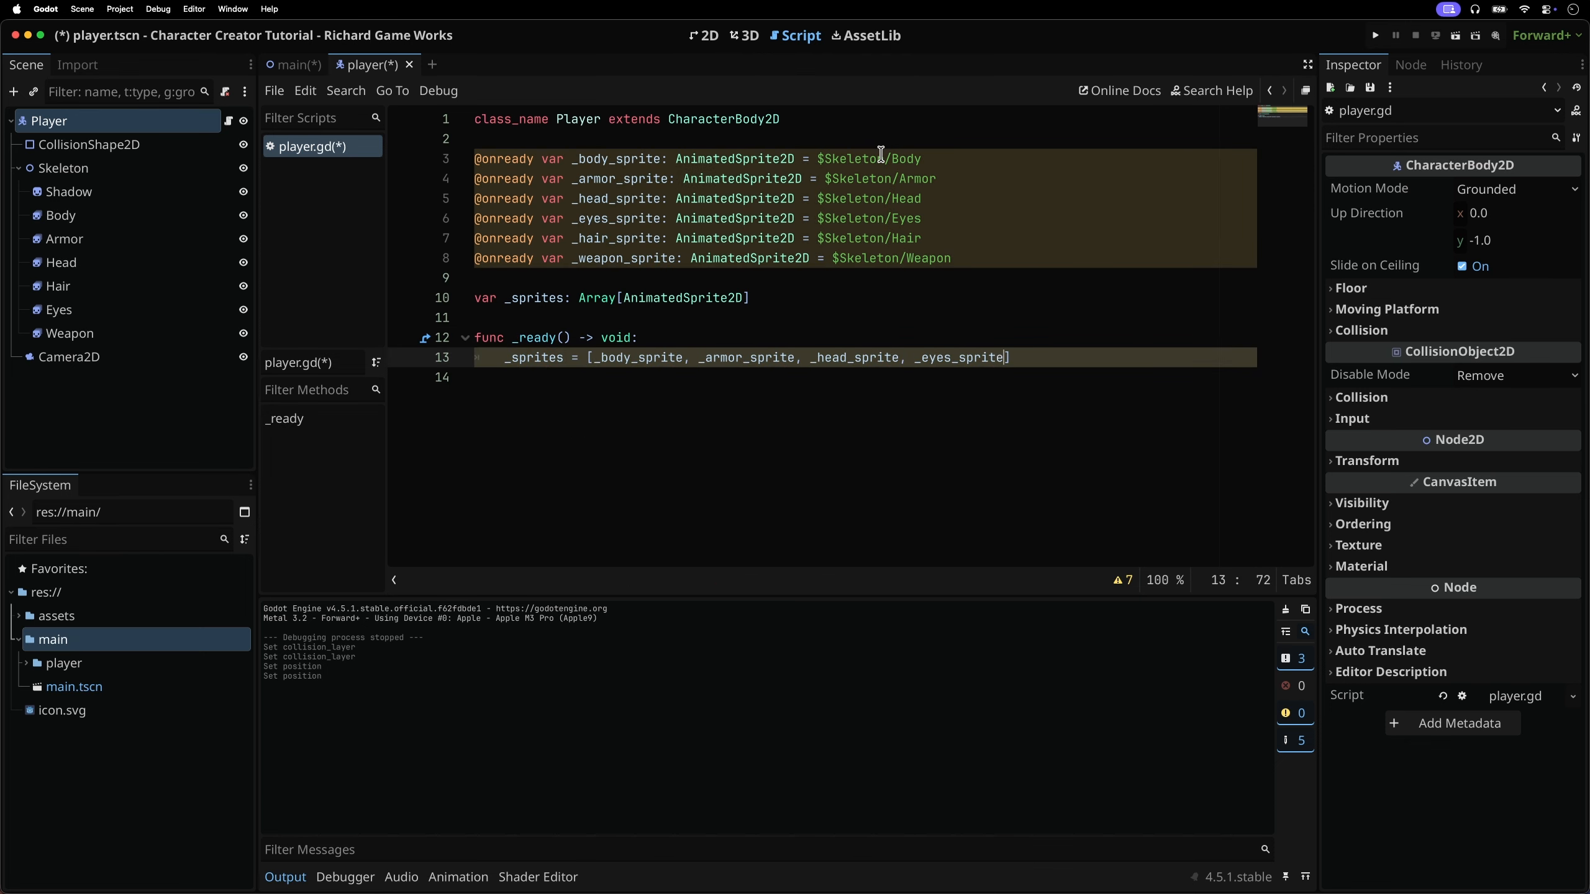
pyautogui.write(', _weapon_sprite')
pyautogui.press('Right')
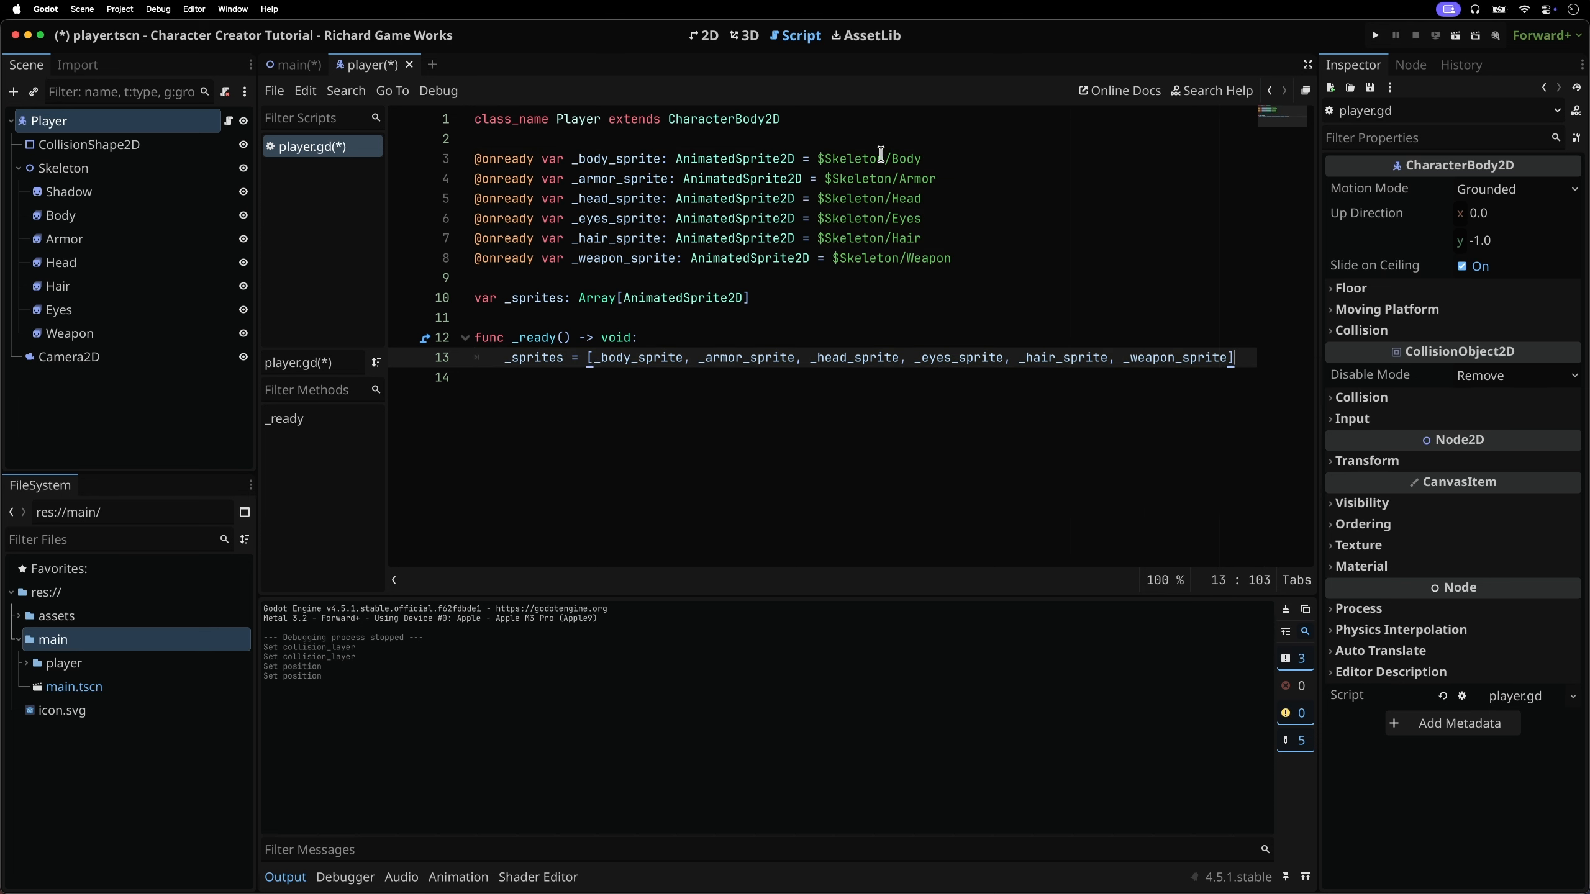
# Add a void function _play_animation(animation: String) that loops over _sprites and calls sprite.play(animation) on each
pyautogui.press('Return')
pyautogui.press('Return')
pyautogui.press('BackSpace')
pyautogui.write('func _play')
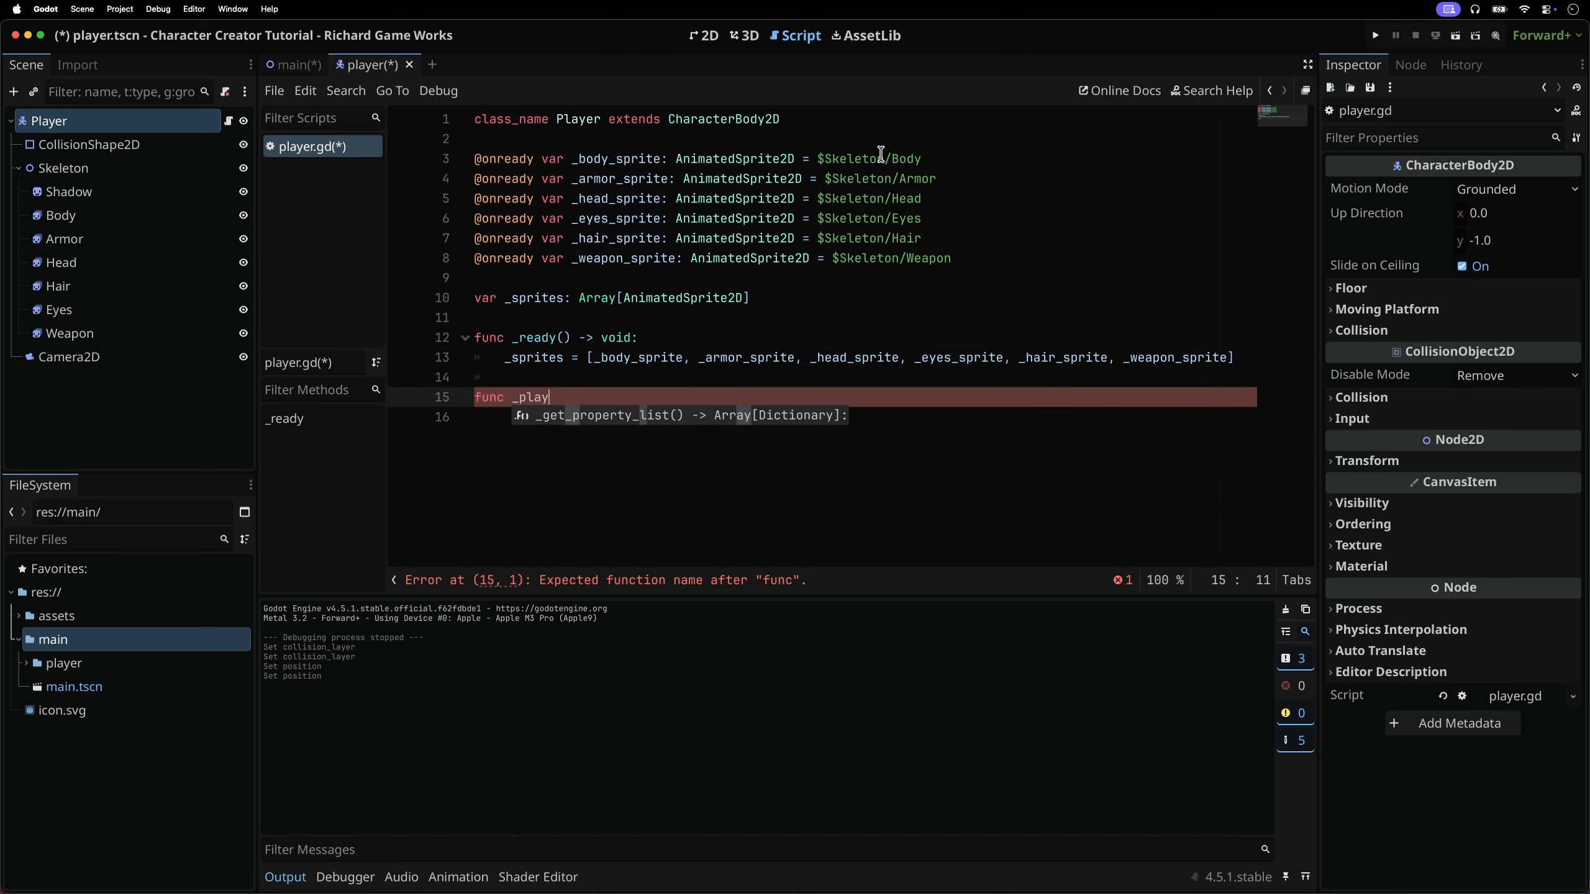
pyautogui.write('_animation(animation: String) ->')
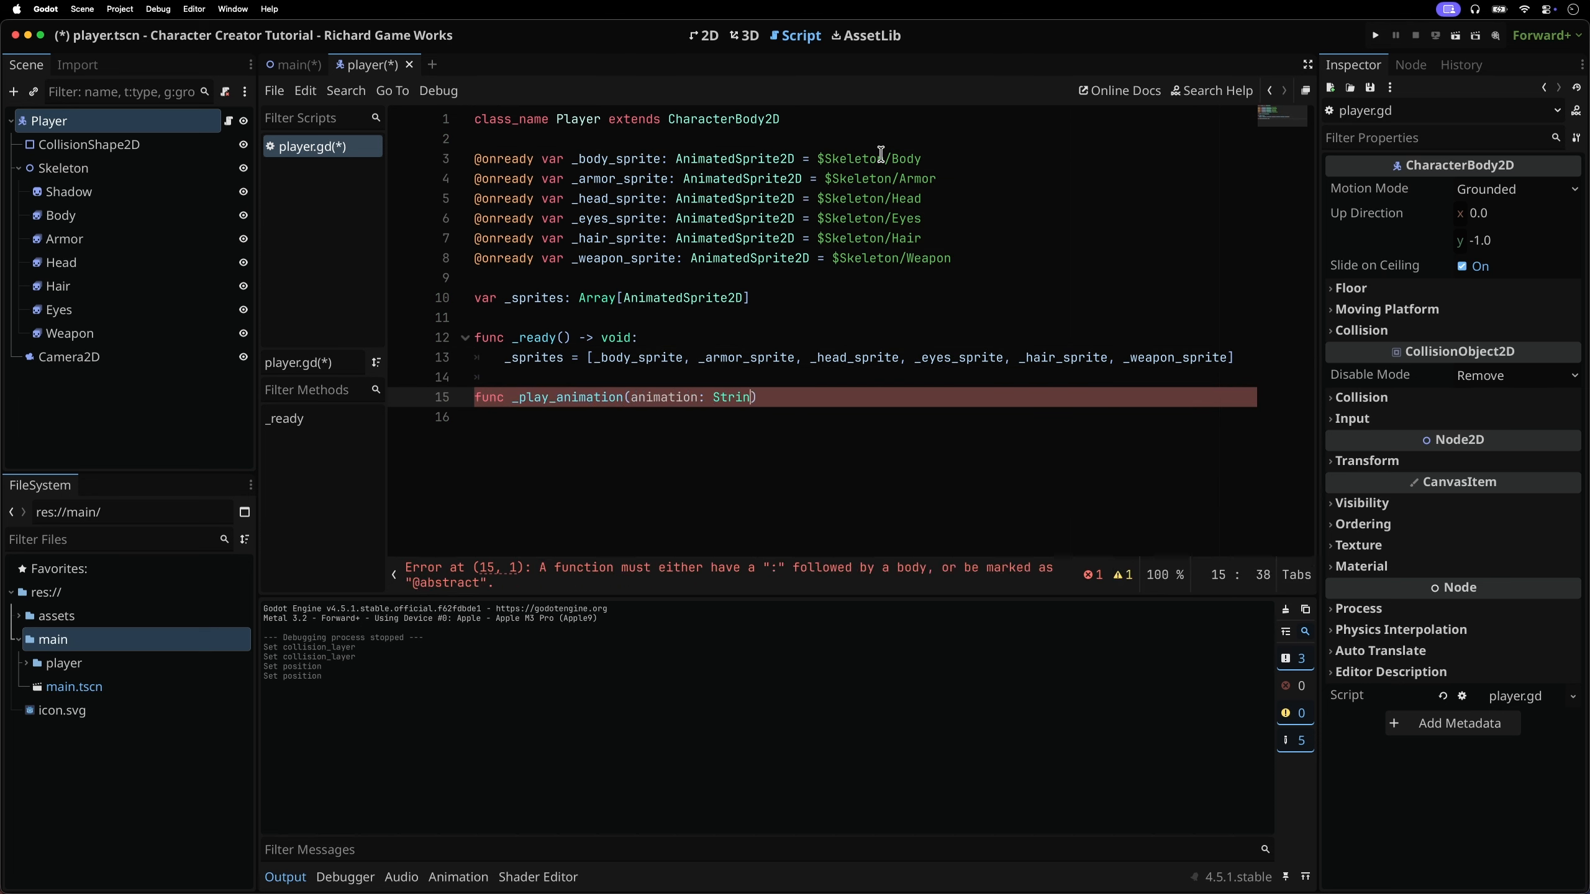
pyautogui.write(' void:')
pyautogui.press('Return')
pyautogui.write('for spri')
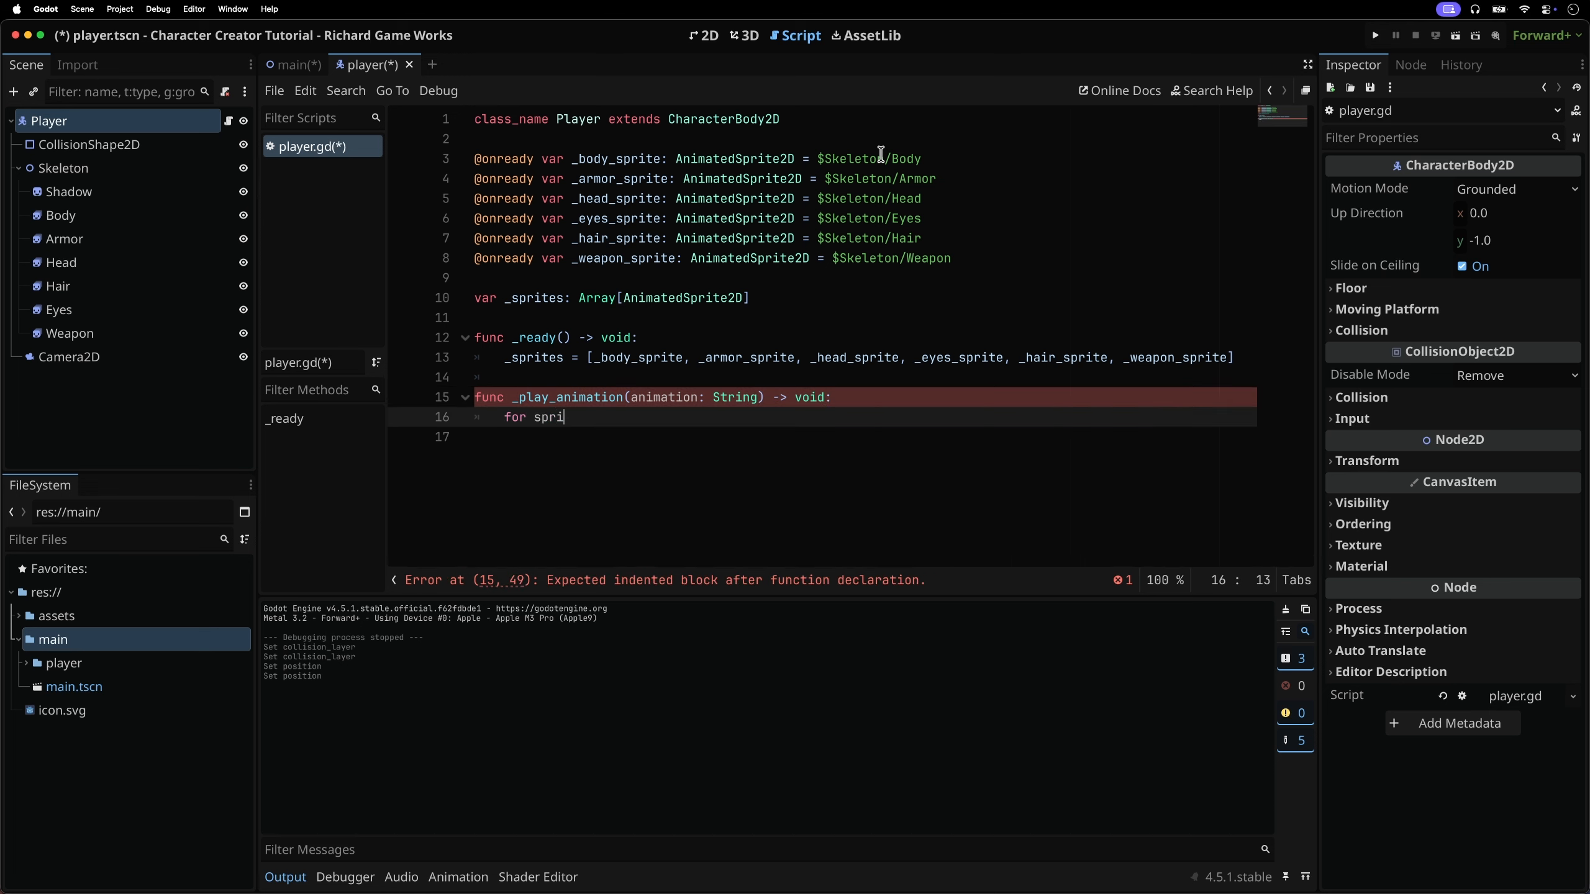
pyautogui.write('te in _sprites:')
pyautogui.press('Return')
pyautogui.write('sprite.')
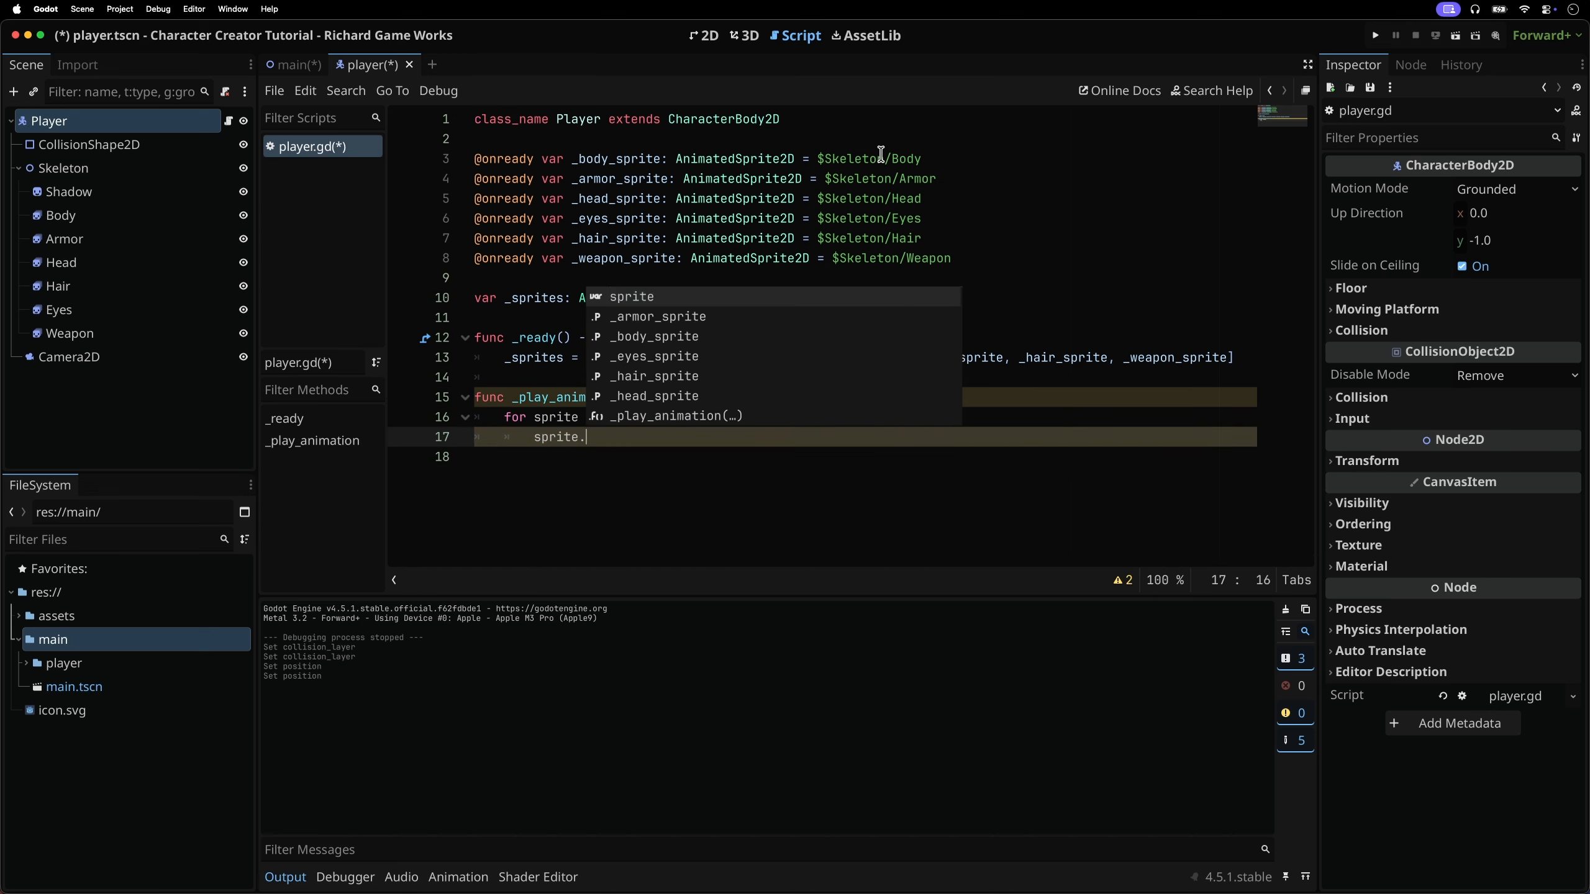
pyautogui.write('play(animation)')
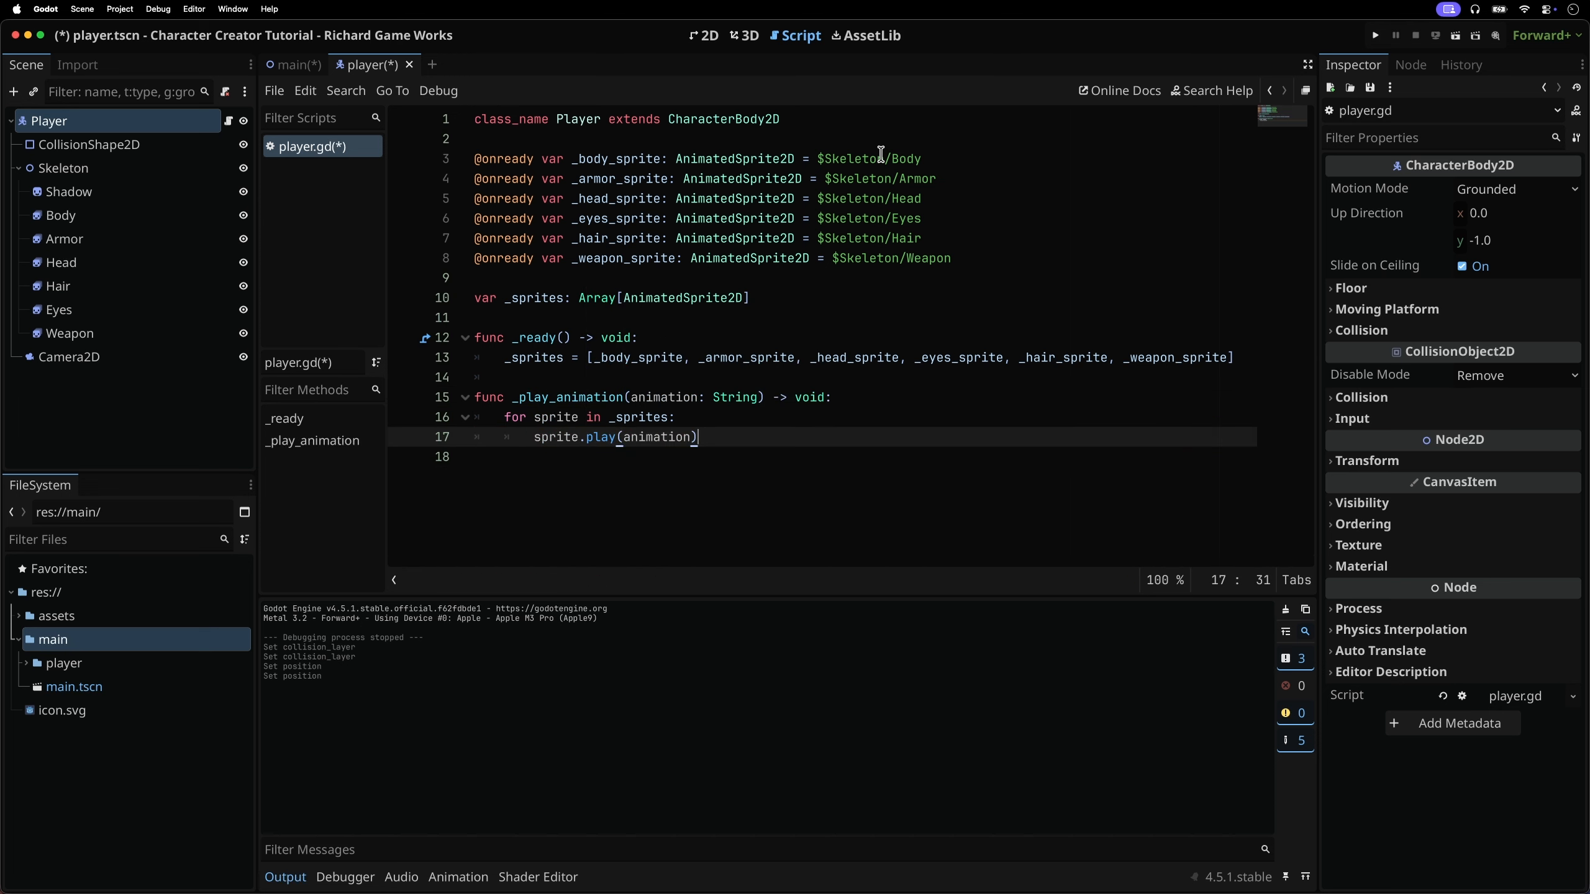
# Call _play_animation("idle_down") at the end of the _ready function and test-run the project
pyautogui.click(1242, 357)
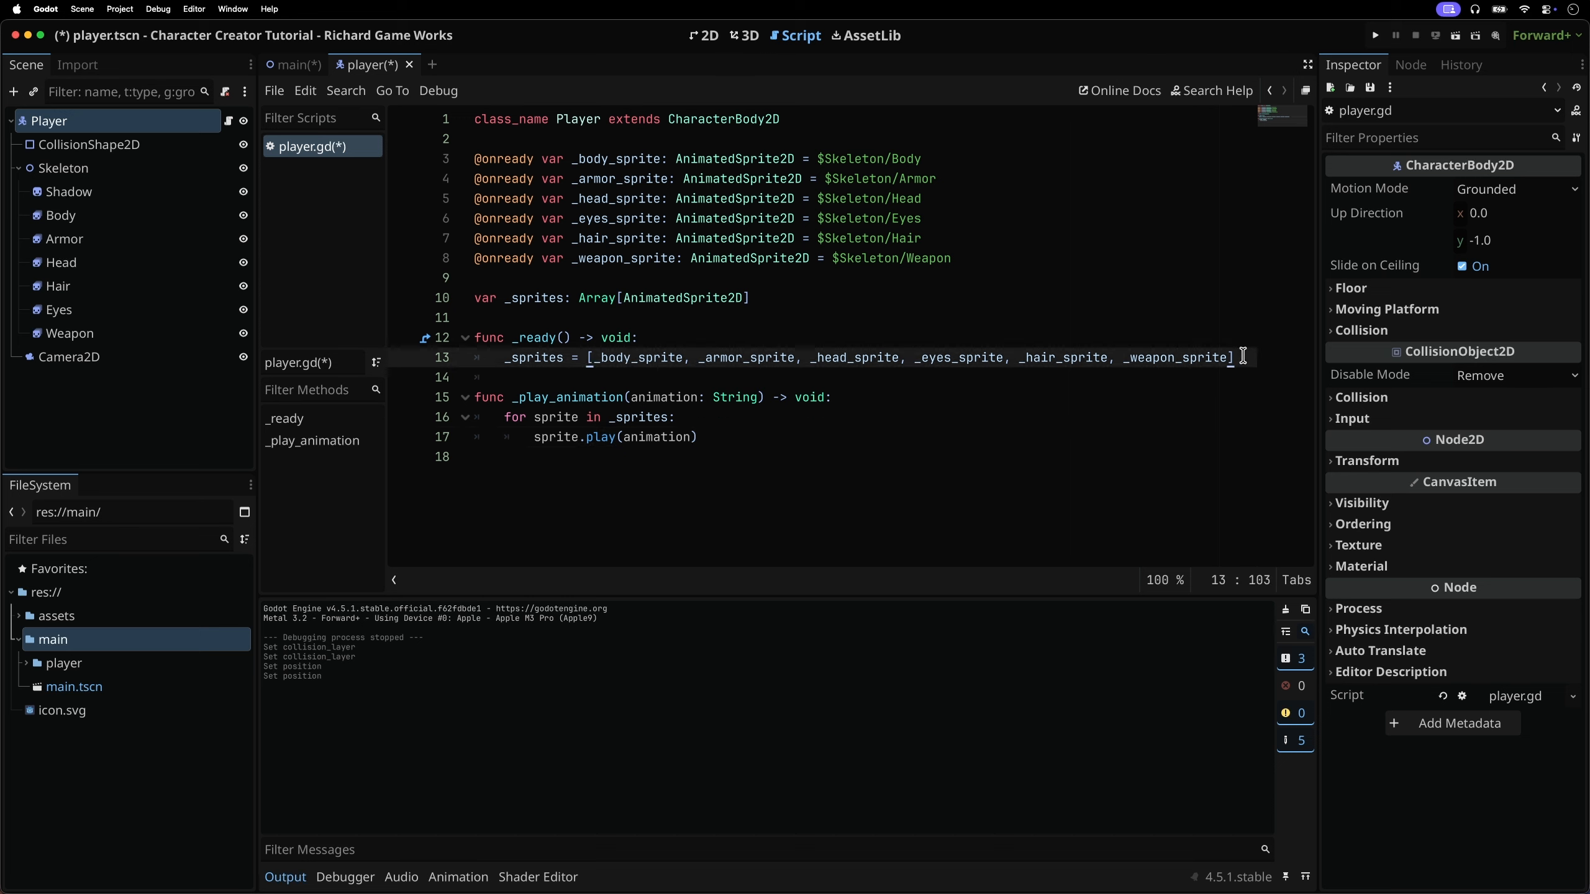
pyautogui.press('Return')
pyautogui.write('_play_animation(')
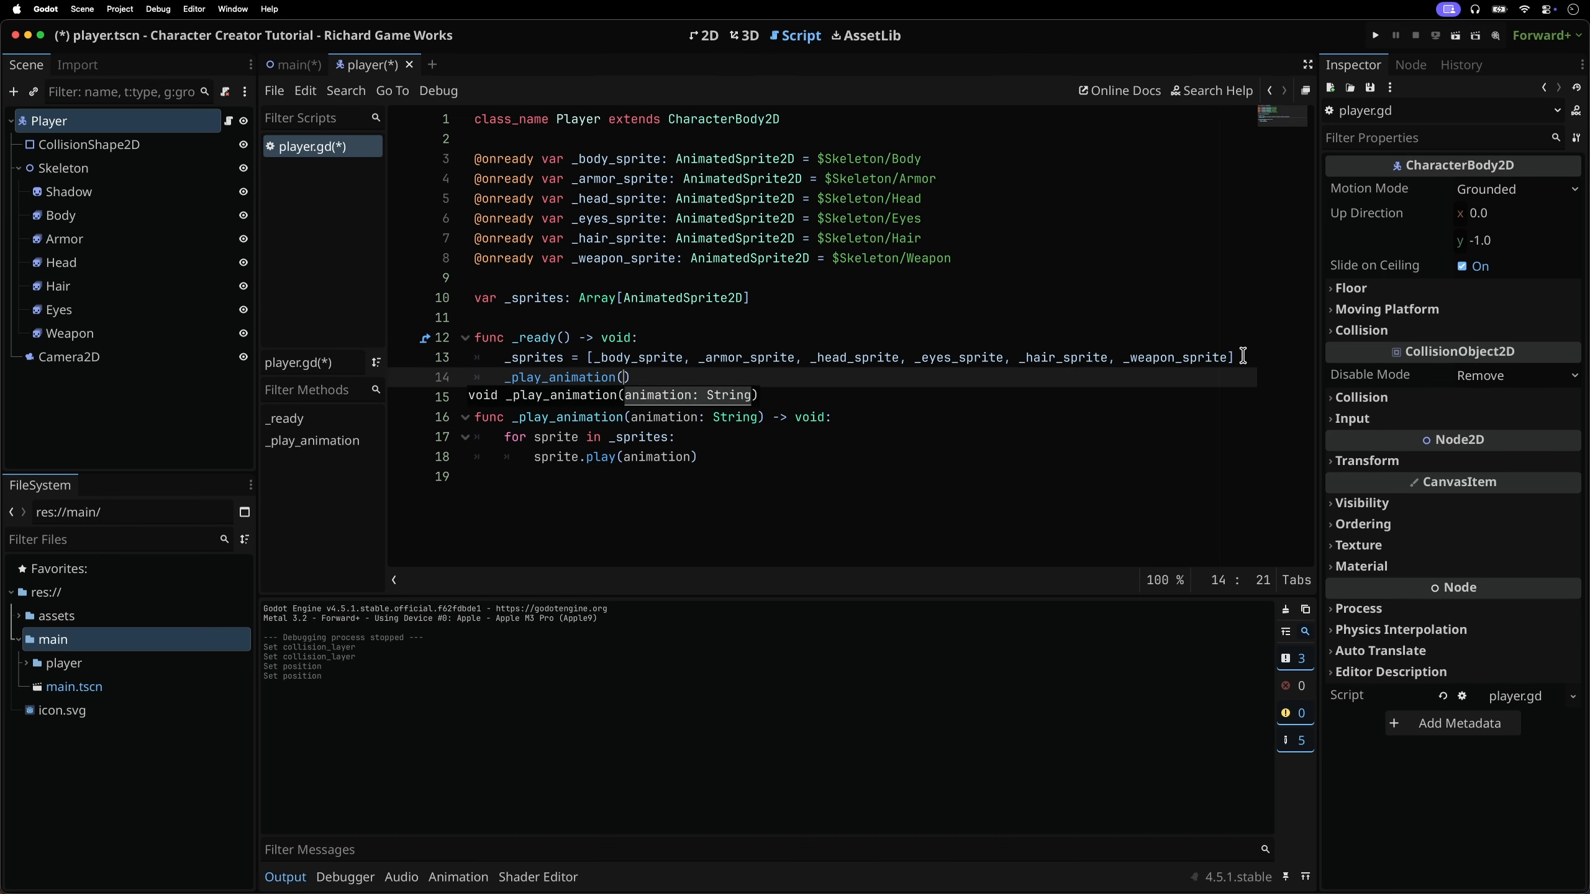
pyautogui.write('"idle_down")')
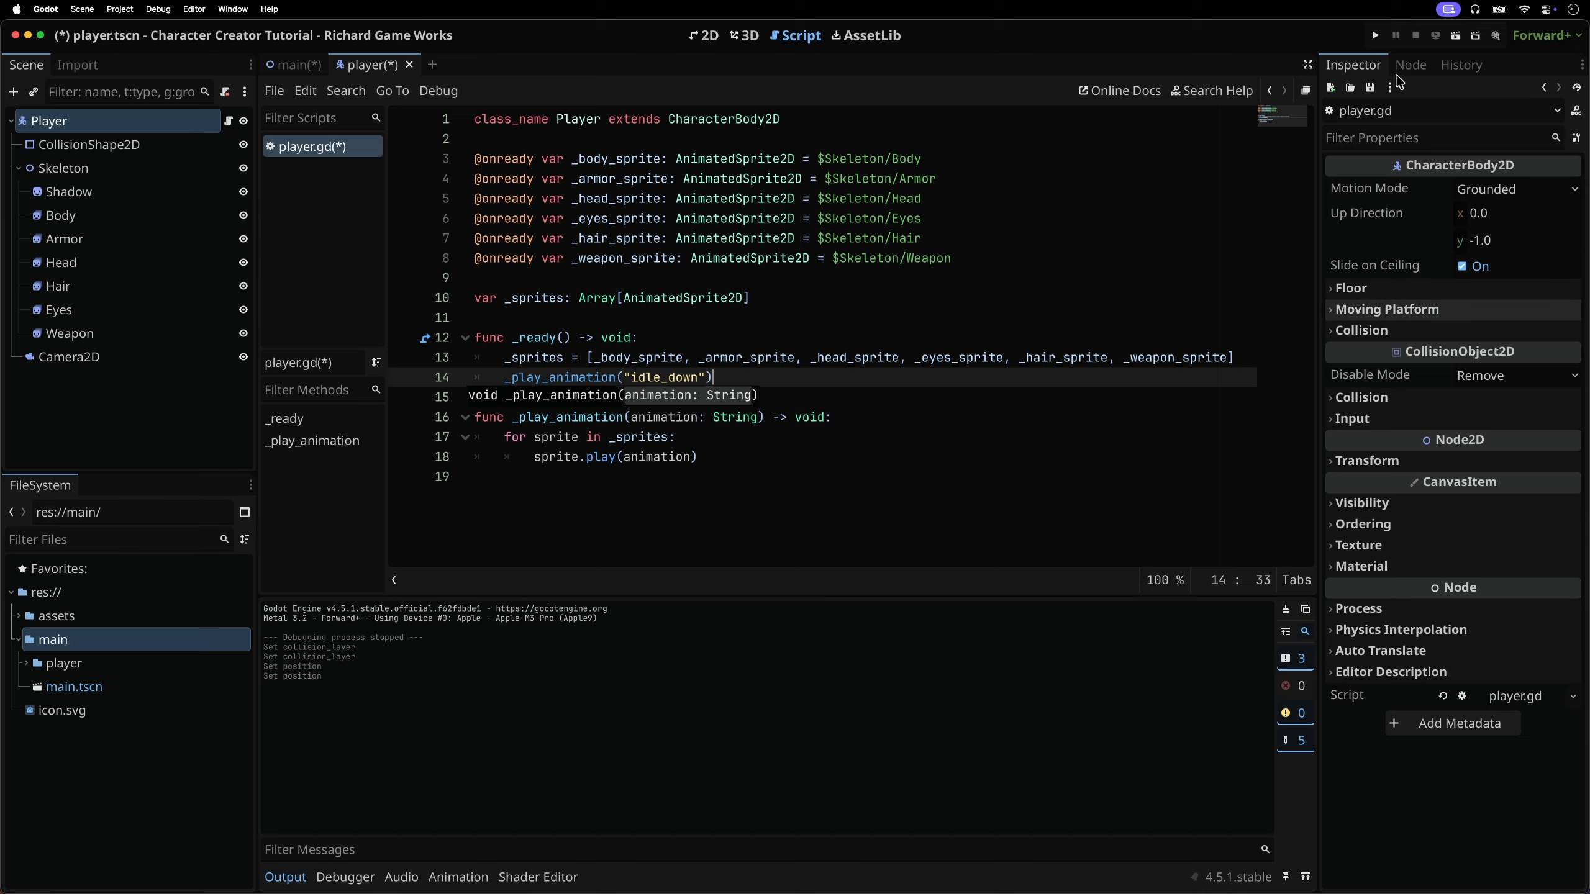
pyautogui.click(1376, 38)
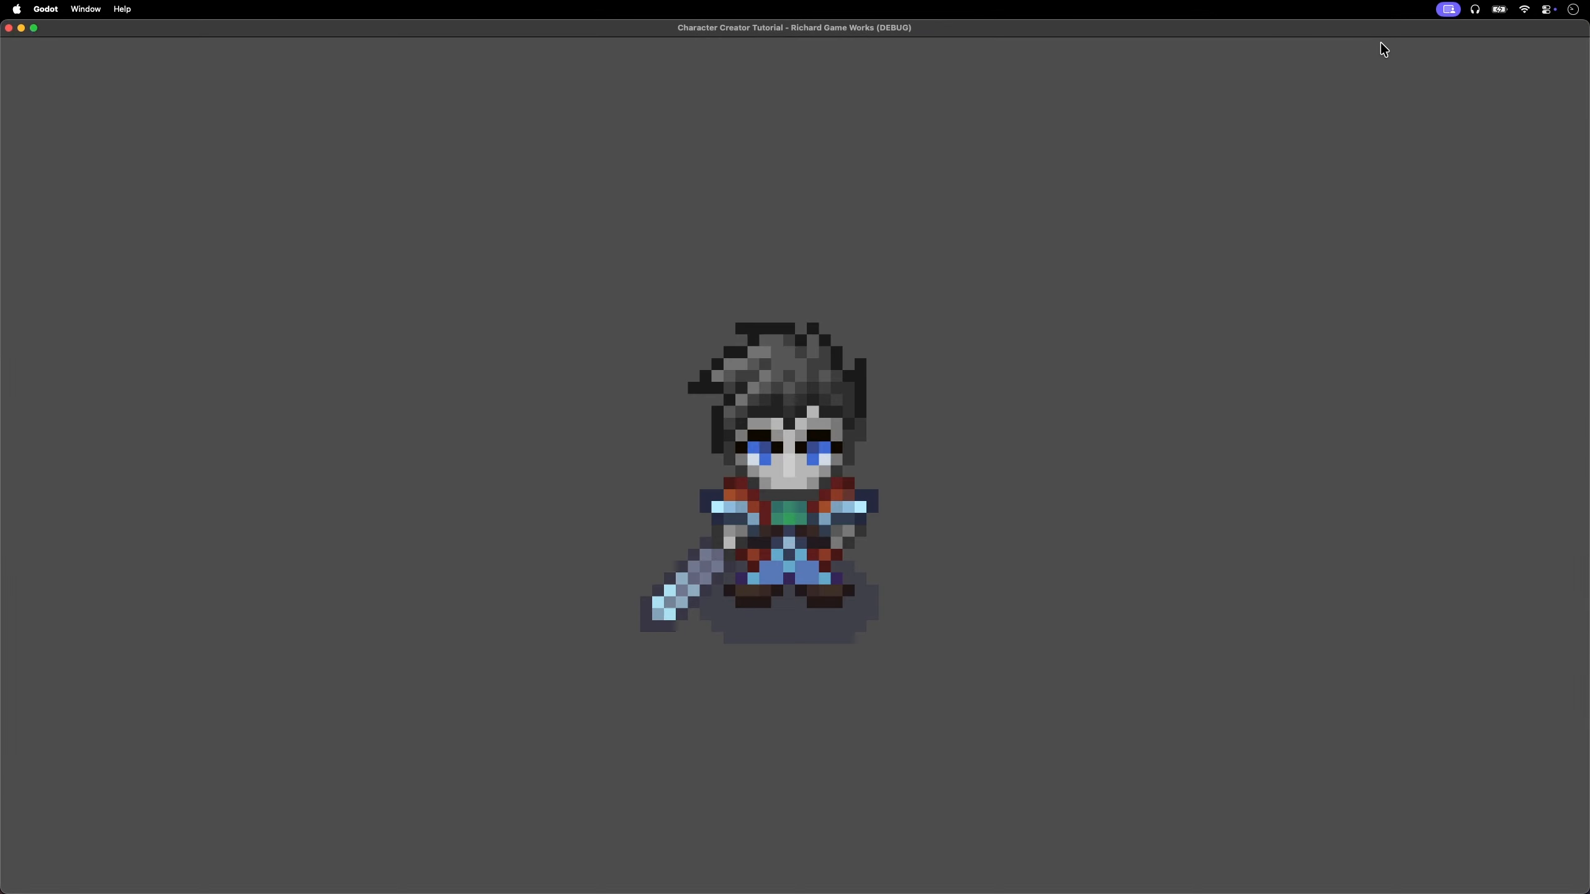